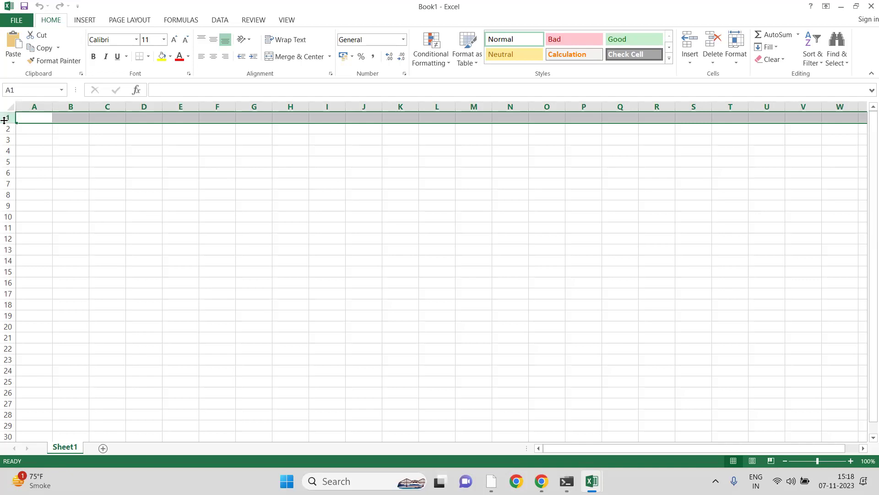
- Select rows 2 and 3 in turn, followed by columns A to E one at a time
left_click(5, 129)
left_click(4, 138)
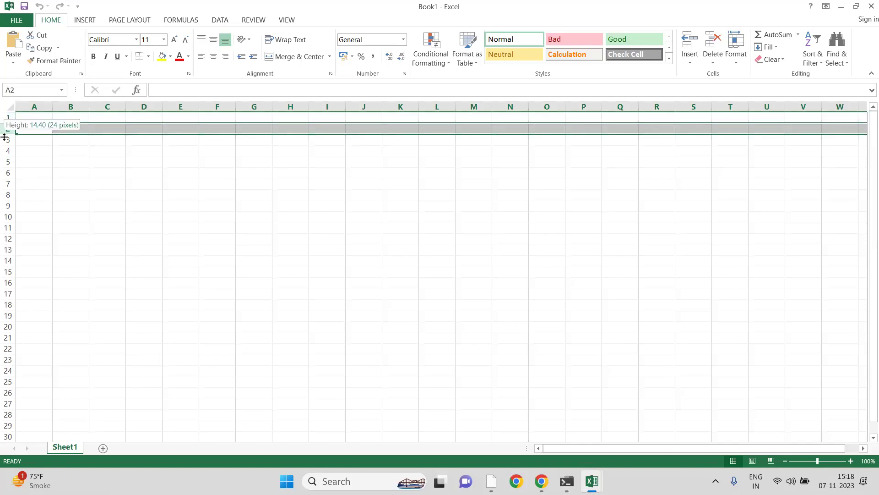
left_click(6, 138)
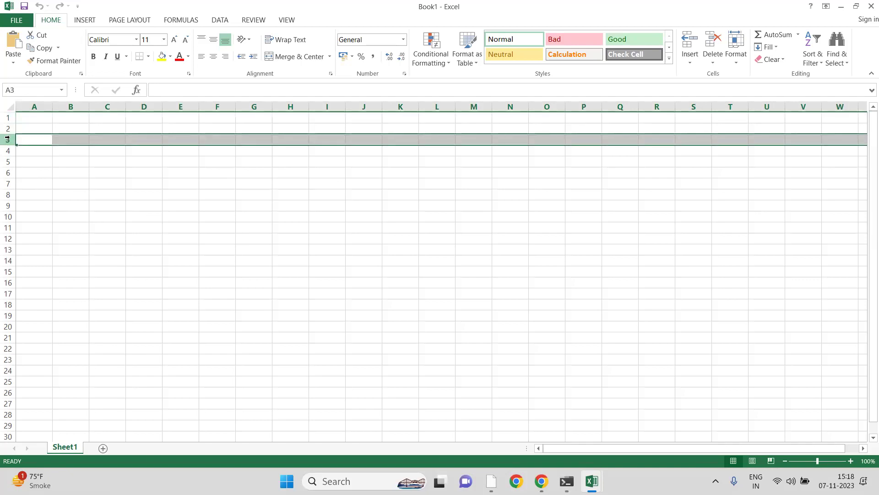
left_click(35, 105)
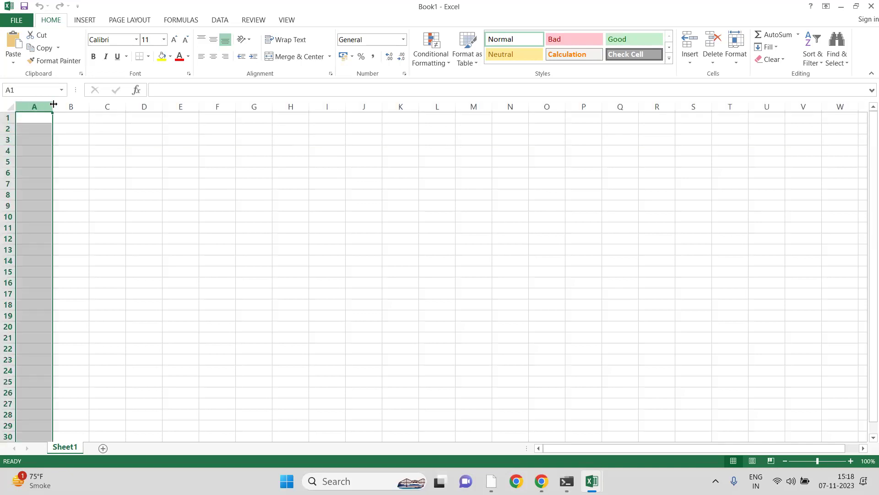
left_click(69, 105)
left_click(105, 104)
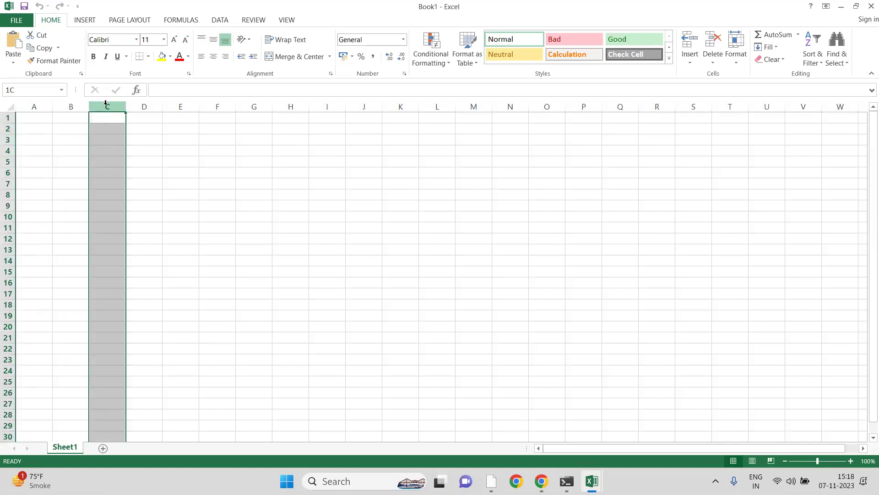
left_click(142, 104)
left_click(189, 102)
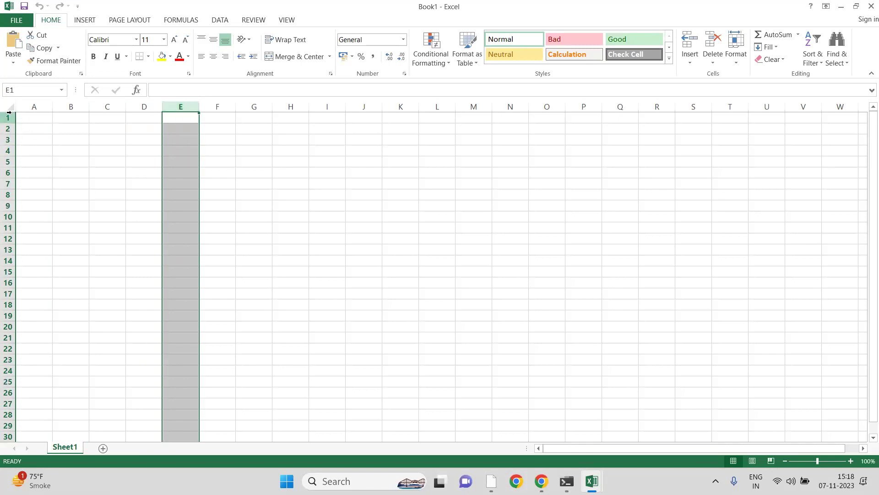
left_click(30, 118)
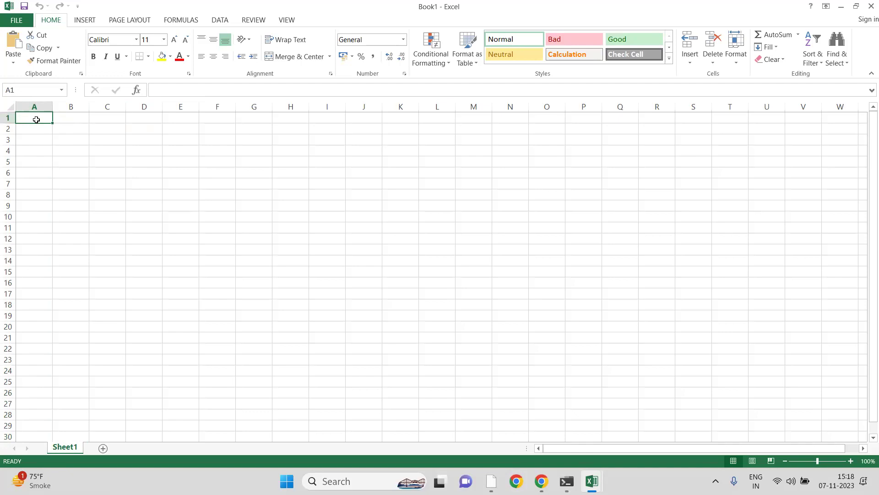
type("Cell")
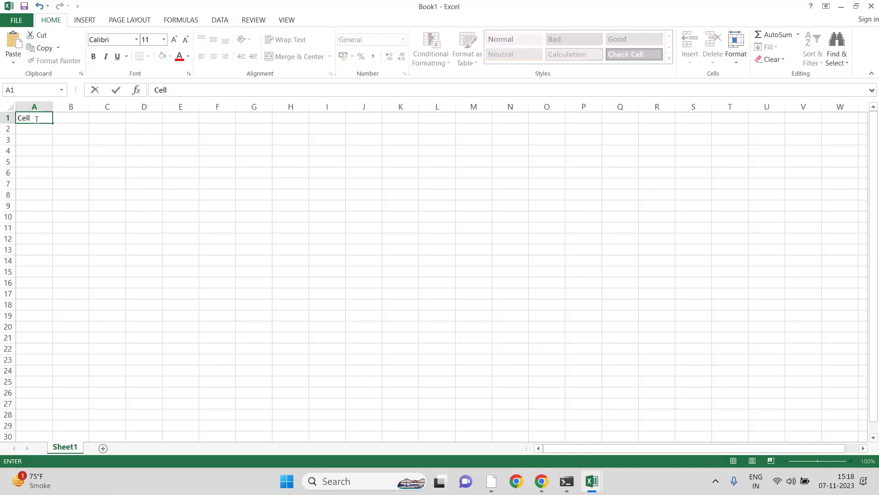
key("BackSpace")
key("BackSpace")
key("BackSpace")
key("BackSpace")
left_click(42, 171)
key("Up")
key("Up")
key("Up")
key("Up")
key("Up")
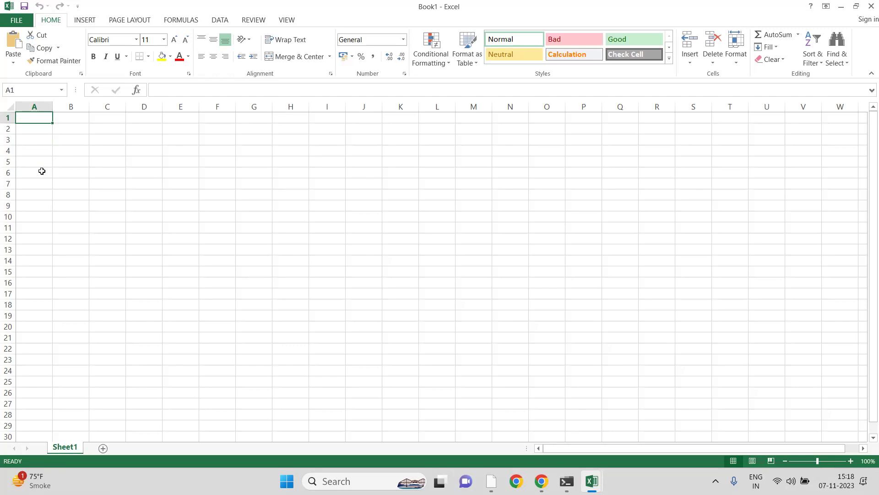
type("S.No")
key("BackSpace")
key("BackSpace")
key("BackSpace")
key("BackSpace")
- Enter the headers Roll_No, Name, Gender, Course and Fees in cells A1 to E1
type("Ro")
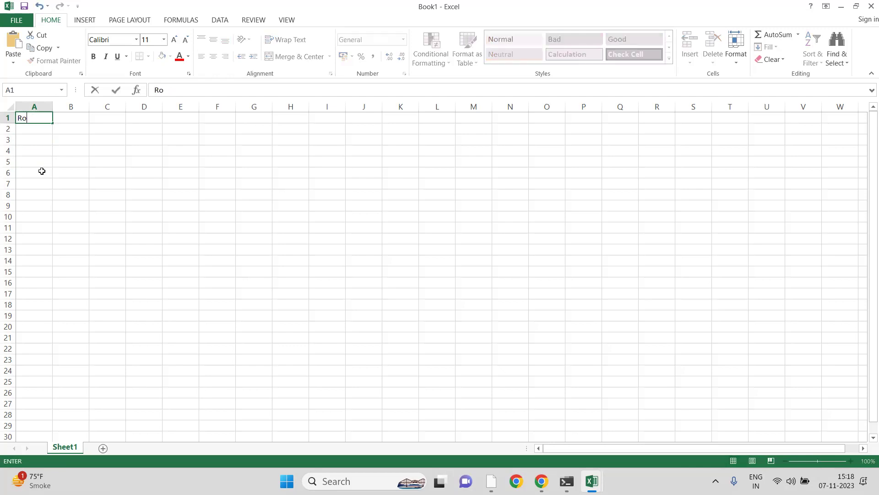
type("ll_No")
key("Tab")
type("Name")
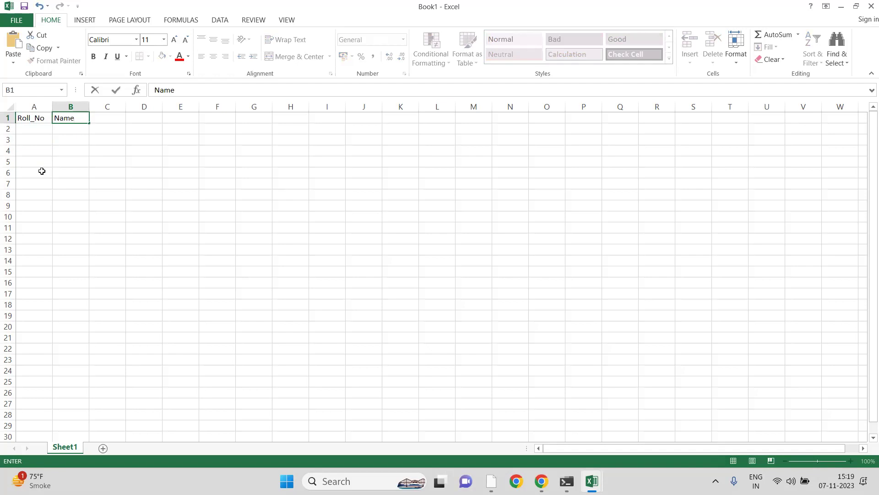
key("Tab")
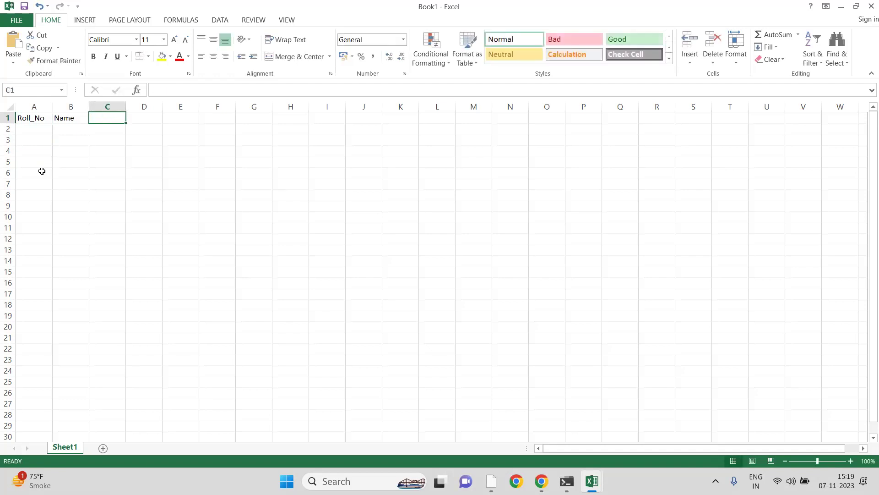
type("Gender")
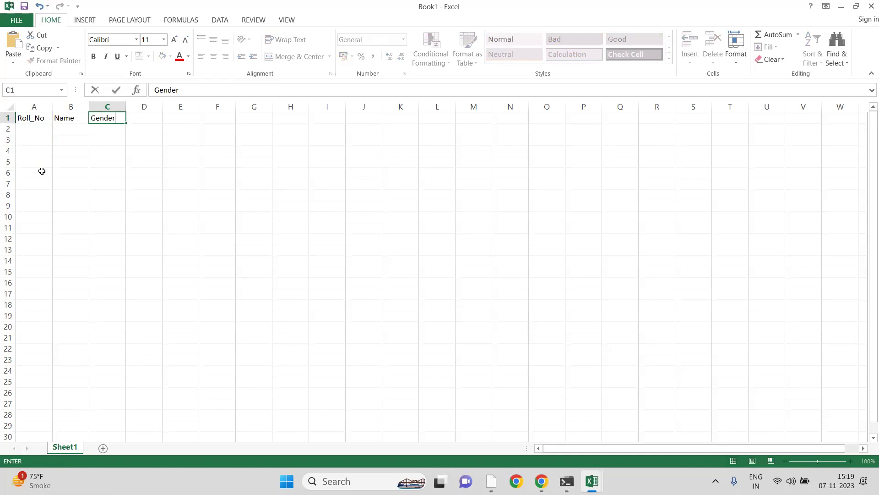
key("Tab")
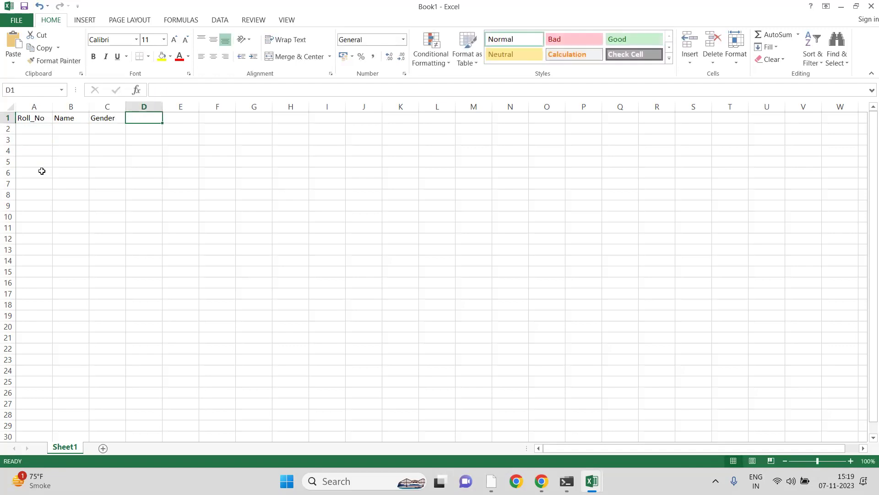
type("Course")
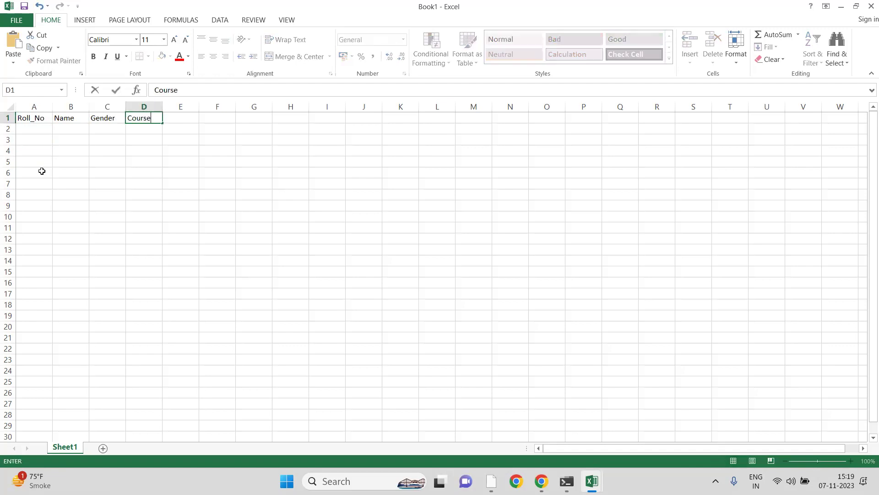
key("Tab")
type("Fees")
key("Return")
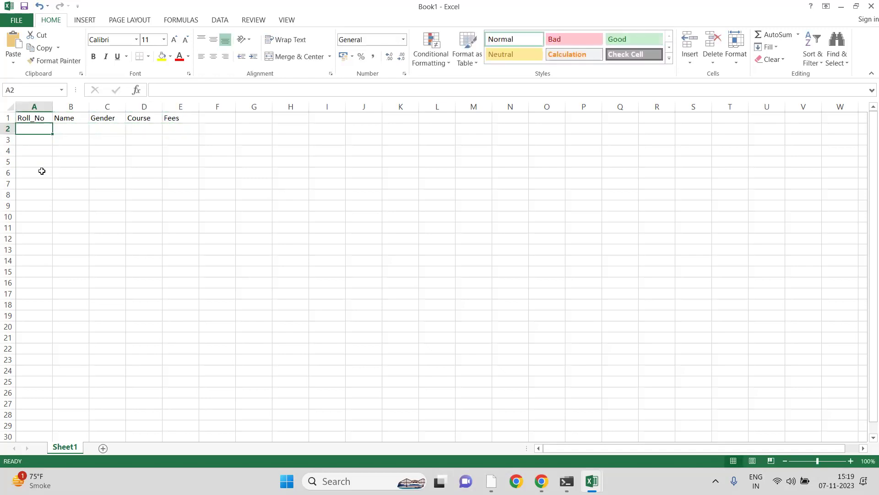
- Fill row 2 with roll number 1, the student's first name, gender Male, course DSP and fees 45000
type("1")
key("Tab")
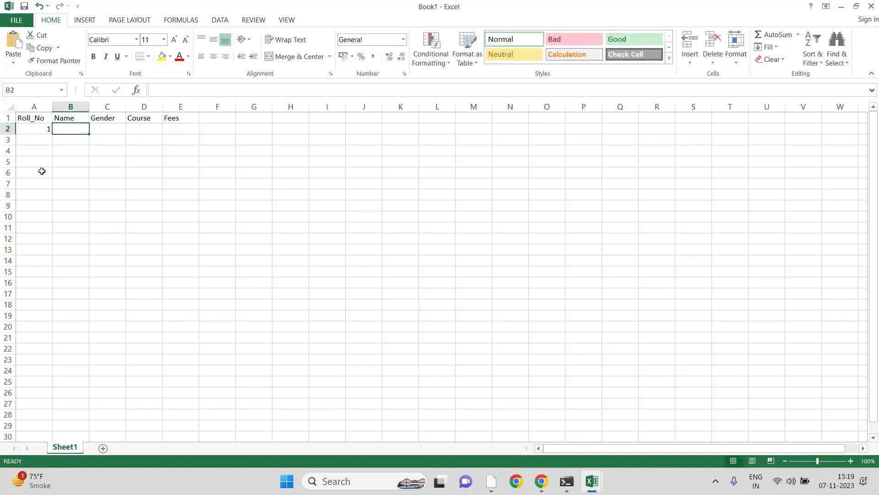
type("Kunal")
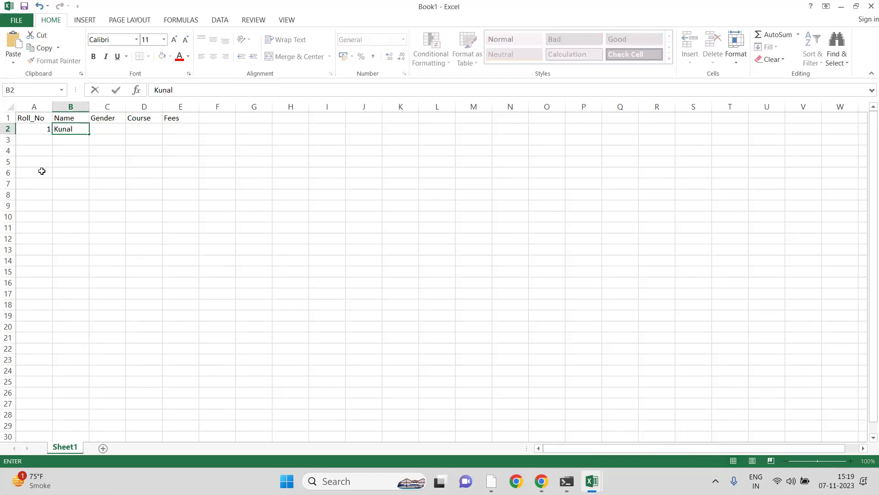
key("Tab")
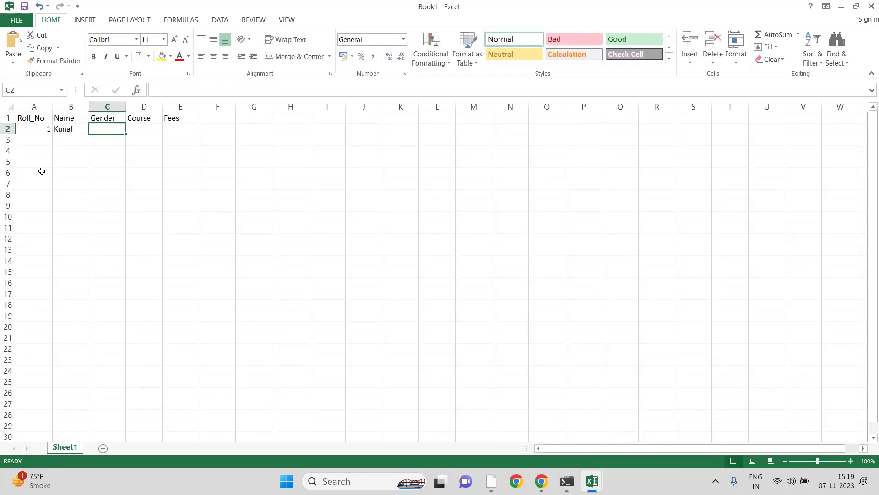
type("Male")
key("Tab")
type("DSP")
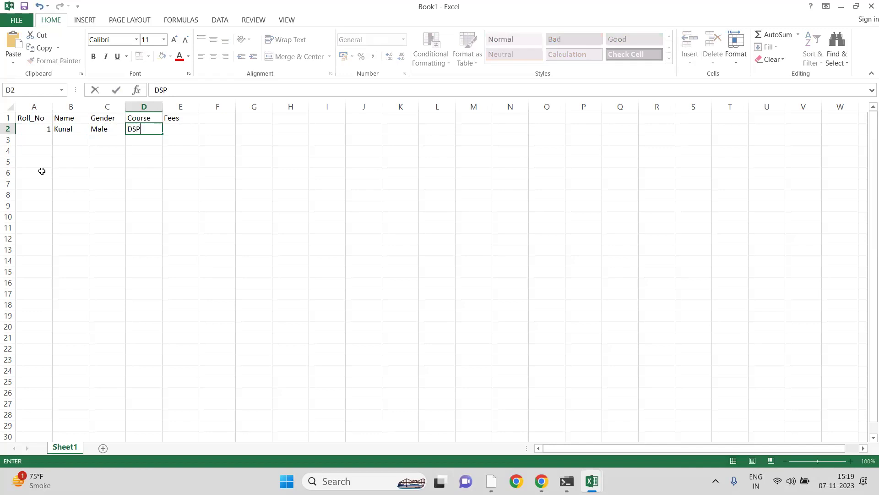
key("Tab")
type("45000")
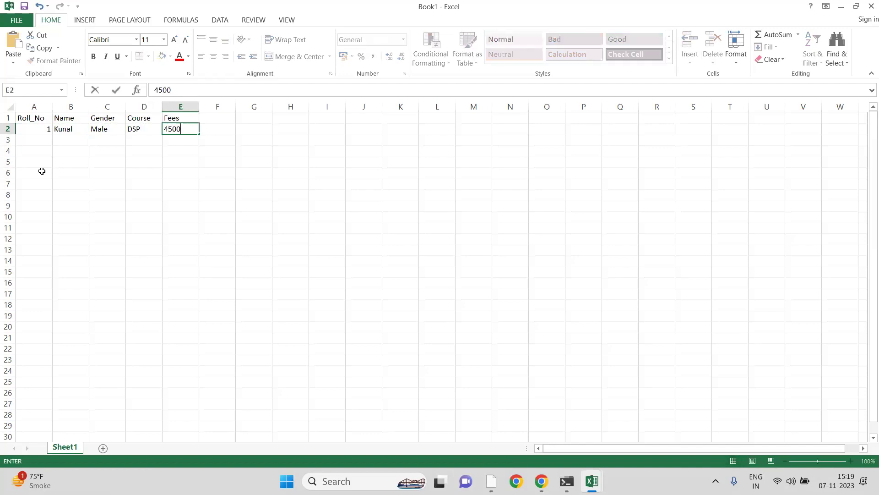
key("Down")
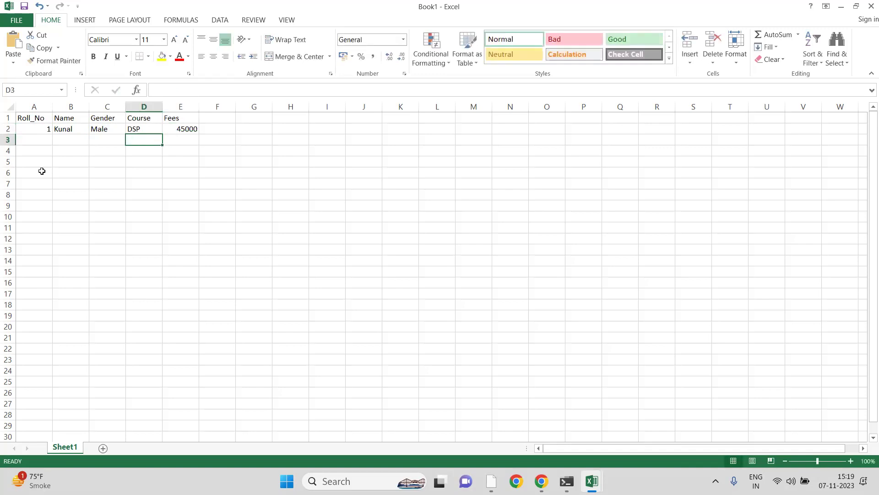
- Fill row 3 with roll number 2, the student's first name, gender Female, course DSP and fees 55000
key("Left")
key("Left")
key("Left")
key("Left")
type("2")
key("Tab")
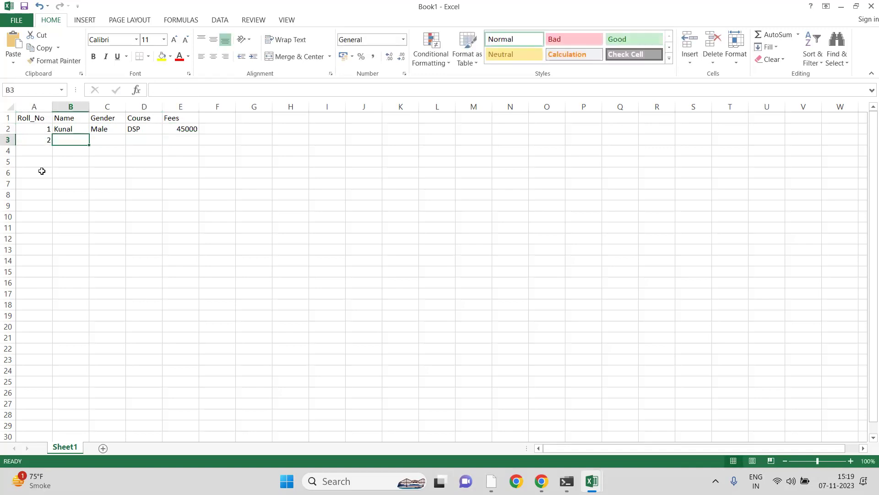
type("Nikita")
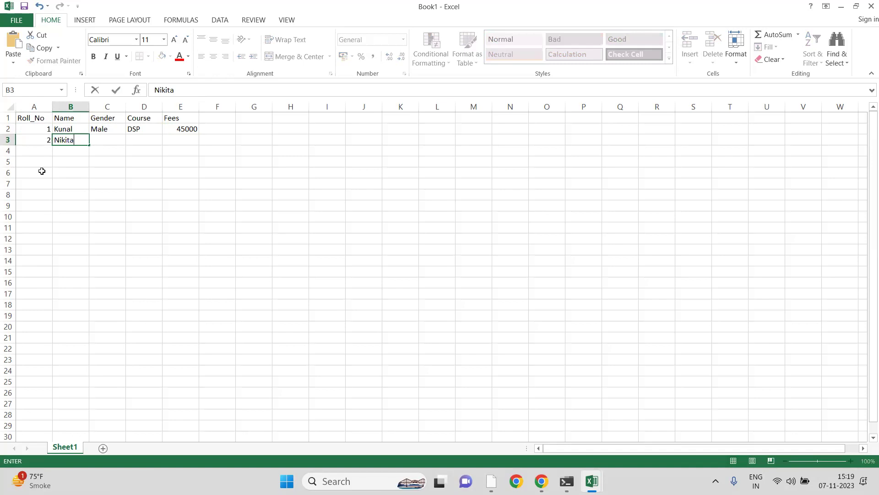
key("Tab")
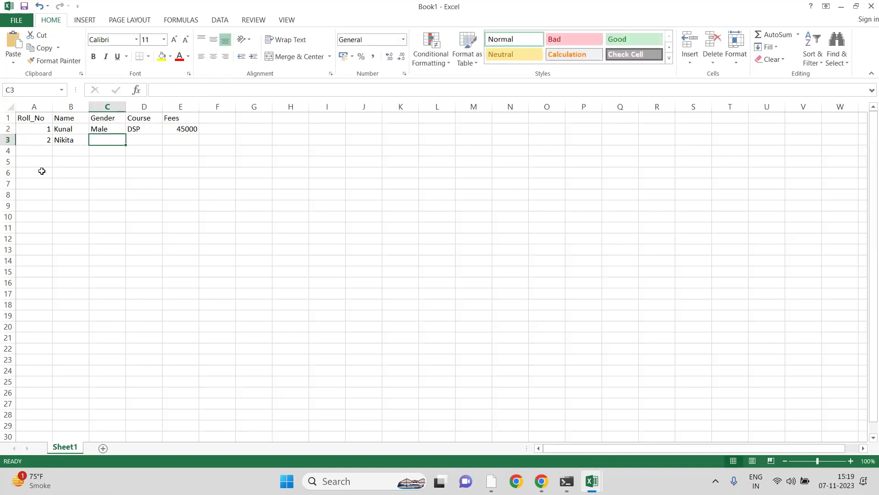
type("Female")
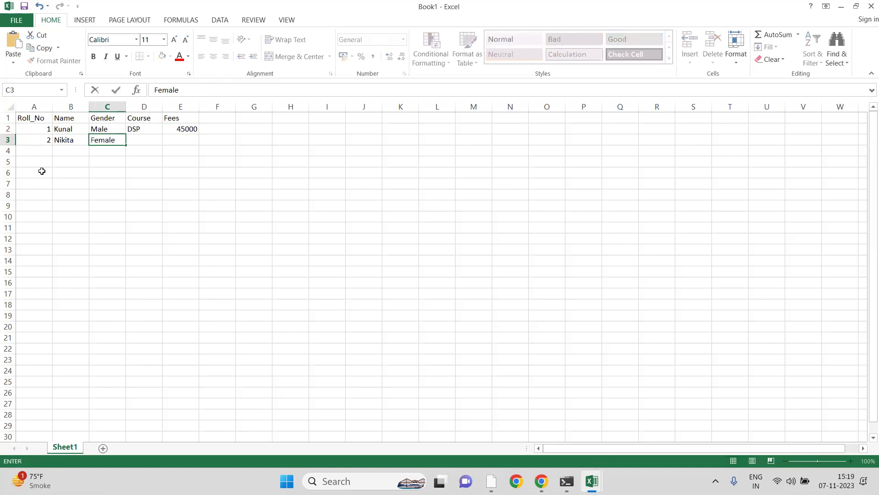
key("Tab")
type("DSL")
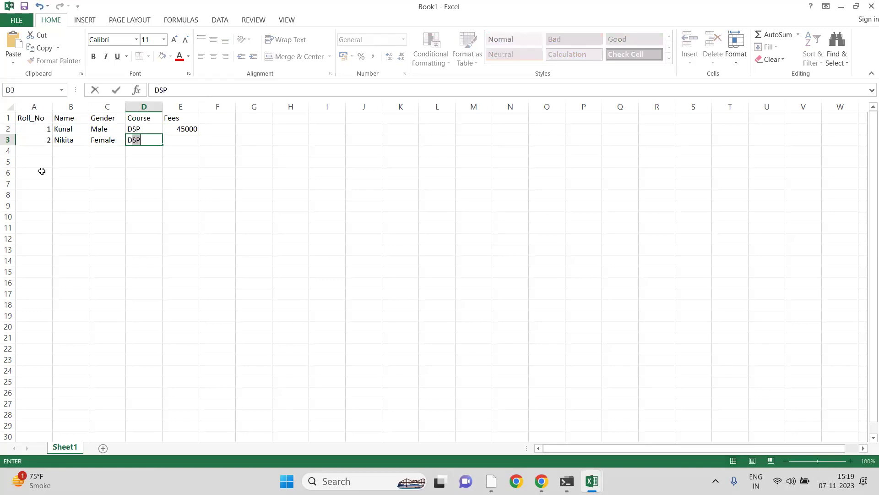
key("BackSpace")
type("P")
key("Tab")
type("55000")
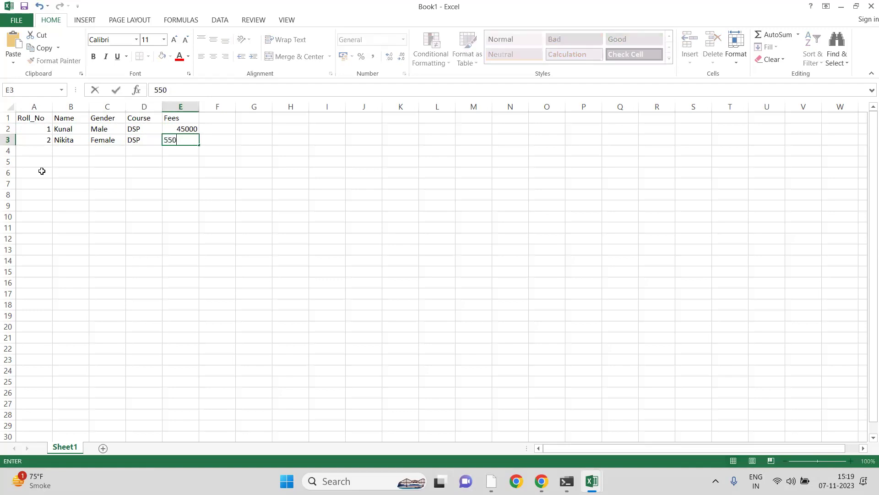
key("Return")
- Fill row 4 with roll number 3, the student's first name, gender Female, course DA and fees 35000
key("Left")
key("Left")
key("Left")
type("3")
key("Tab")
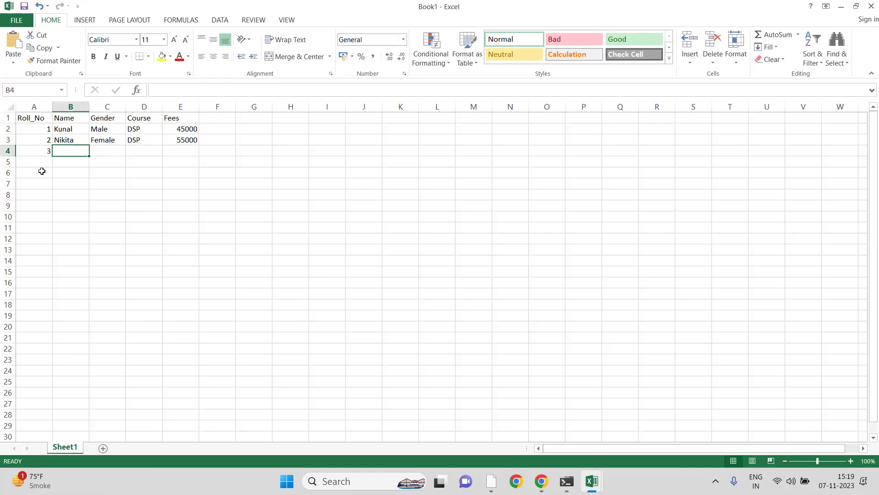
type("Rachna")
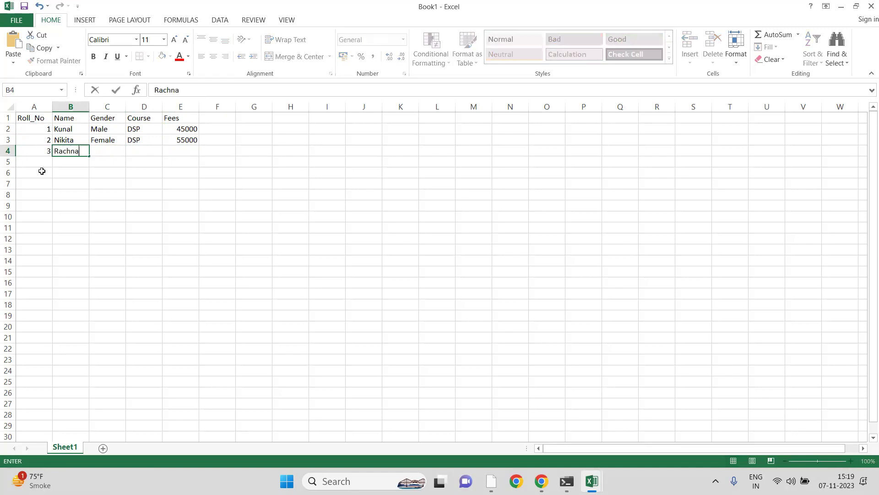
key("Tab")
type("Fr")
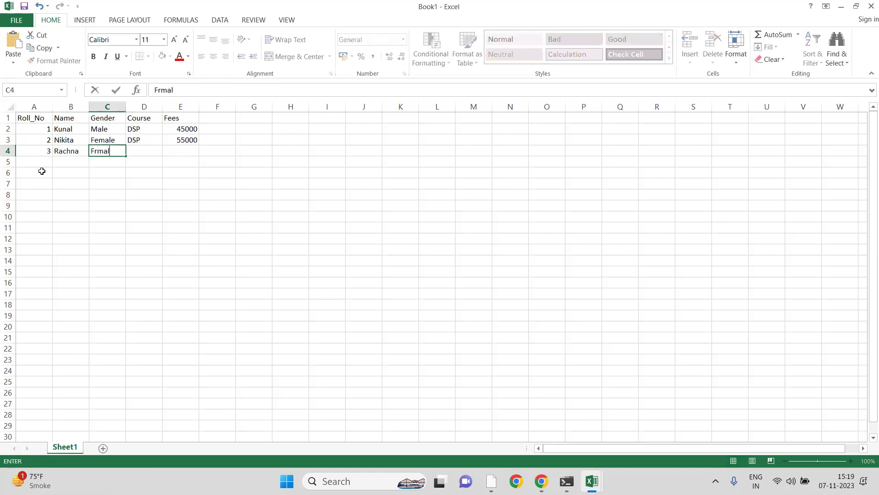
key("BackSpace")
type("e")
key("BackSpace")
key("BackSpace")
type("emal")
key("Return")
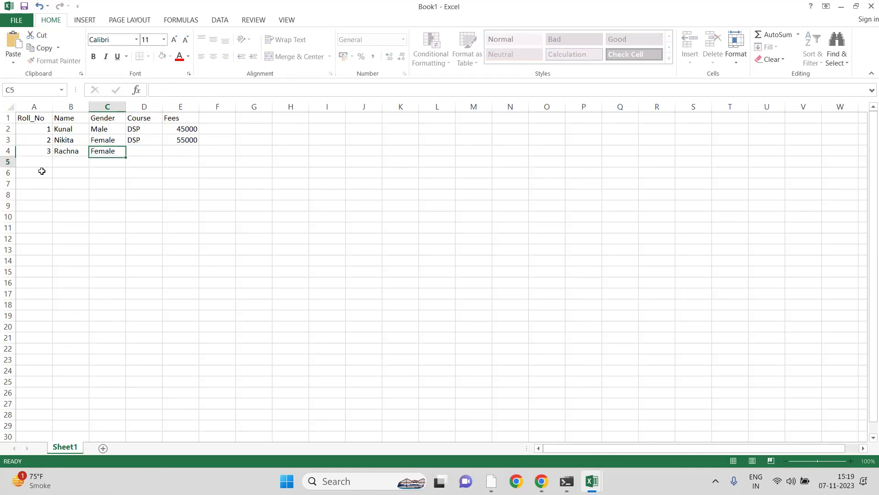
key("Up")
key("Tab")
type("DA")
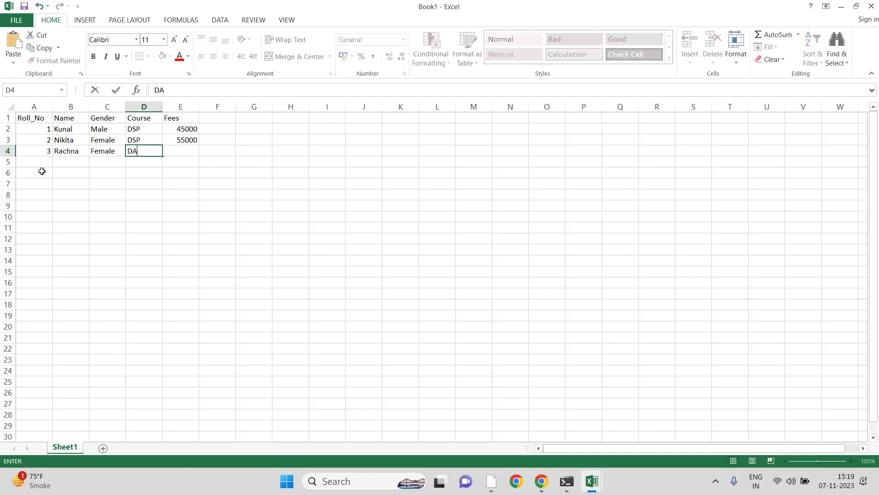
key("Tab")
type("35000")
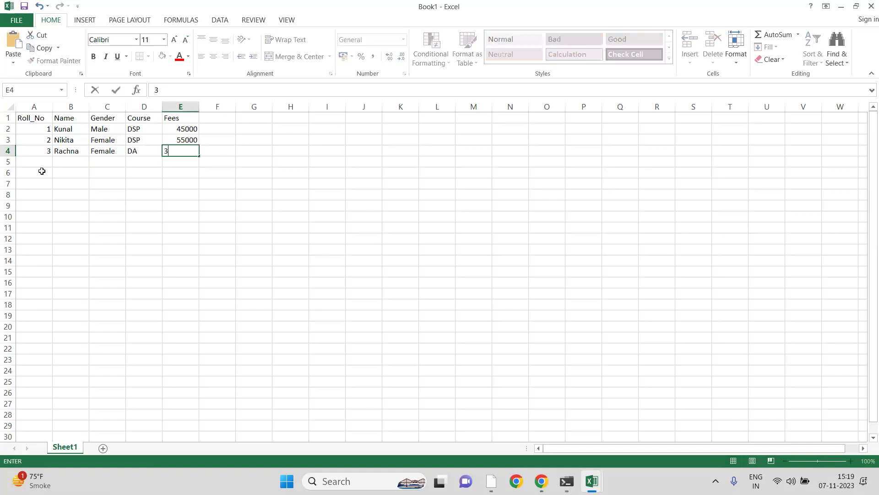
key("ctrl+Return")
- Fill row 5 with roll number 4, the student's first name, gender Male, course DA and fees 32000
key("Down")
key("Left")
key("Left")
key("Left")
key("Left")
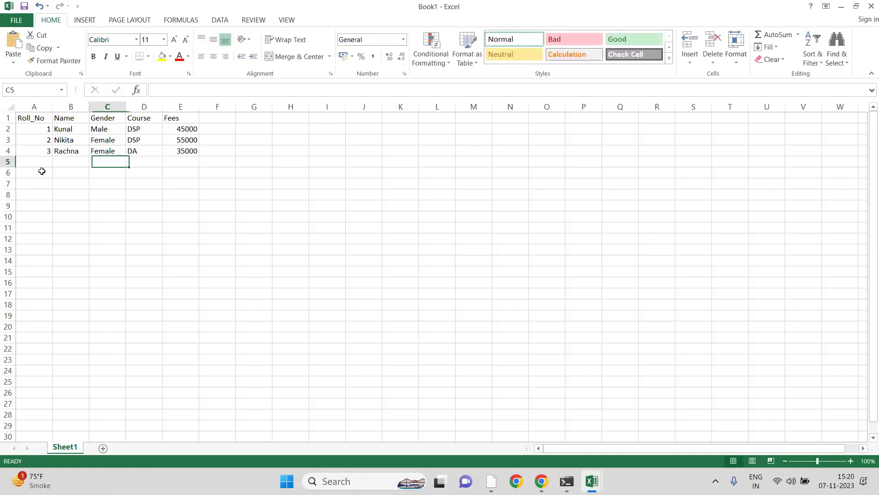
type("4")
key("Tab")
type("Rachit")
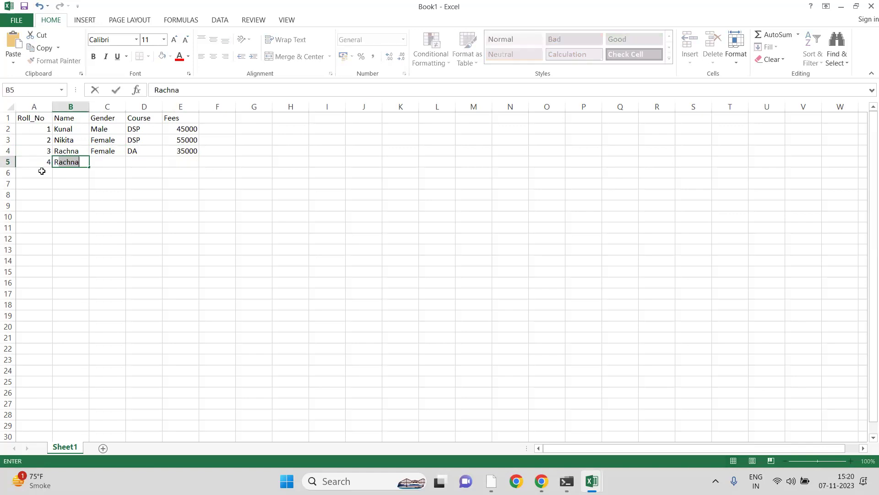
key("Tab")
type("Male")
key("Tab")
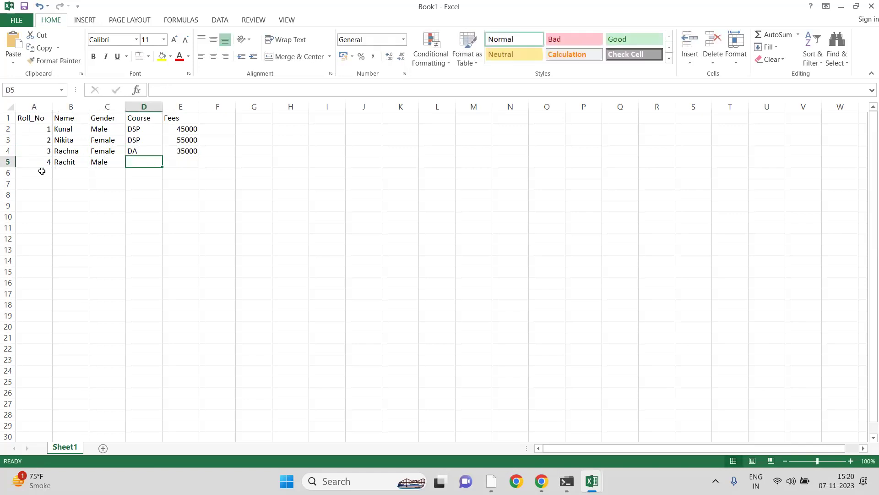
type("DA")
key("Tab")
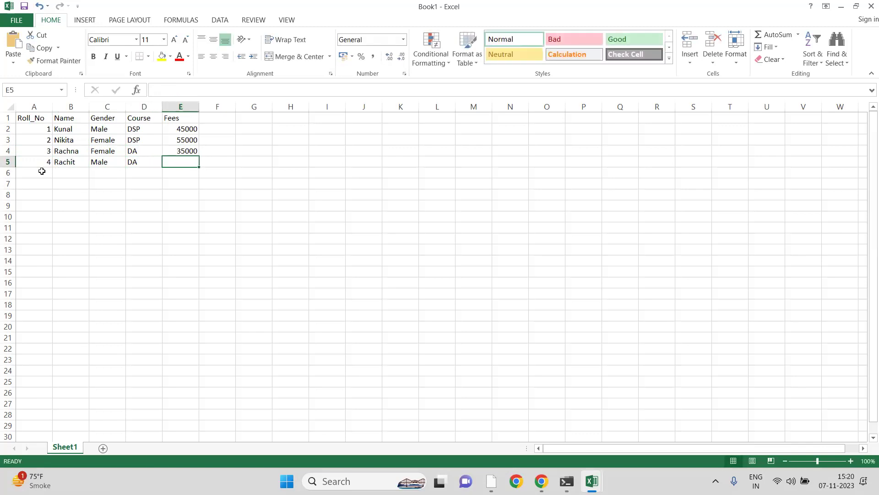
type("32000")
key("Return")
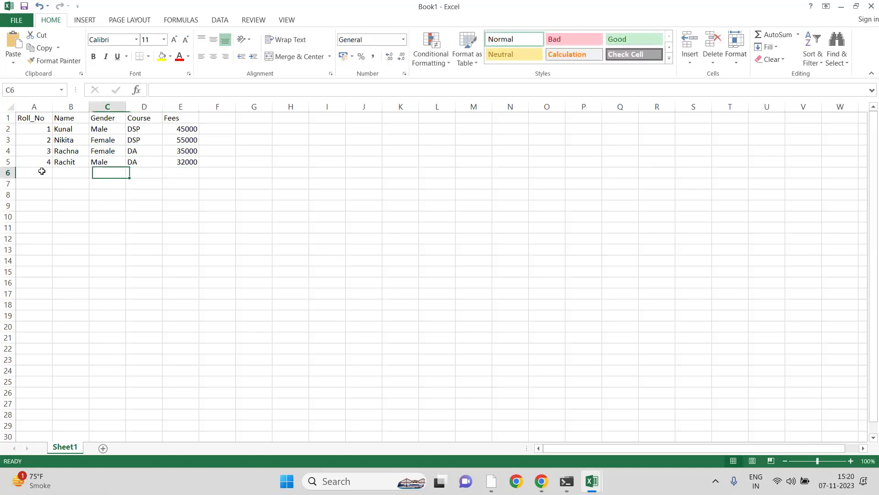
- Fill row 6 with roll number 5, the student's first name, gender Male, course AI and fees 85000
left_click(42, 171)
type("5")
key("Tab")
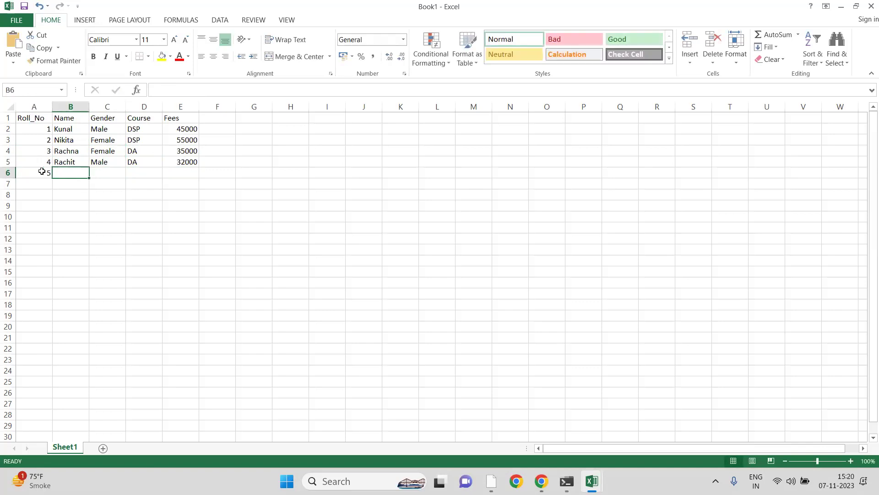
type("Rishabh")
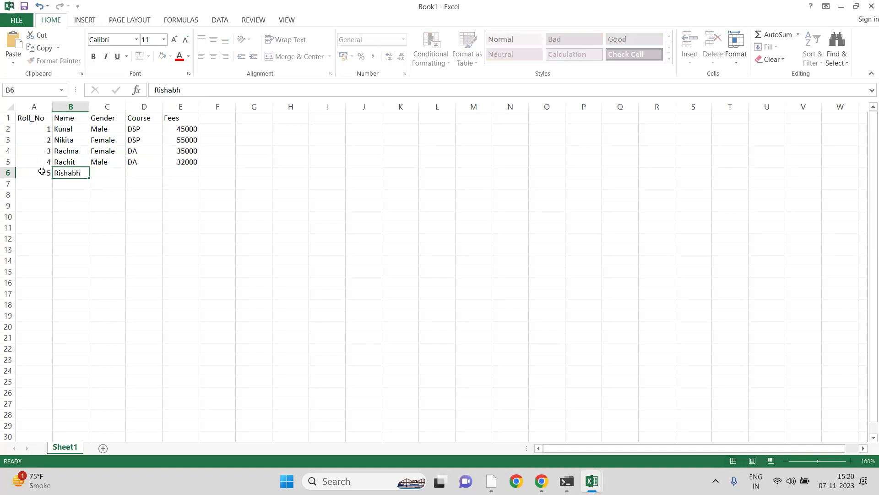
key("Tab")
type("Male")
key("Tab")
type("AI")
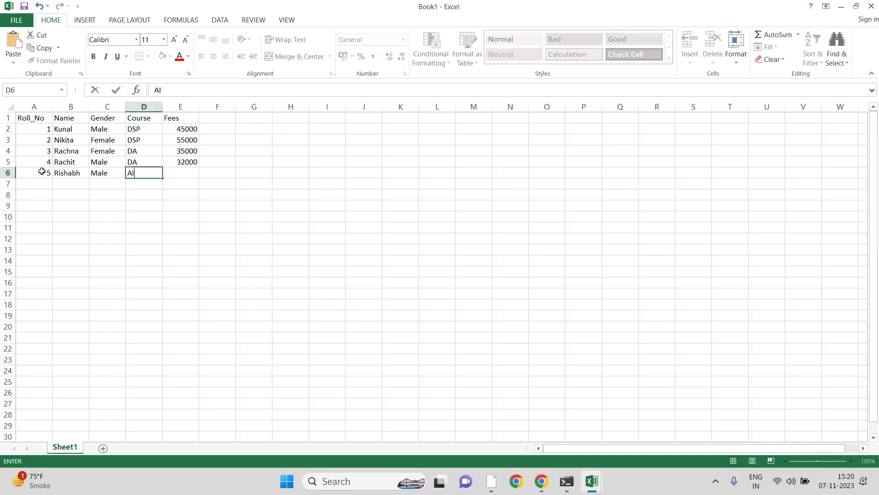
key("Tab")
type("85000")
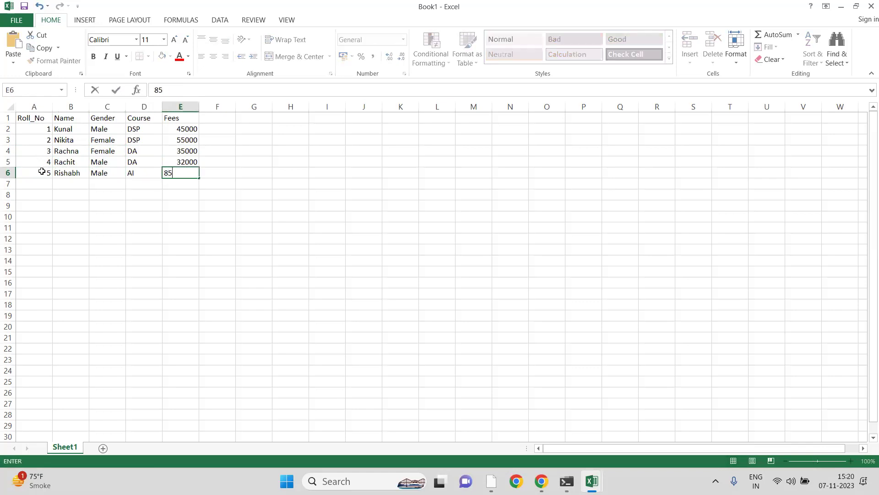
key("Return")
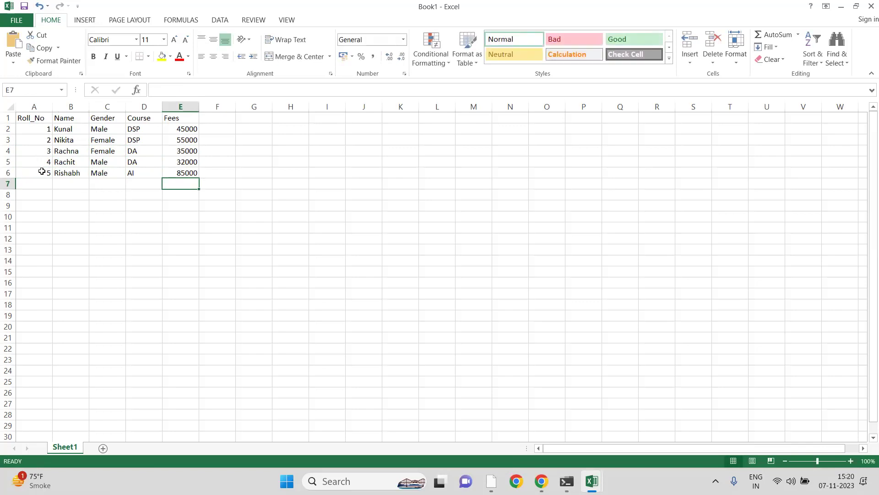
key("Left")
key("Left")
key("Left")
key("Left")
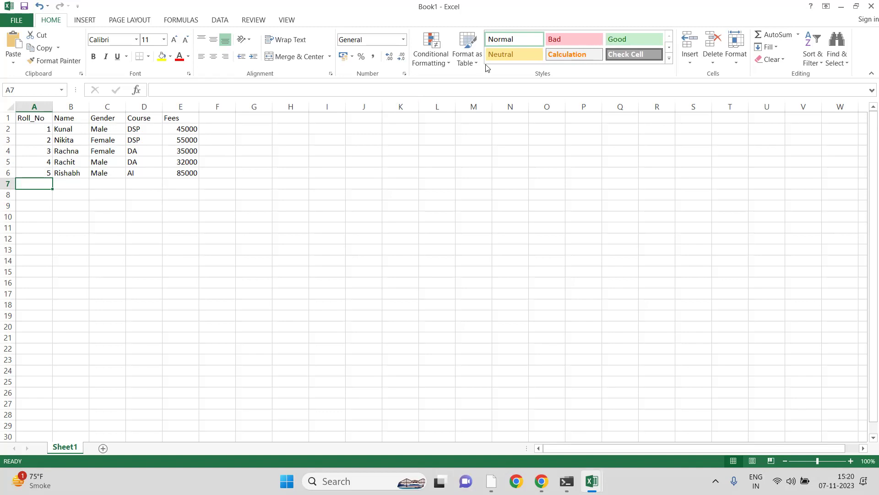
key("F12")
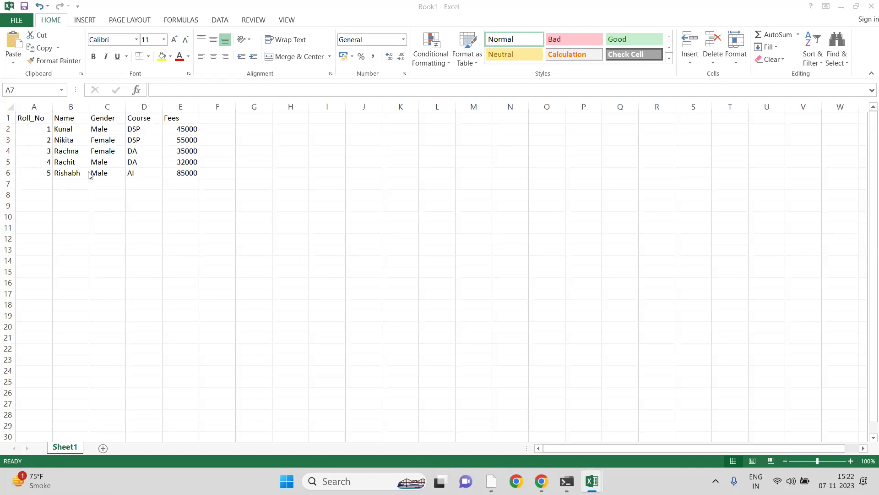
- Set the font of the header cells A1 to E1 to Abril Fatface
left_click(32, 119)
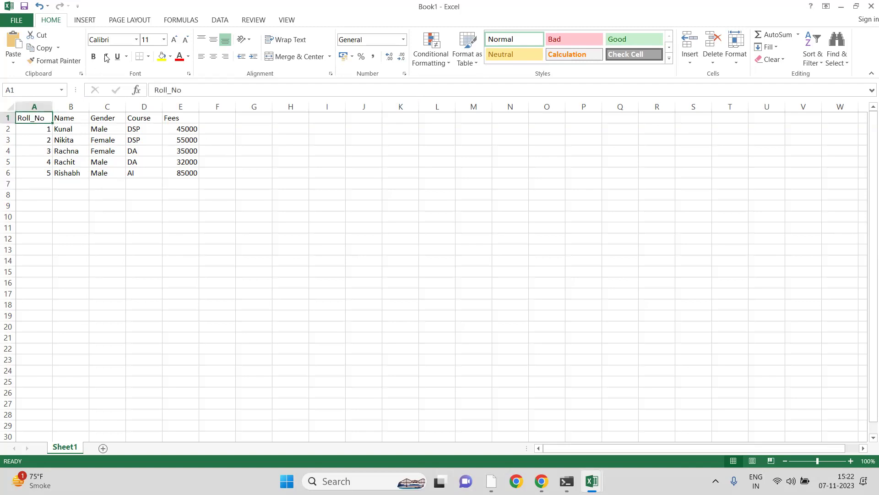
left_click(136, 40)
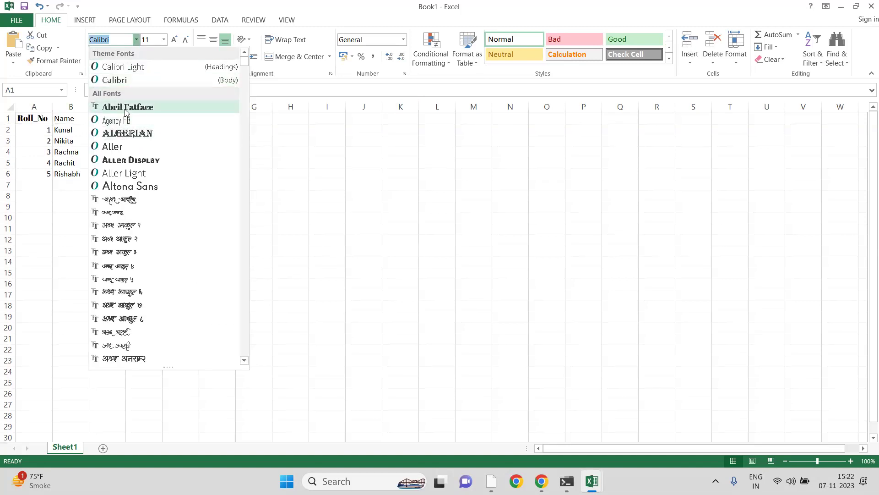
left_click(127, 107)
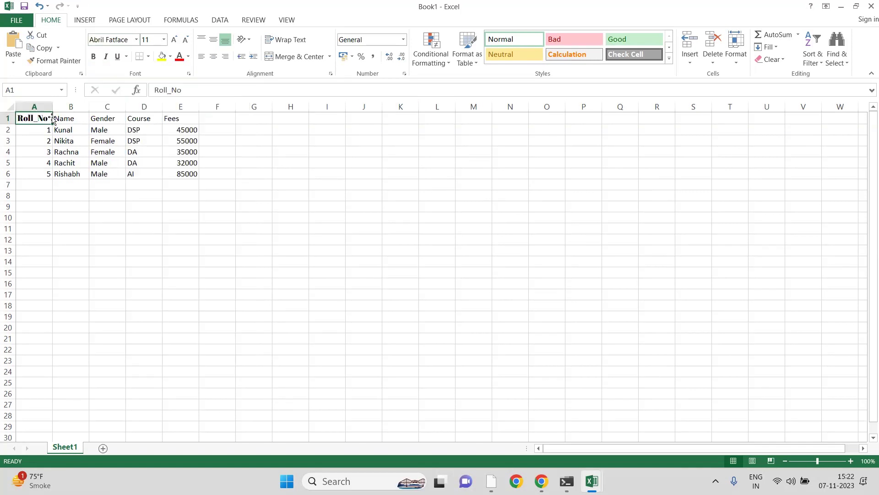
left_click_drag(46, 117, 183, 119)
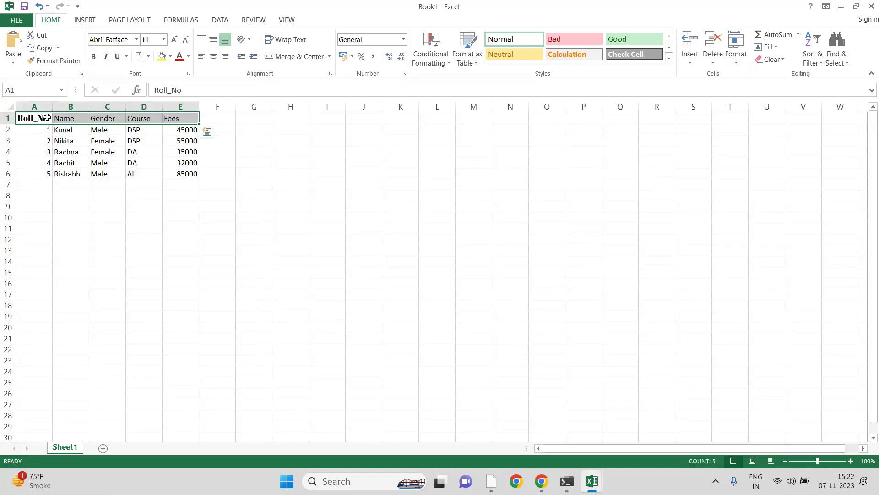
left_click(136, 40)
left_click(119, 105)
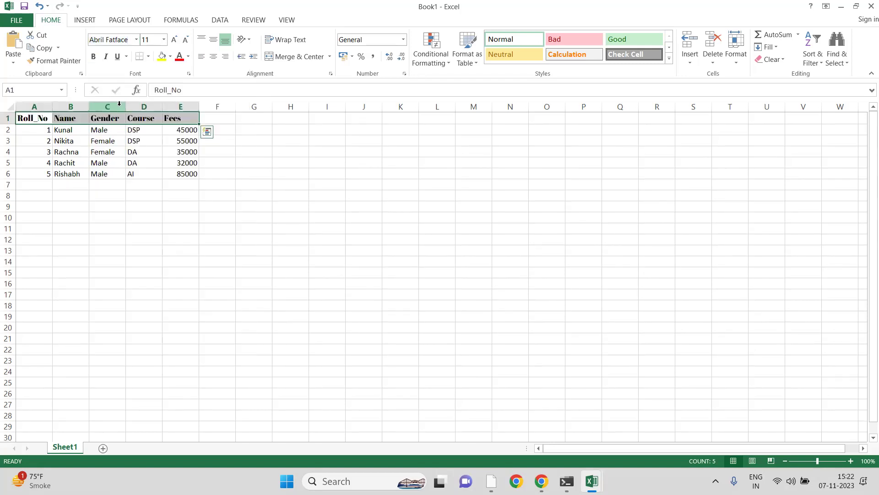
left_click(128, 261)
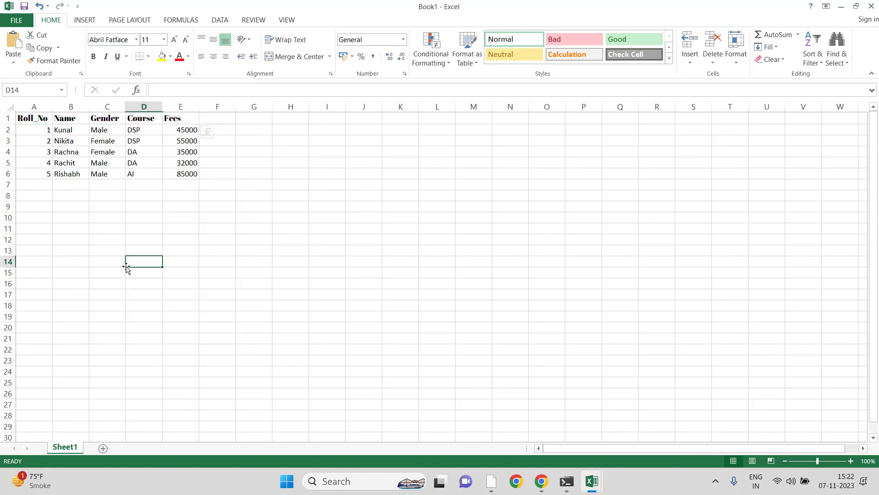
- Set the font size of the whole student table, A1 to E6, to 12
left_click(40, 115)
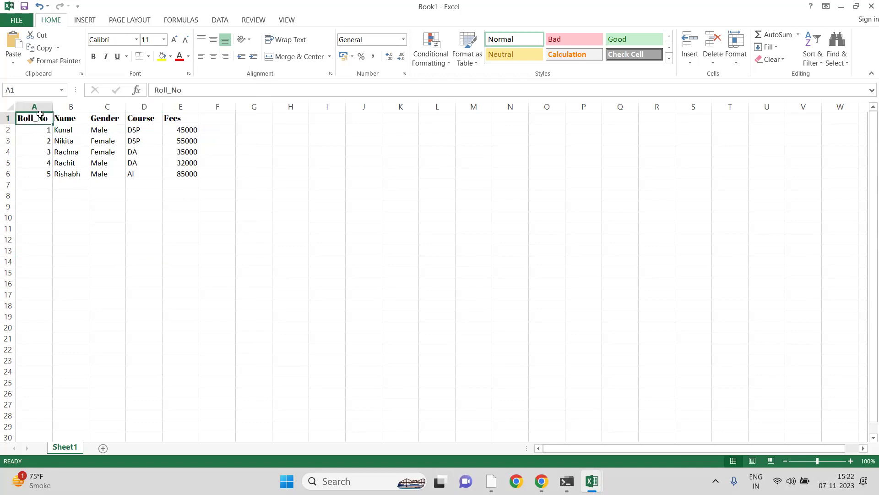
key("shift+Down")
key("shift+Down")
key("shift+Down")
key("shift+Down")
key("shift+Down")
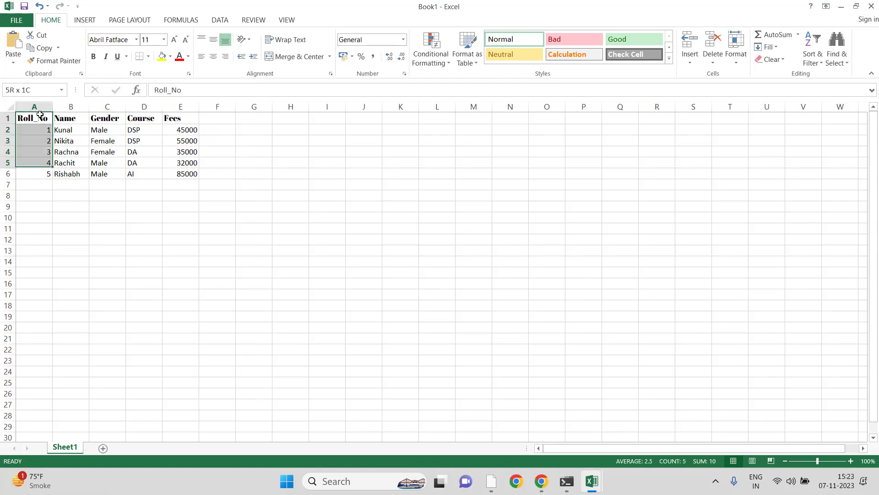
key("shift+Right")
key("shift+Right")
key("shift+Right")
key("shift+Right")
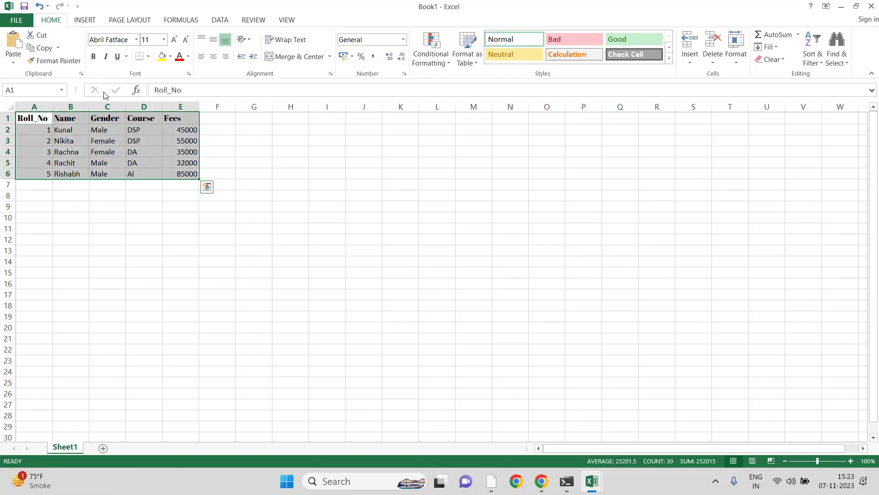
left_click(164, 40)
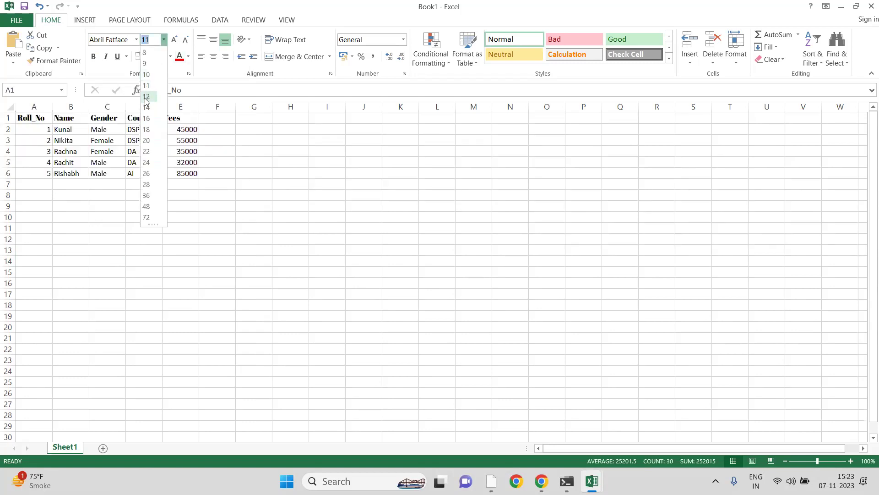
left_click(147, 97)
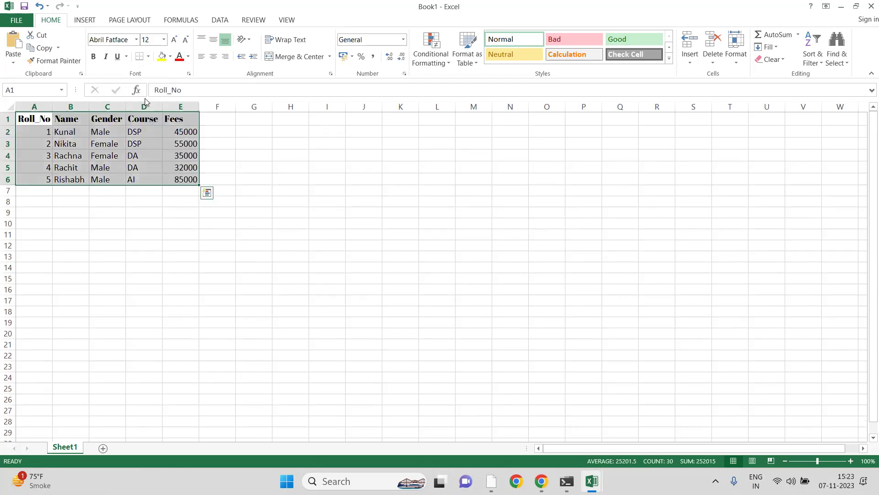
left_click(170, 265)
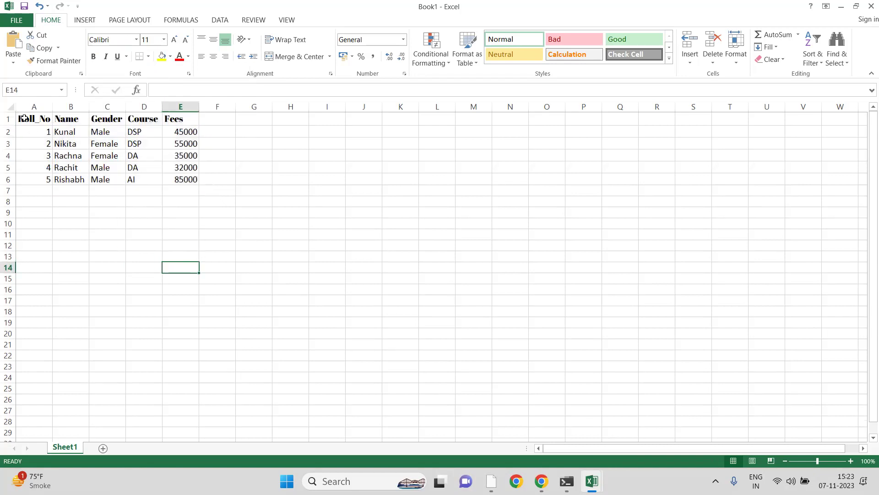
- Apply All Borders to every cell of the student table, A1 to E6
left_click(23, 118)
key("shift+Right")
key("shift+Right")
key("shift+Right")
key("shift+Right")
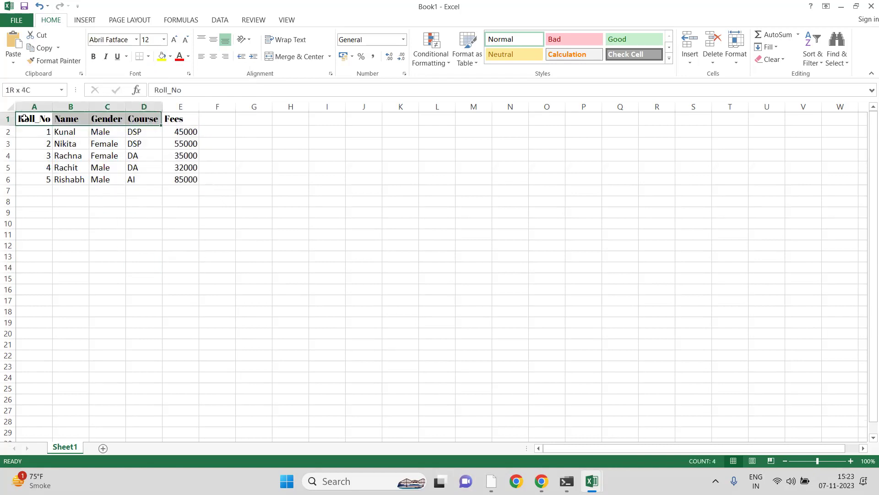
key("shift+Down")
key("shift+Down")
key("shift+Down")
key("shift+Down")
key("shift+Down")
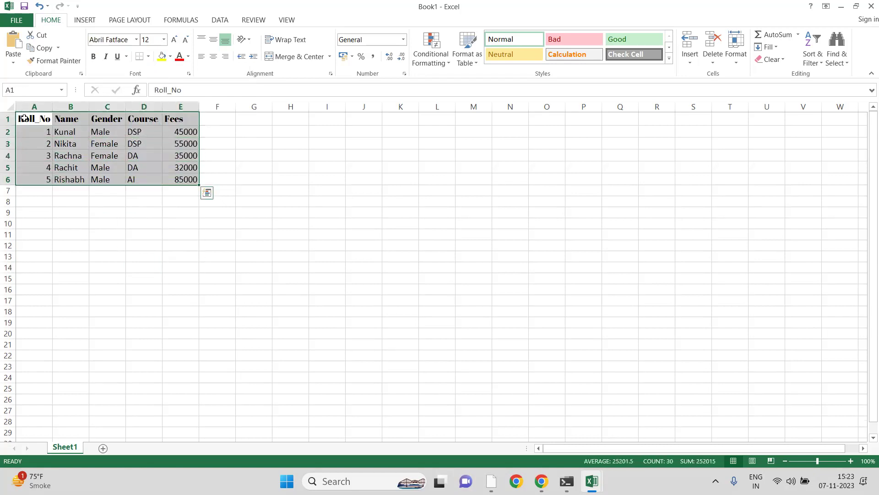
left_click(149, 57)
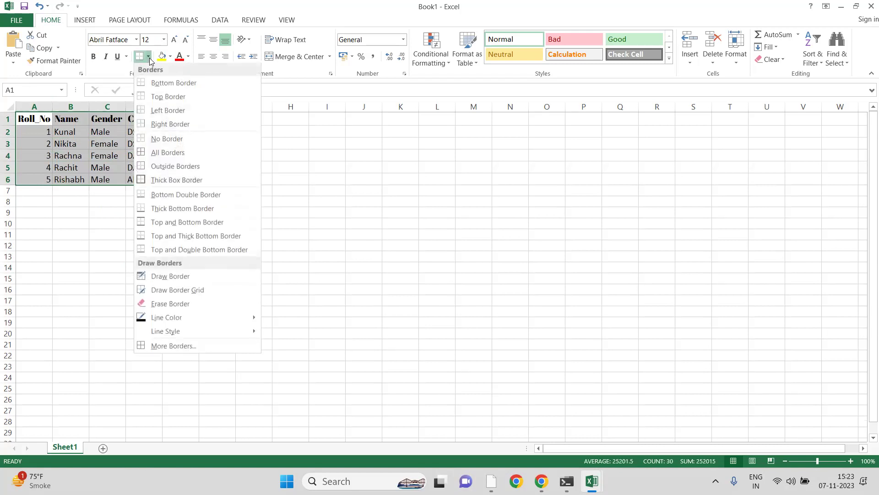
left_click(164, 155)
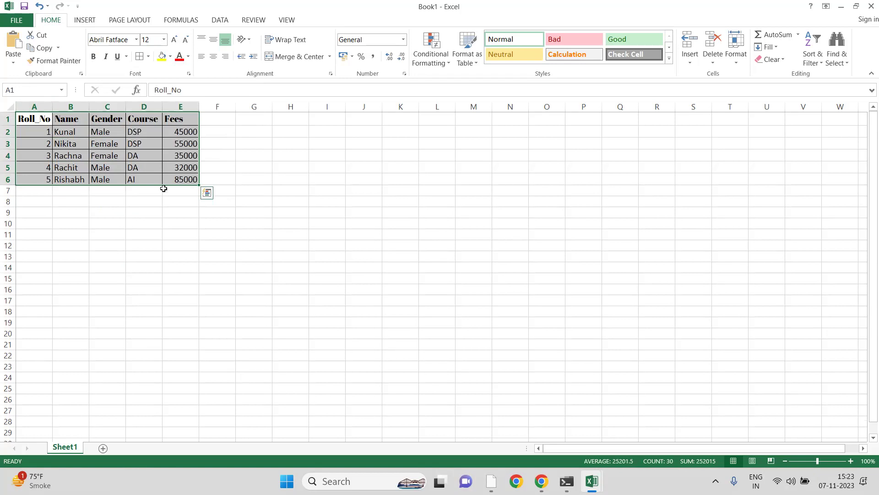
- Put a Thick Box Border around the header row, A1 to E1
left_click(25, 120)
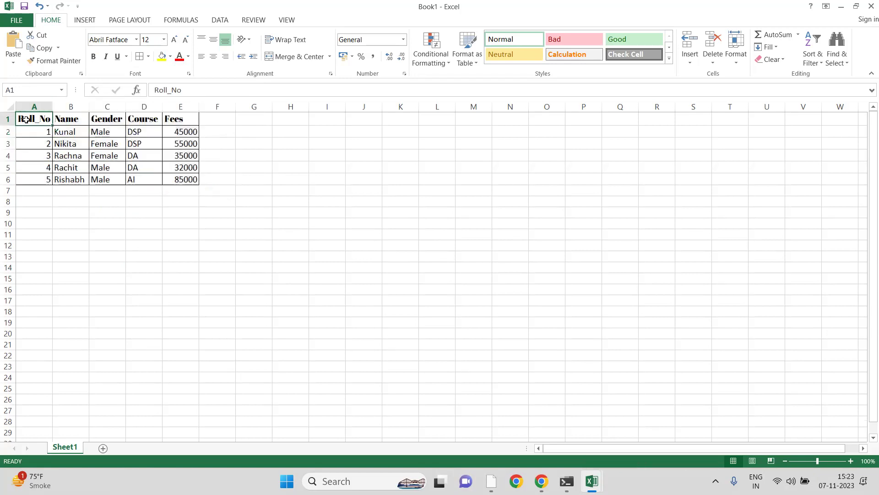
left_click_drag(26, 120, 188, 120)
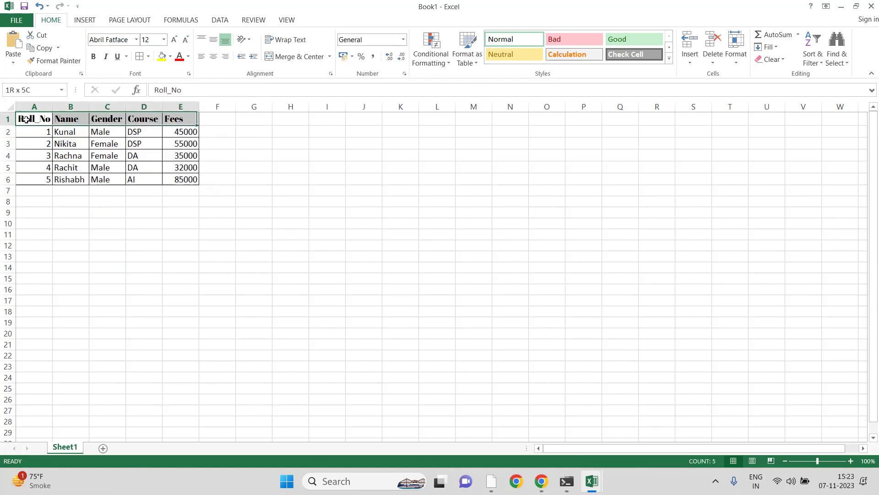
left_click(146, 57)
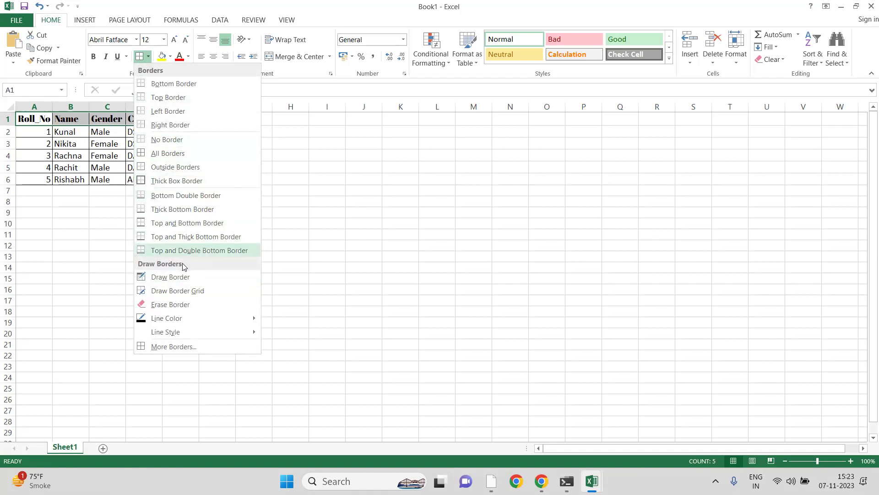
left_click(173, 181)
left_click(167, 221)
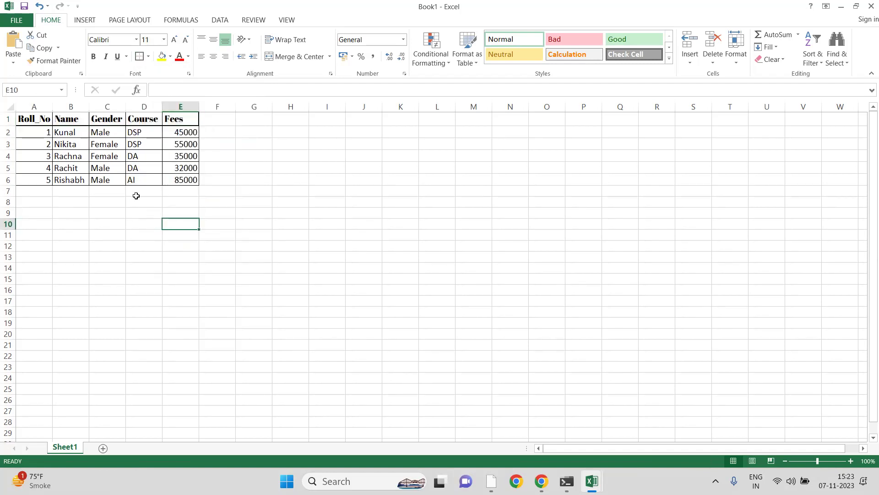
- Fill the header cells A1 to E1 with yellow
left_click(22, 123)
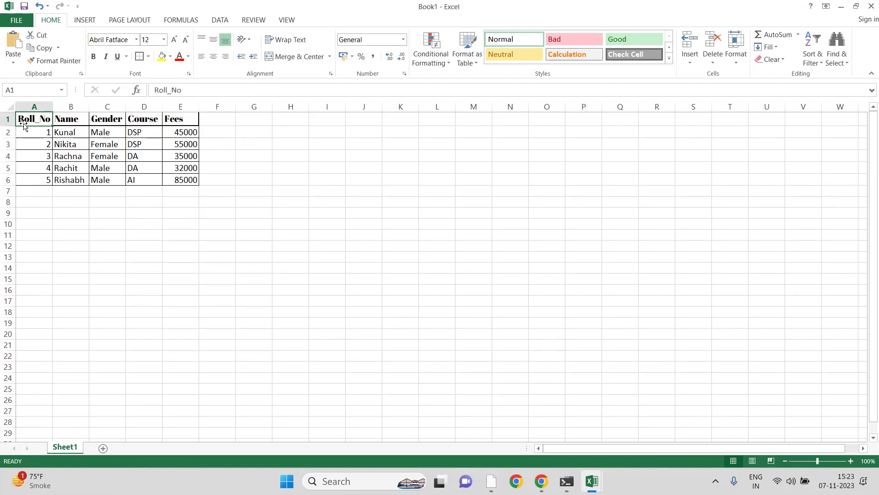
left_click_drag(24, 126, 181, 120)
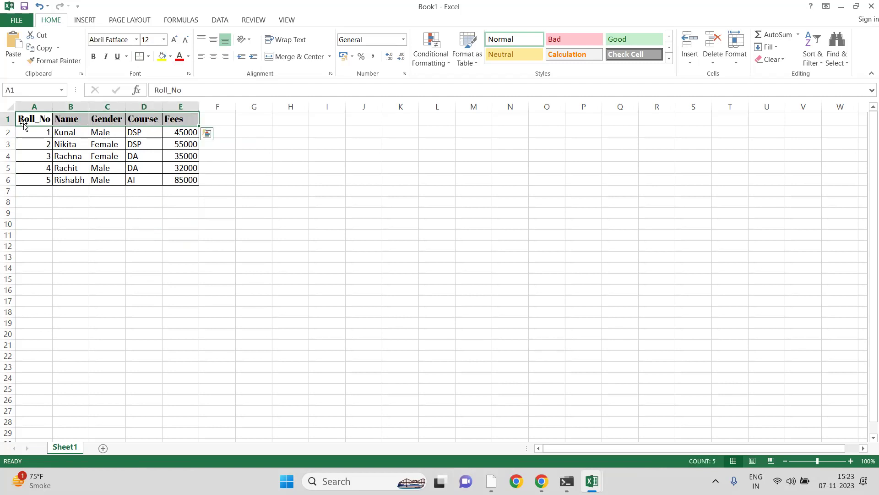
left_click(159, 60)
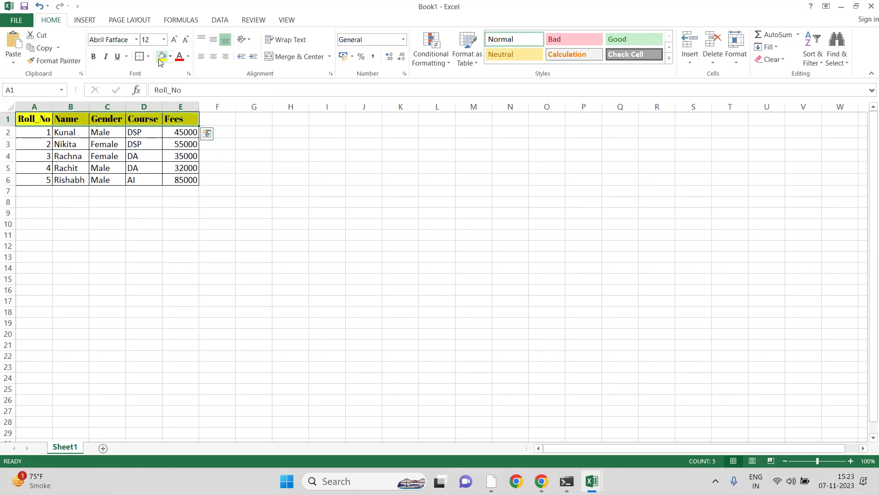
- Set the font colour of the header cells A1 to E1 to red
left_click_drag(36, 116, 37, 117)
left_click(179, 65)
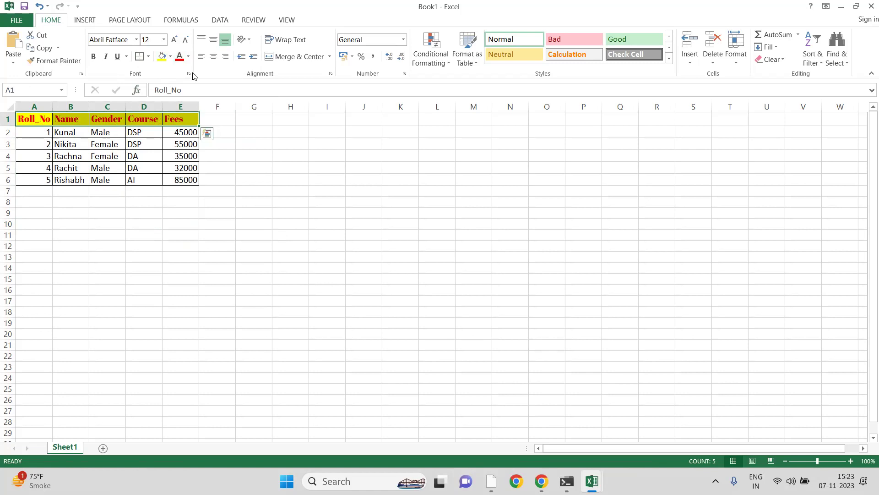
left_click(188, 59)
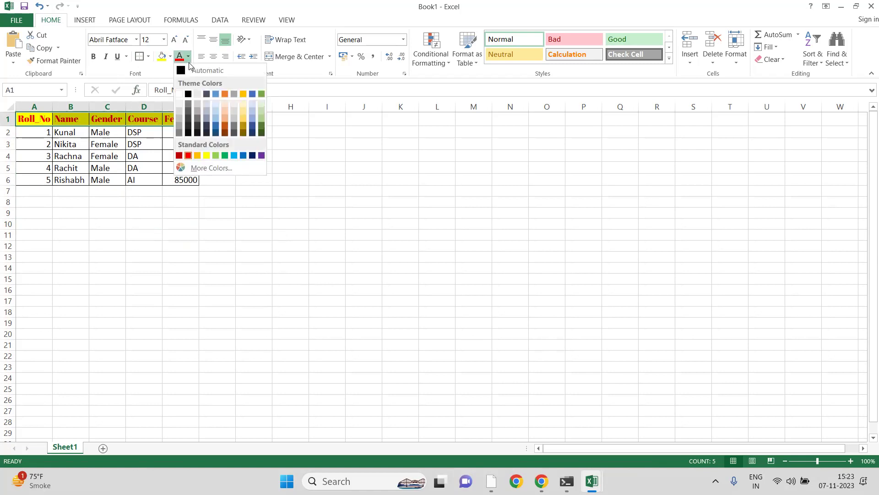
left_click(379, 217)
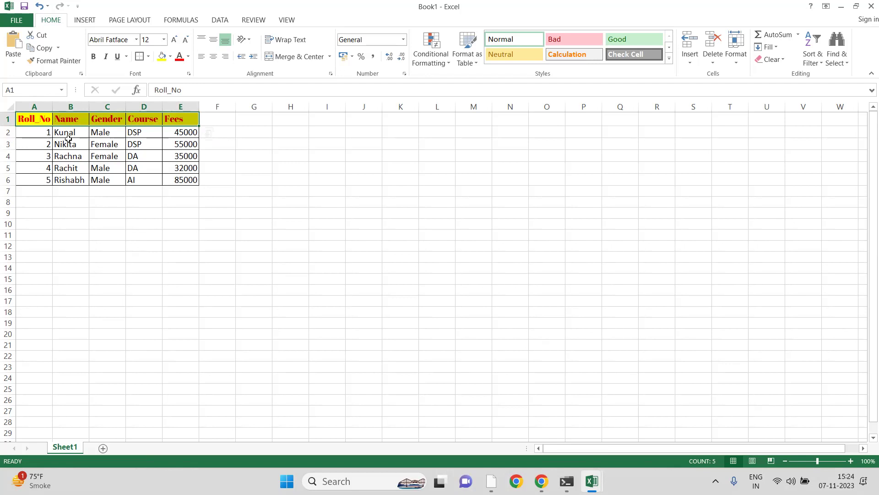
left_click(38, 141)
left_click(37, 133)
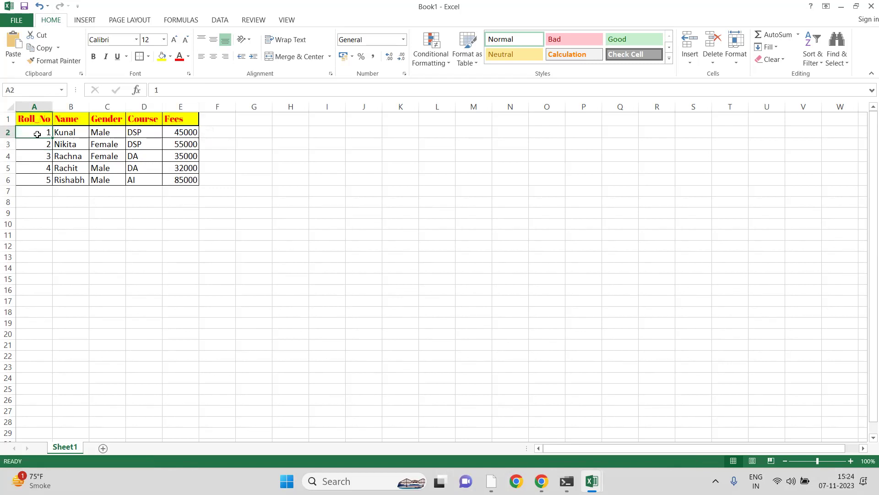
key("shift+Right")
key("shift+Right")
key("shift+Right")
key("shift+Right")
key("shift+Down")
key("shift+Down")
key("shift+Down")
key("shift+Down")
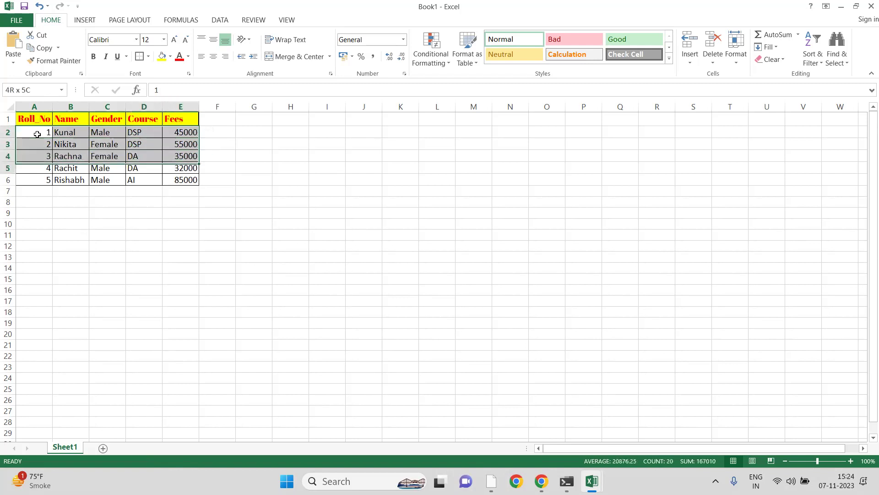
- Centre the contents of the whole student table, A1 to E6, horizontally
key("Up")
key("shift+Right")
key("shift+Right")
key("shift+Right")
key("shift+Right")
key("shift+Right")
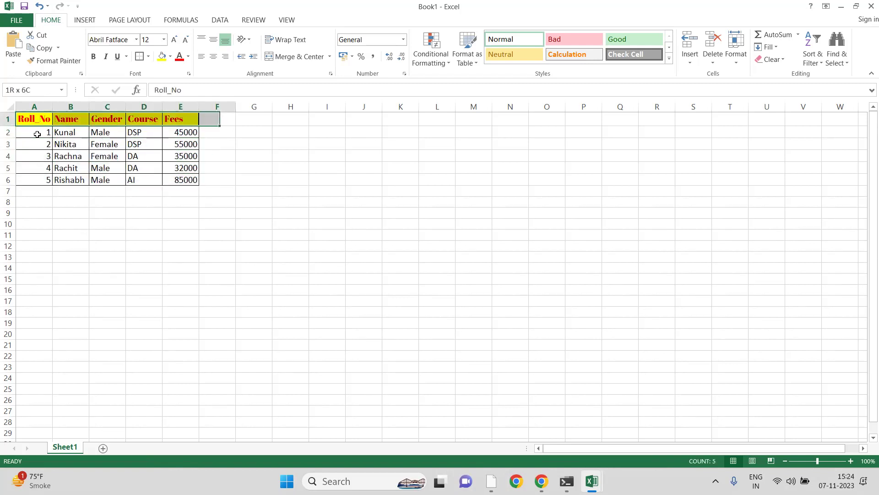
key("shift+Down")
key("shift+Left")
key("shift+Down")
key("shift+Down")
key("shift+Down")
key("shift+Down")
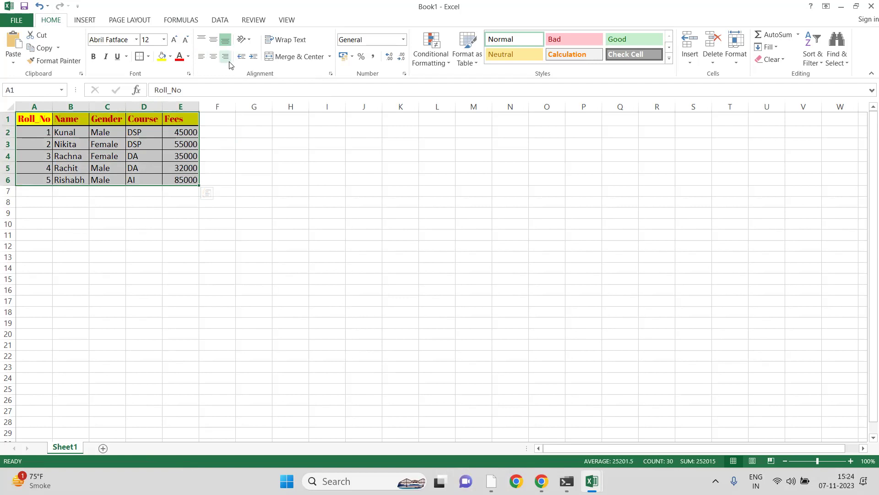
left_click(213, 56)
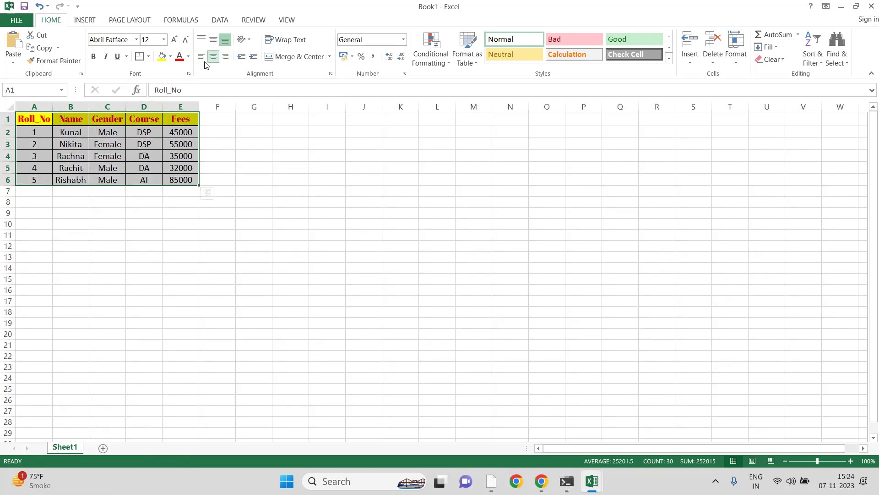
left_click(213, 56)
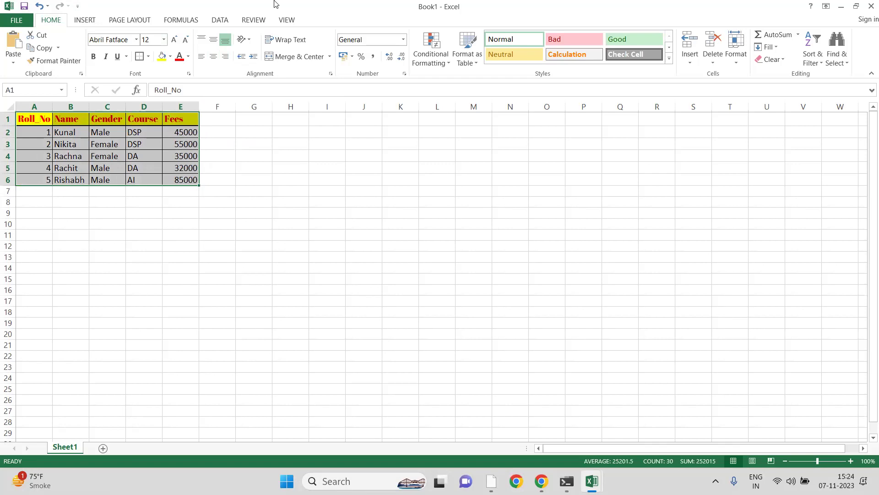
left_click(214, 57)
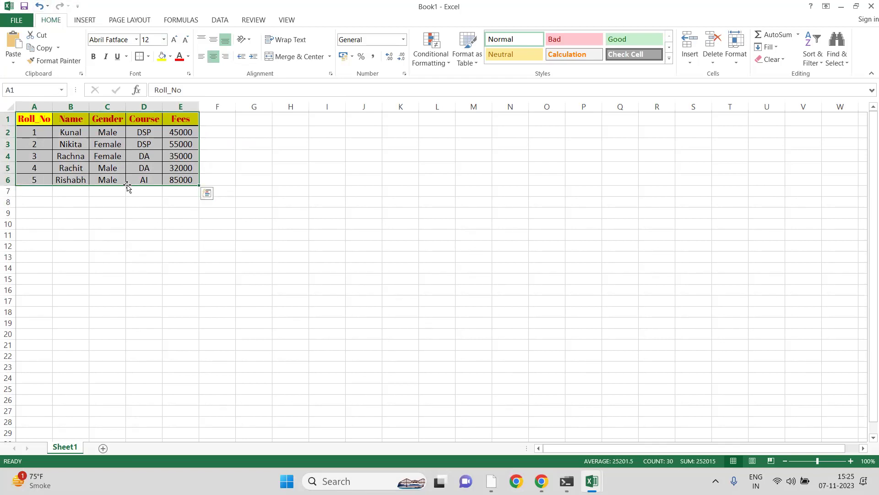
- Make the student records below the header row, A2 to E6, bold
left_click(31, 132)
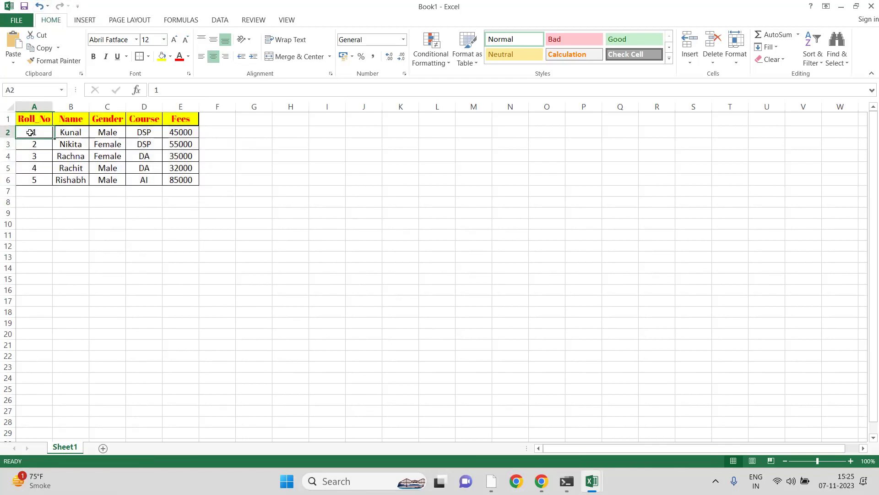
key("shift+Right")
key("shift+Right")
key("shift+Right")
key("shift+Right")
key("shift+Down")
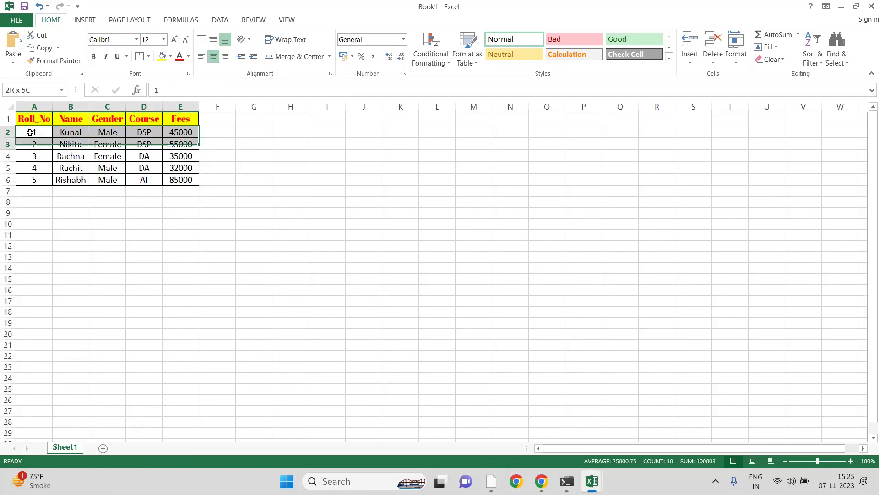
key("shift+Down")
key("shift+Down")
key("shift+Down")
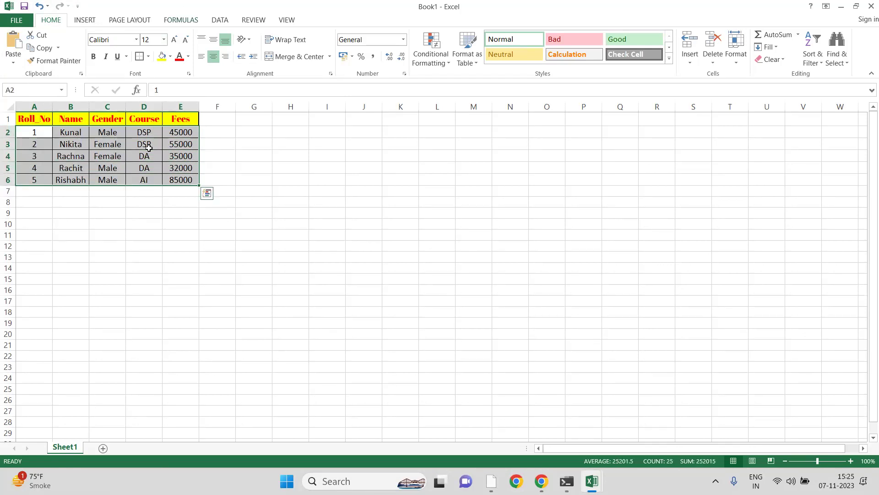
left_click(91, 56)
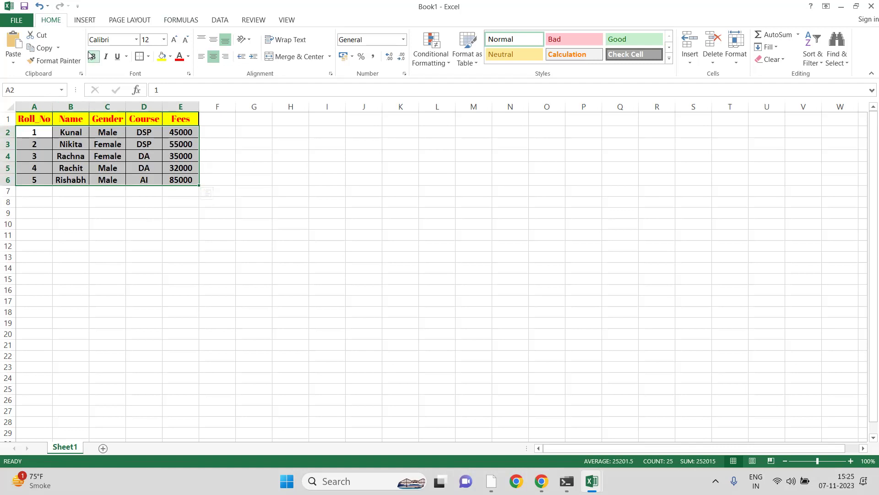
left_click(357, 256)
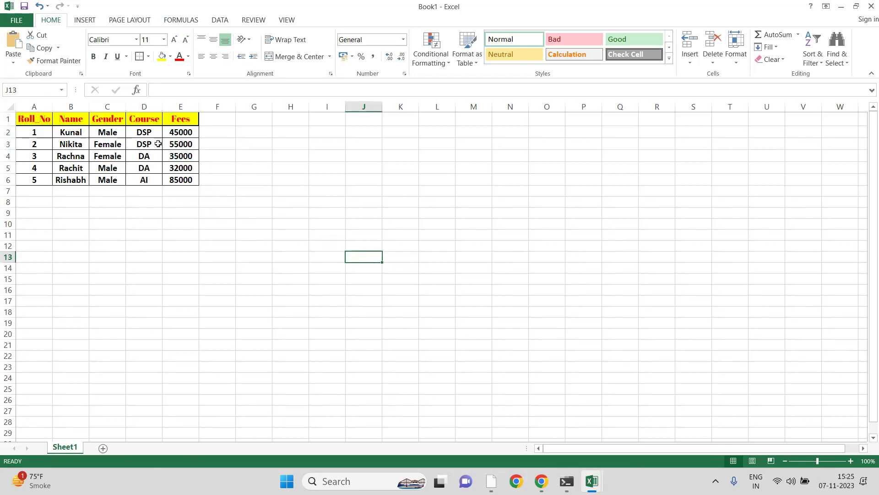
- Insert a blank row above the header row of the student table
left_click(796, 3)
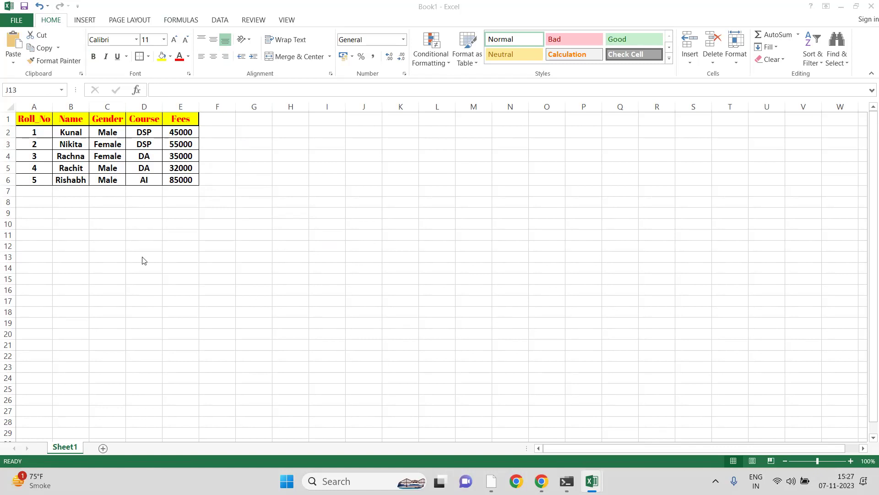
left_click(122, 254)
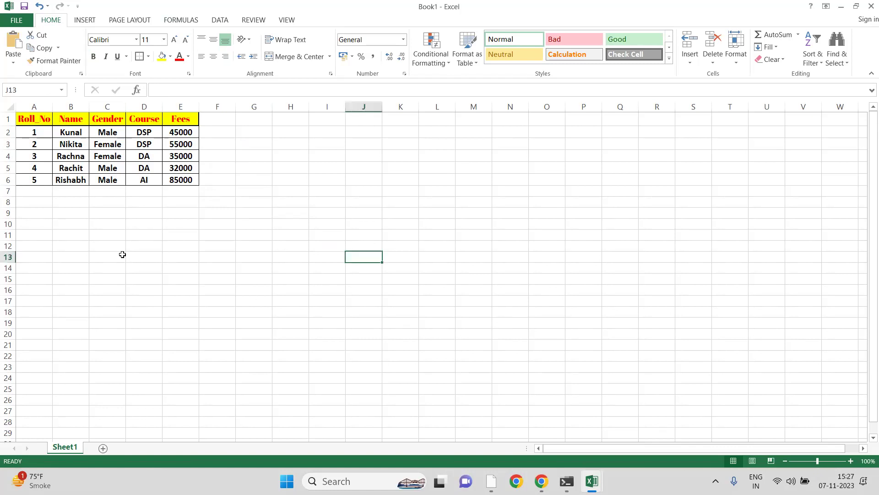
left_click(7, 120)
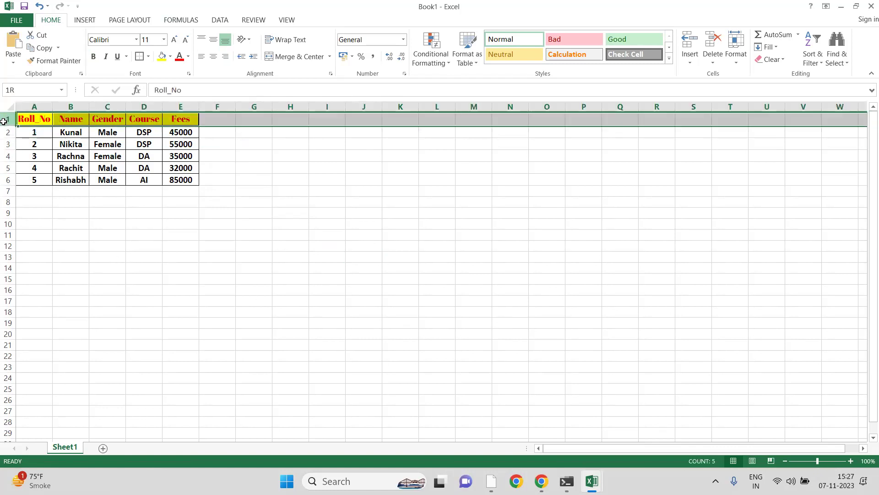
right_click(31, 122)
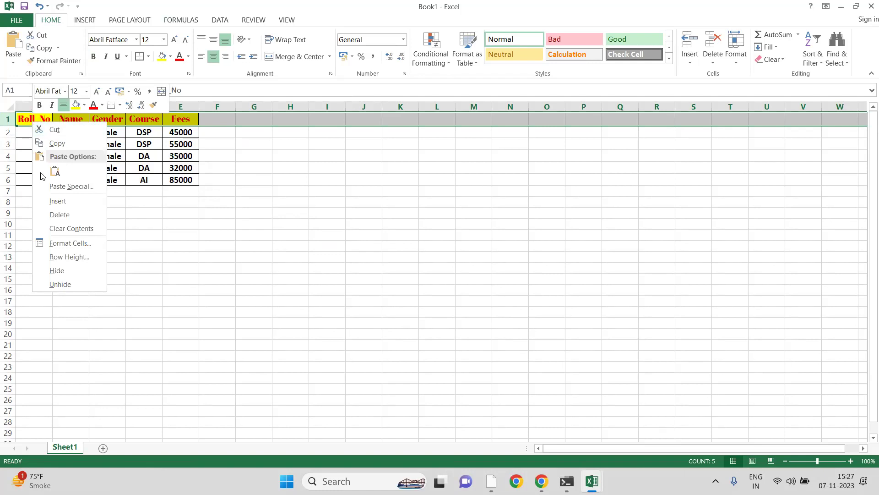
left_click(47, 201)
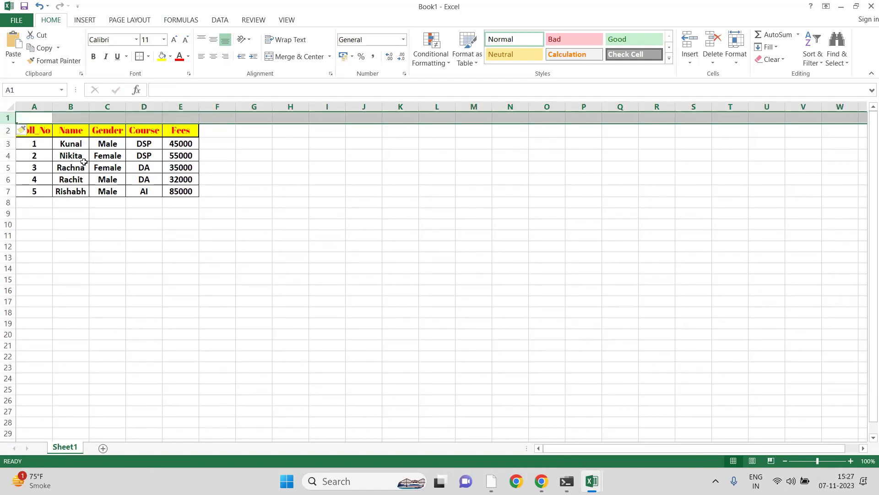
- Enter the title "Student Data" in cell A1 above the table
left_click(39, 117)
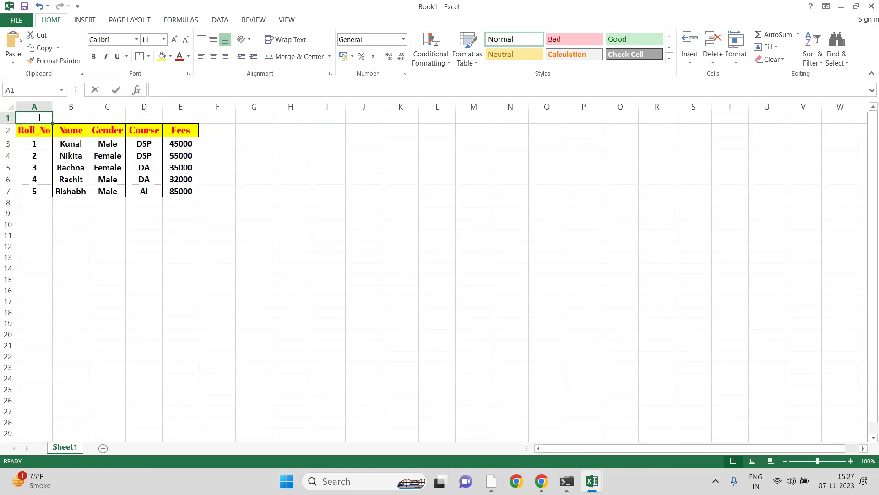
type("Student Data")
left_click(96, 344)
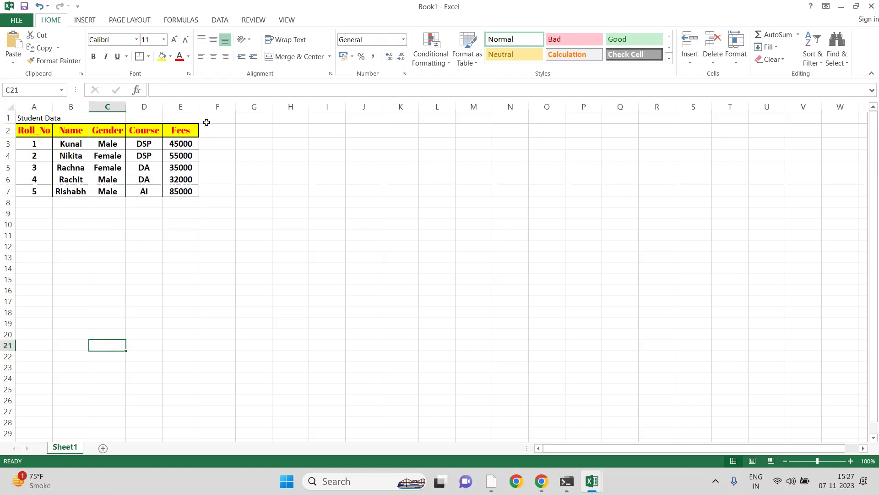
- Merge and centre the title across cells A1 to E1
left_click(50, 118)
left_click_drag(51, 118, 193, 118)
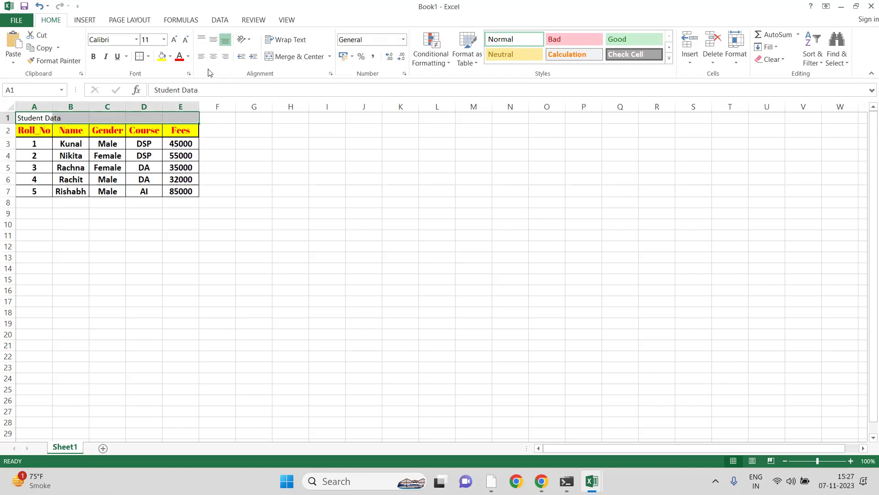
left_click(281, 58)
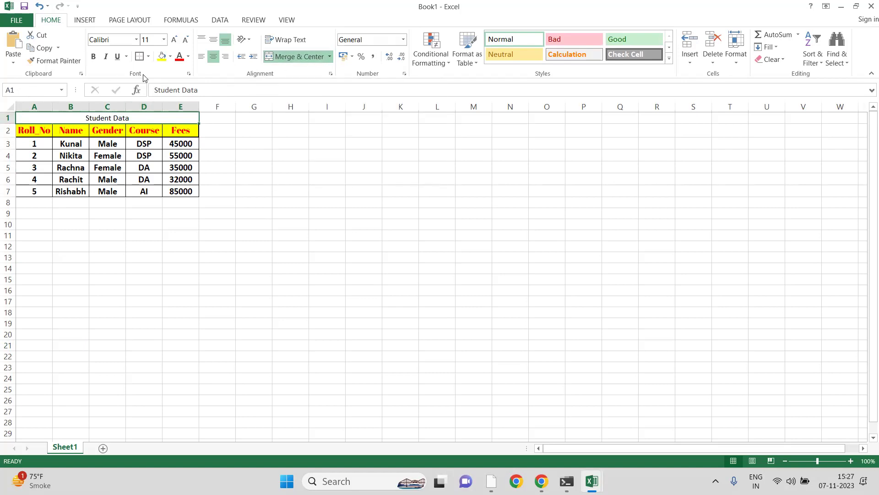
- Put a Thick Box Border around the merged title cell and fill it with red
left_click(150, 57)
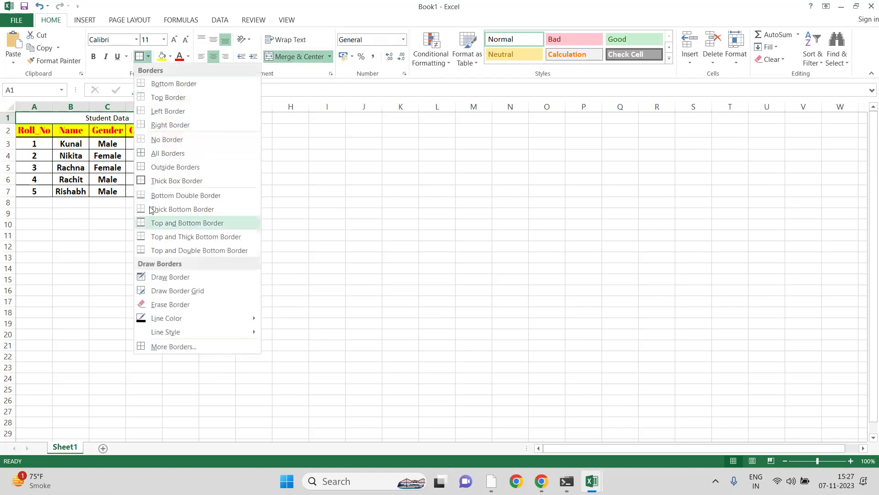
left_click(160, 179)
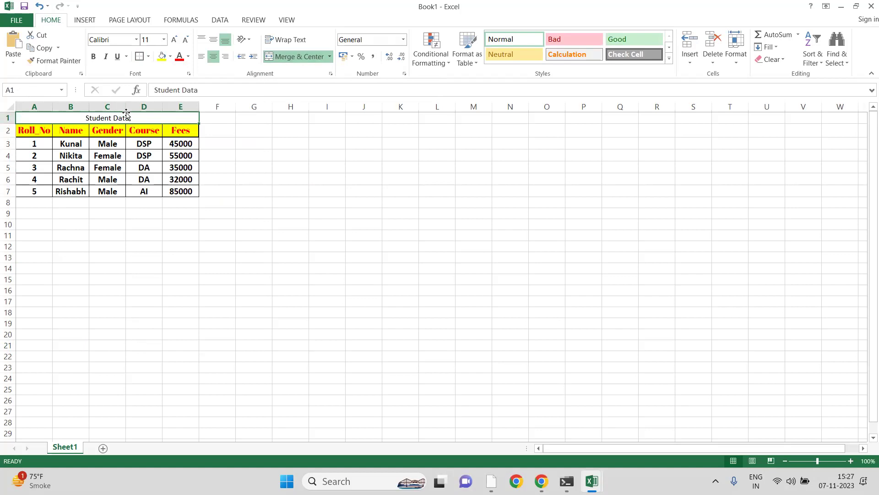
left_click(170, 56)
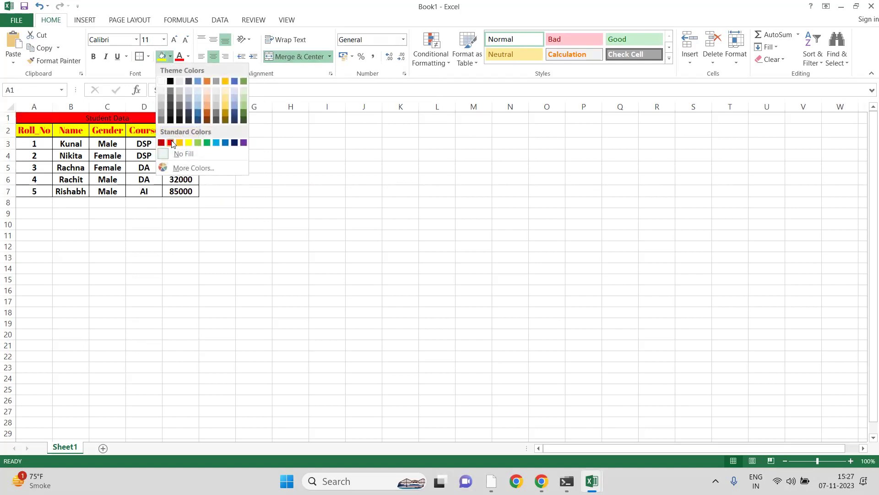
left_click(171, 143)
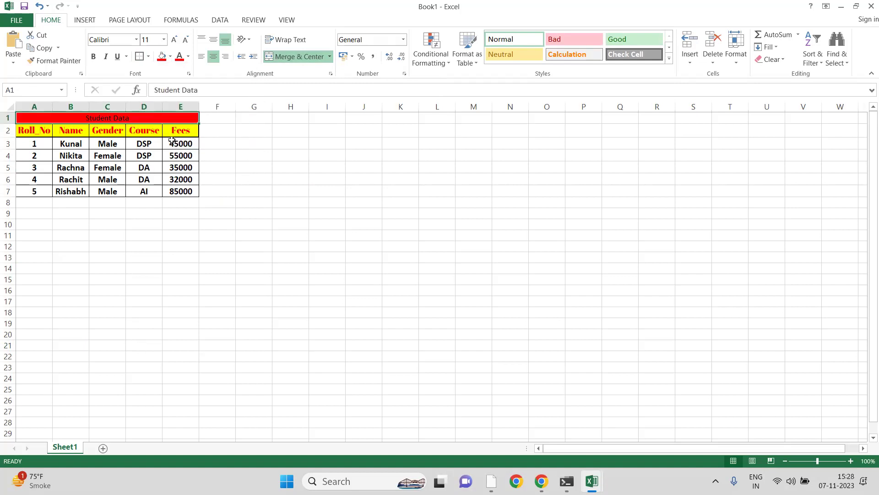
- Format the "Student Data" title in the Abril Fatface font at size 18
left_click(136, 40)
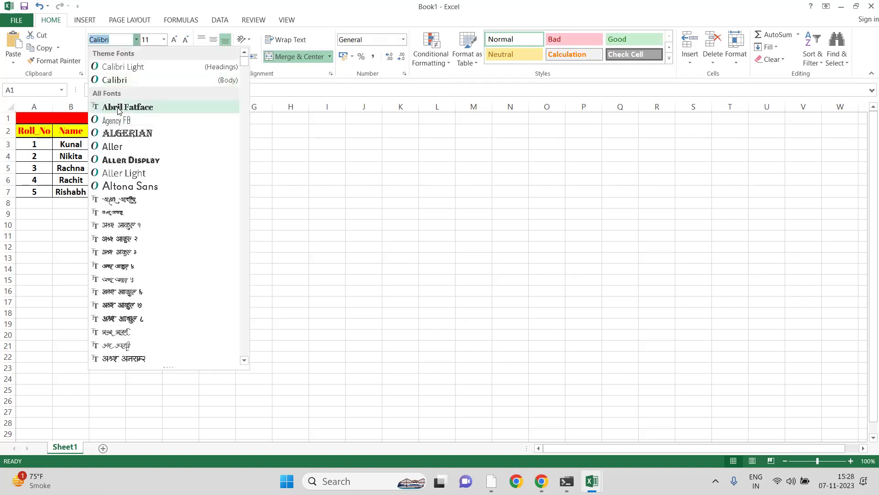
left_click(118, 107)
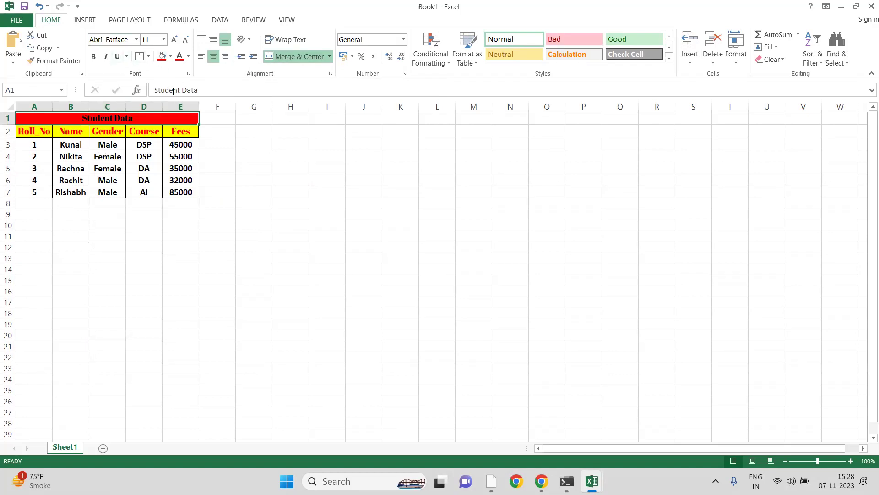
left_click(163, 40)
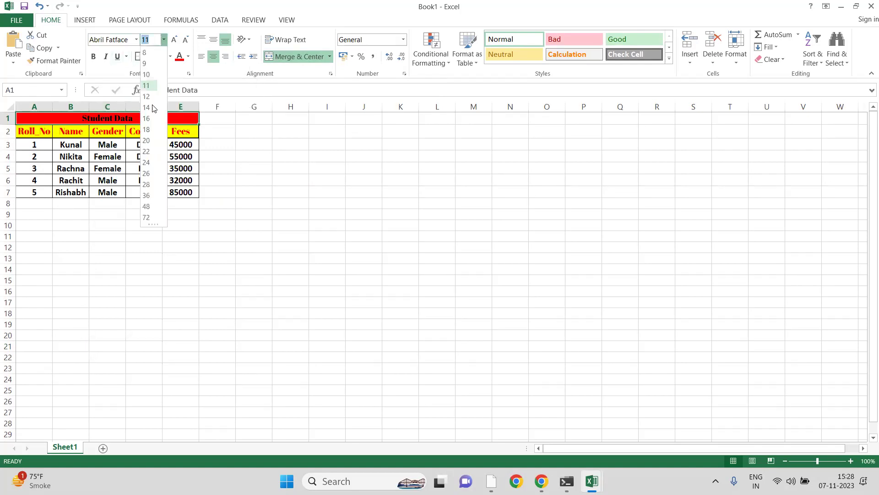
left_click(149, 129)
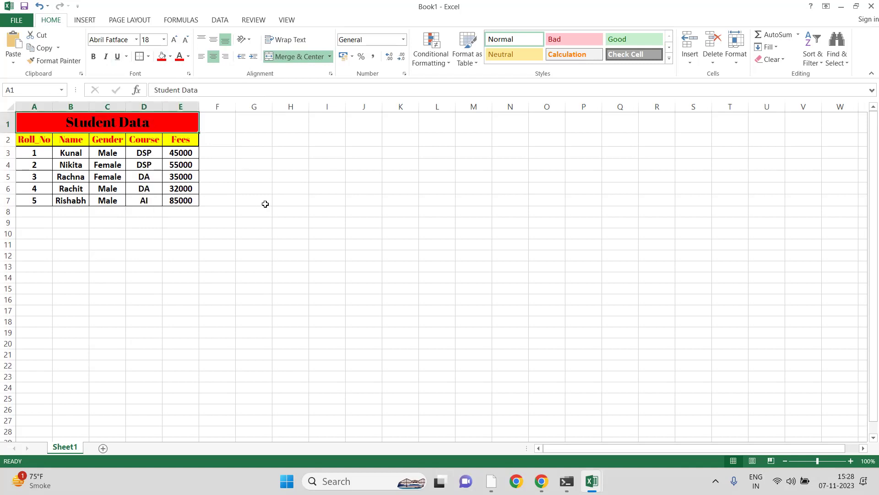
left_click(266, 204)
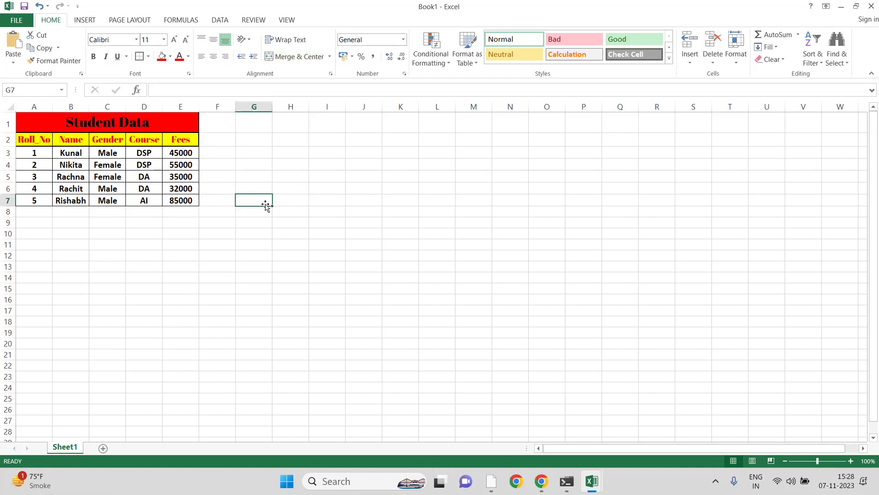
- Add a column header "Comment" in cell F2, beside the Fees header
left_click(223, 143)
type("Comment")
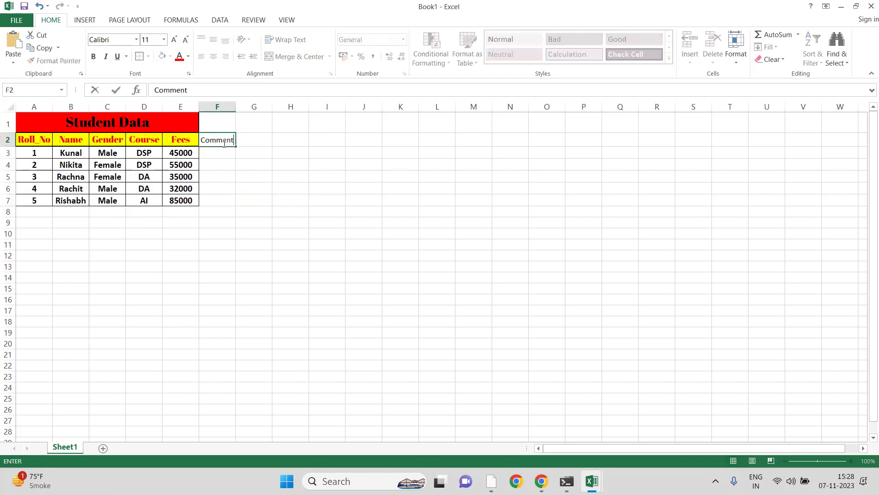
key("Return")
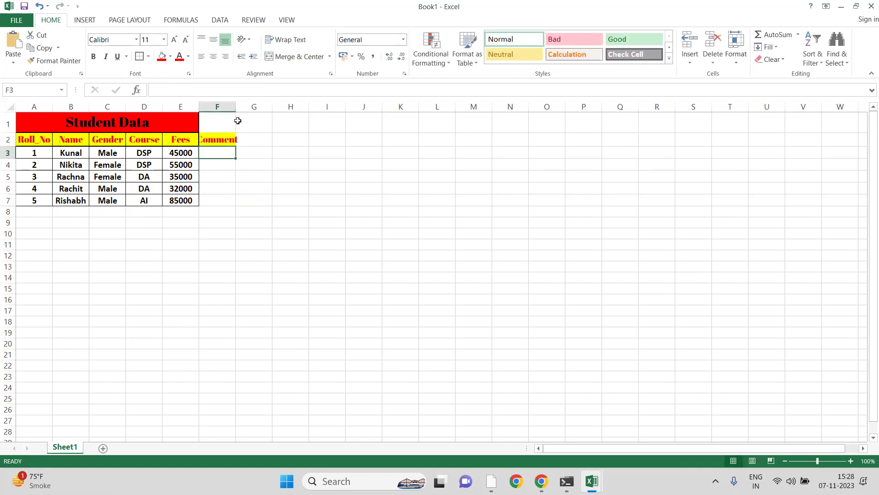
- Widen column F to fit its Comment header and enter "His one installment is pending." in F3
left_click_drag(236, 107, 235, 107)
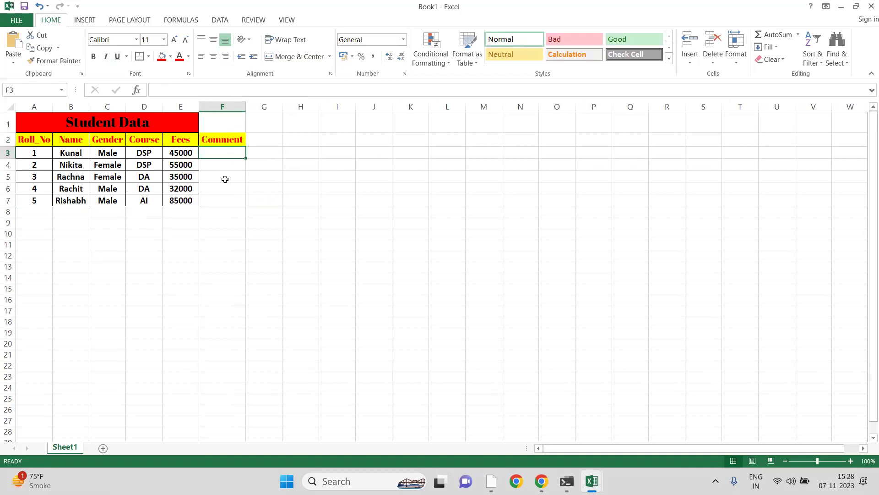
type("His")
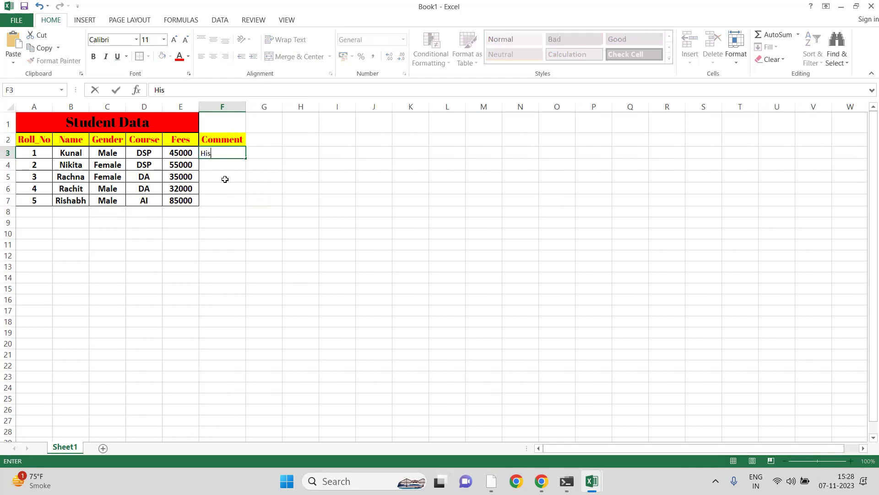
type(" f")
key("BackSpace")
type("one installment is pending.")
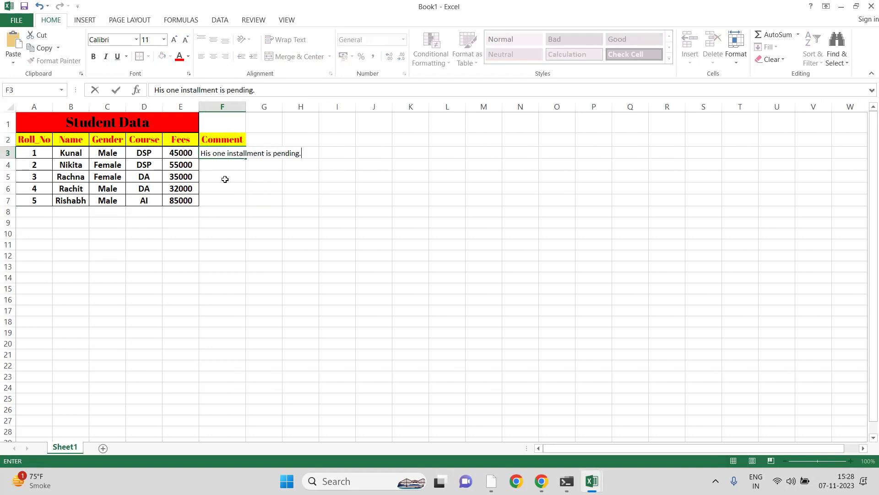
key("Return")
- Enter the comment "He has not opted for R class" in cell F4 for roll number 2
type("H")
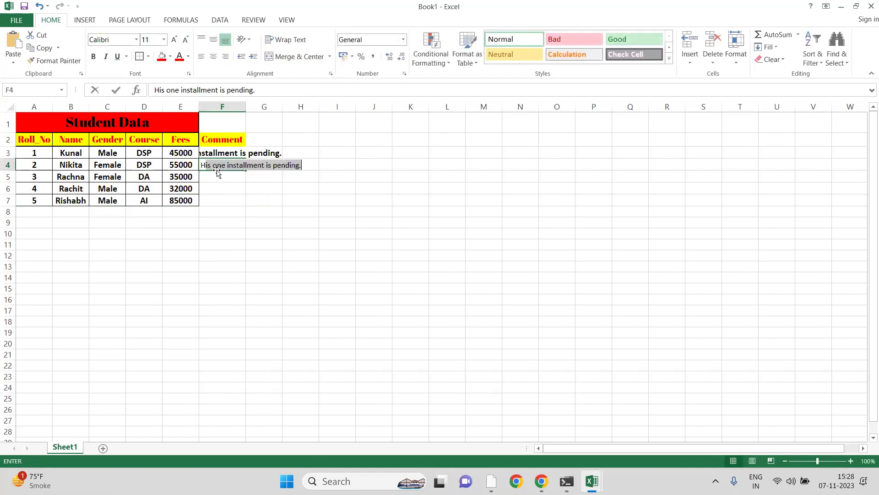
type("is")
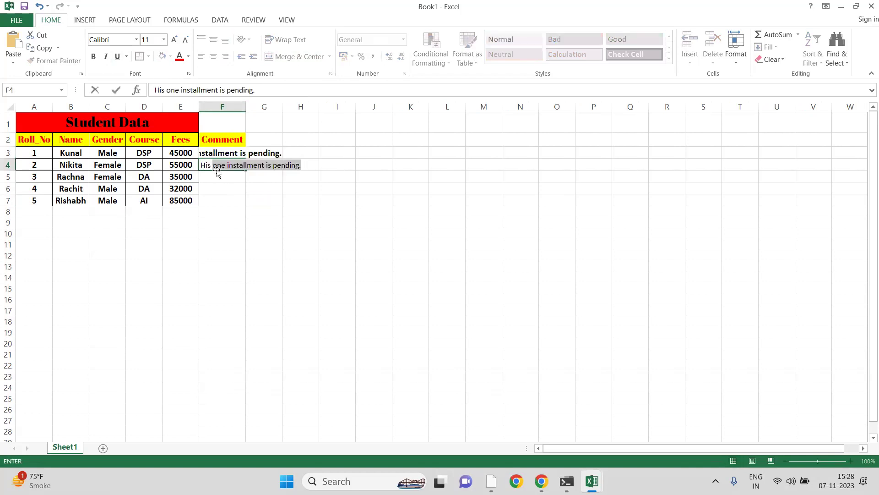
key("BackSpace")
key("BackSpace")
key("BackSpace")
type("e has n")
type("it")
key("BackSpace")
type("ot ")
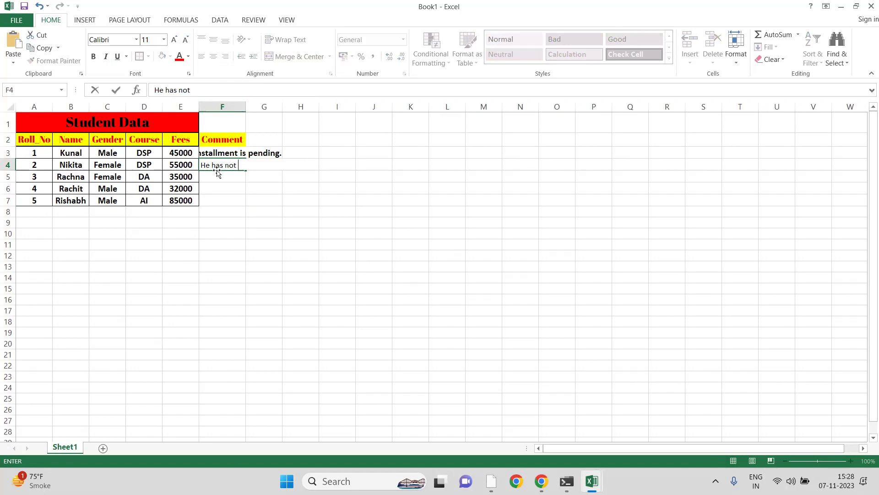
type("opted for R class")
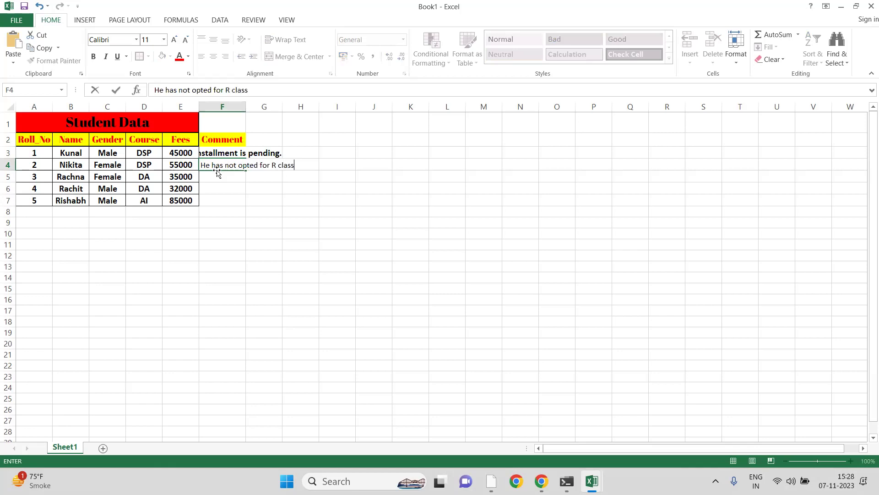
key("Return")
- Enter the comment "He has not opted for R class" in cell F5 for roll number 3
type("He has ")
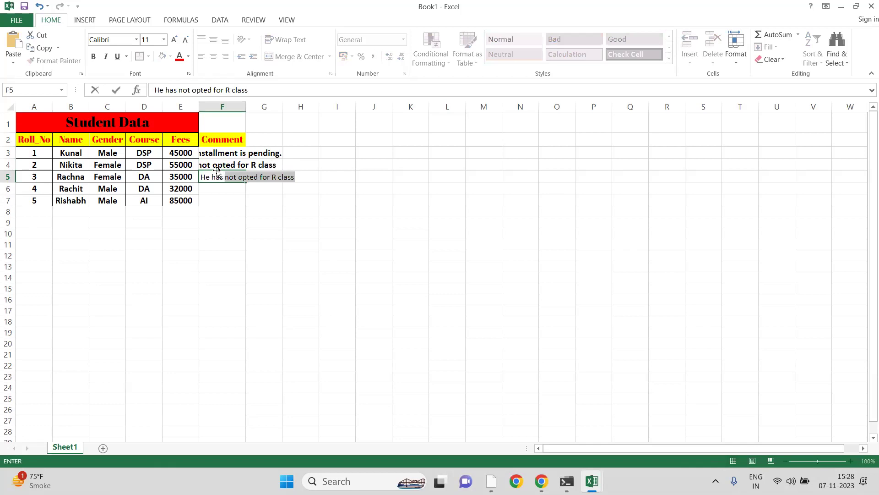
type("not")
key("Return")
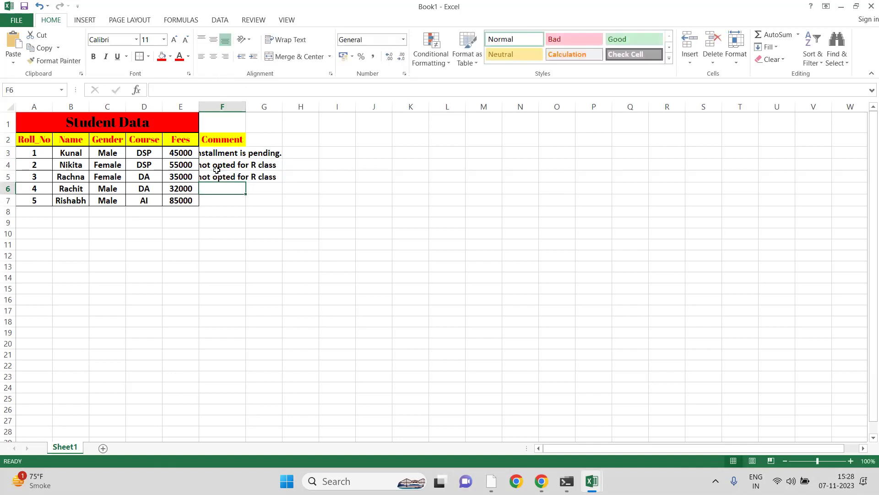
- Enter the comment "He has not opted for R and excel" in cell F6 for roll number 4
type("He has ")
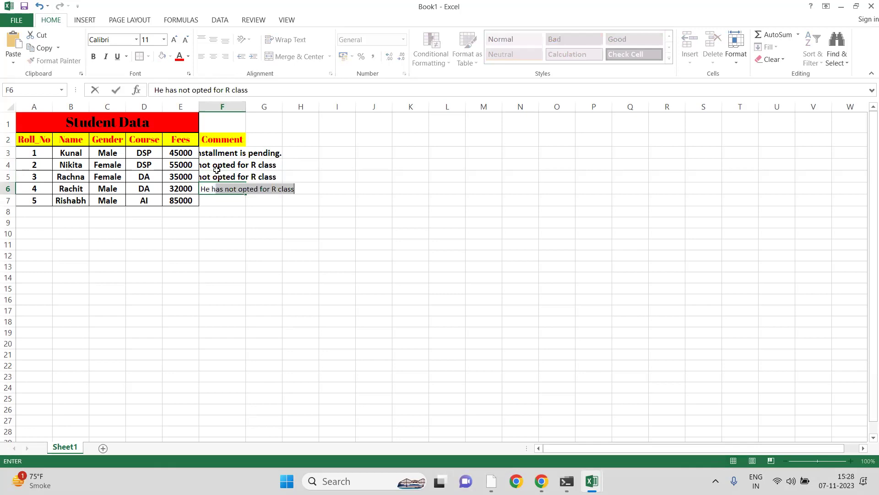
type("not ta")
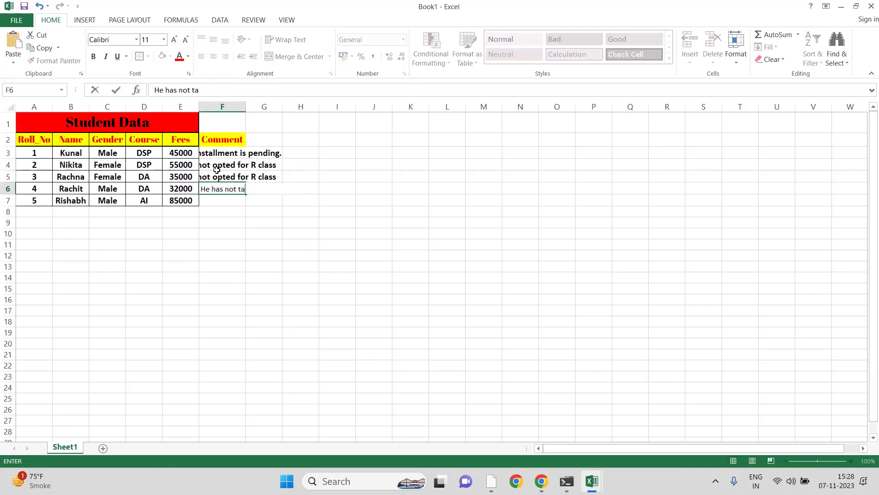
type(" opted for ")
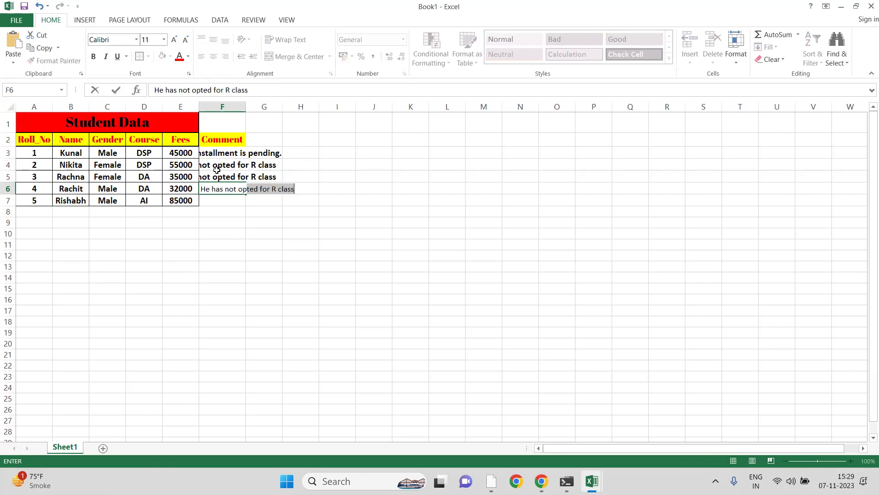
type("R and e")
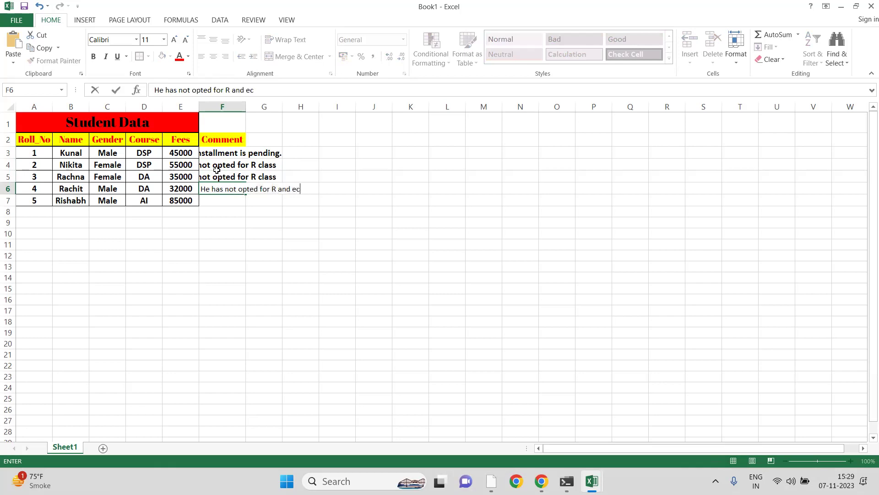
key("BackSpace")
type("excel")
key("Return")
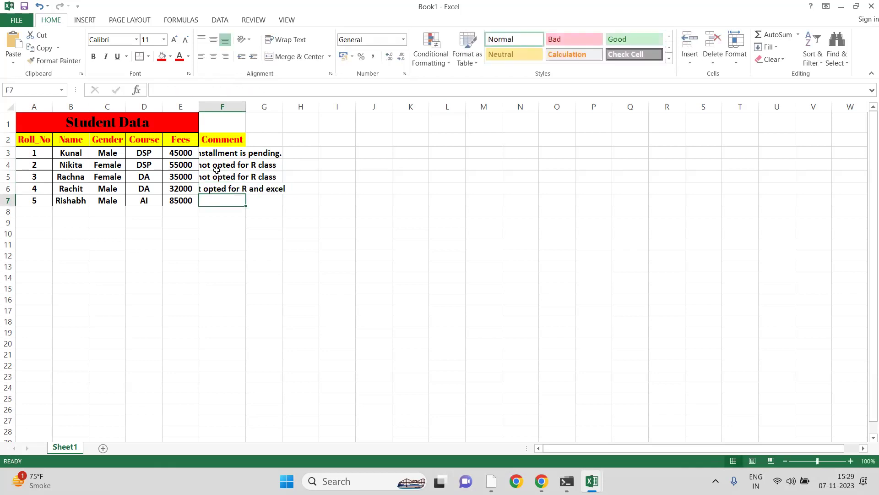
- Enter the comment "ML & Dl" in cell F7 for roll number 5
type("H")
key("BackSpace")
type("ML & D")
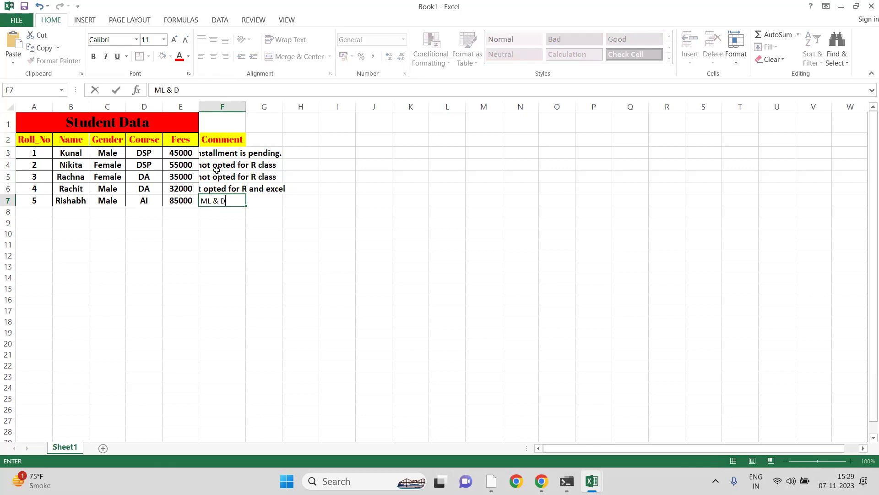
type("l")
left_click(243, 309)
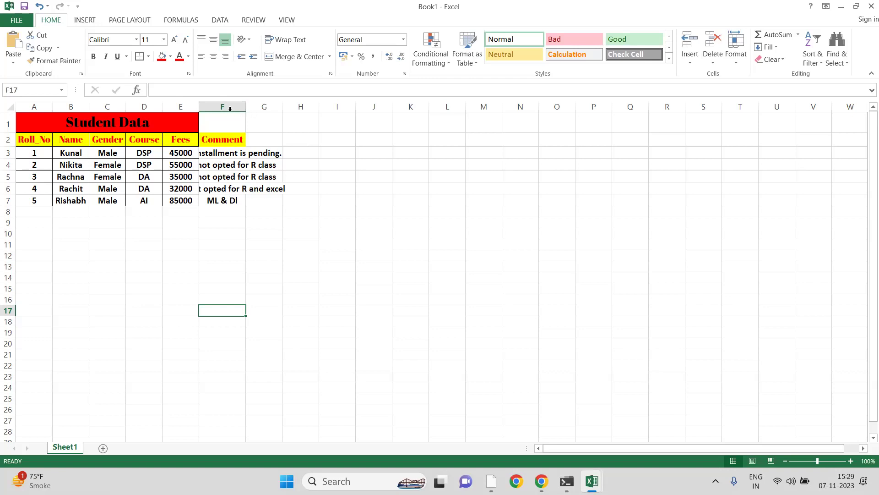
- Try autofitting the Comment column to its longest entry and undo the width change
double_click(246, 105)
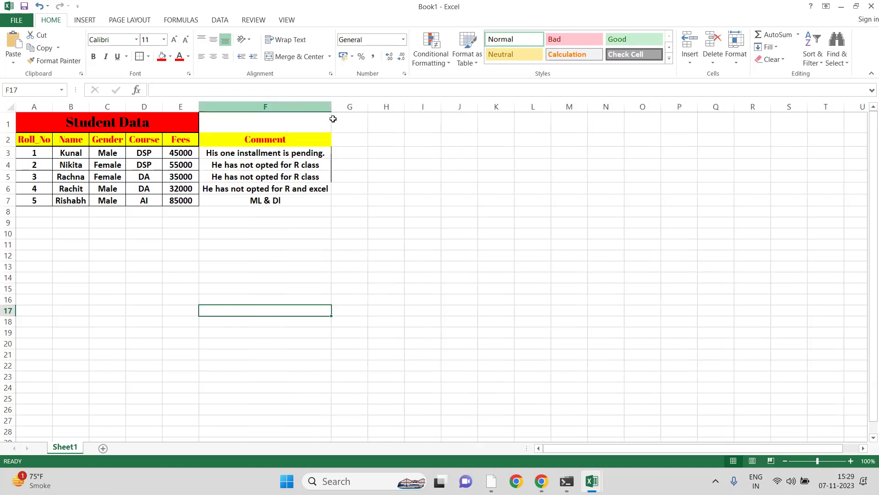
key("ctrl+z")
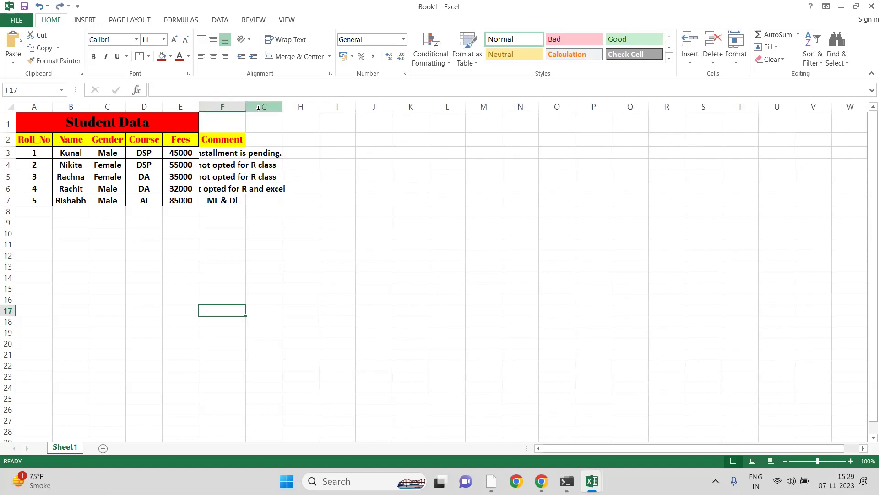
key("ctrl+y")
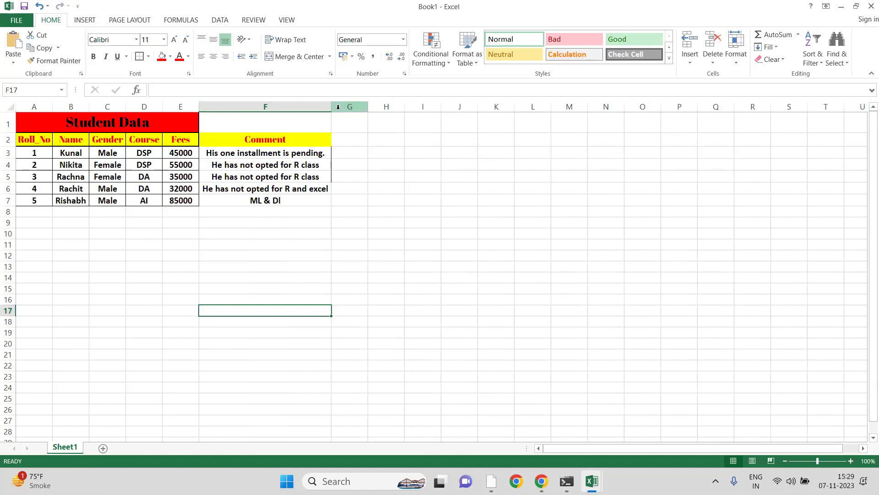
key("ctrl+z")
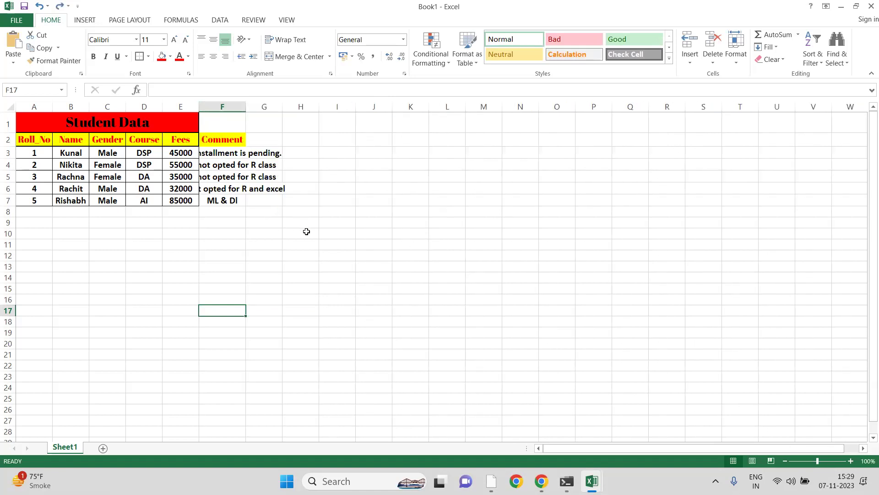
- Widen the Comment column slightly and apply Wrap Text to the whole of column F
left_click_drag(245, 106, 259, 106)
left_click(238, 153)
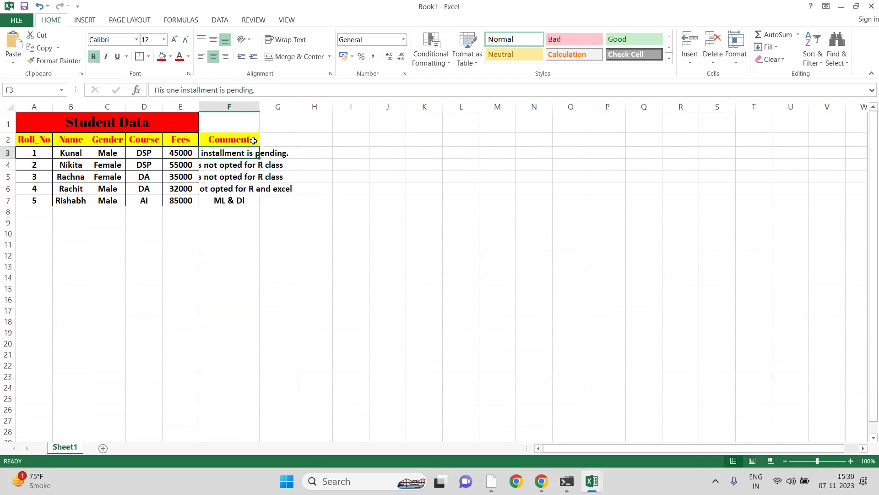
left_click(238, 107)
left_click(286, 40)
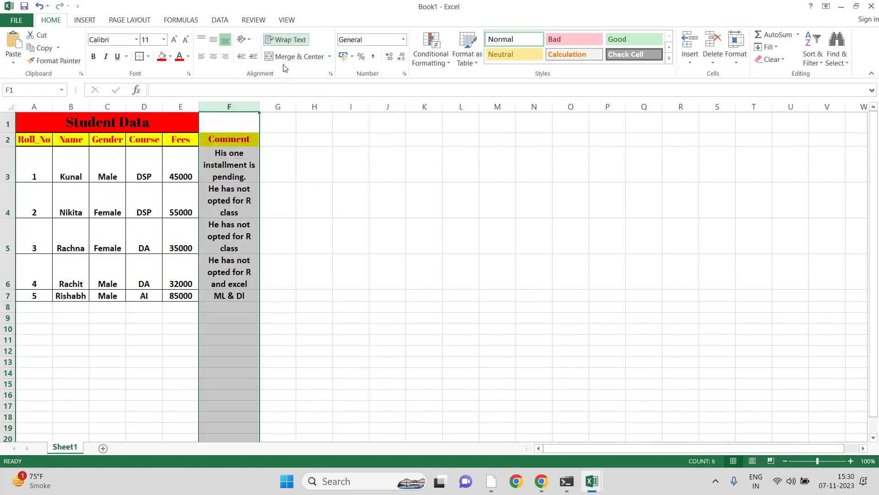
left_click(410, 315)
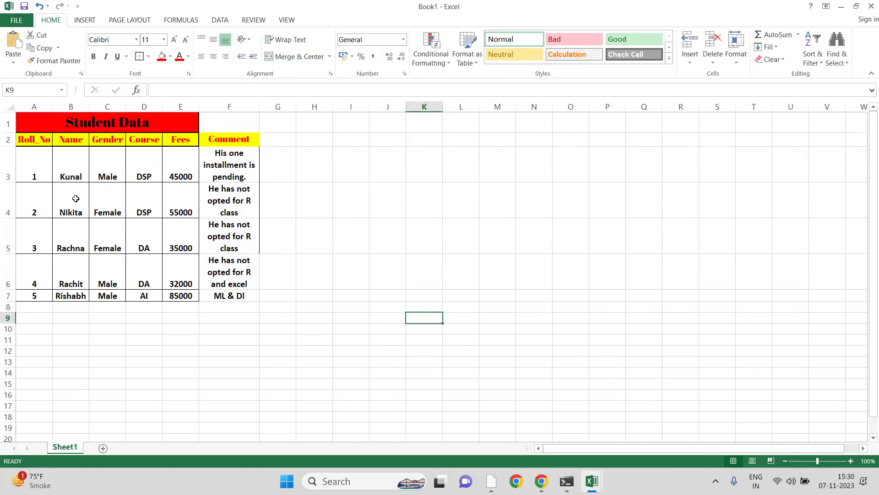
- Middle-align the student data in cells A3 to E7 vertically
left_click(26, 174)
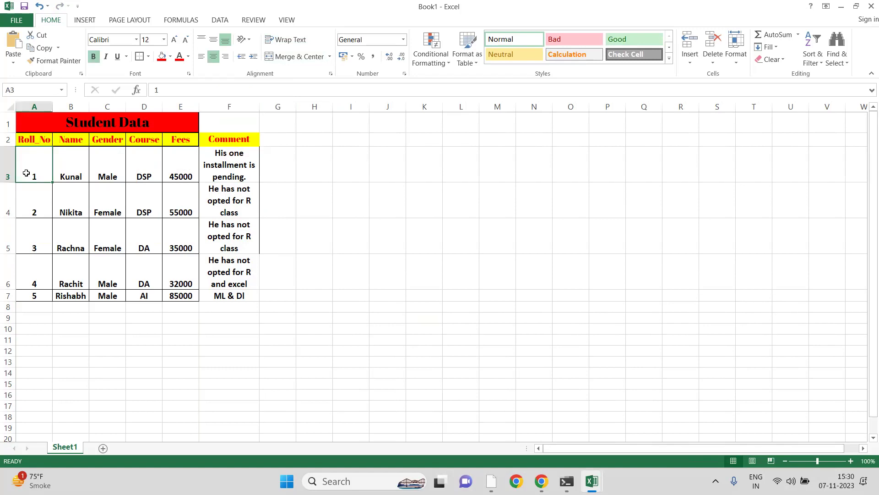
key("shift+Right")
key("shift+Right")
key("shift+Right")
key("shift+Right")
key("shift+Down")
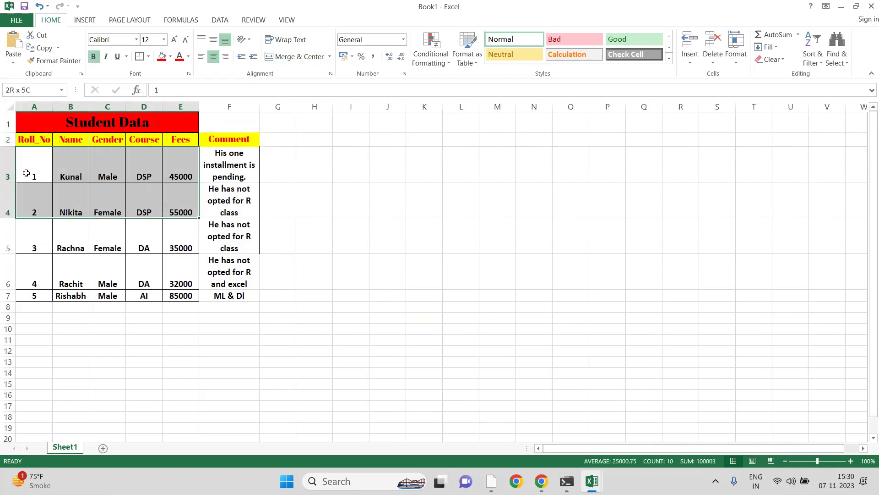
key("shift+Down")
key("shift+Down")
key("shift+Down")
key("shift+Down")
key("shift+Down")
key("shift+Up")
key("shift+Up")
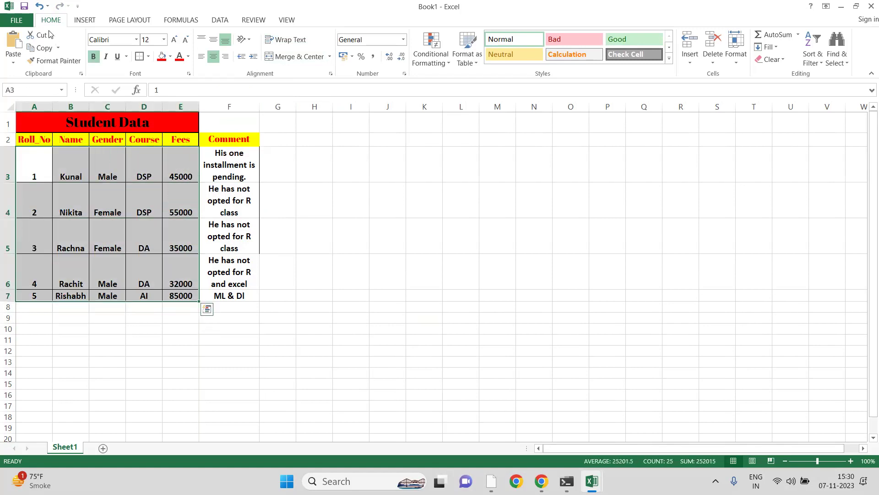
left_click(214, 39)
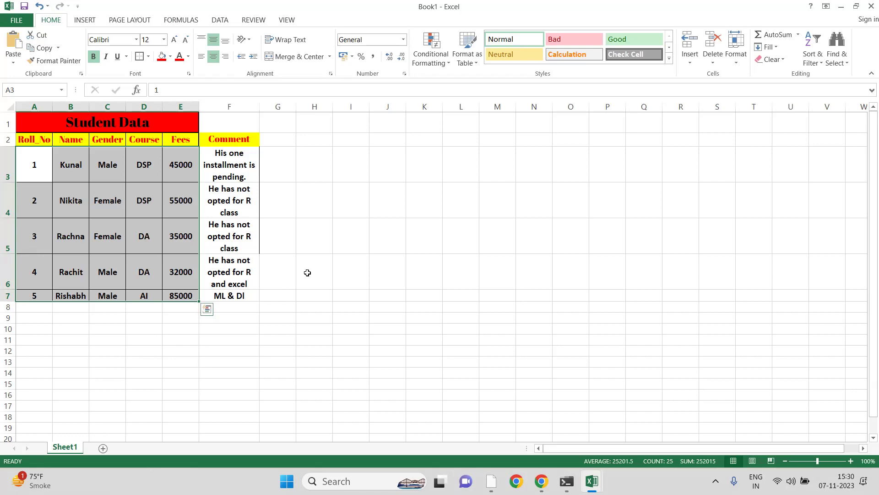
- Extend the selection to include the comments and apply All Borders to cells A3 to F7
key("shift+Right")
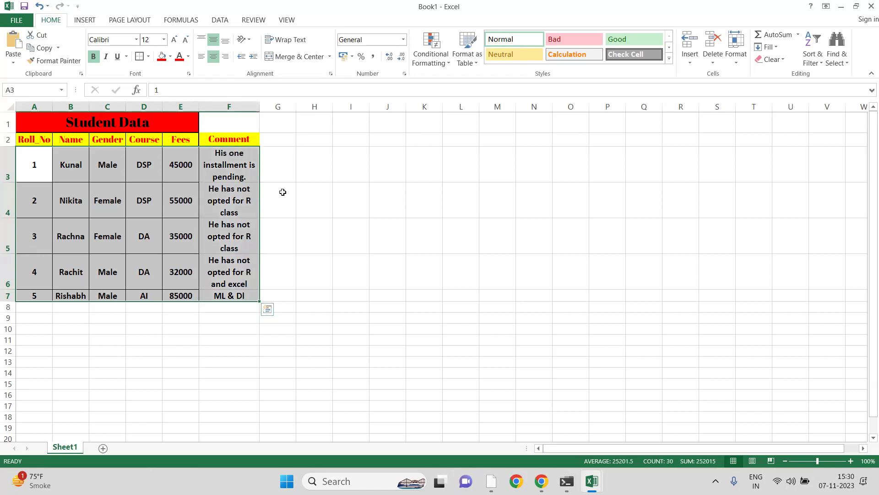
left_click(149, 56)
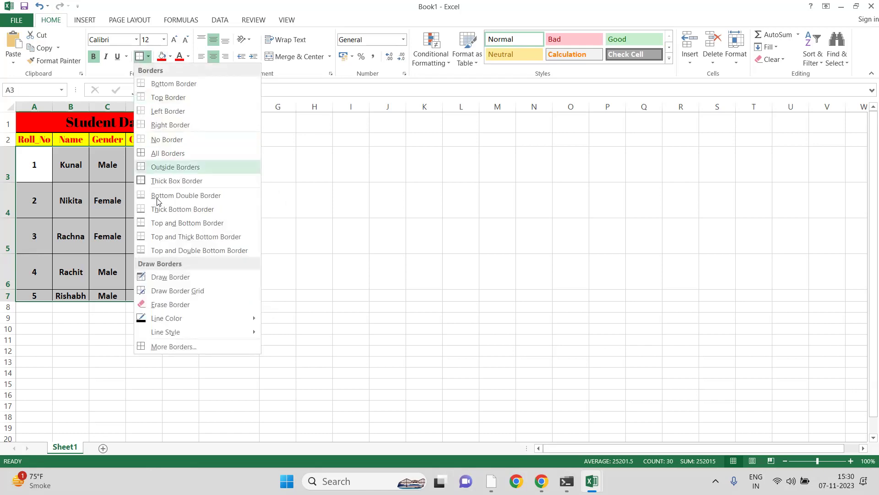
left_click(150, 152)
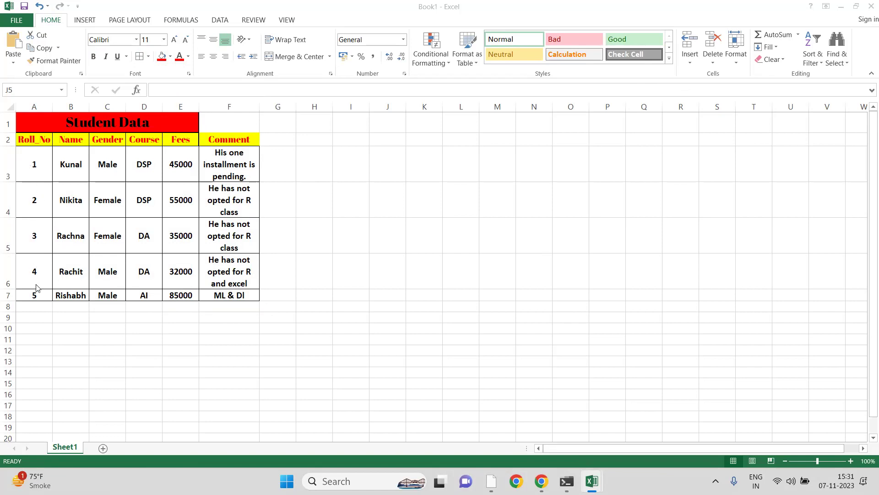
- Clear the roll numbers in cells A5 to A7, keeping only the first two
left_click(38, 171)
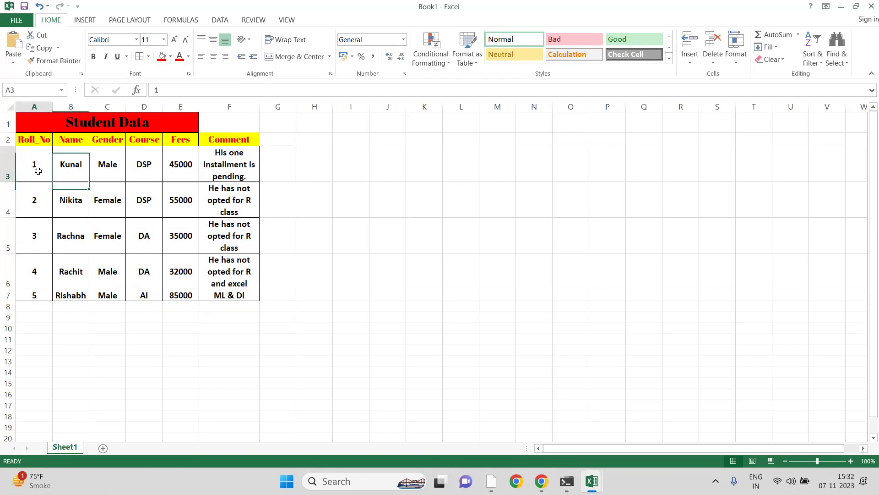
key("Down")
key("Down")
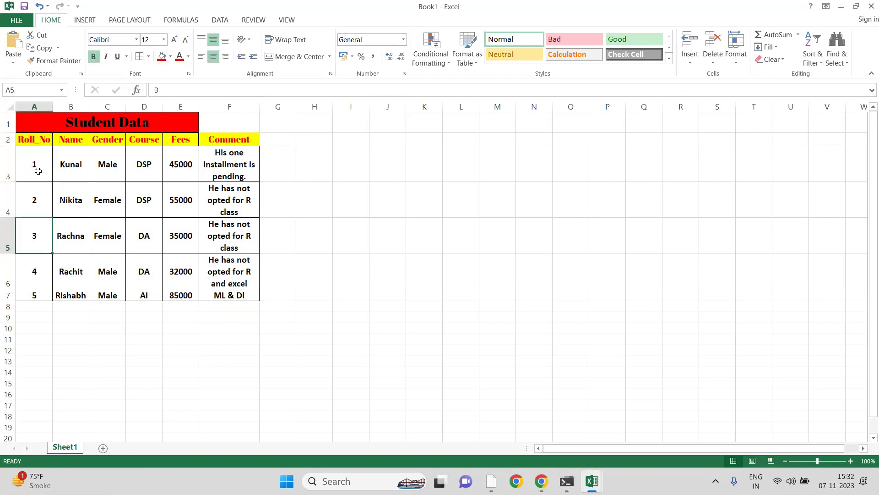
key("shift+Down")
key("shift+Down")
key("Delete")
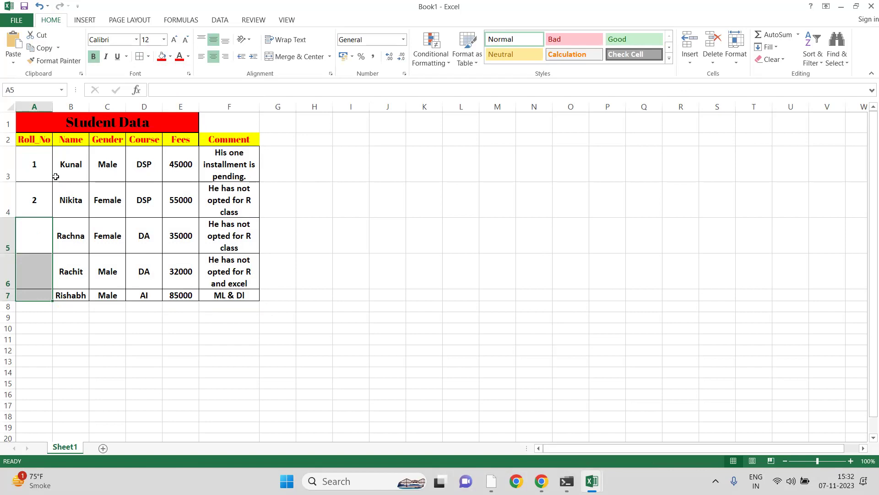
- Autofill the Roll_No series down to cell A7 from the values in A3 and A4
left_click(51, 173)
key("shift+Down")
key("shift+Down")
key("shift+Up")
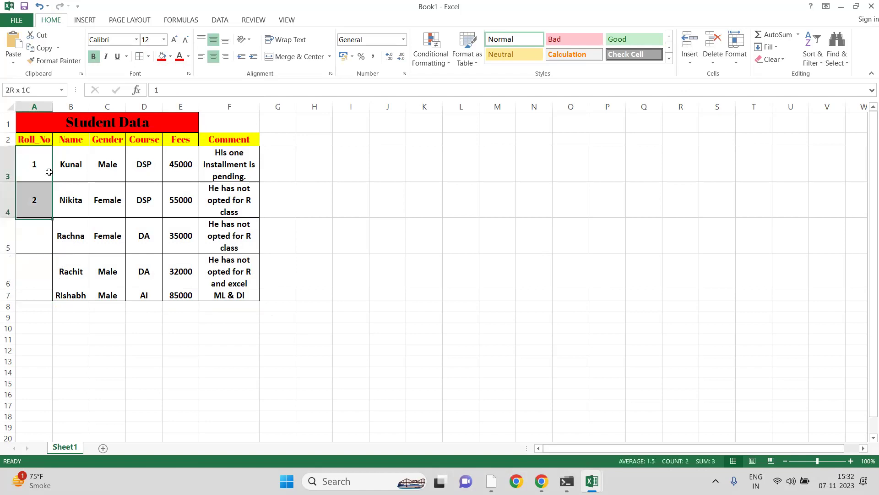
double_click(52, 216)
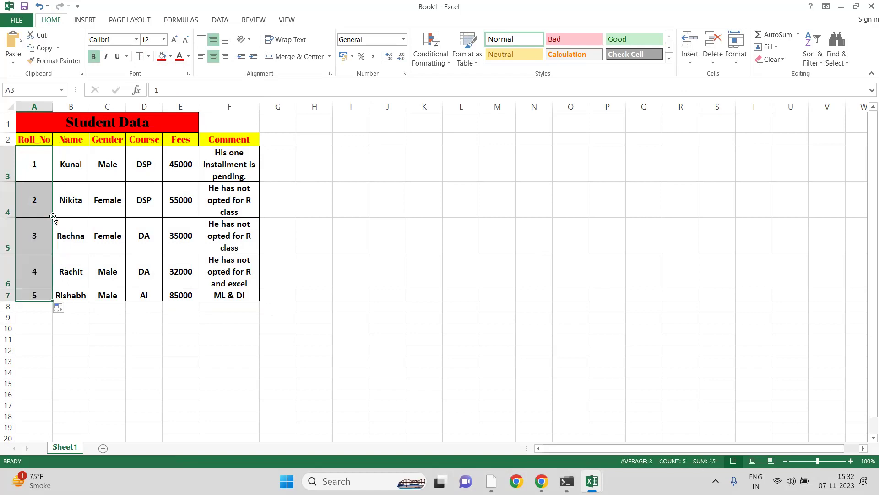
- Add the column heading Discount in cell G2, beside the Comment heading
left_click(47, 350)
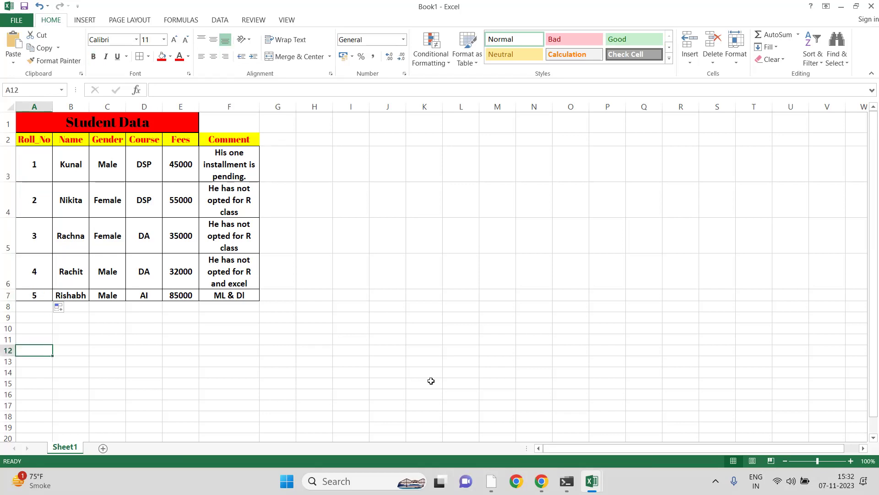
left_click(281, 139)
type("Dicount")
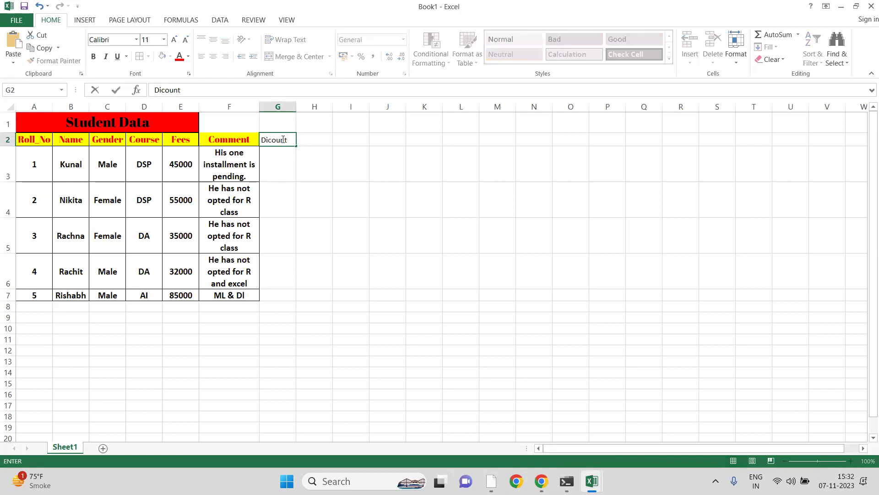
key("BackSpace")
key("BackSpace")
key("BackSpace")
key("BackSpace")
type("scou")
key("Return")
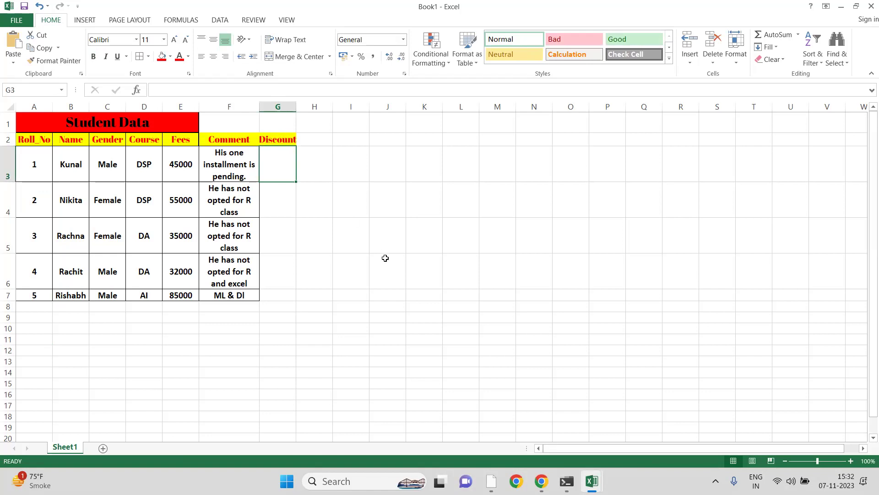
type("=")
key("Left")
key("Left")
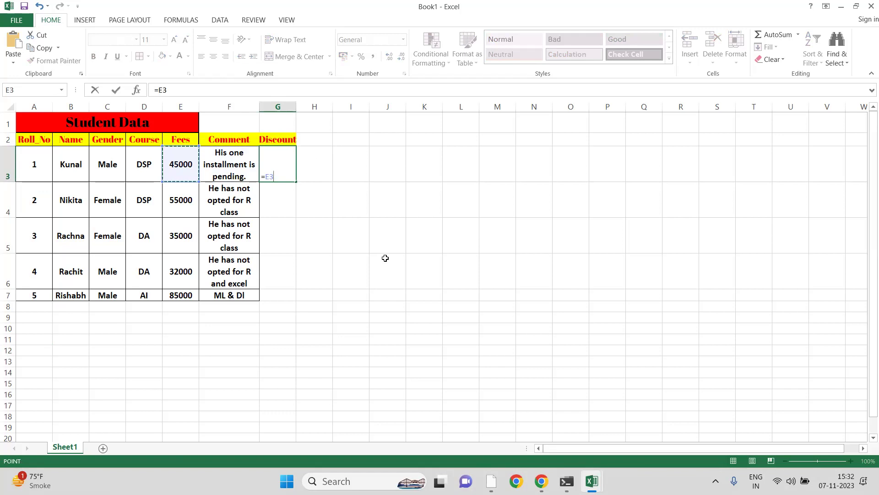
left_click(385, 258)
key("BackSpace")
key("BackSpace")
key("BackSpace")
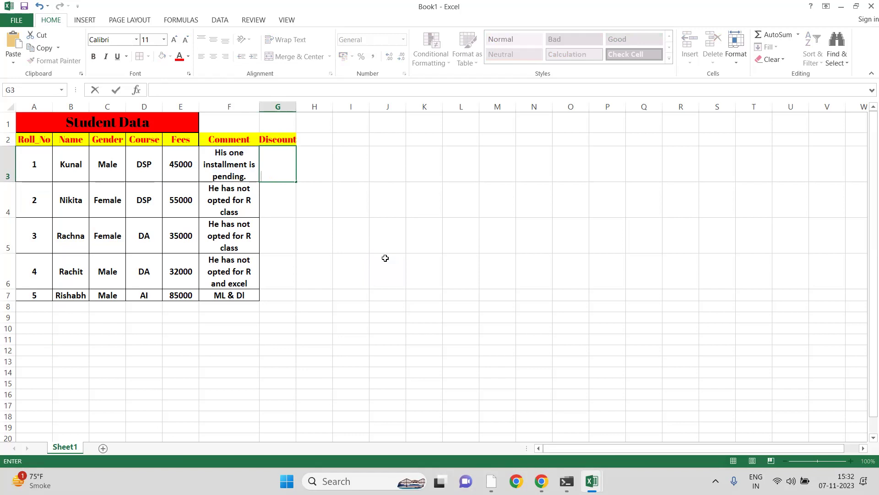
- Calculate the discounted fee in cell G3 with =E3-500 and fill the formula down to G7
type("=")
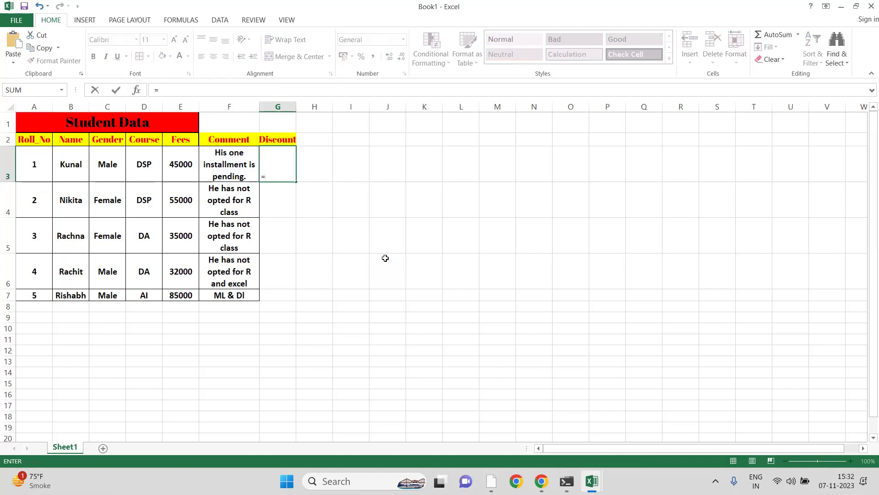
left_click(189, 165)
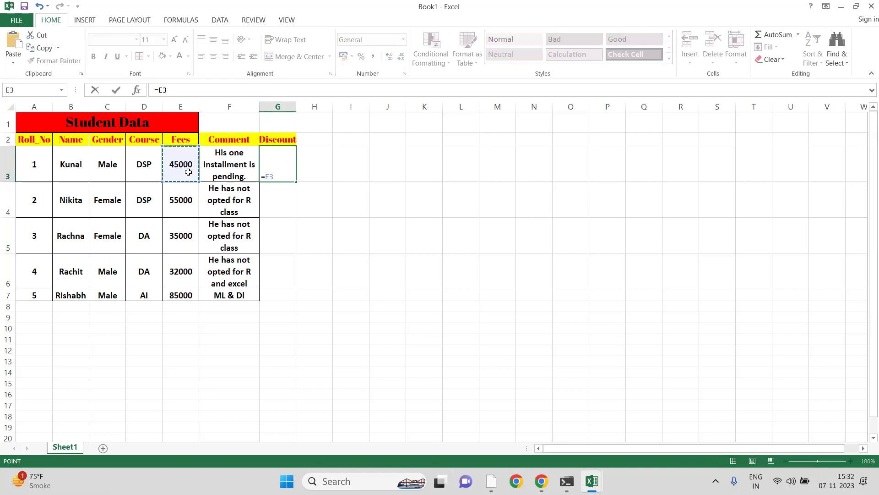
type("-500")
left_click(376, 243)
left_click(286, 175)
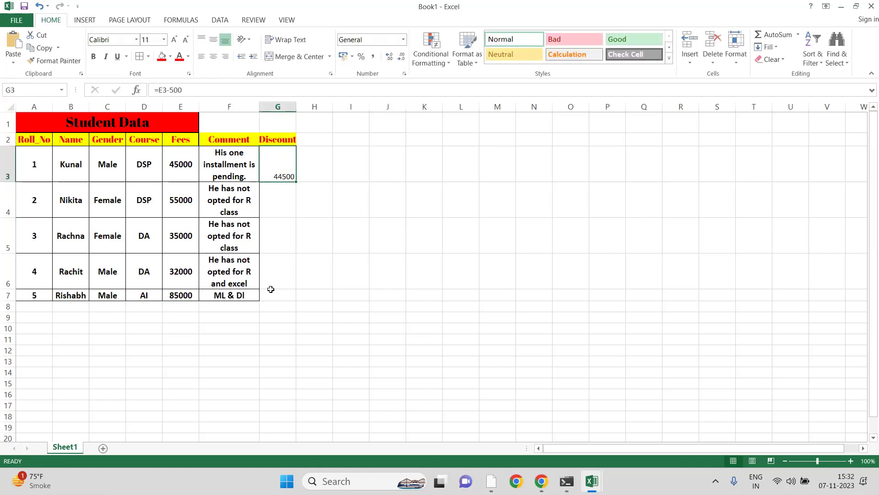
double_click(296, 181)
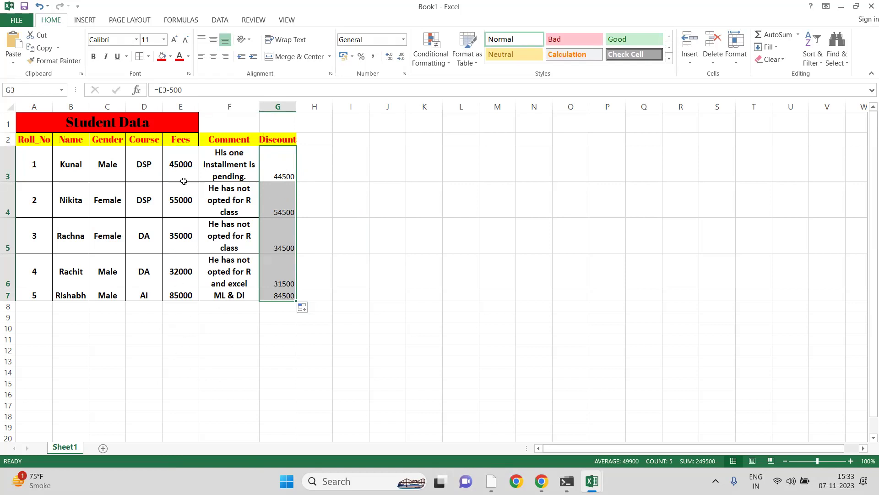
- Enter the label AVG in cell D9 below the Course column
left_click(146, 315)
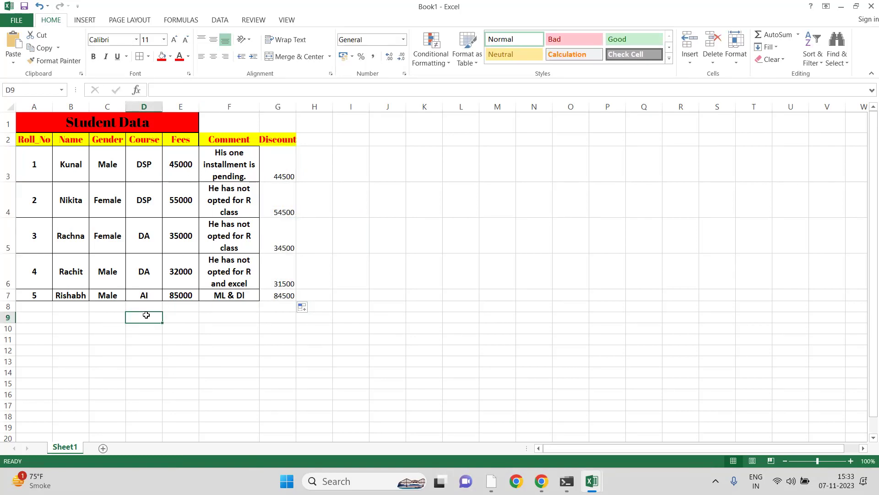
type("AV")
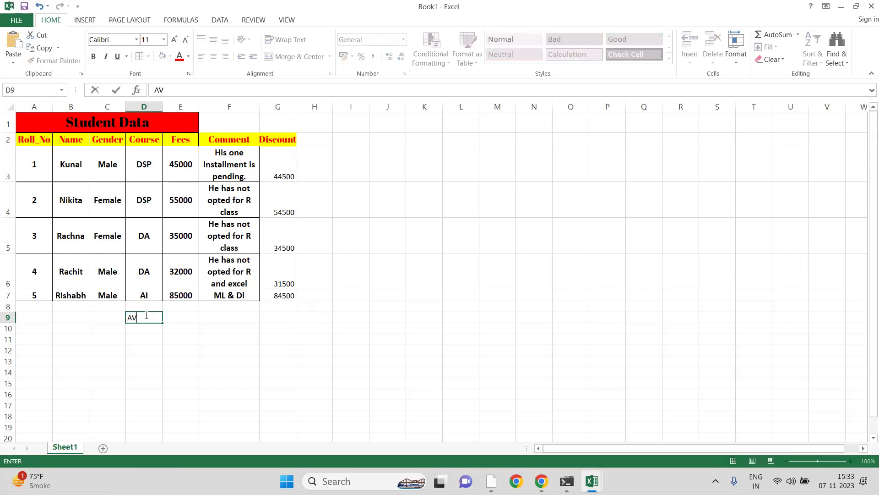
type("G")
key("Tab")
- Try to average the fees in cell E9 with =avg(E3:E7), declining the suggested formula correction
type("=avg(")
left_click_drag(175, 168, 181, 199)
key("shift+Down")
key("shift+Down")
key("shift+Down")
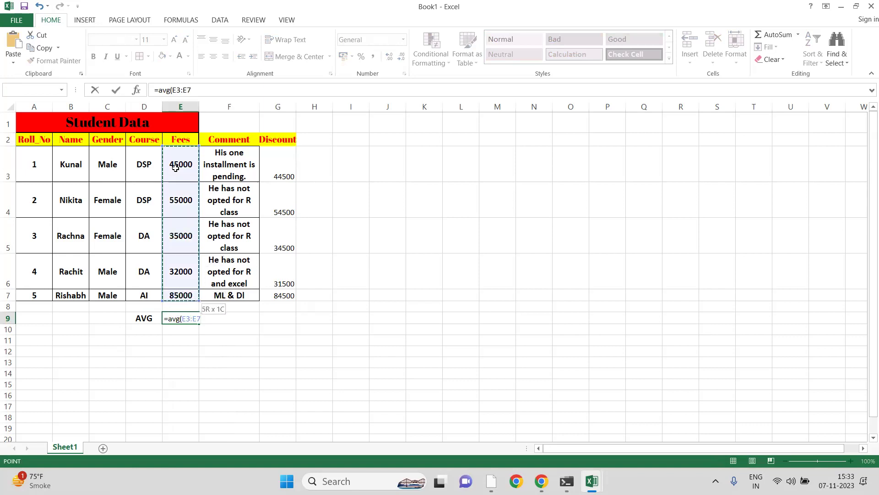
type("_")
key("BackSpace")
type(")")
key("Return")
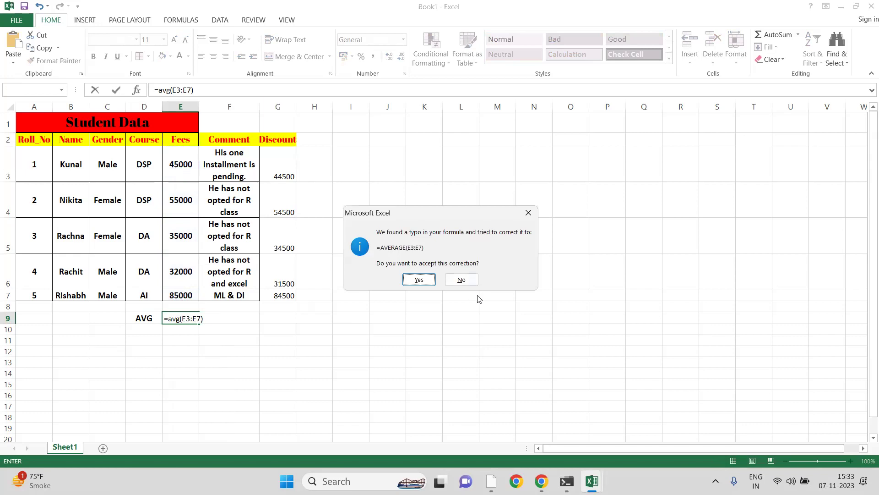
left_click(462, 280)
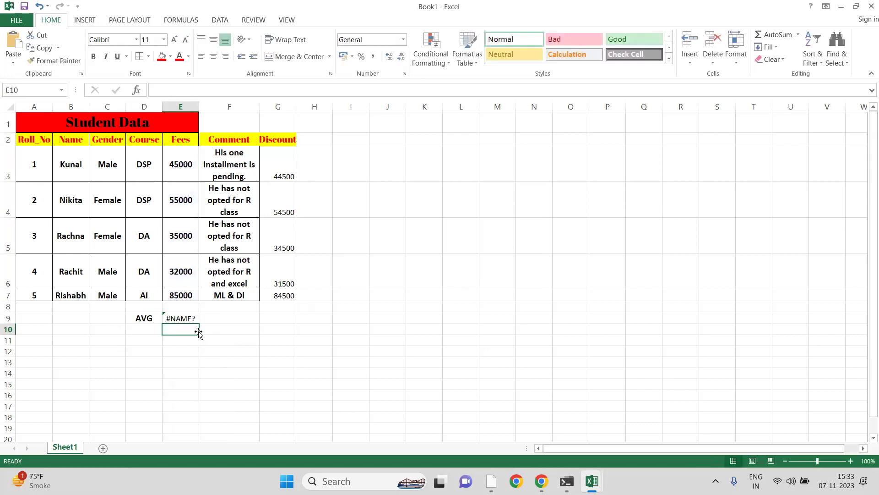
- Average the fees in E3 to E7 in cell E9 using the AVERAGE function
left_click(188, 318)
type("=av")
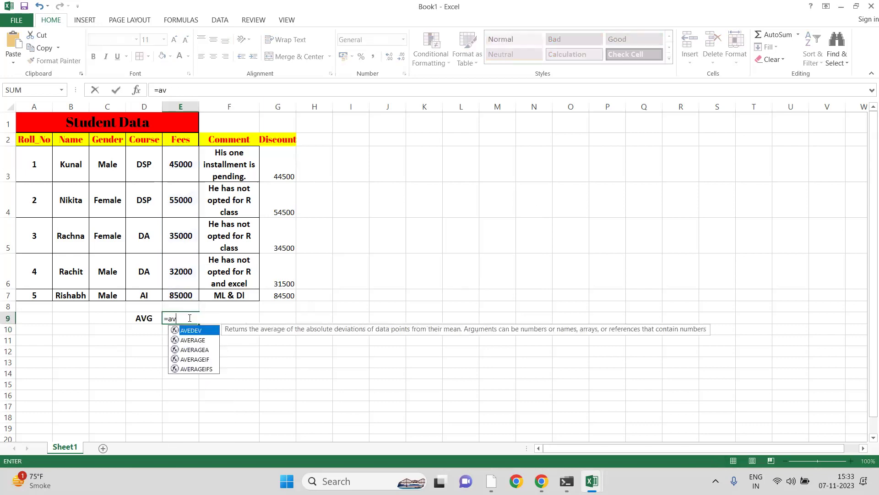
type("g")
key("BackSpace")
double_click(189, 339)
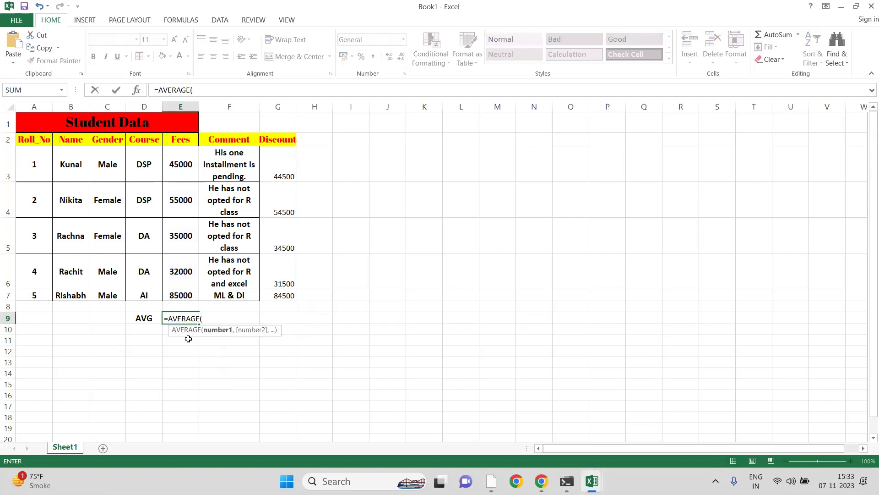
left_click_drag(189, 169, 188, 202)
key("shift+Down")
key("shift+Down")
key("shift+Down")
key("Return")
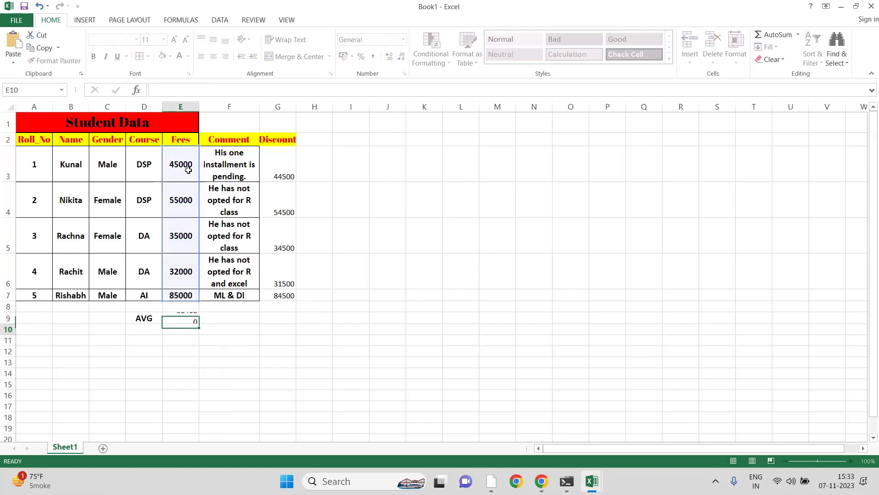
- Add the column heading Compare in cell H2, beside the Discount heading
left_click(316, 140)
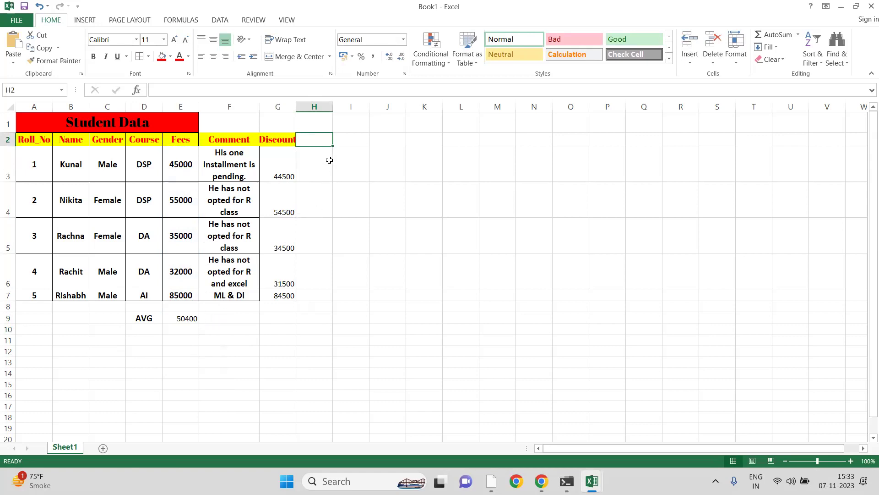
type("Compa")
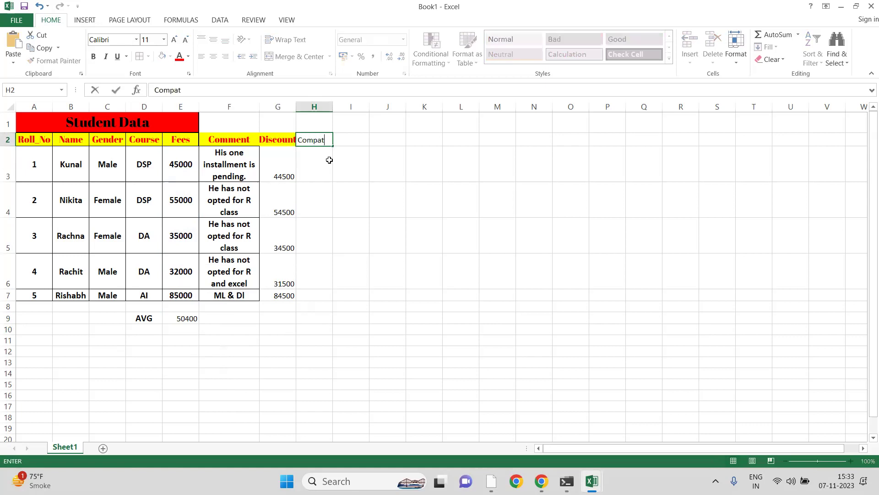
type("re")
key("Return")
- Subtract the first student's fee from the average in H3 with =E9-E3 and fill the formula down to H7
type("=")
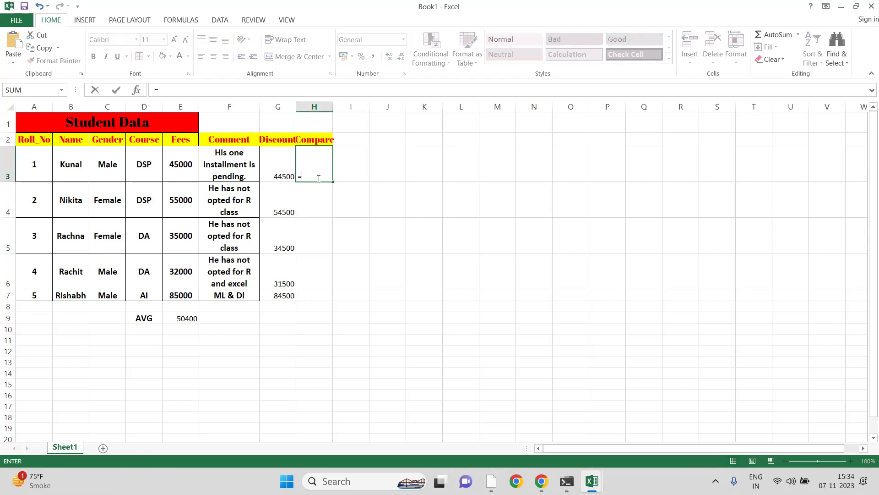
left_click(175, 321)
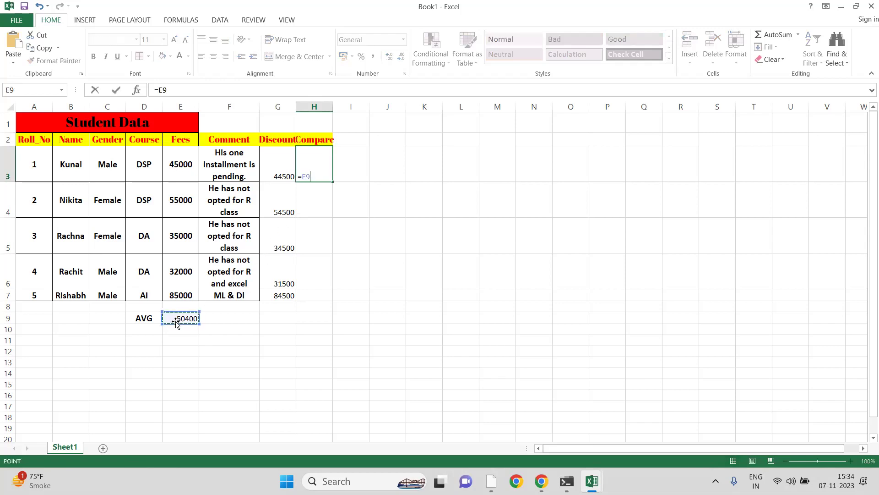
type("-")
left_click(177, 171)
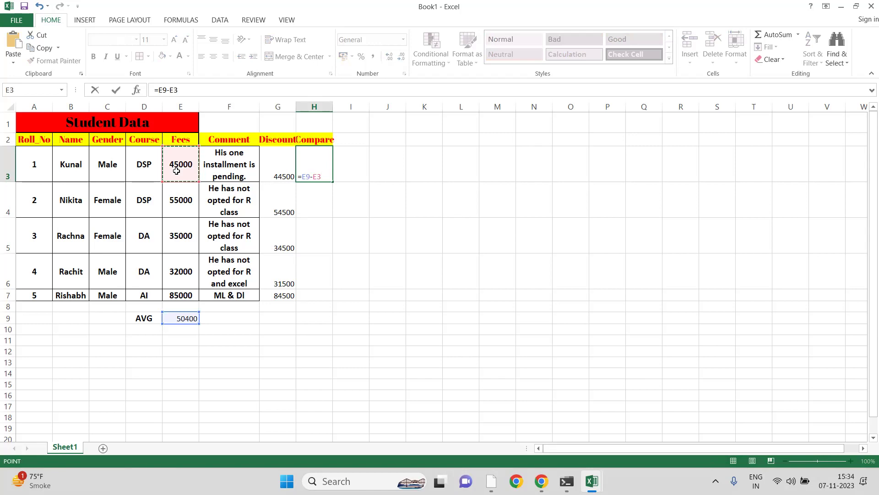
key("Return")
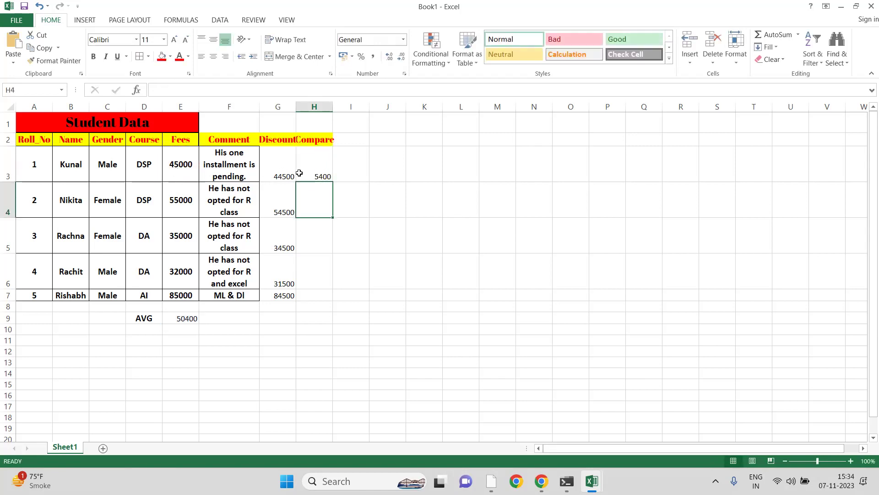
left_click(314, 170)
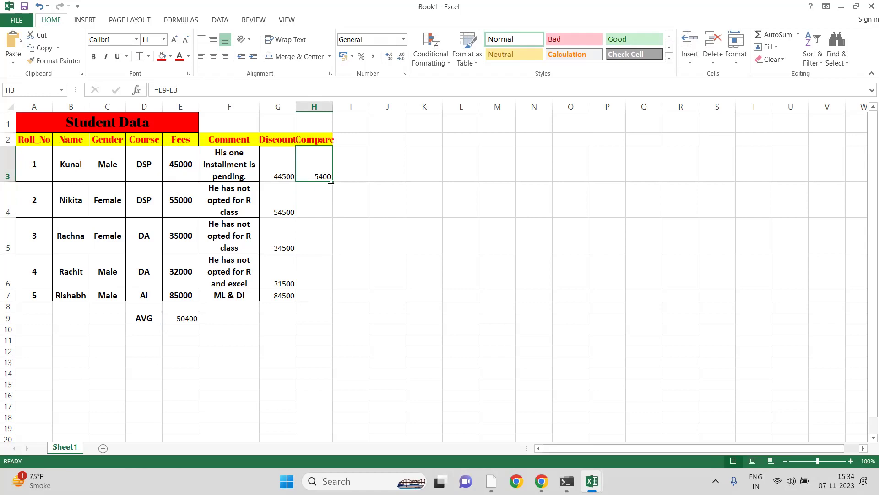
left_click_drag(331, 180, 331, 300)
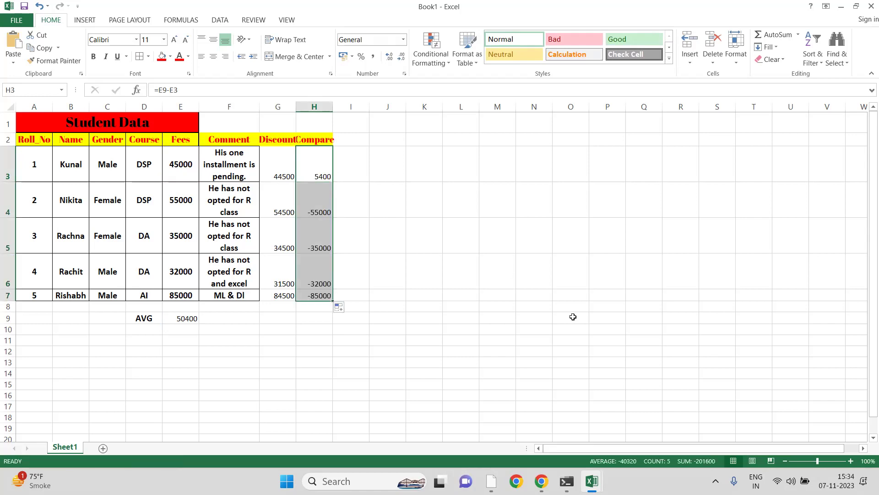
left_click(326, 178)
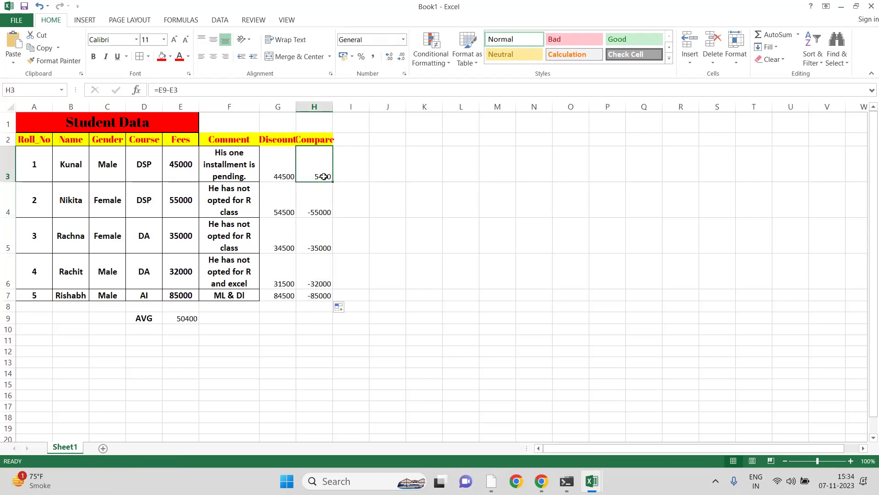
left_click(325, 204)
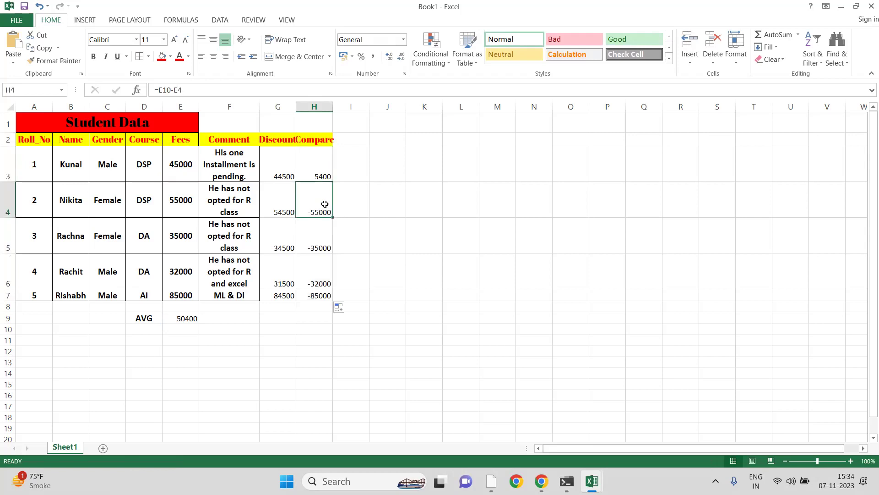
- Clear cell H3 and re-enter the comparison formula =E9-E3
left_click(315, 169)
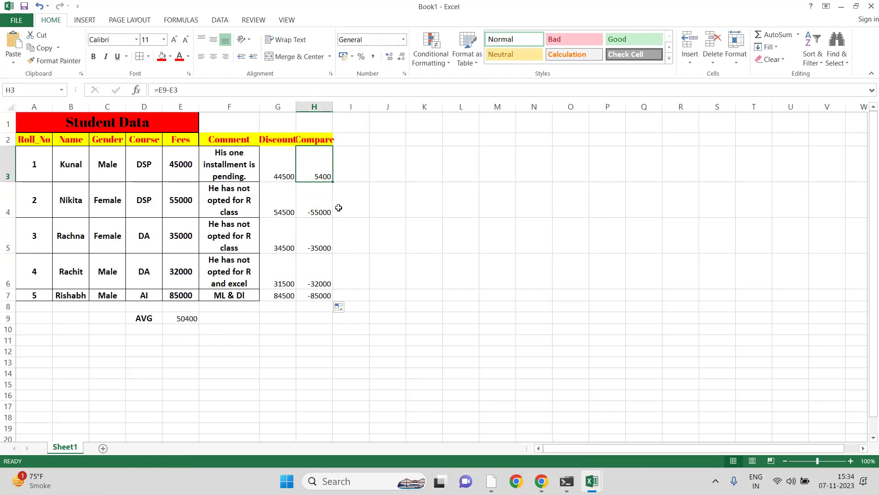
key("Delete")
type("=")
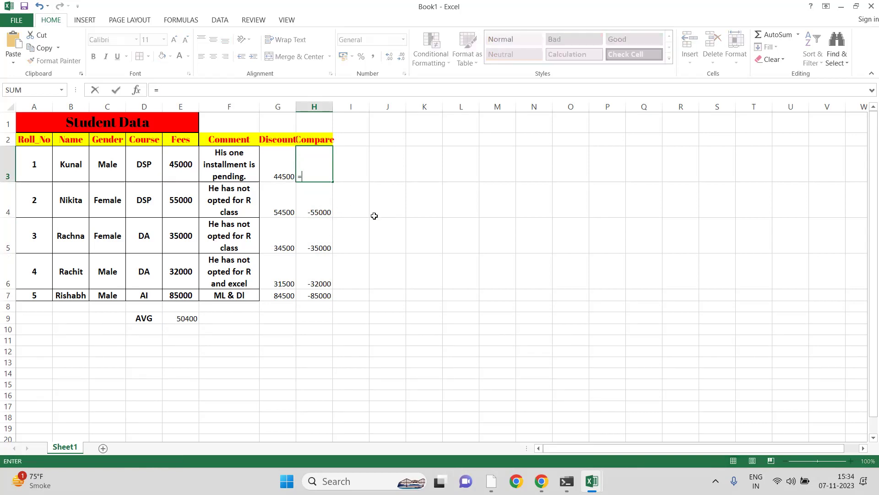
left_click(187, 317)
type("-")
left_click(179, 174)
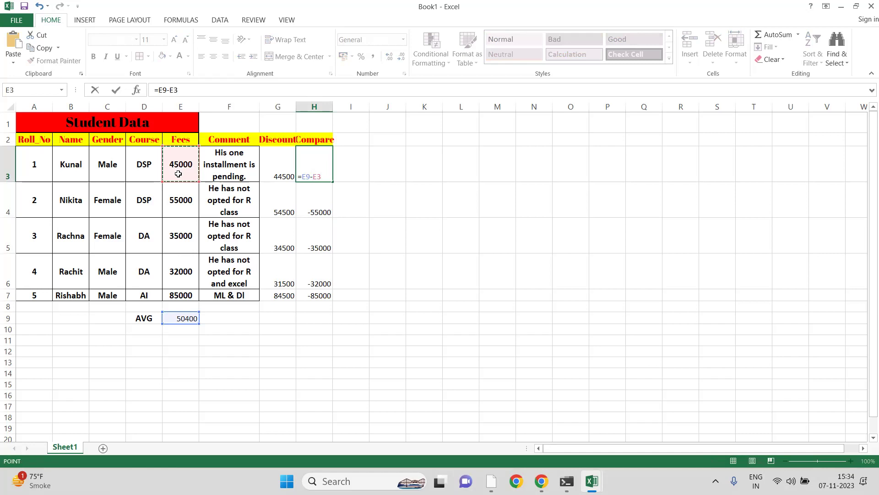
key("Return")
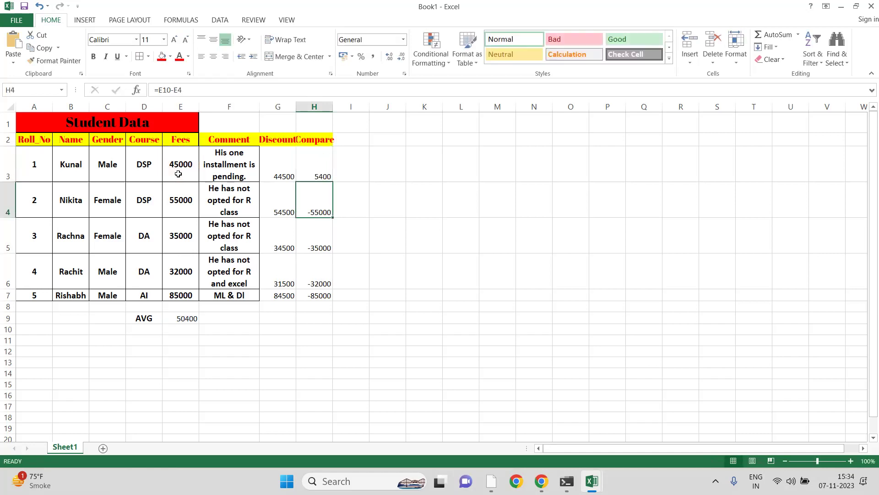
- Autofill the Compare column from the H3 formula down to H7
left_click(326, 164)
left_click(333, 180)
left_click_drag(333, 181, 331, 300)
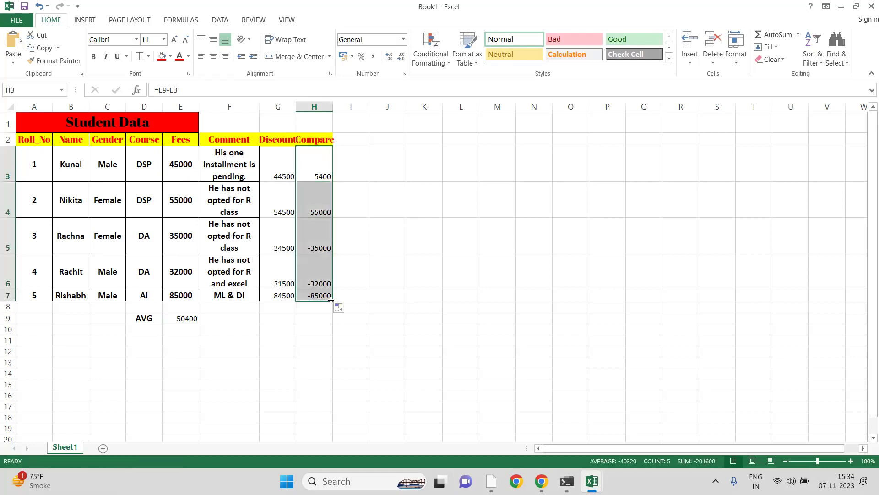
left_click(399, 209)
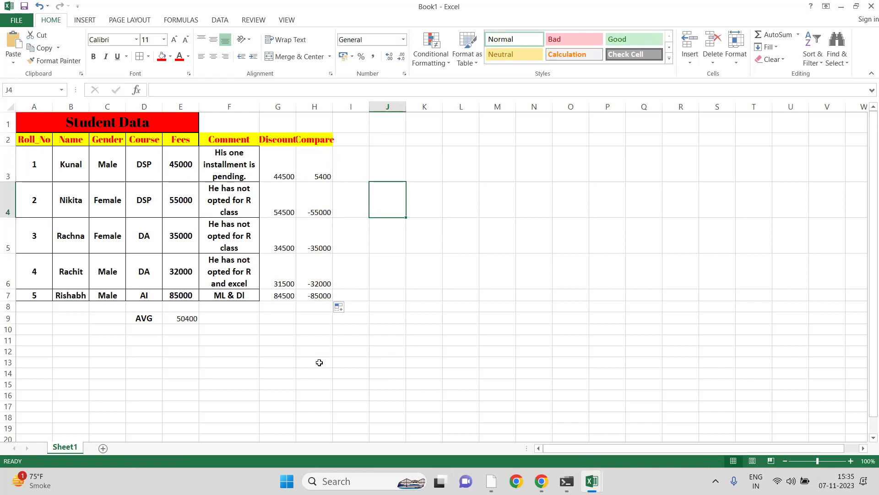
- Make the average reference in H3 absolute, changing the formula to =$E$9-E3
left_click(311, 174)
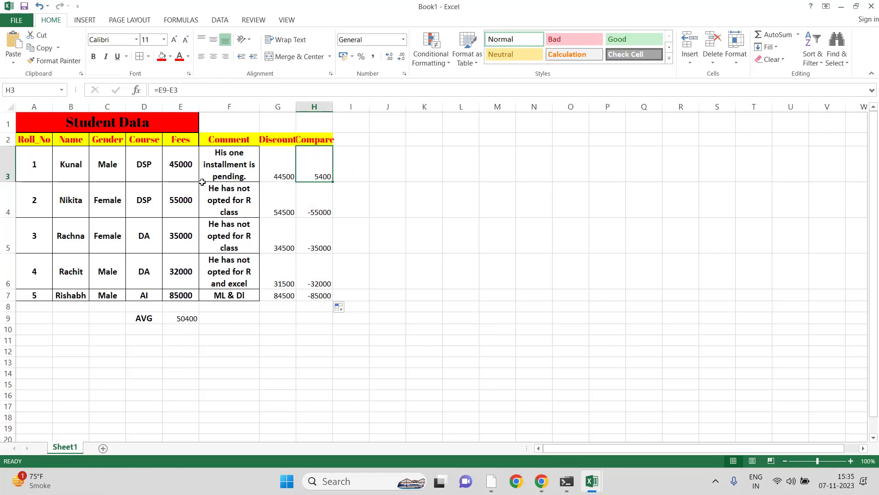
left_click(160, 90)
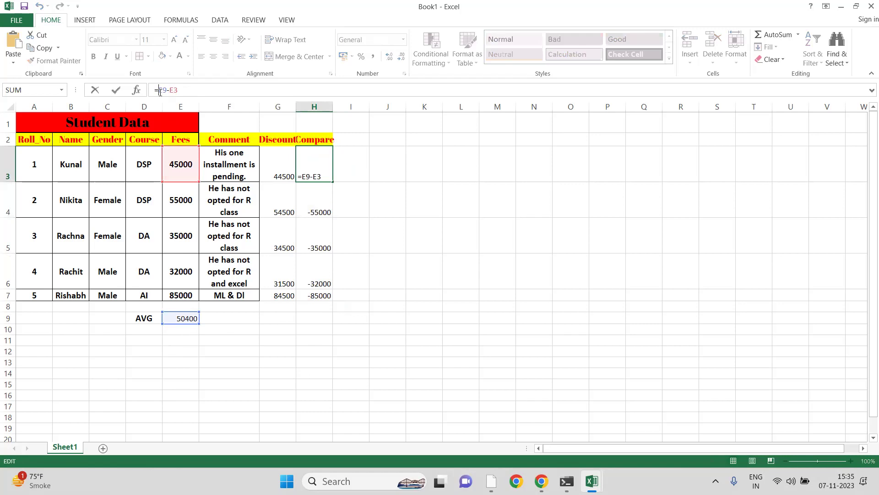
type("$E$")
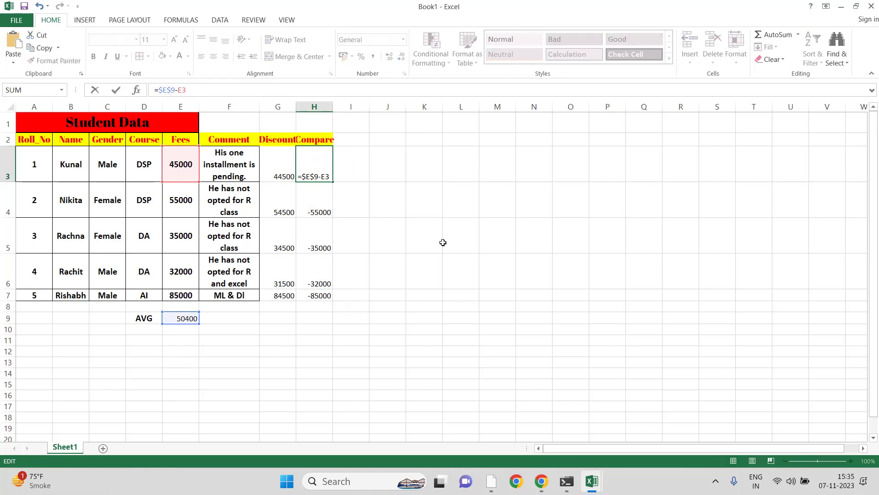
key("Return")
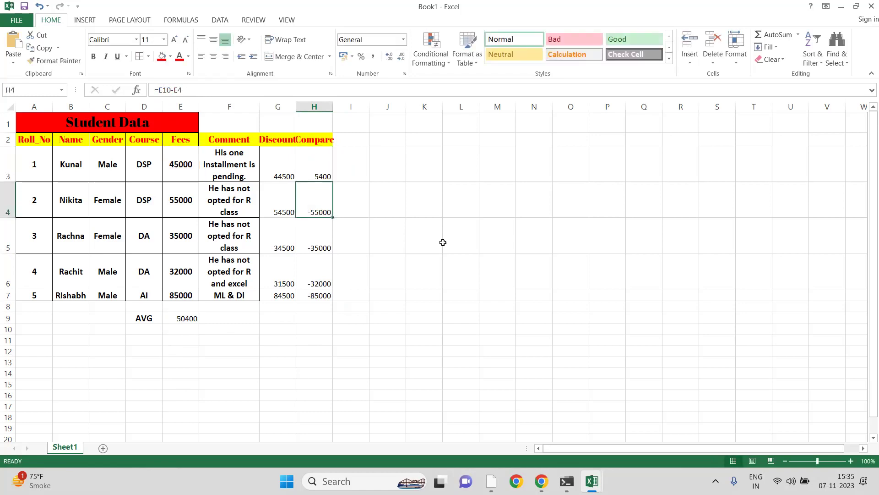
- Compare the cell references in the Discount formulas G3:G5, the Compare formulas H3:H5, and the average cell E9
left_click(319, 171)
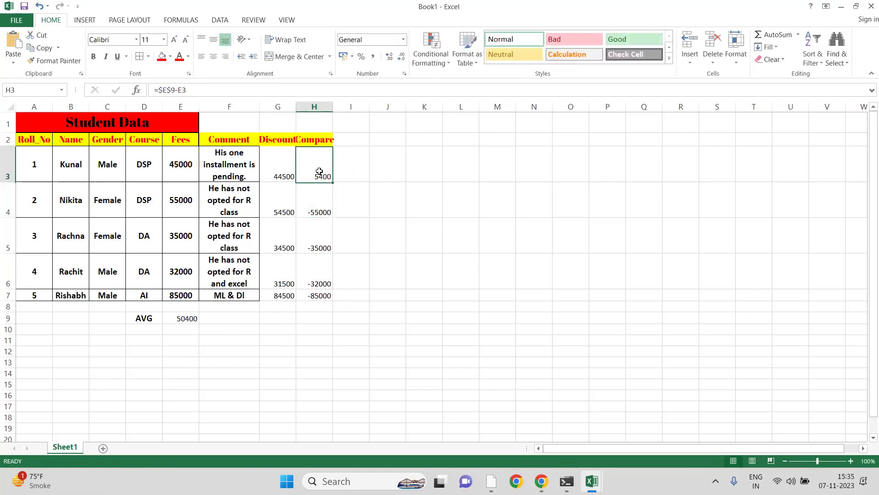
left_click(269, 177)
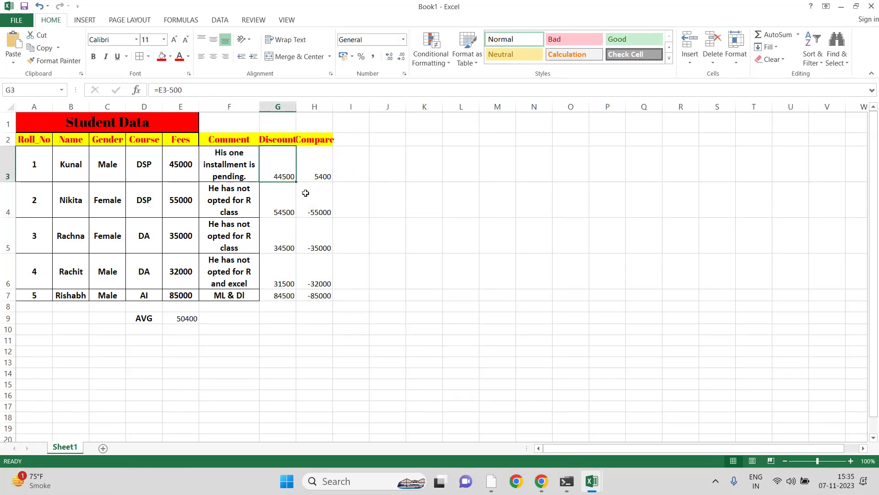
left_click(287, 205)
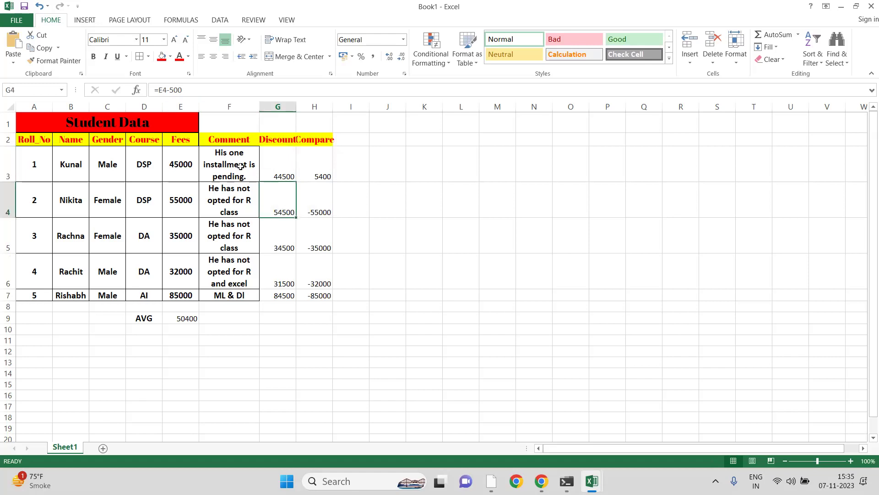
left_click(272, 239)
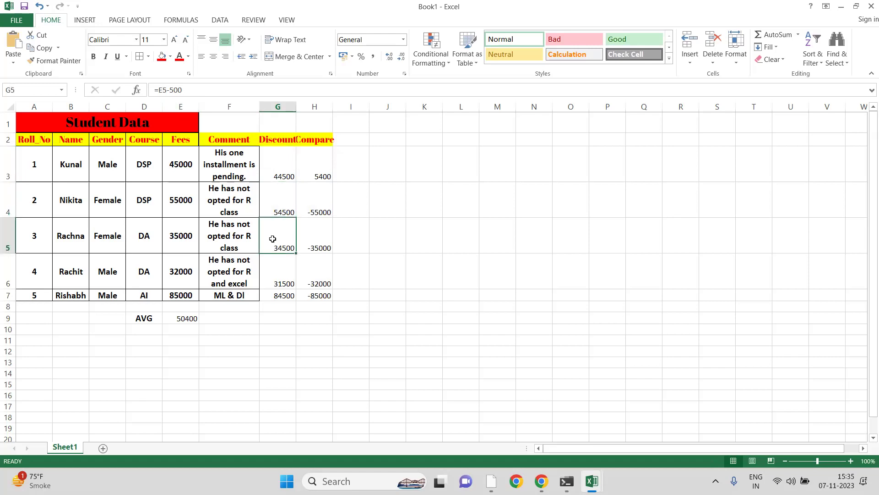
left_click(319, 177)
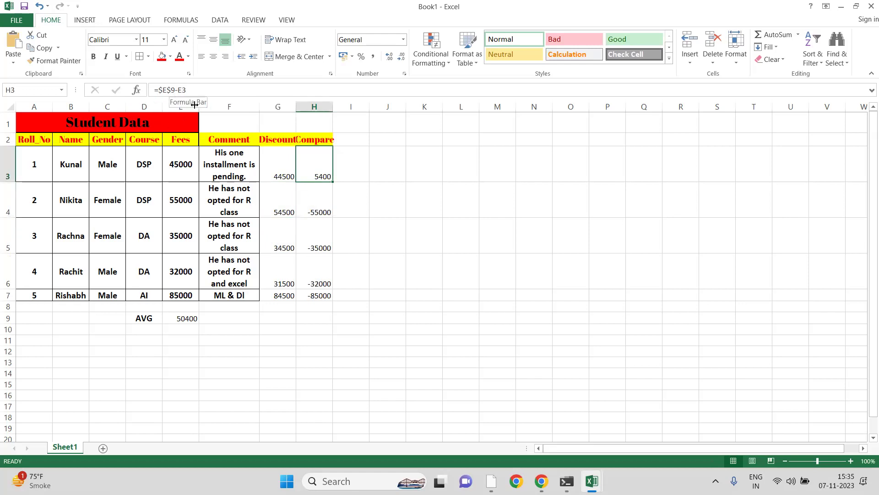
left_click(330, 201)
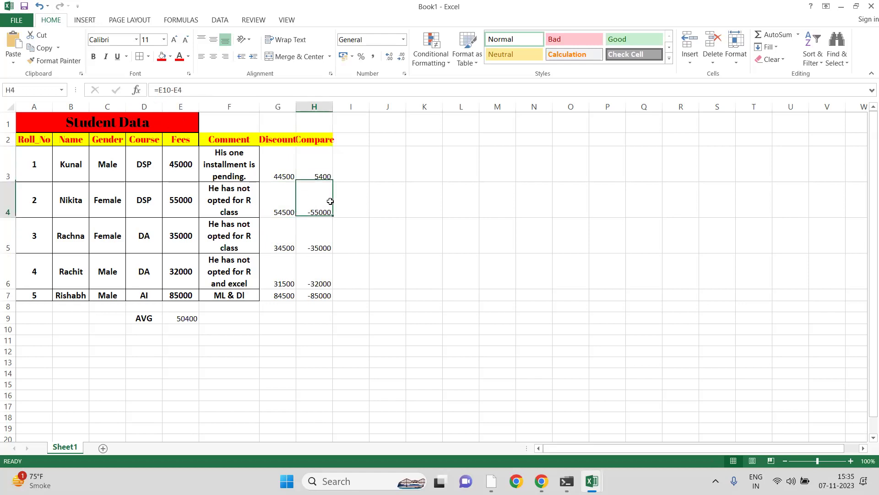
left_click(318, 246)
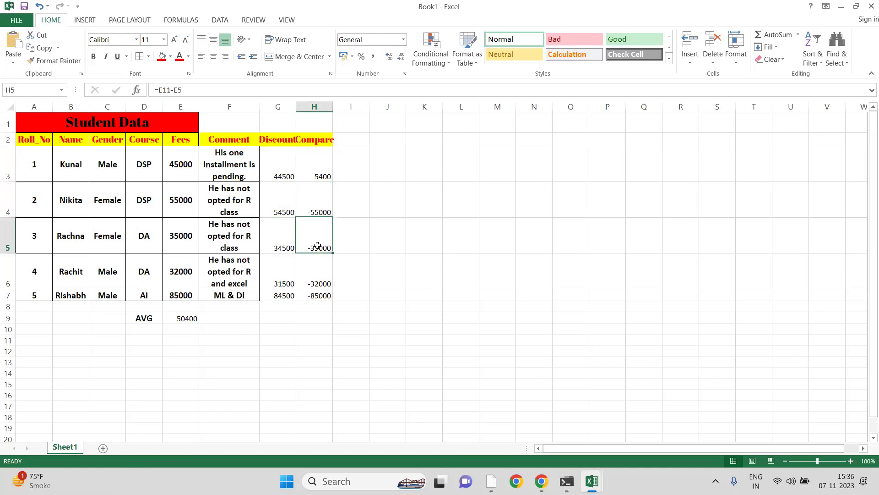
left_click(181, 320)
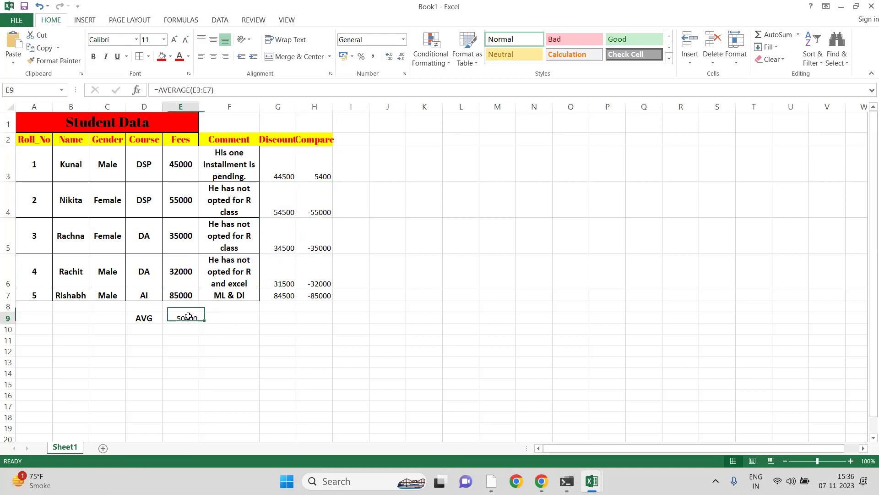
left_click(185, 328)
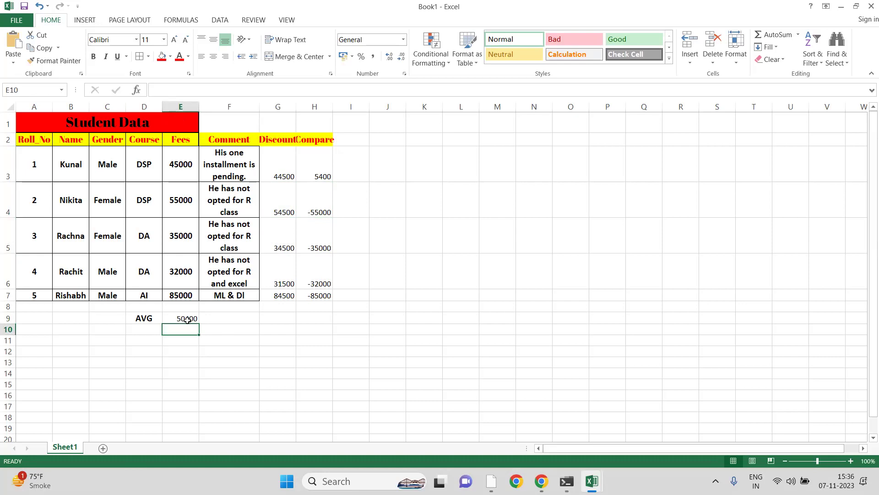
left_click(188, 350)
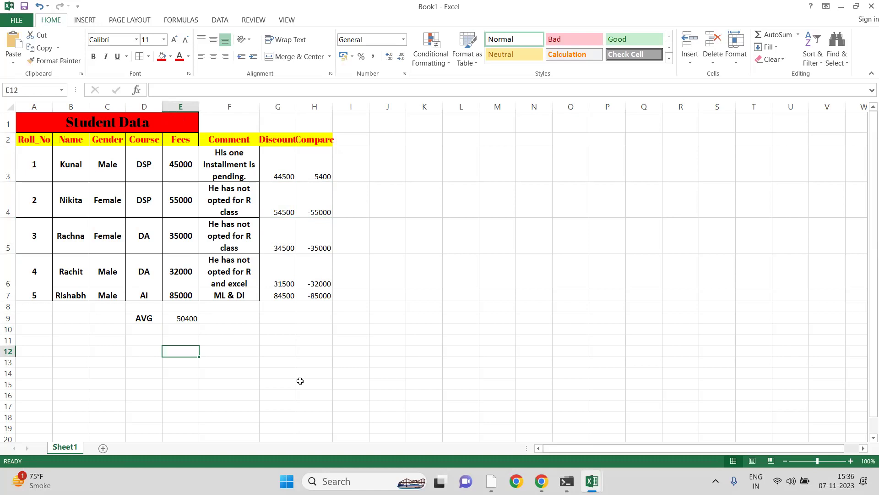
- Fill the Compare formula from H3 down to H7 using the absolute average reference
left_click(317, 176)
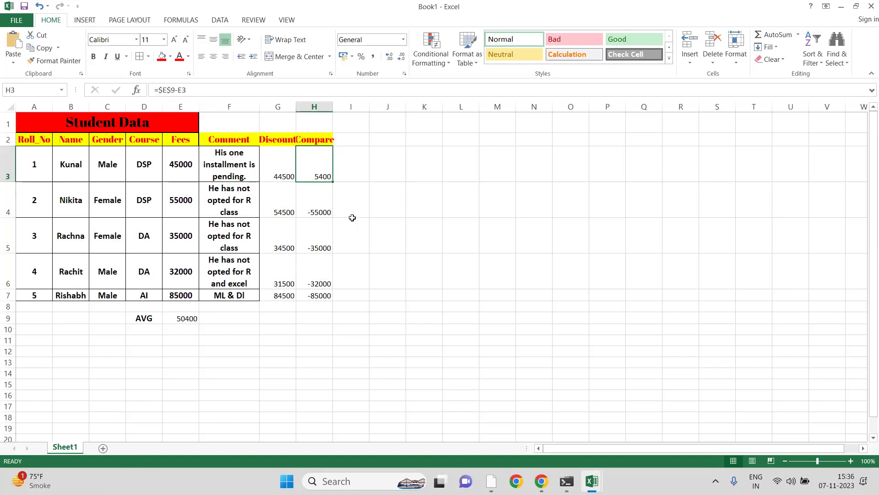
left_click_drag(333, 181, 330, 303)
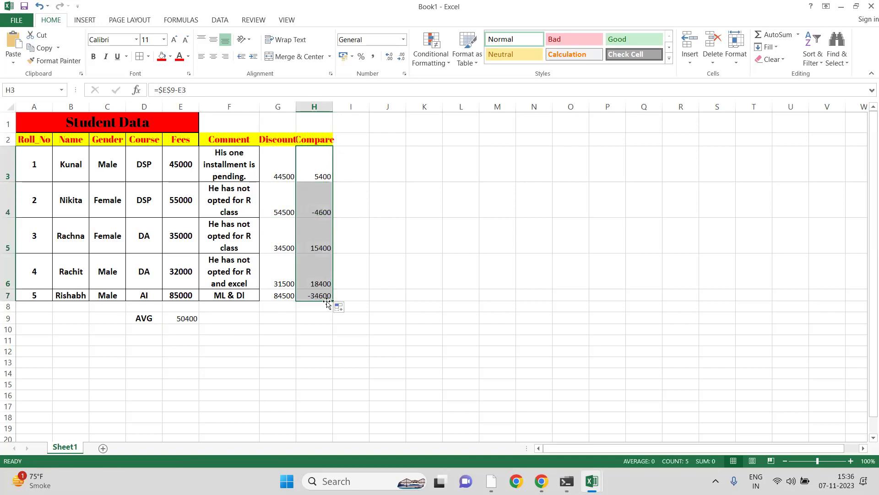
left_click(427, 306)
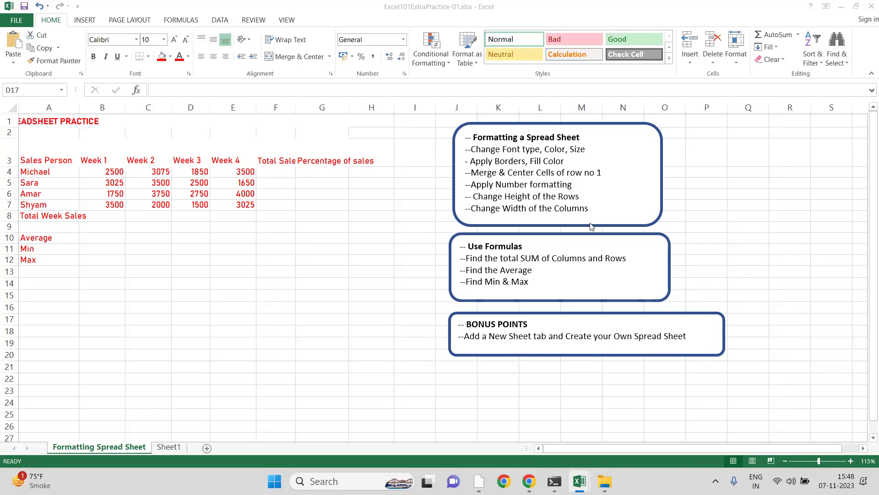
left_click(42, 120)
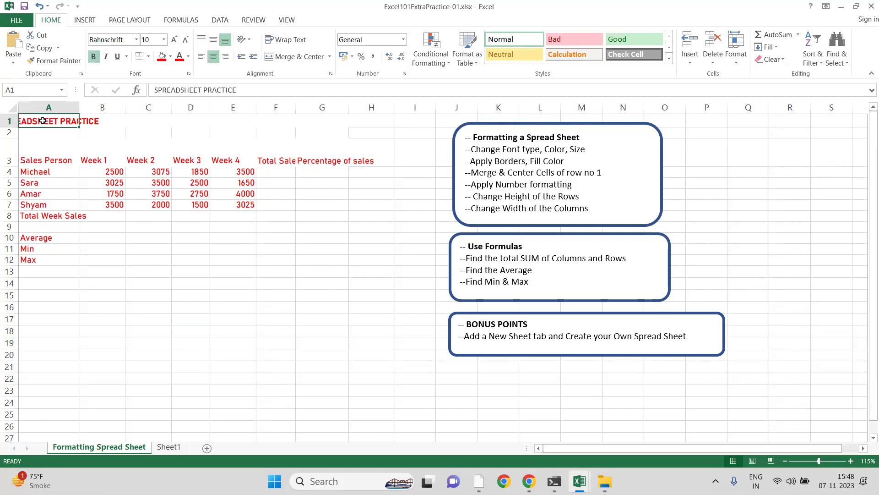
key("shift+Down")
key("shift+Down")
key("shift+Down")
key("shift+Down")
key("shift+Down")
key("shift+Down")
key("shift+Down")
key("shift+Down")
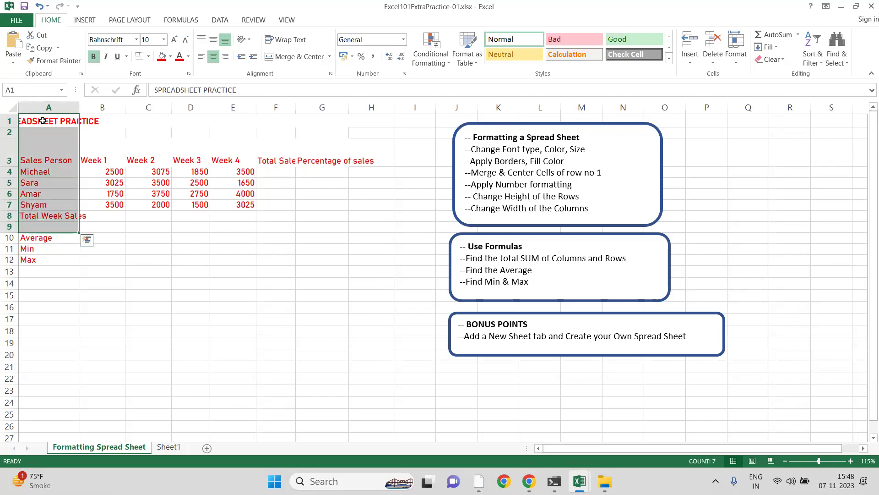
key("ctrl+a")
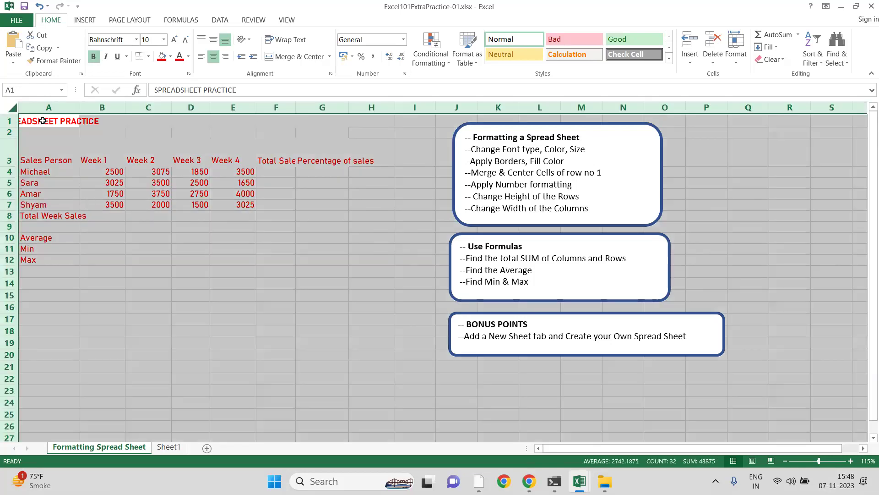
left_click(87, 224)
- Format the practice table A1:G12 in the Arial Narrow font at size 12
left_click(36, 122)
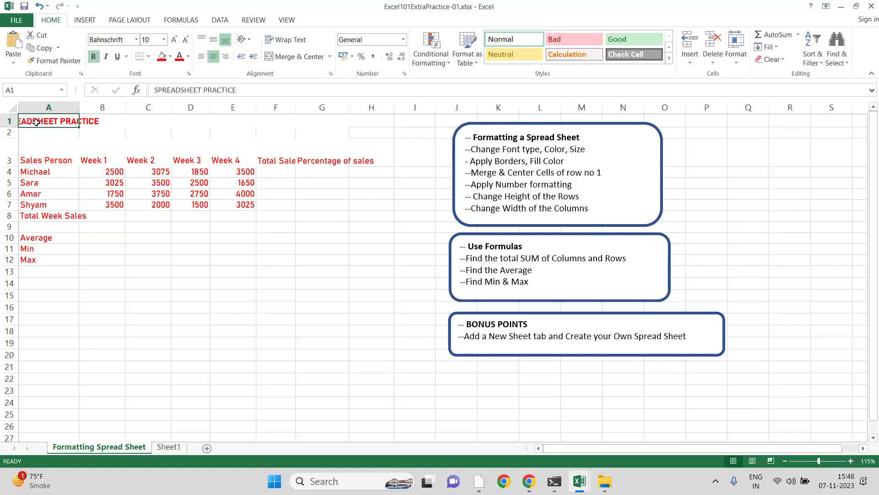
key("shift+Down")
key("shift+Down")
key("shift+Down")
key("shift+Down")
key("shift+Down")
key("shift+Down")
key("shift+Down")
key("shift+Down")
key("shift+Down")
key("shift+Down")
key("shift+Down")
key("shift+Right")
key("shift+Right")
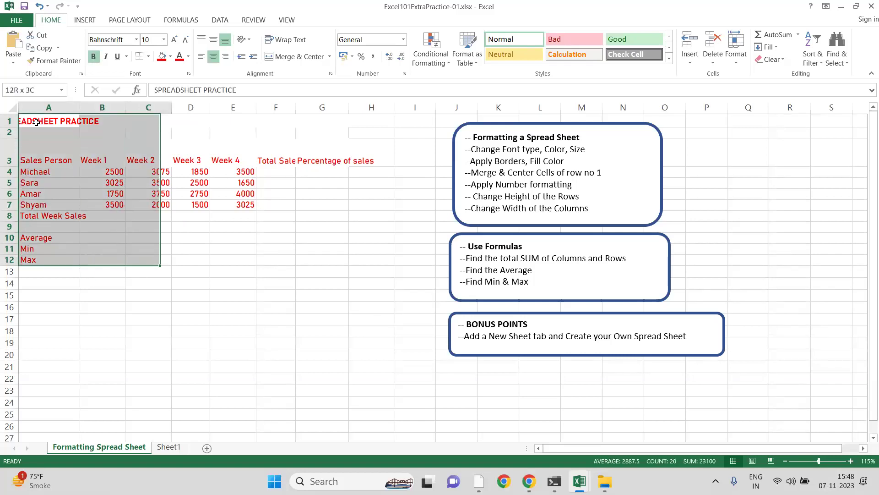
key("shift+Right")
key("shift+Right")
key("shift+Right")
key("shift+Right")
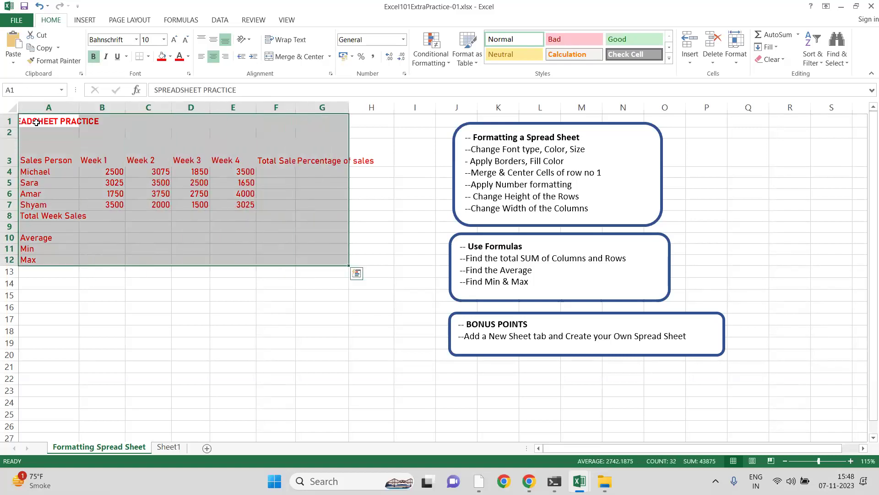
left_click(137, 39)
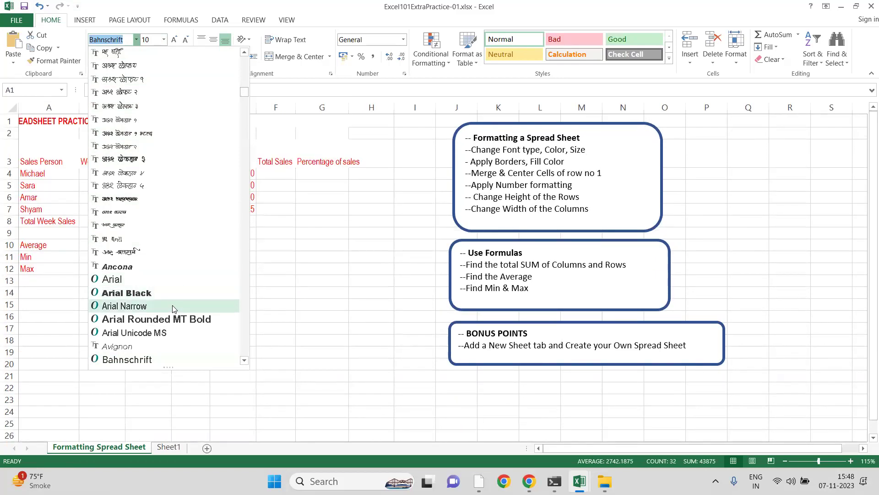
left_click(173, 306)
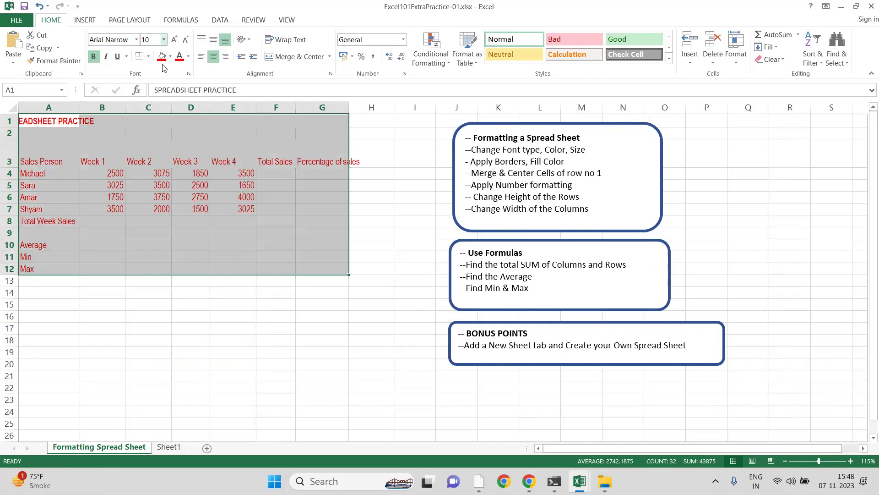
left_click(163, 40)
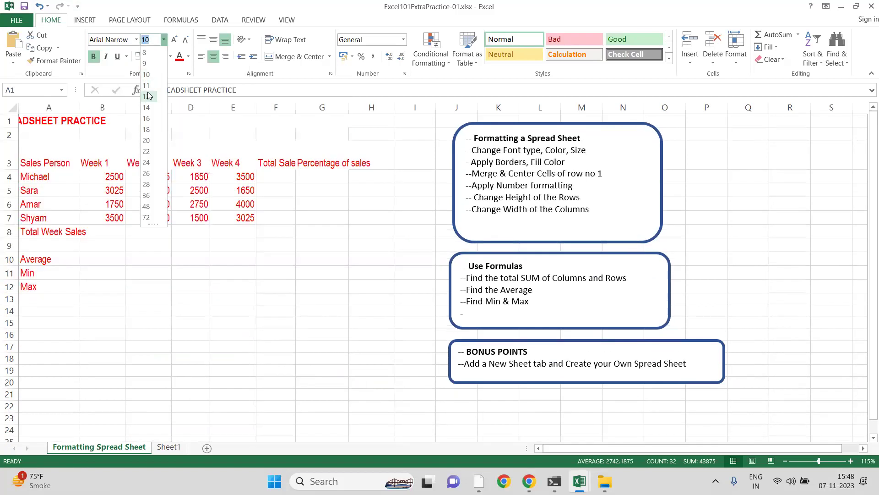
left_click(148, 96)
left_click(191, 276)
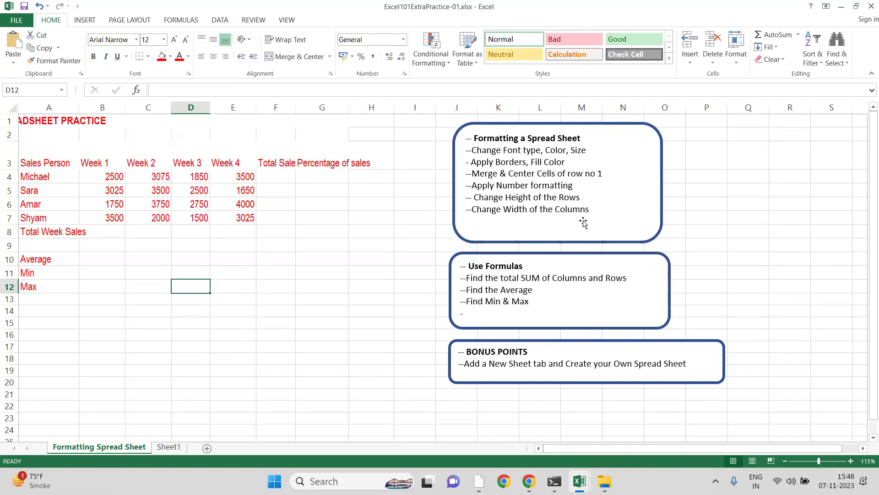
- Autofit the widths of columns G and A to their contents
left_click_drag(46, 162, 276, 161)
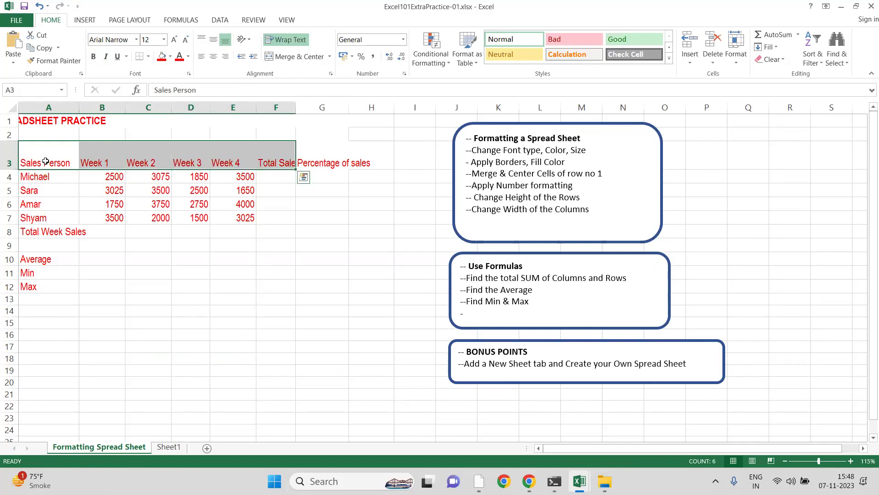
double_click(347, 106)
double_click(79, 107)
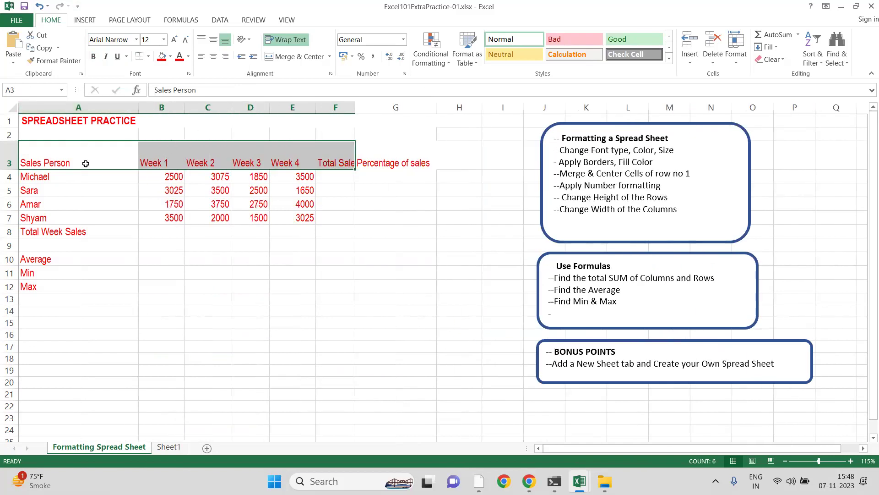
- Apply All Borders to the sales table in cells A3:G12
left_click(49, 164)
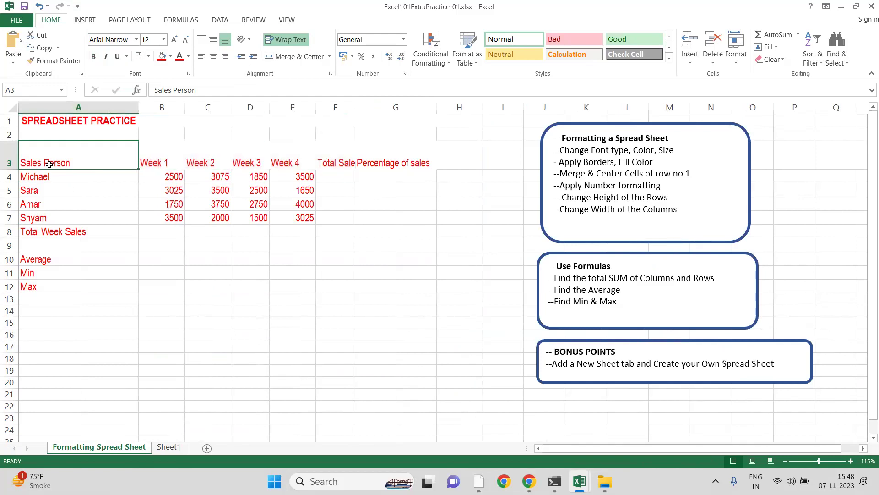
key("shift+Right")
key("shift+Right")
key("shift+Right")
key("shift+Right")
key("shift+Right")
key("shift+Right")
key("shift+Down")
key("shift+Down")
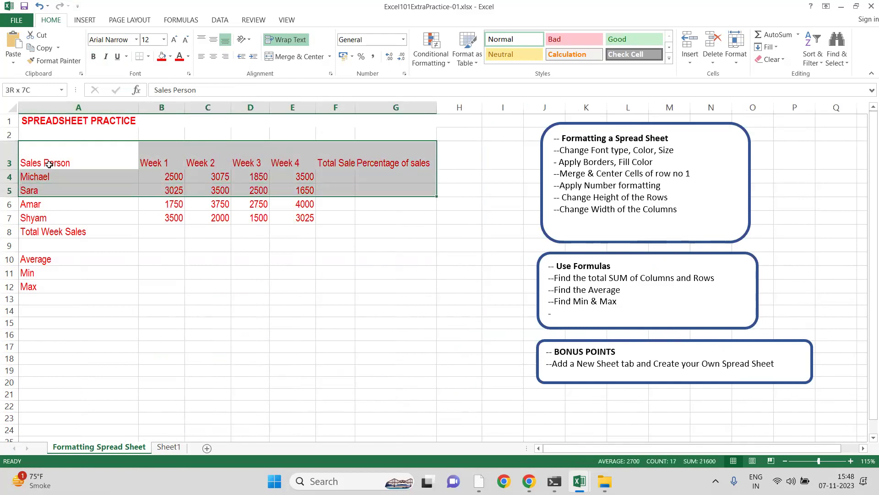
key("shift+Down")
key("shift+Down")
key("shift+Down")
key("shift+Down")
key("shift+Down")
key("shift+Down")
key("shift+Down")
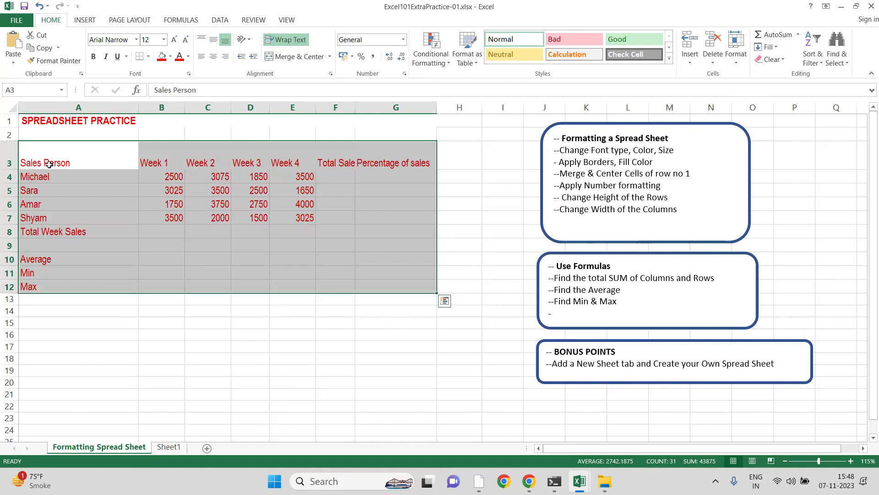
left_click(148, 57)
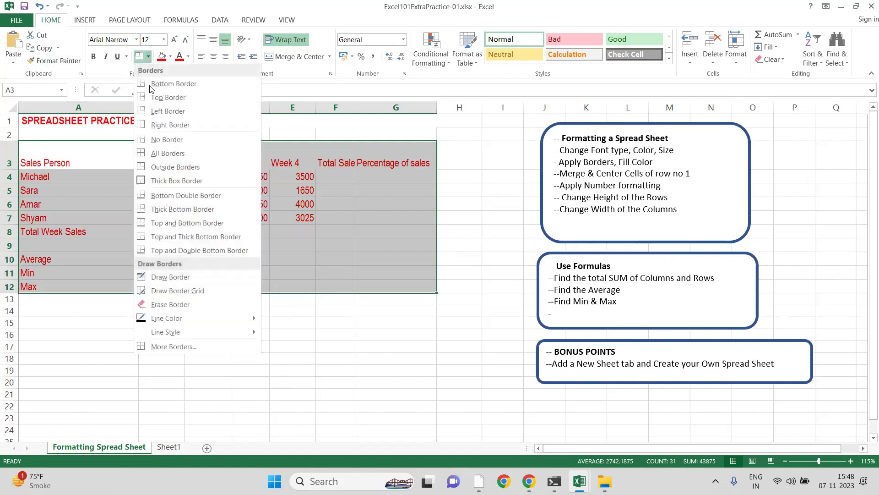
left_click(153, 160)
- Merge and center the SPREADSHEET PRACTICE title across cells A1:G1
left_click(96, 126)
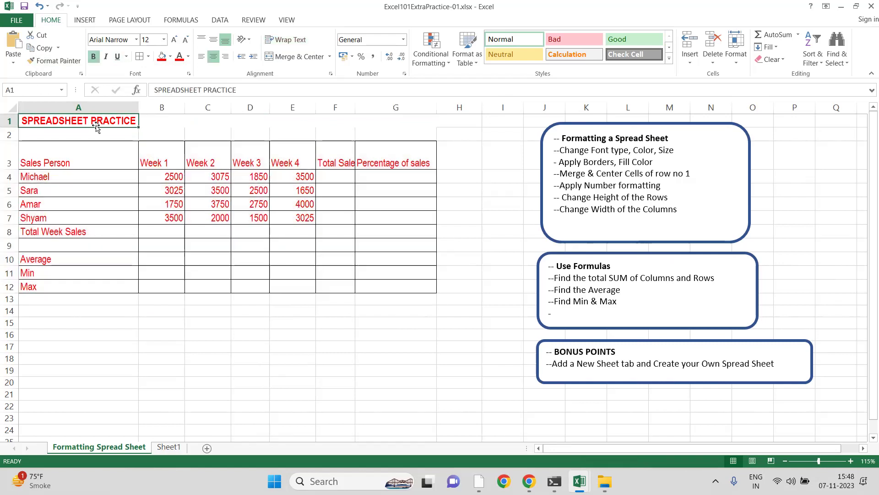
key("shift+Right")
key("shift+Right")
key("shift+Right")
key("shift+Right")
key("shift+Right")
key("shift+Right")
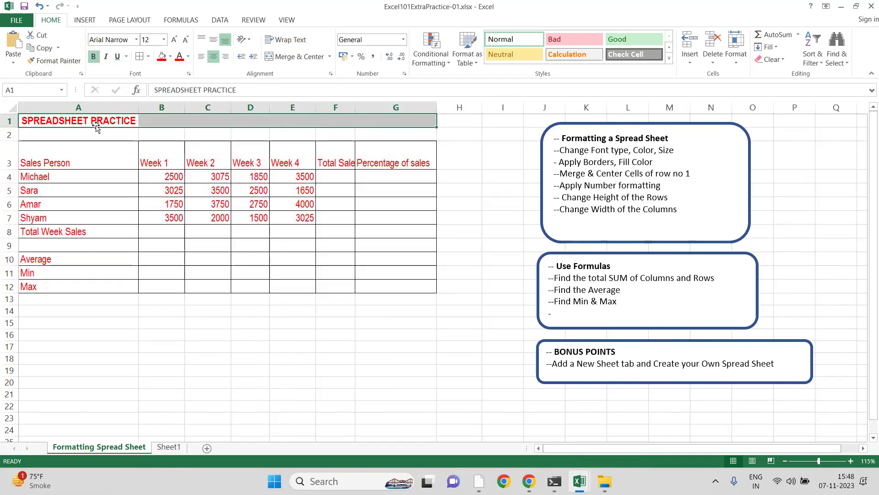
left_click(295, 57)
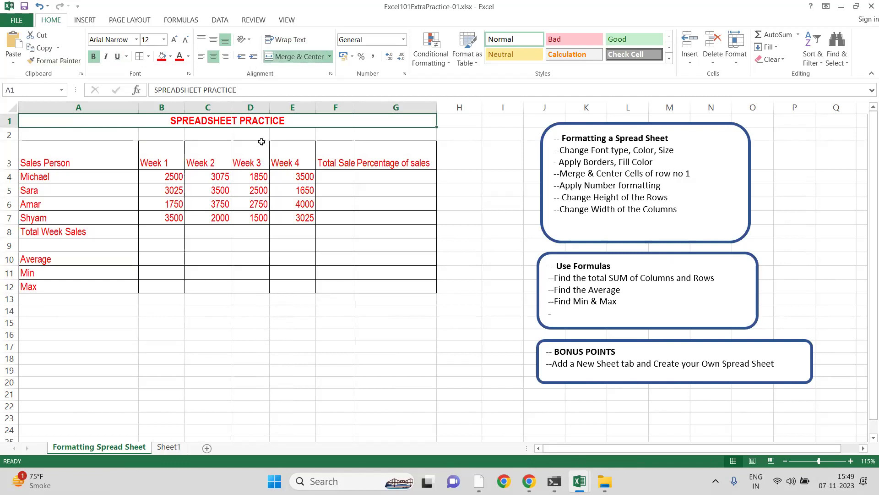
- Fill the merged title row with standard green and give it a Thick Box Border
left_click(170, 56)
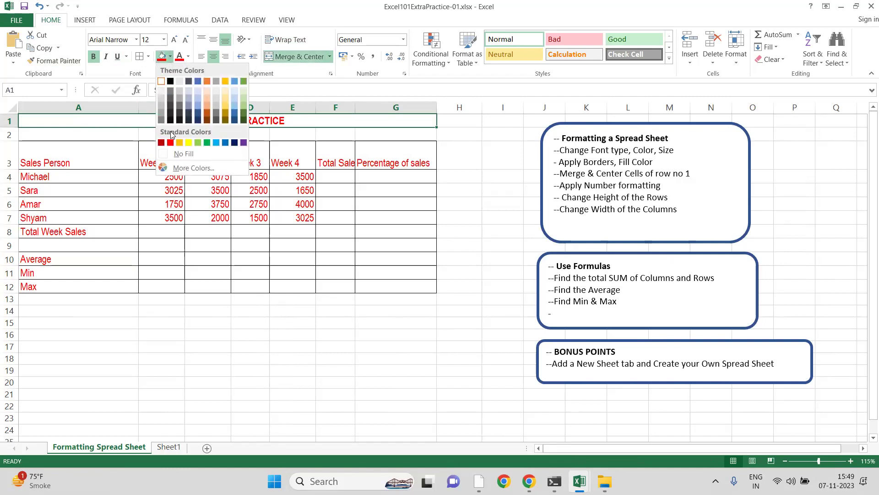
left_click(207, 143)
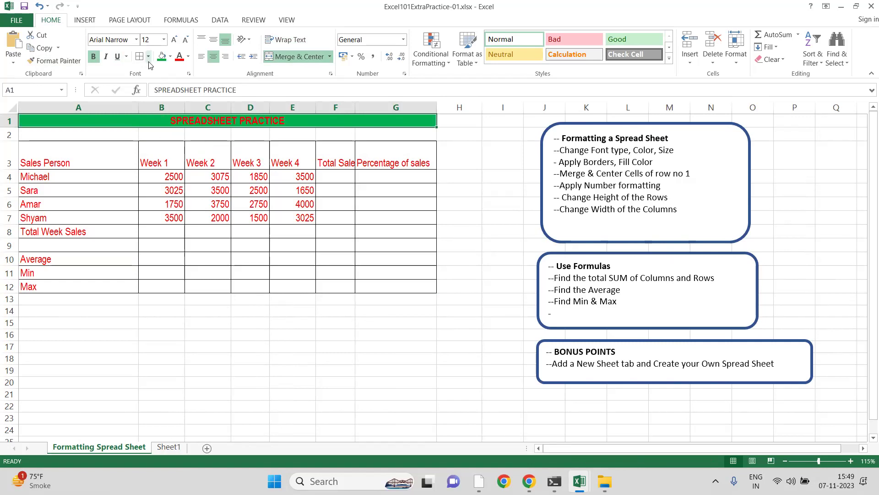
left_click(148, 56)
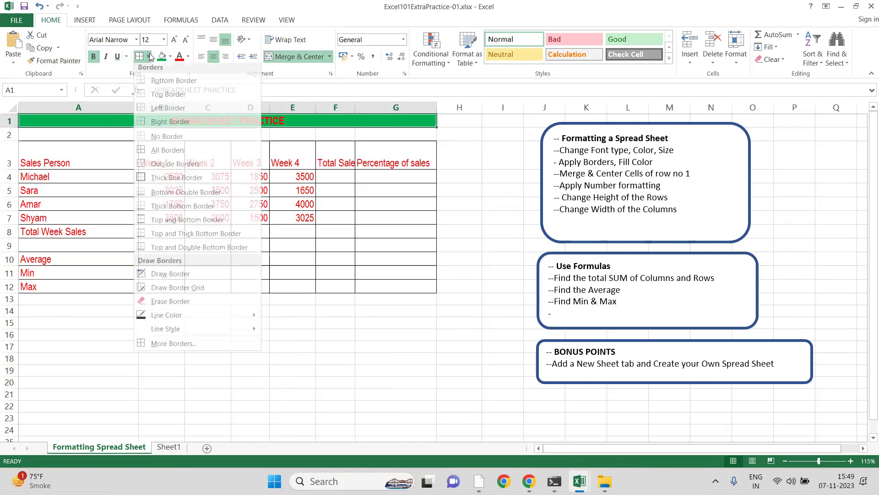
left_click(164, 181)
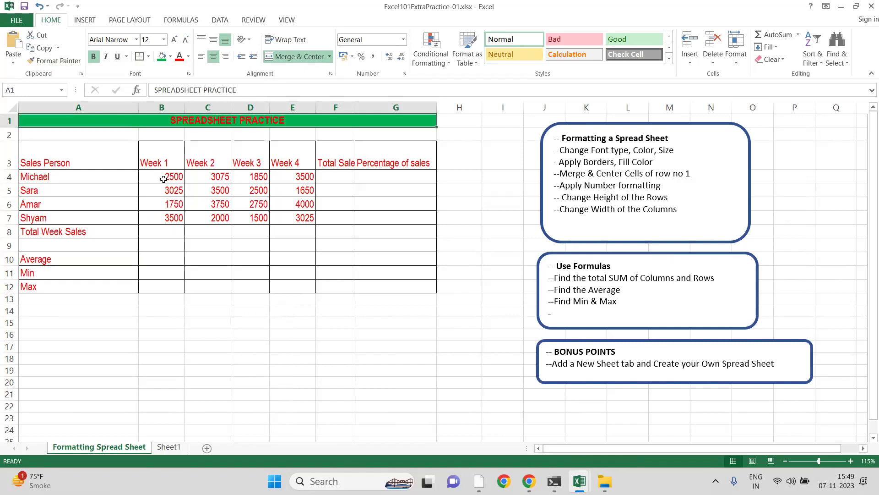
- Autofit the width of column F to the Total Sales heading
left_click(210, 368)
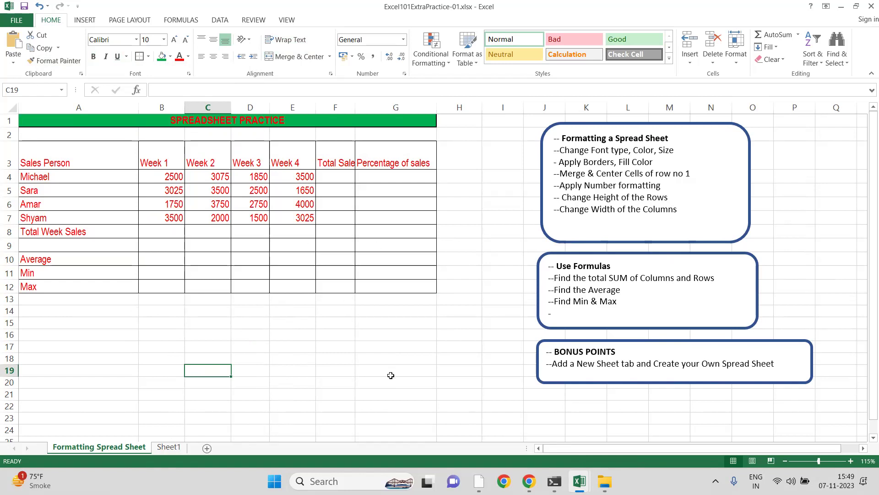
double_click(355, 109)
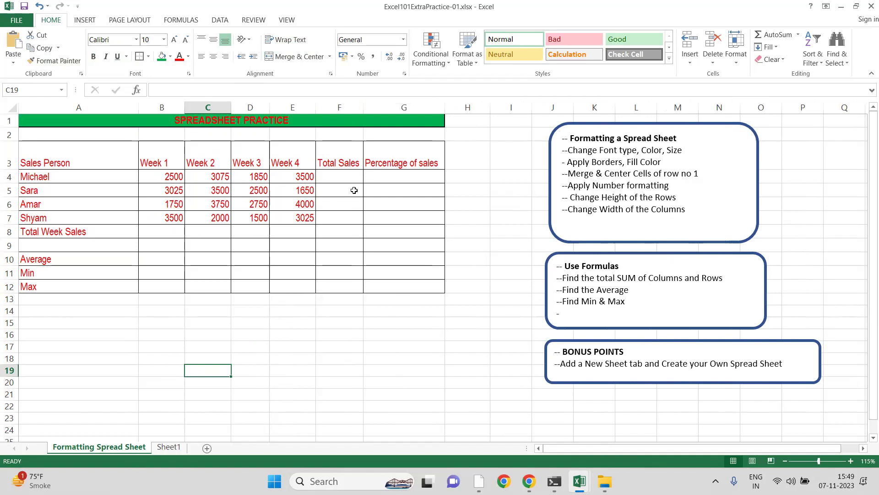
- Calculate Total Sales in F4 with =SUM(B4:E4) and fill the formula down to F8
left_click(345, 176)
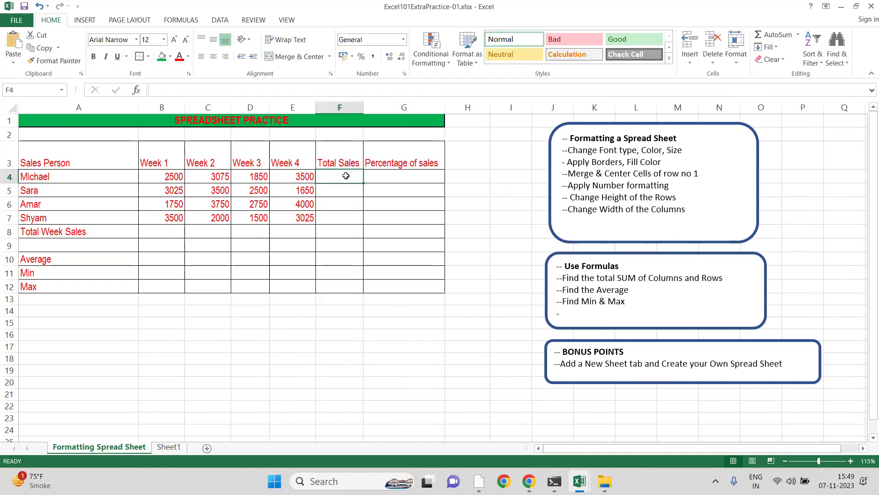
type("=sum(")
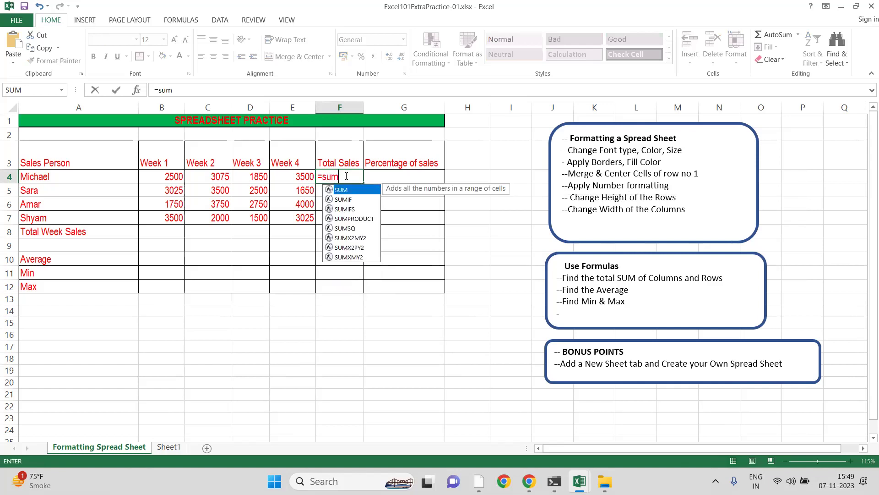
left_click_drag(166, 176, 167, 177)
key("shift+Right")
key("shift+Right")
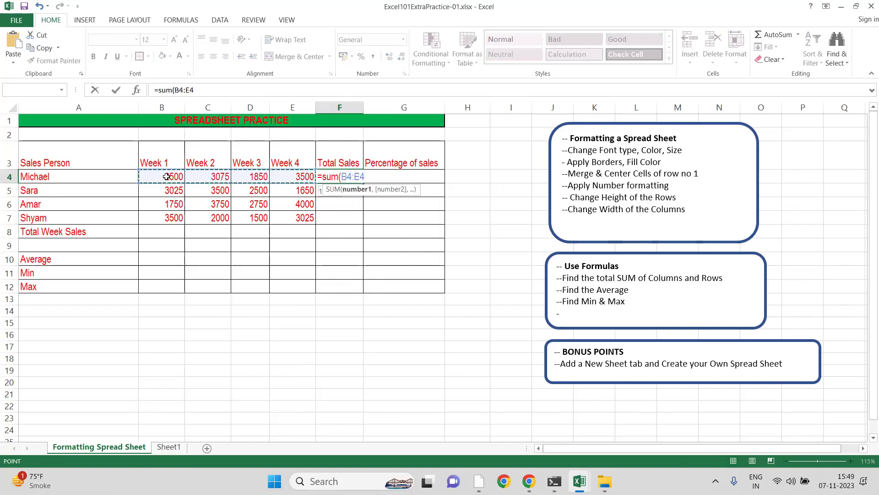
key("Return")
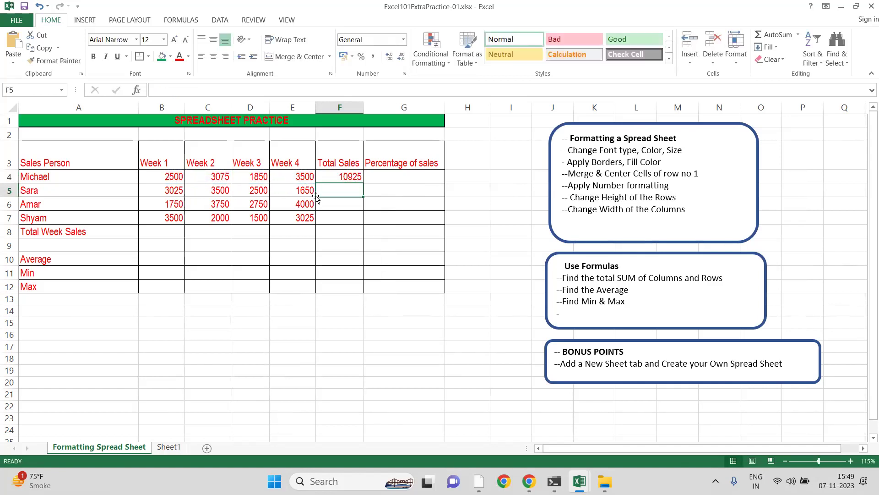
left_click(344, 178)
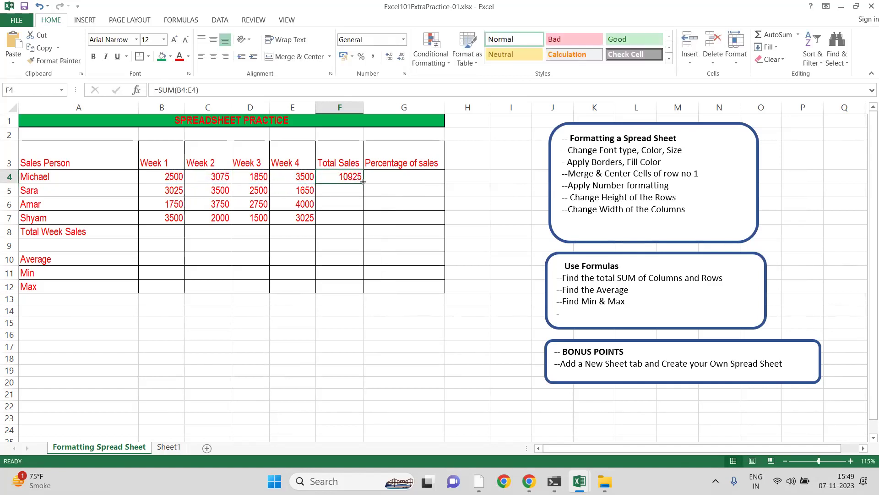
double_click(363, 182)
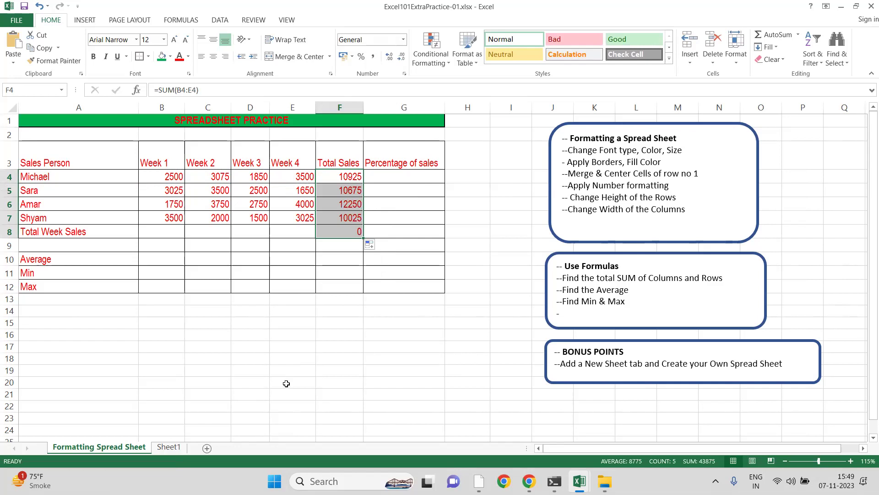
- Calculate Total Week Sales in B8 with =SUM(B4:B7) and fill the formula across to E8
left_click(160, 230)
type("=sum(")
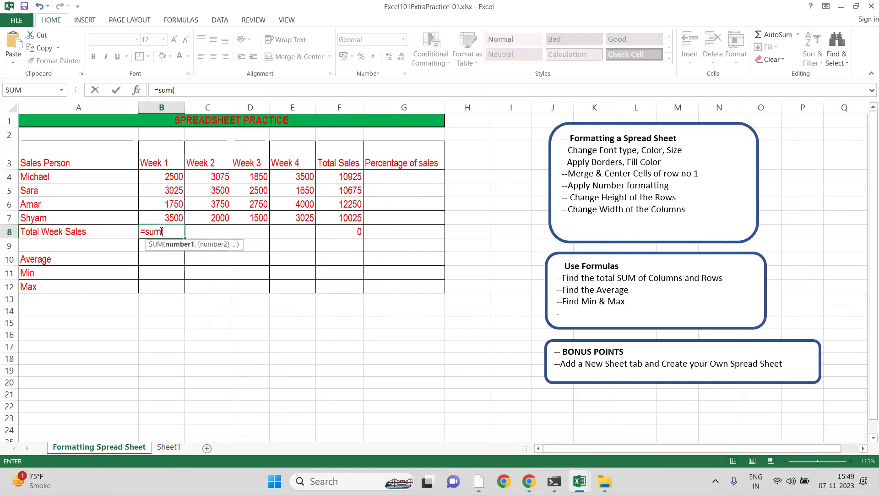
left_click_drag(174, 178, 174, 203)
key("shift+Down")
key("Return")
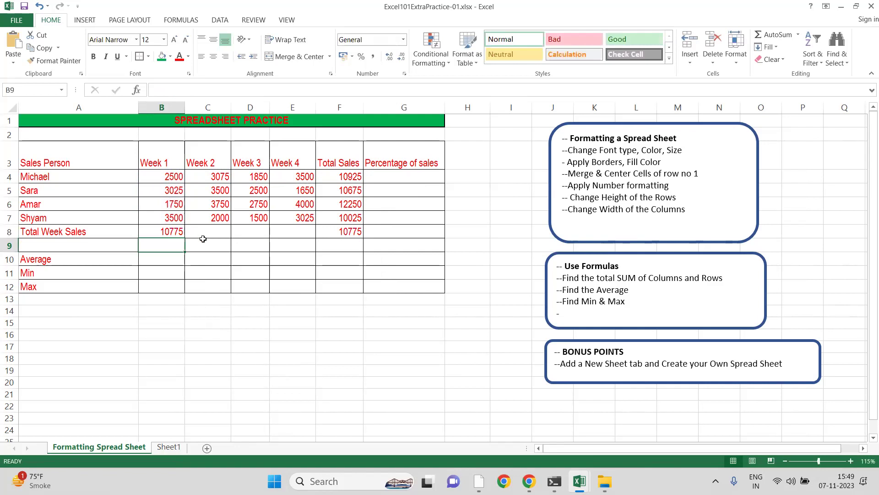
left_click(171, 234)
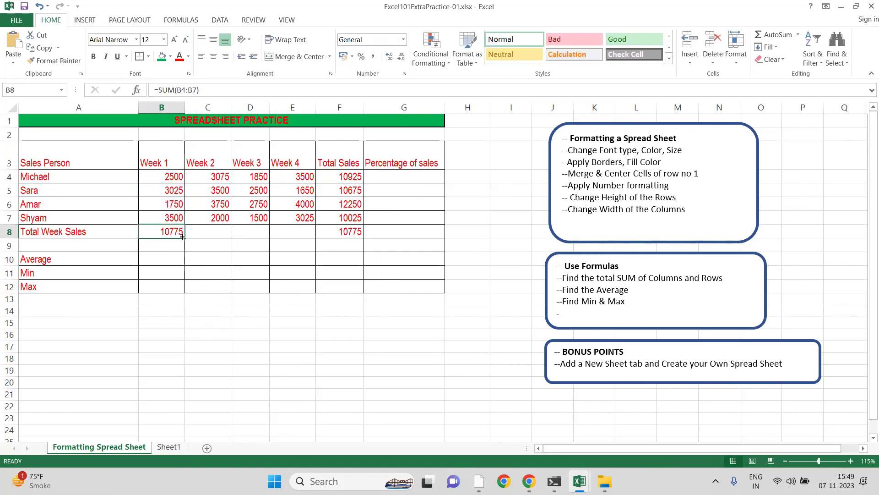
left_click_drag(184, 237, 309, 232)
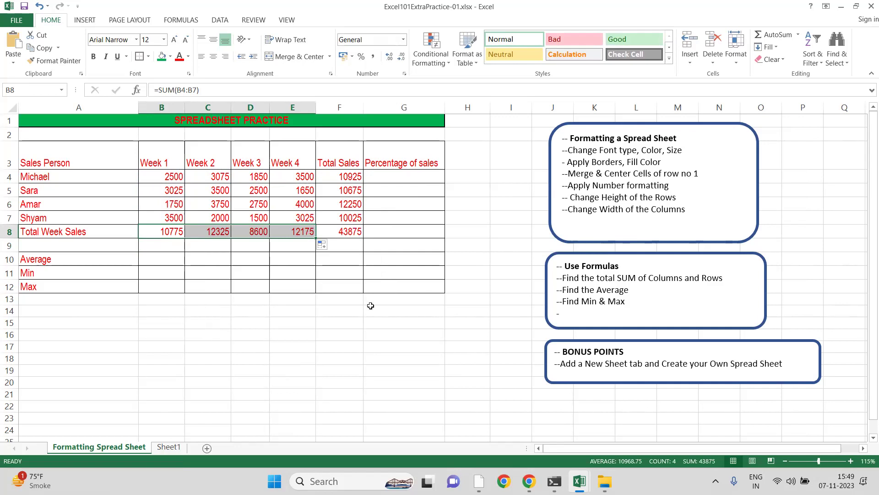
- Begin an average formula for Week 1 in cell B10
left_click(166, 261)
type("=av")
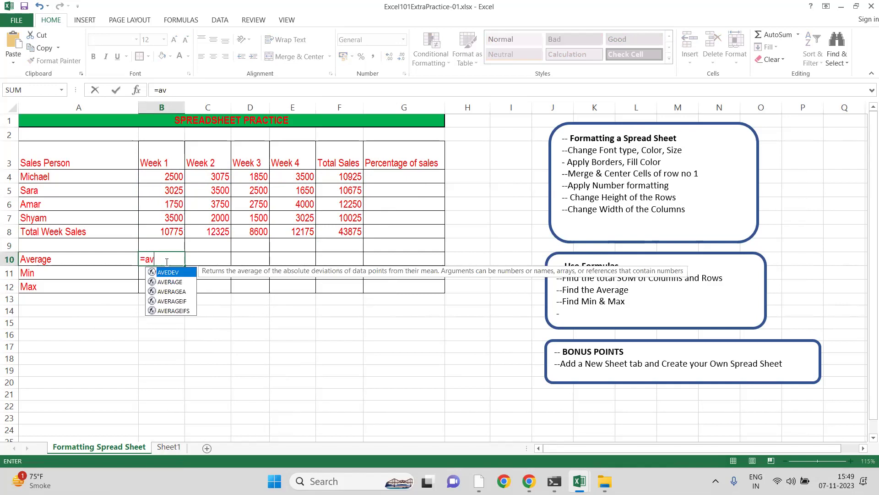
- Enter the AVERAGE formula for B4:B7 in B10 and copy it across through the Total Sales column to F10
type("erage(")
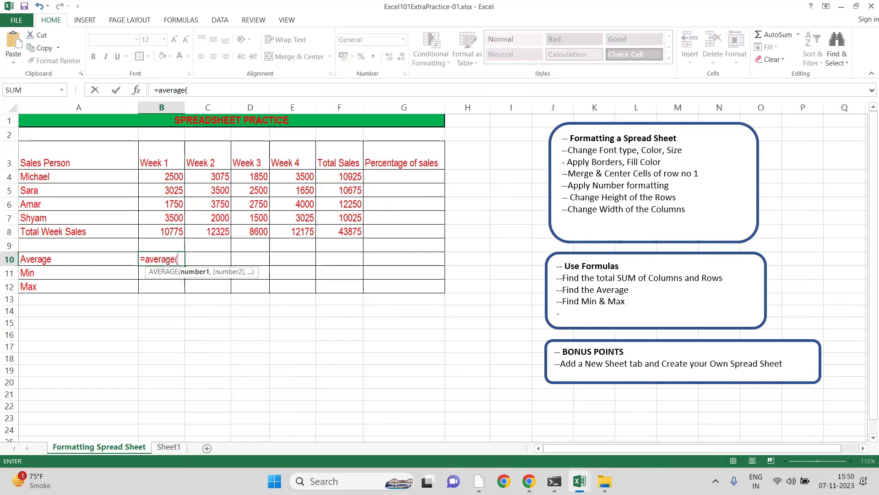
left_click_drag(167, 177, 167, 204)
key("shift+Down")
key("Return")
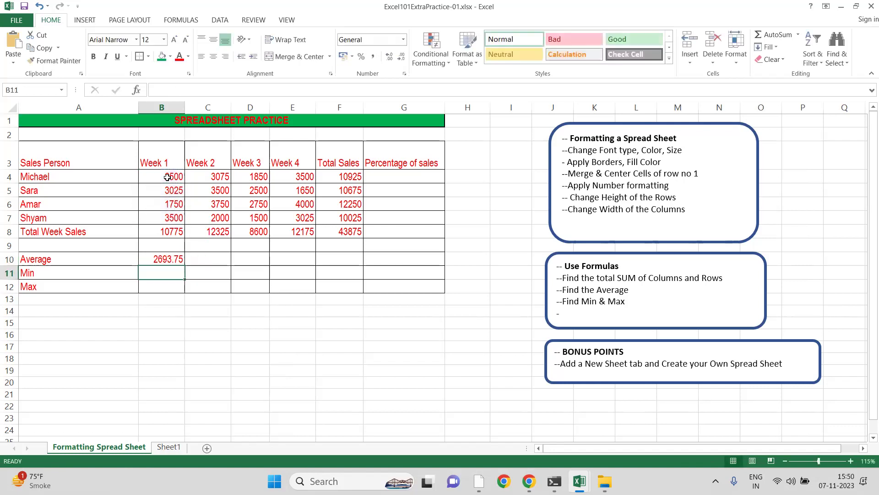
left_click(176, 257)
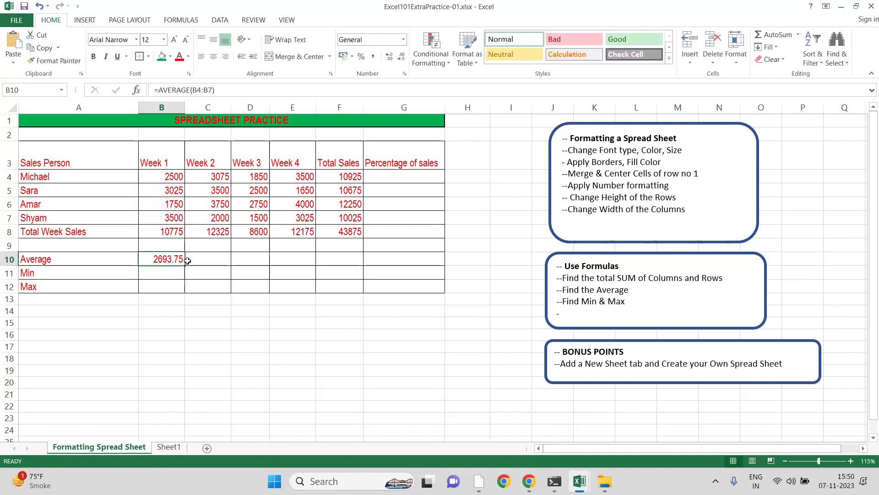
left_click_drag(186, 264, 350, 261)
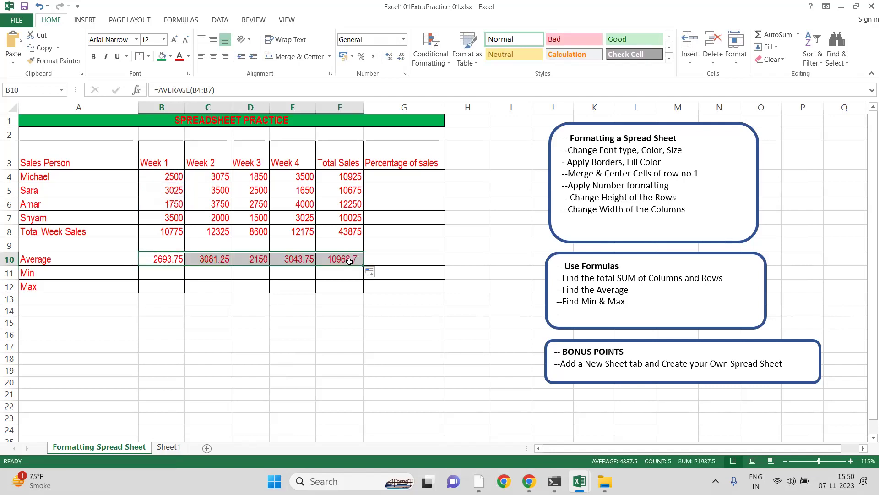
- Enter the formula =MIN(B4:B7) in B11 to find the lowest Week 1 sales figure
left_click(151, 271)
type("=min")
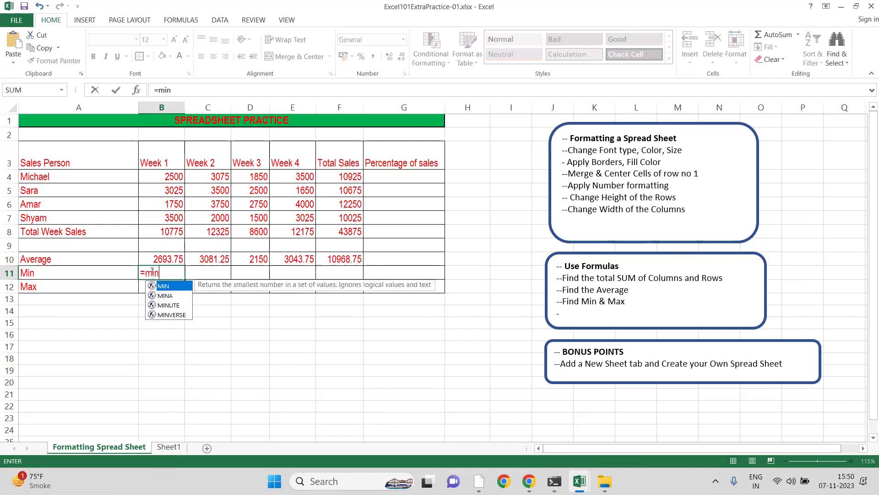
type("(")
left_click_drag(167, 177, 166, 218)
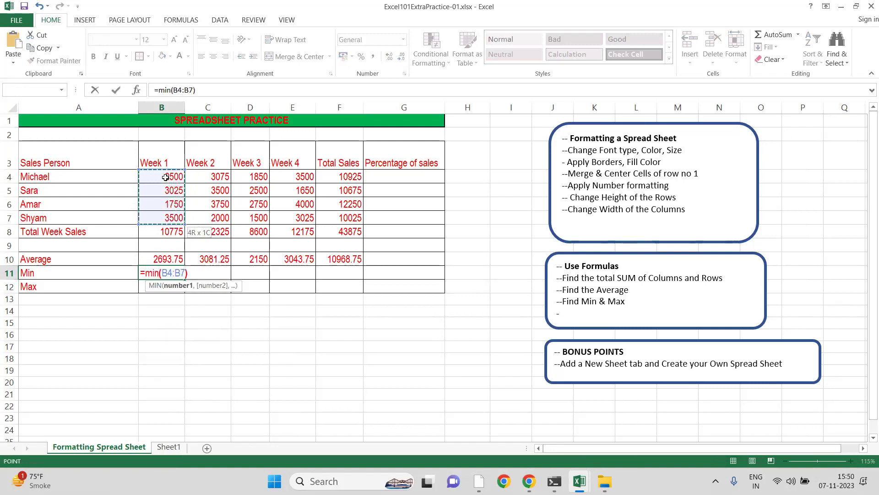
key("Return")
- Copy the MIN formula from B11 across the row to F11
left_click(176, 271)
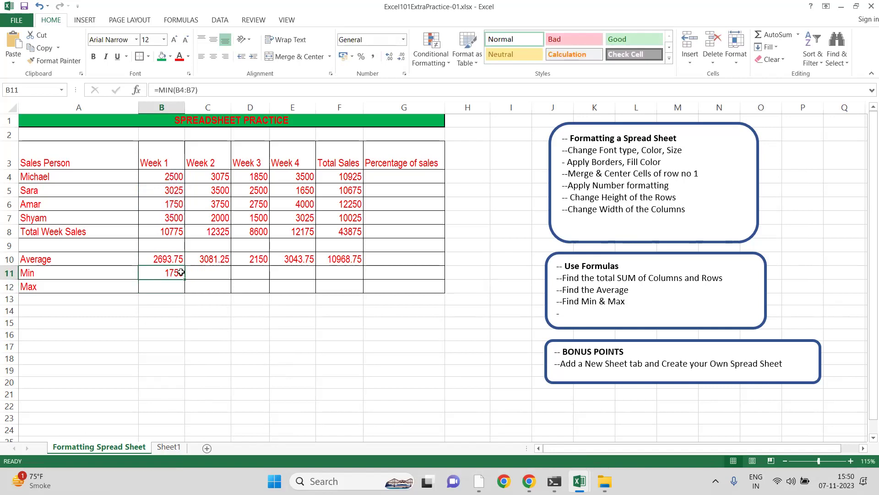
left_click_drag(271, 284, 262, 298)
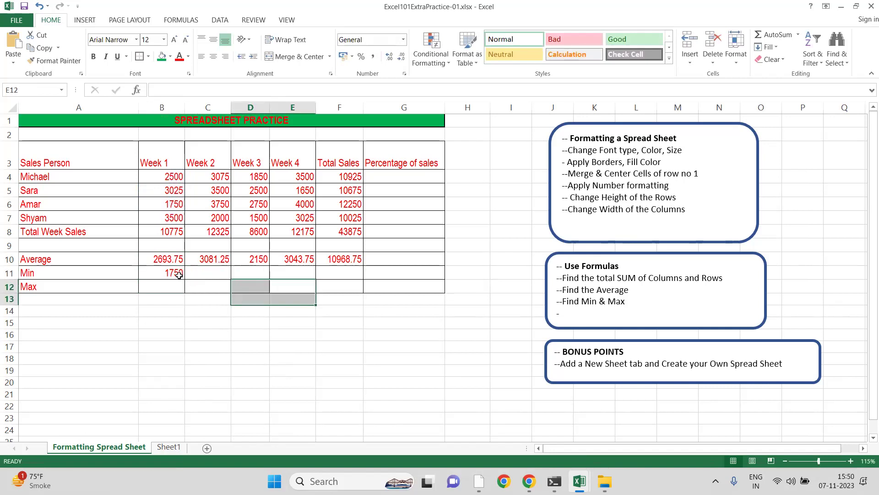
left_click(178, 273)
left_click_drag(185, 278, 185, 289)
key("ctrl+z")
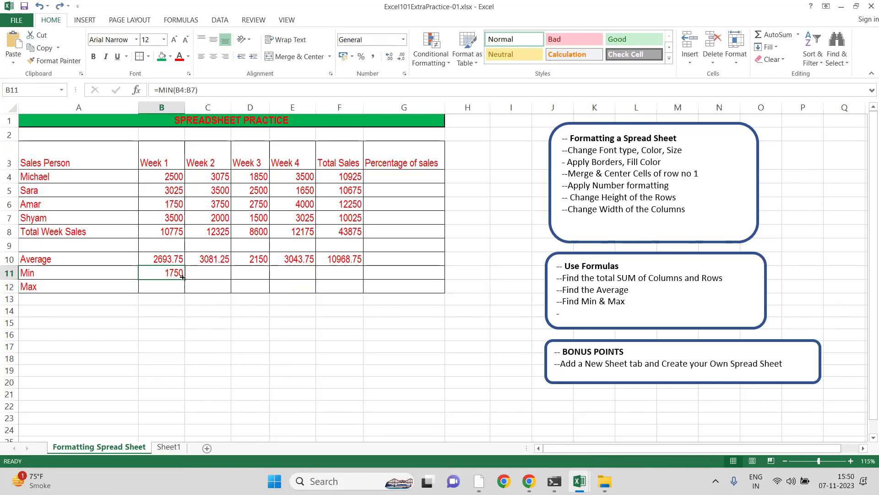
left_click_drag(184, 279, 353, 280)
- Enter the formula =MAX(B4:B7) in B12 and copy it across the row to F12
left_click(161, 292)
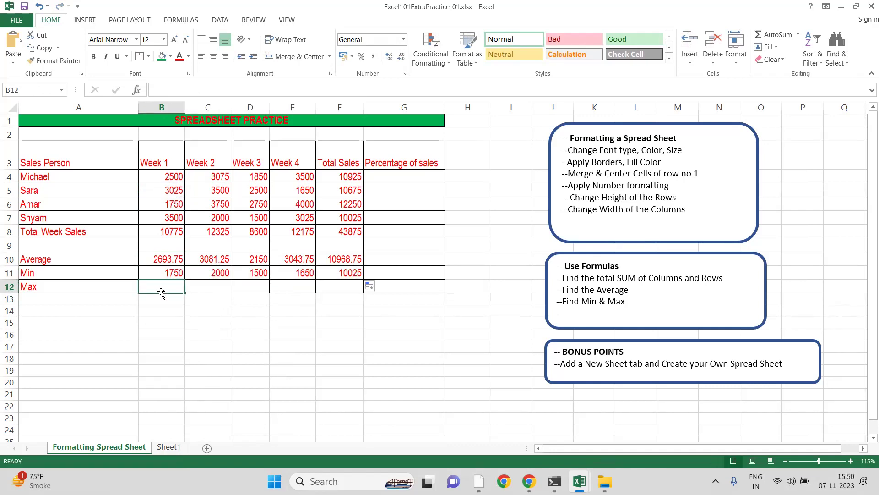
type("=max(")
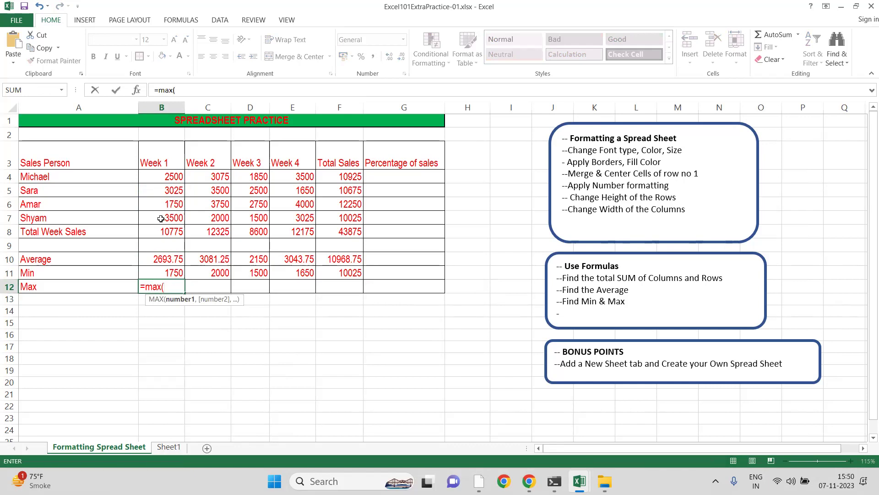
left_click_drag(161, 175, 162, 217)
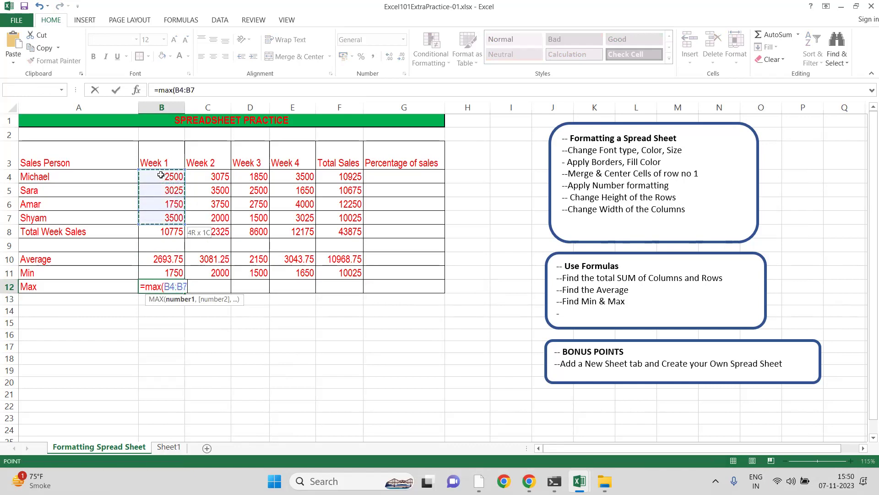
type(")")
key("Return")
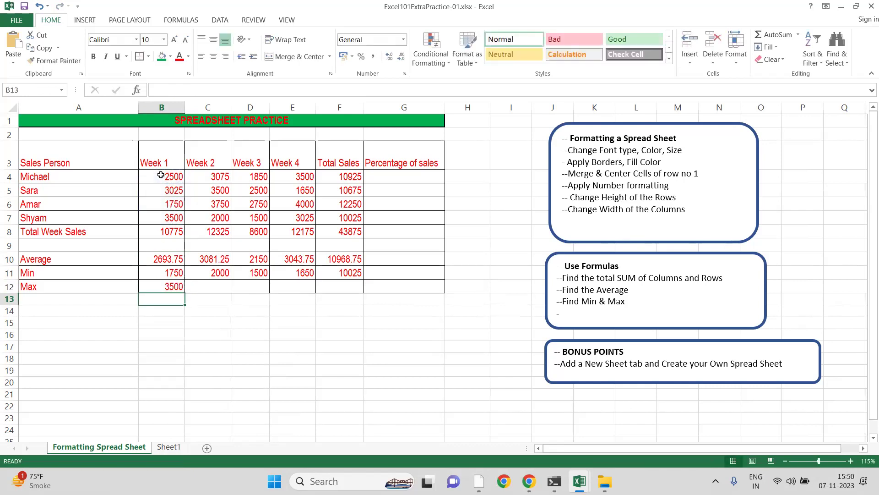
left_click(178, 288)
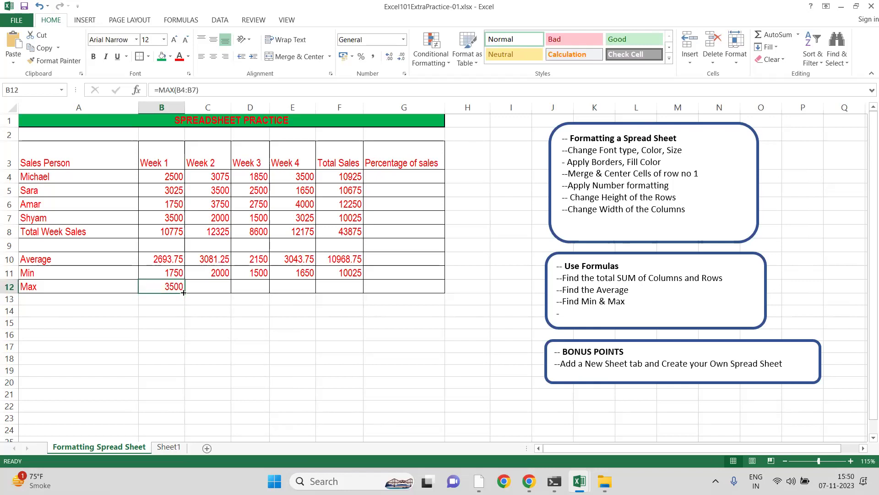
left_click_drag(184, 291, 352, 288)
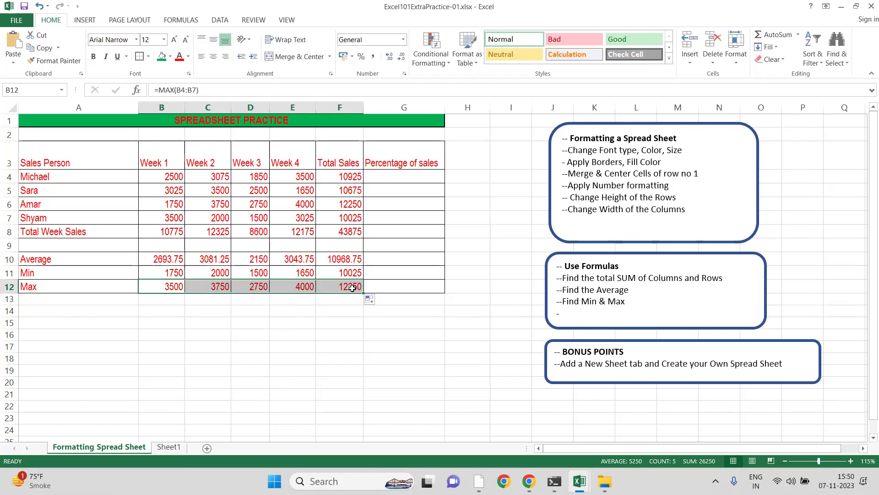
- Enter the formula =F4/F8 in G4 for the first percentage of sales and copy it down to G7
left_click(391, 176)
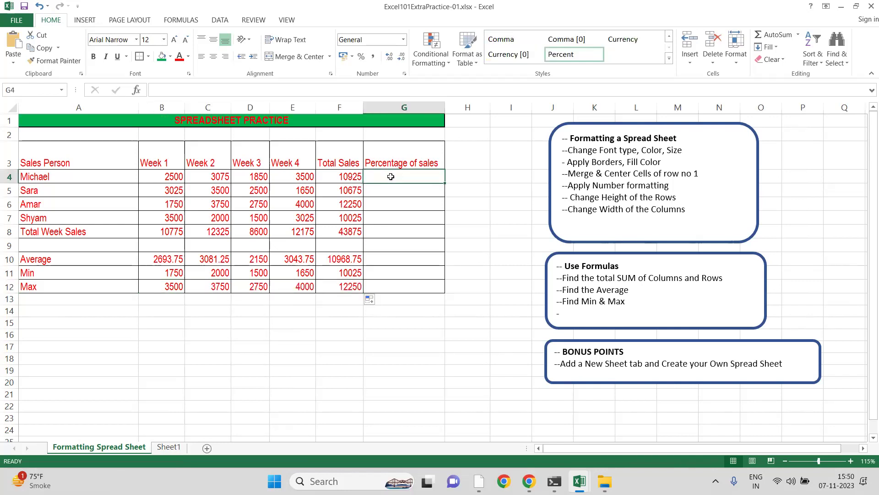
type("=")
left_click(345, 178)
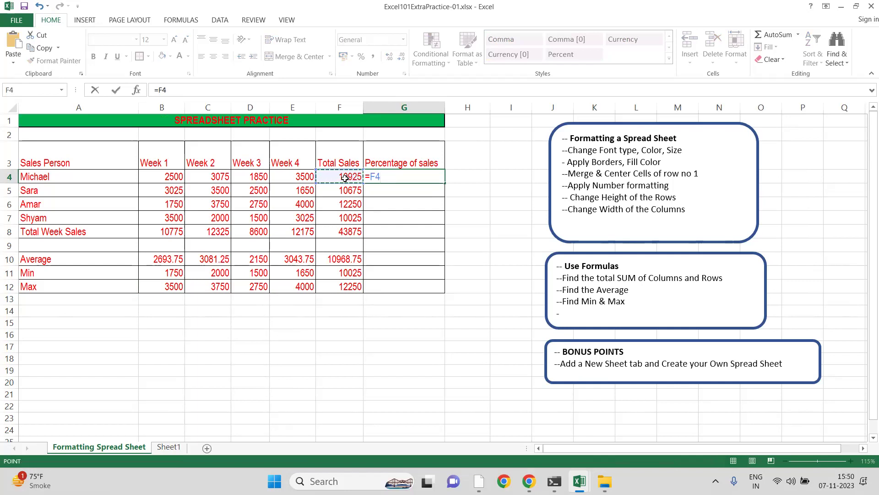
type("/")
left_click(342, 232)
key("Return")
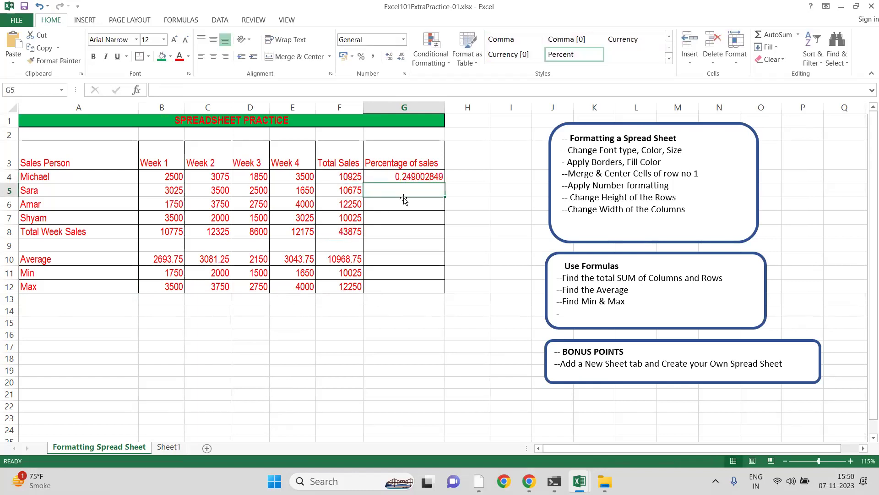
left_click(417, 177)
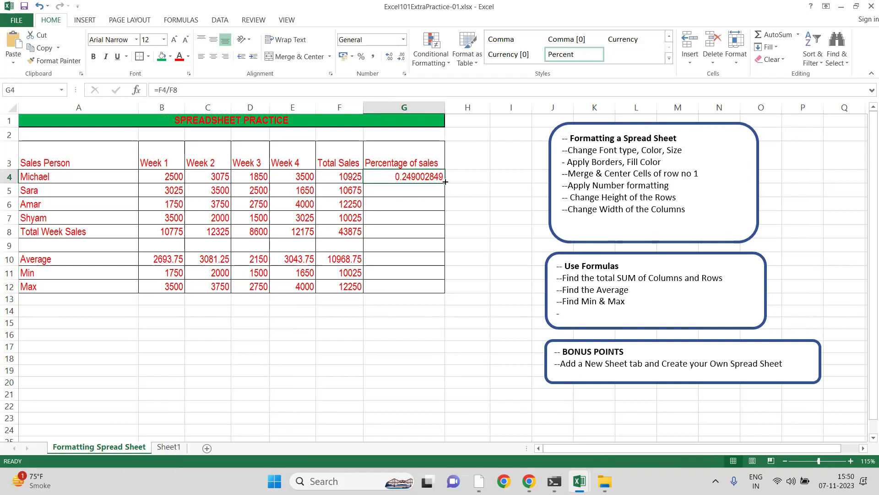
left_click_drag(445, 182, 446, 224)
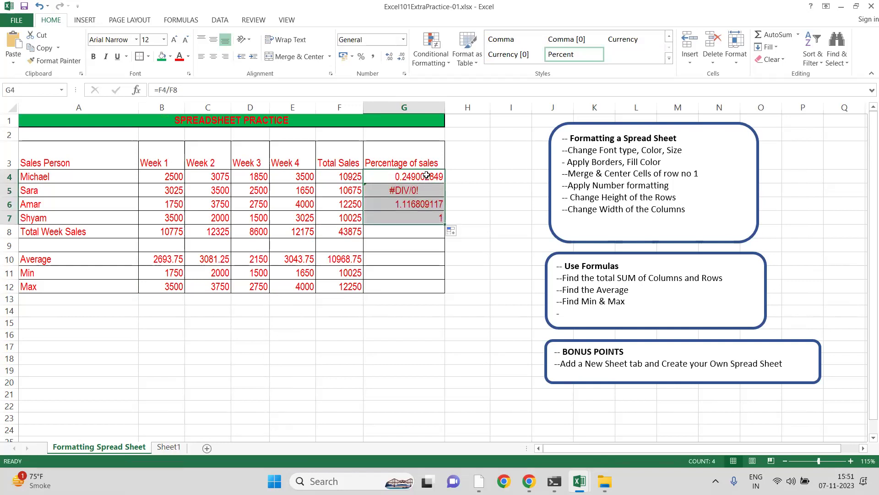
- Make the divisor absolute in G4 so the formula reads =F4/$F$8, and copy it down to G8
left_click(426, 176)
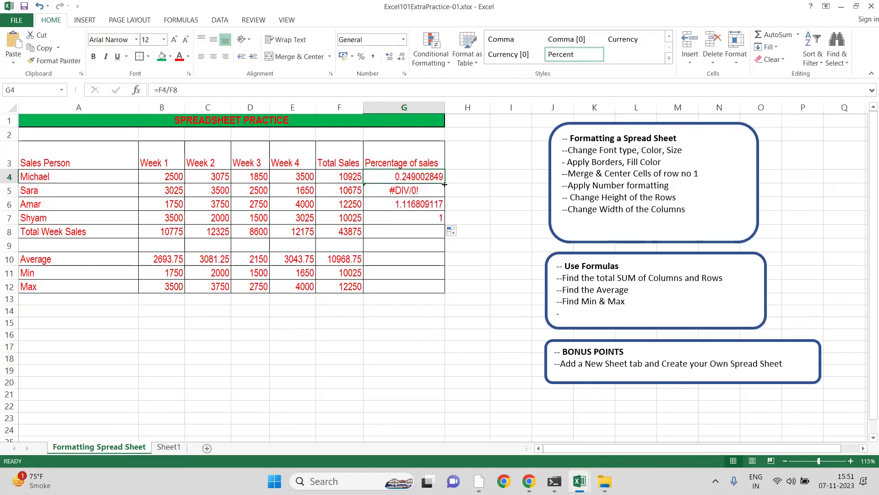
mouse_move(445, 184)
left_mouse_down()
mouse_move(448, 235)
mouse_move(432, 183)
left_mouse_up()
left_click(172, 90)
type("$F$")
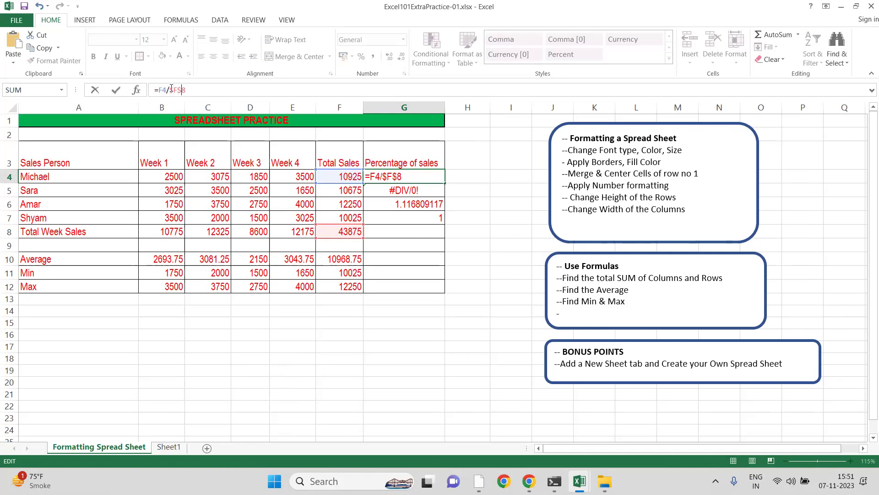
key("Return")
left_click(412, 177)
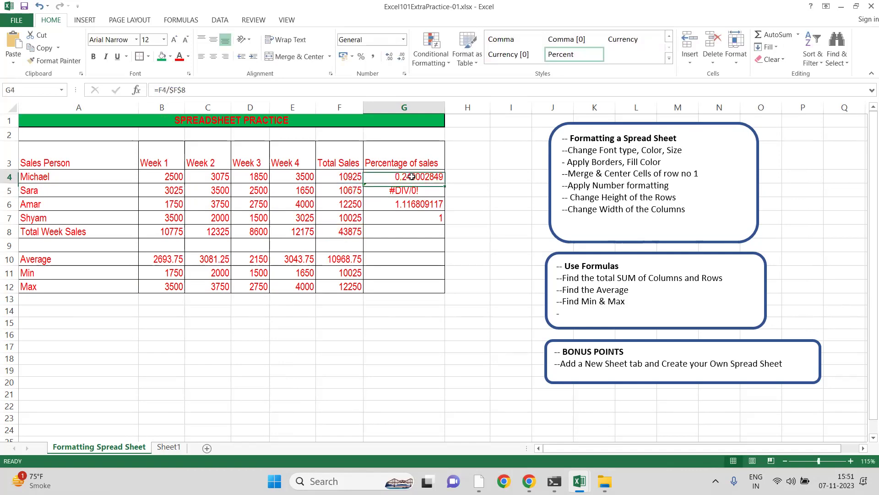
left_click_drag(445, 183, 444, 238)
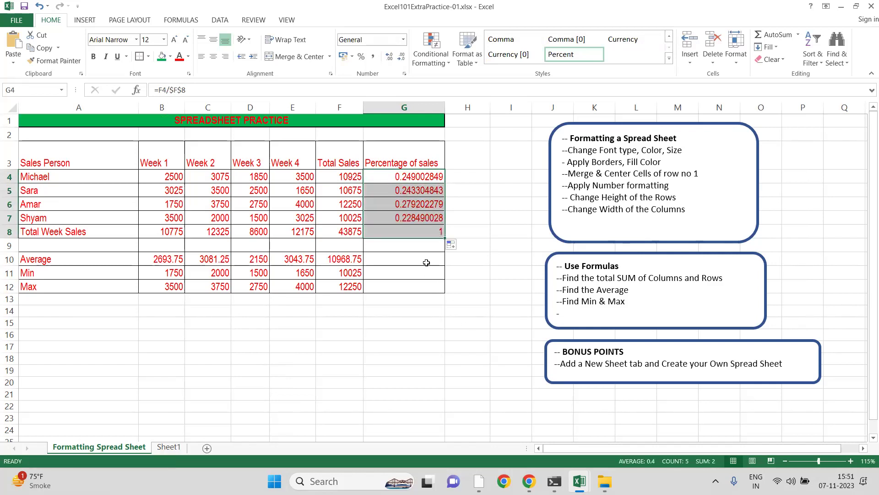
left_click(478, 201)
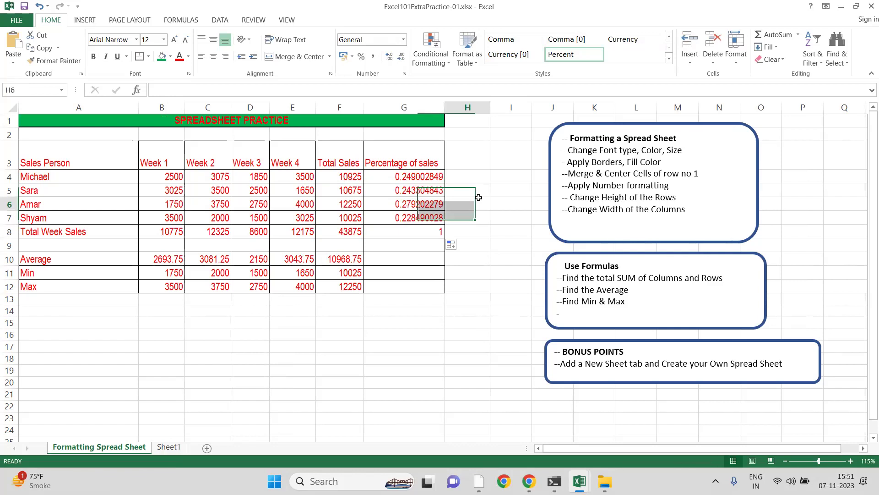
- Select the percentage of sales values in G4:G8
left_click(396, 180)
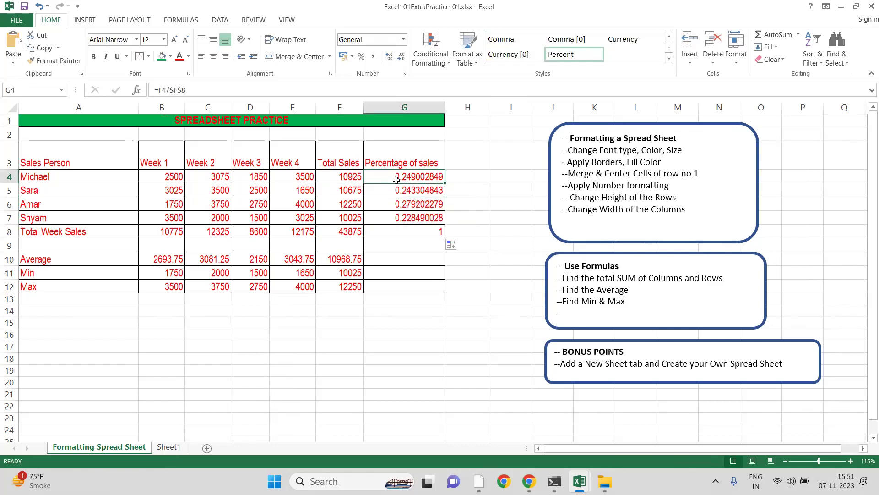
key("shift+Down")
key("shift+Down")
key("shift+Down")
key("shift+Down")
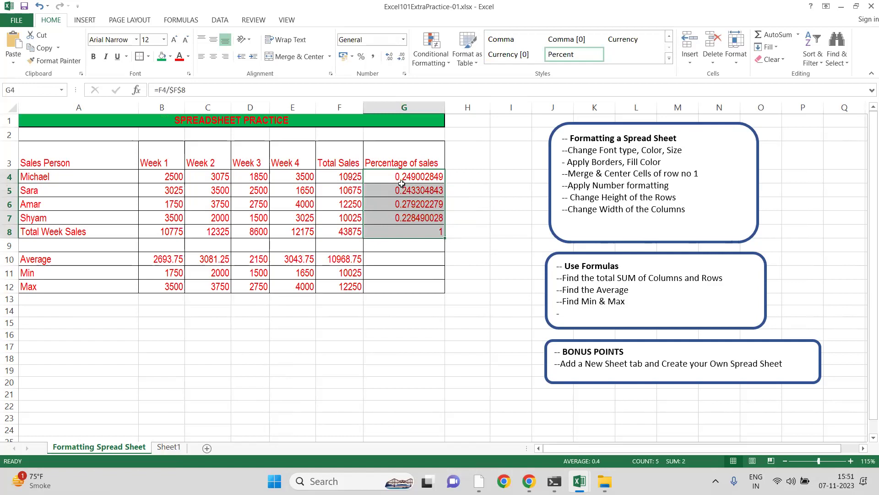
- Try the Number format with one decimal place and red negative numbers on G4:G8, and undo it
right_click(402, 186)
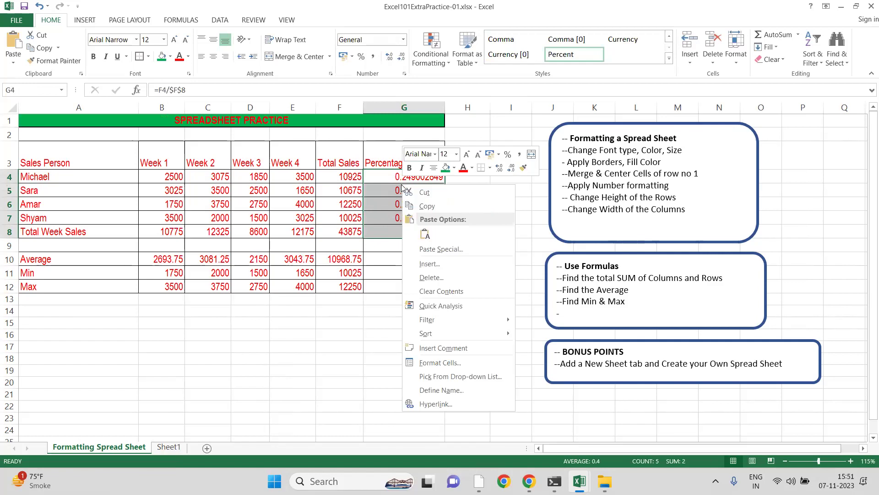
left_click(471, 364)
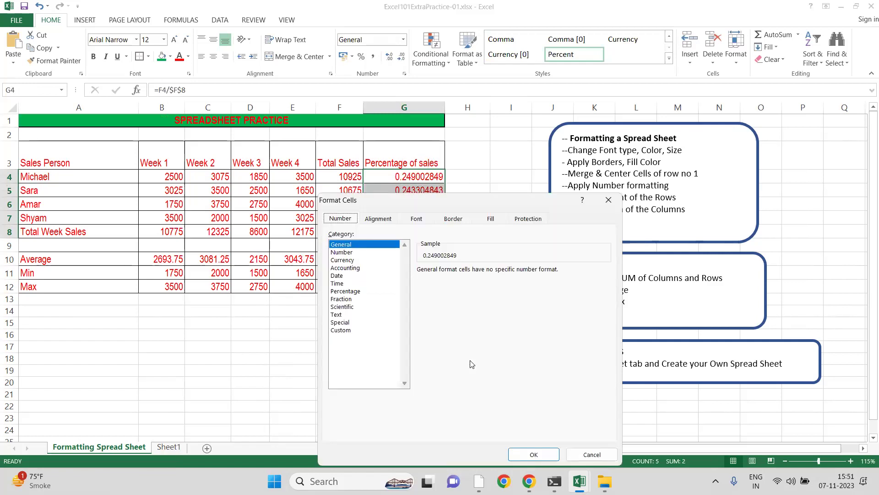
left_click(348, 253)
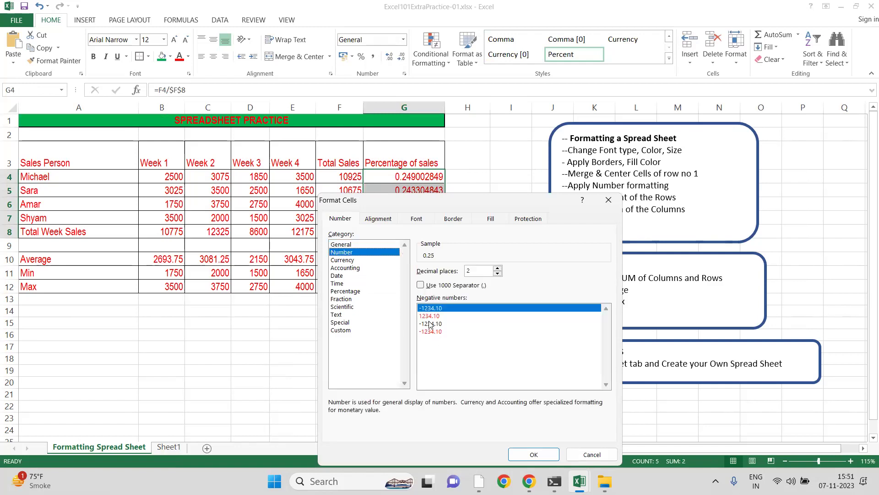
left_click(497, 273)
left_click(431, 316)
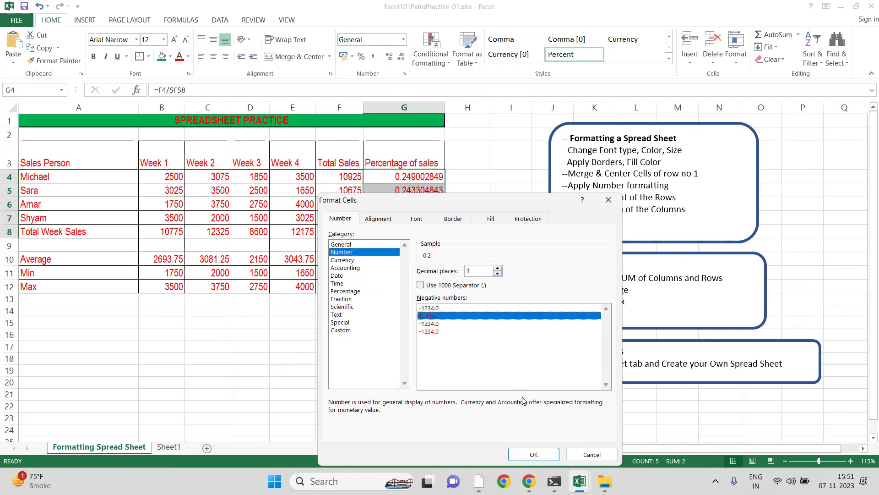
left_click(533, 453)
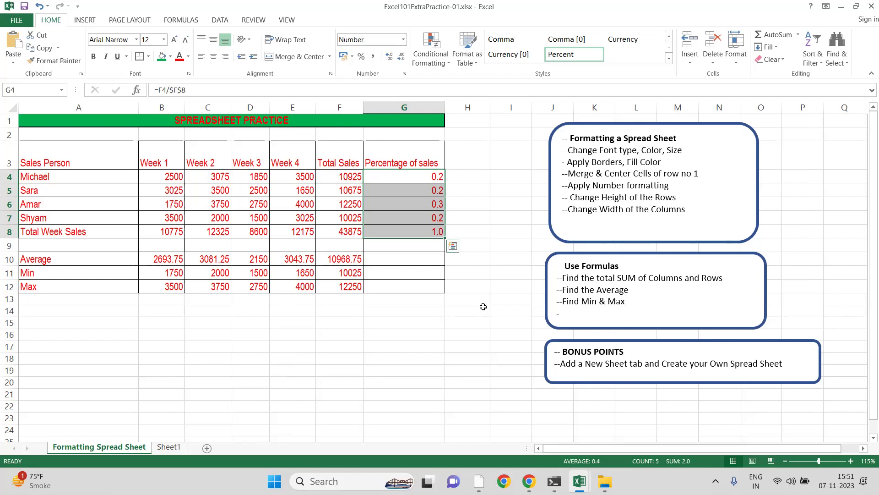
key("ctrl+z")
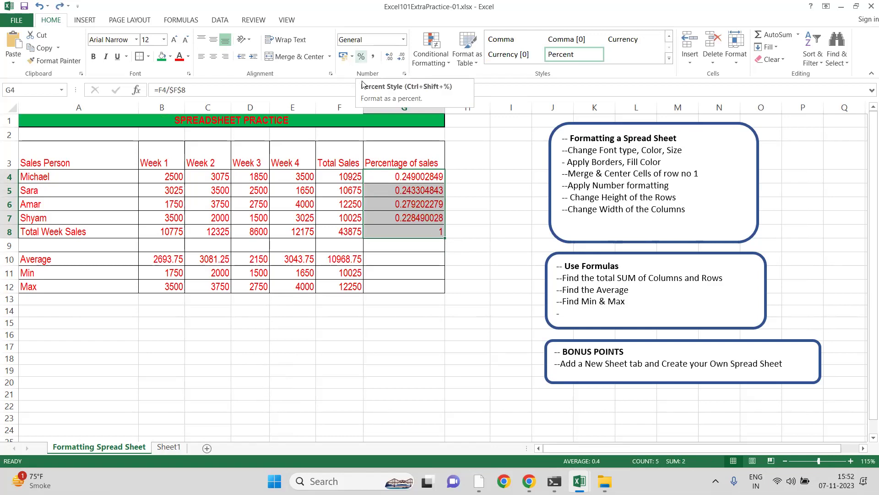
- Apply the Percent Style to the percentage of sales values in G4:G8
left_click(361, 56)
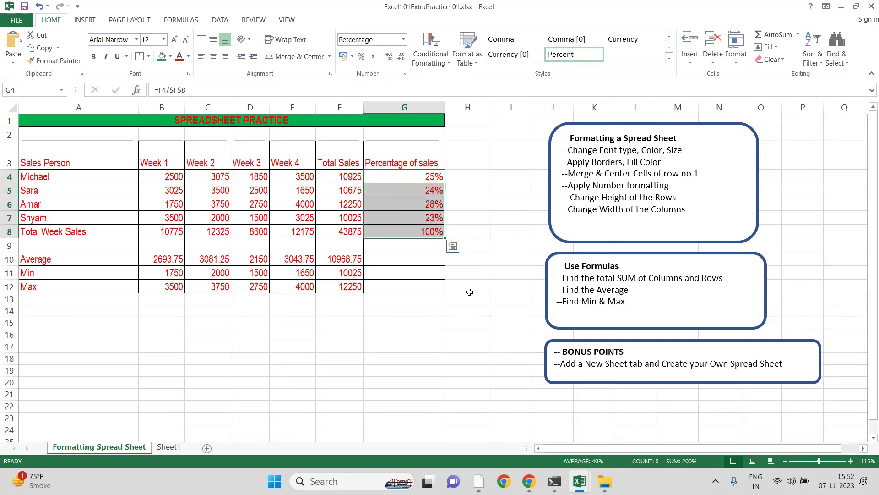
left_click(470, 291)
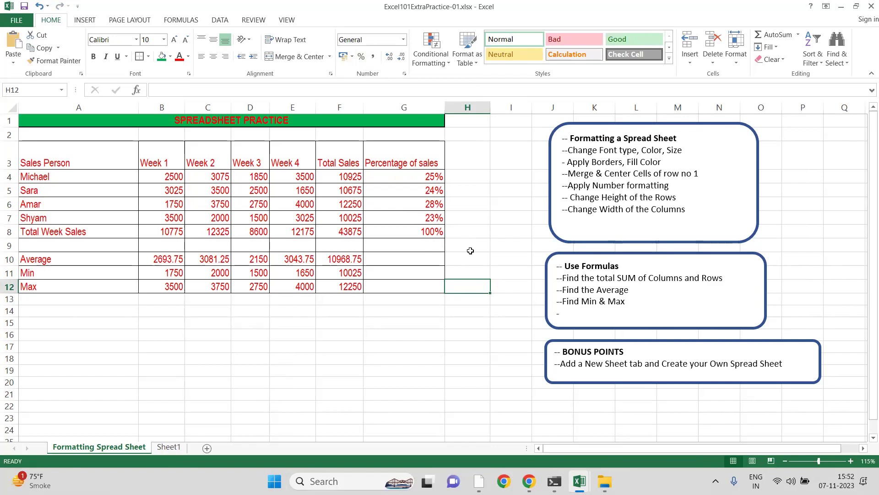
- Format the percentage of sales values in G4:G8 with the Percentage number category and 0 decimal places
left_click(428, 183)
left_click_drag(428, 182, 428, 231)
right_click(418, 195)
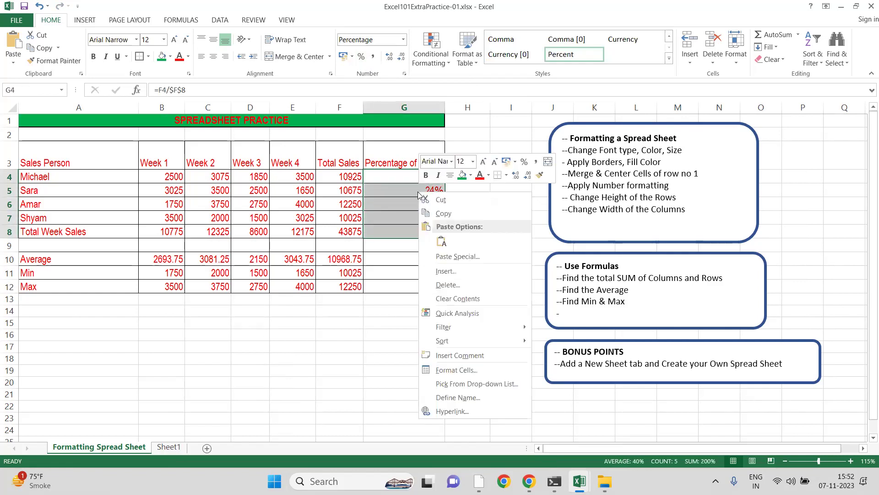
left_click(468, 373)
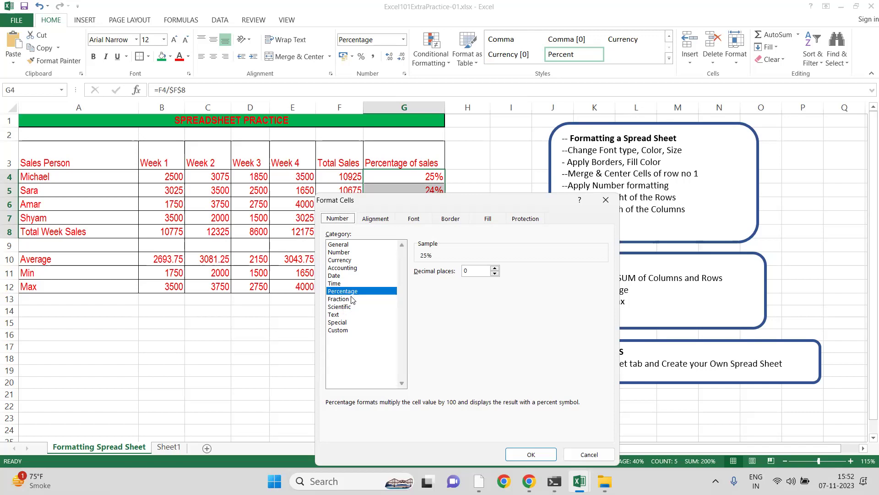
left_click(538, 454)
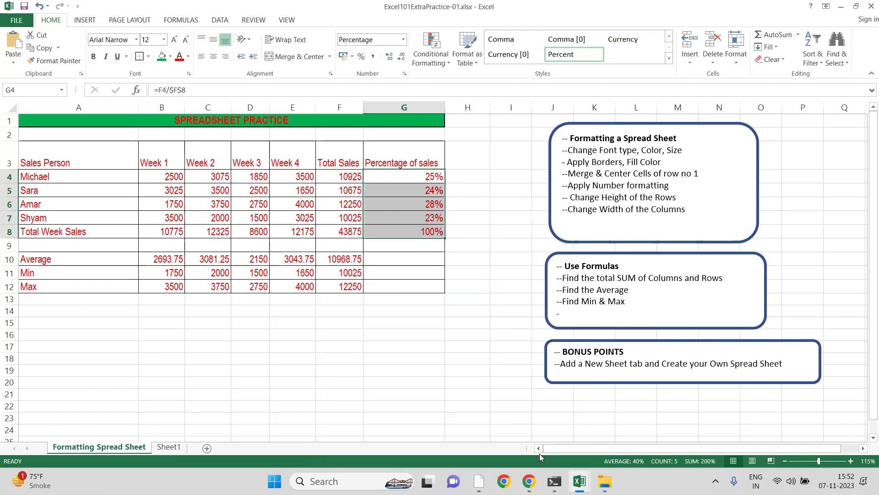
left_click(428, 376)
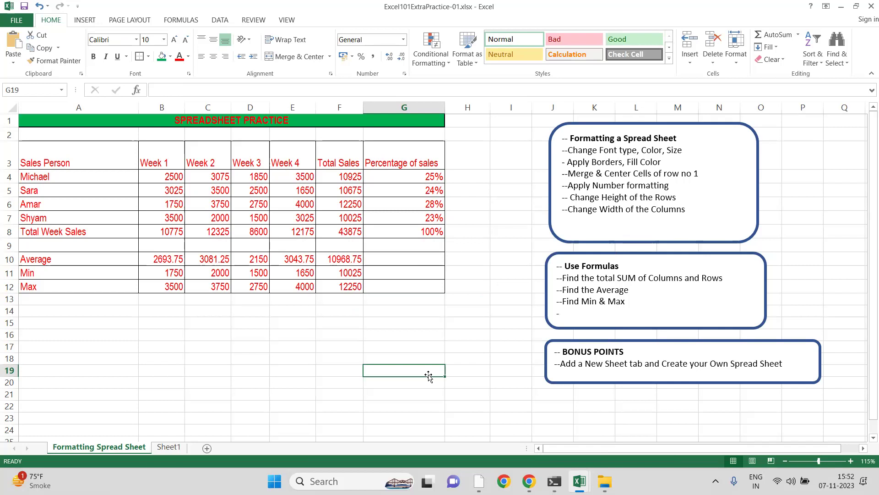
- Add a blank worksheet to the workbook and delete it
left_click(206, 448)
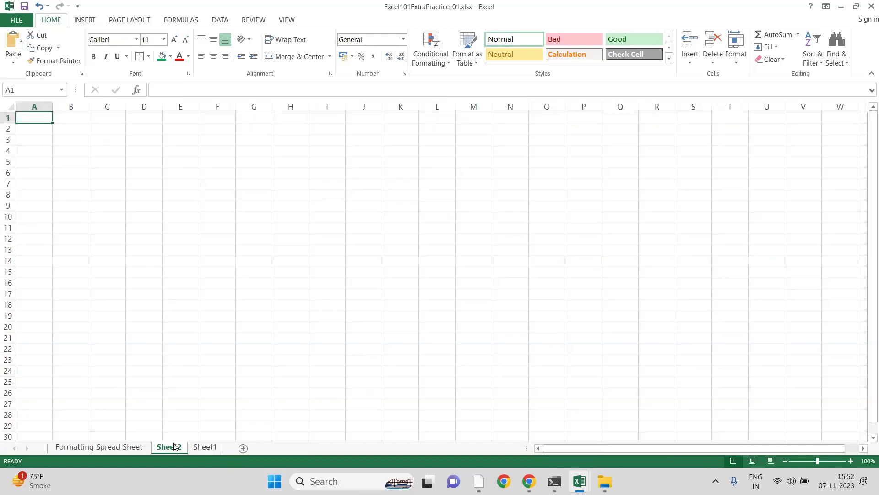
right_click(175, 446)
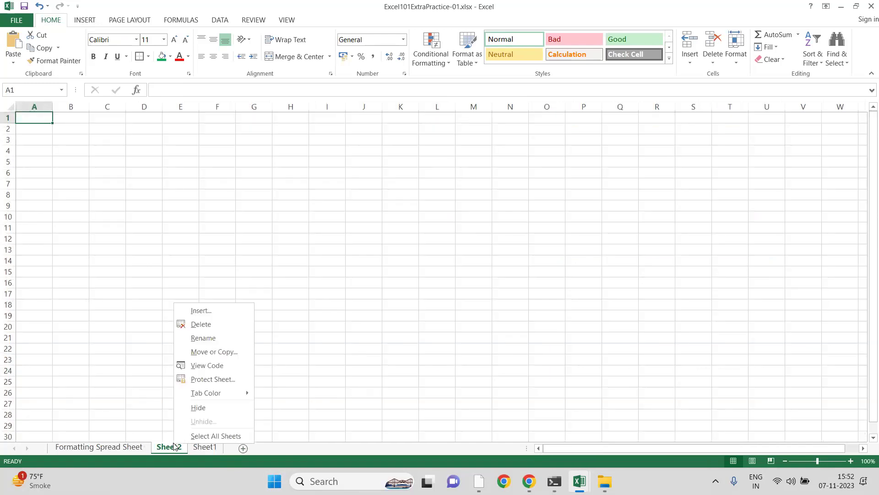
left_click(209, 325)
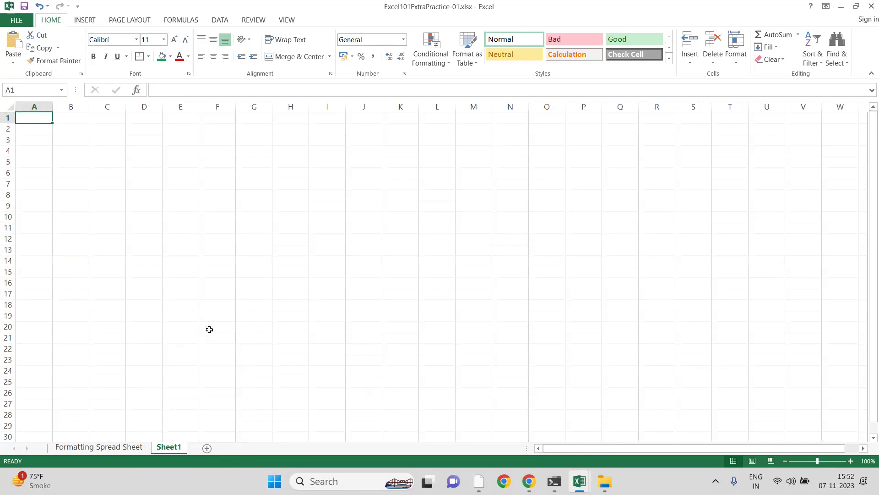
- Rename the Sheet1 worksheet as NewSheet and return to the Formatting Spread Sheet worksheet
right_click(175, 447)
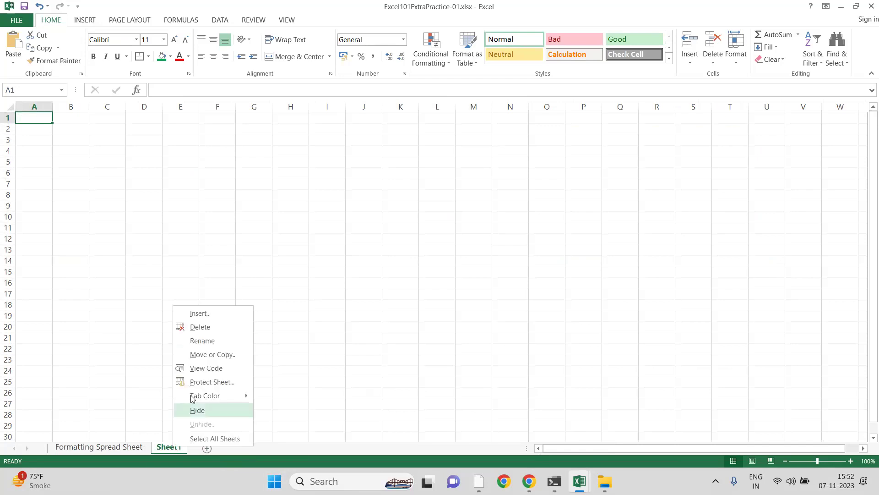
left_click(203, 342)
type("NewShe")
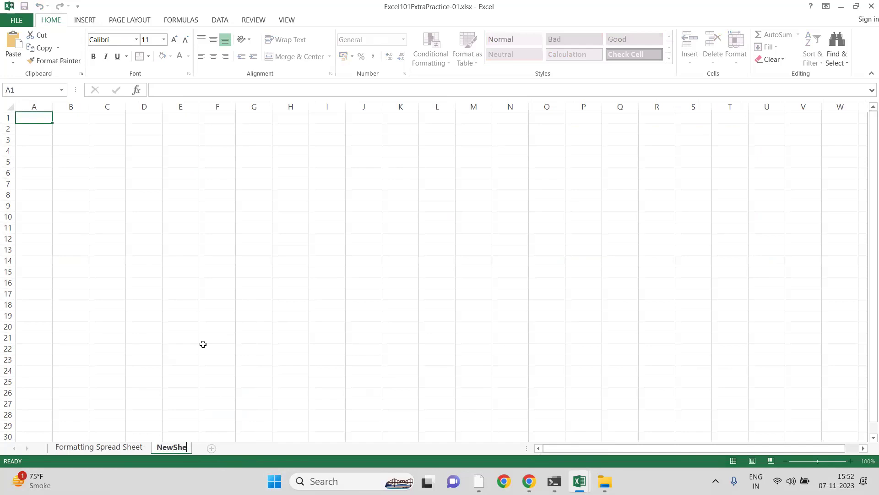
type("et")
left_click(203, 344)
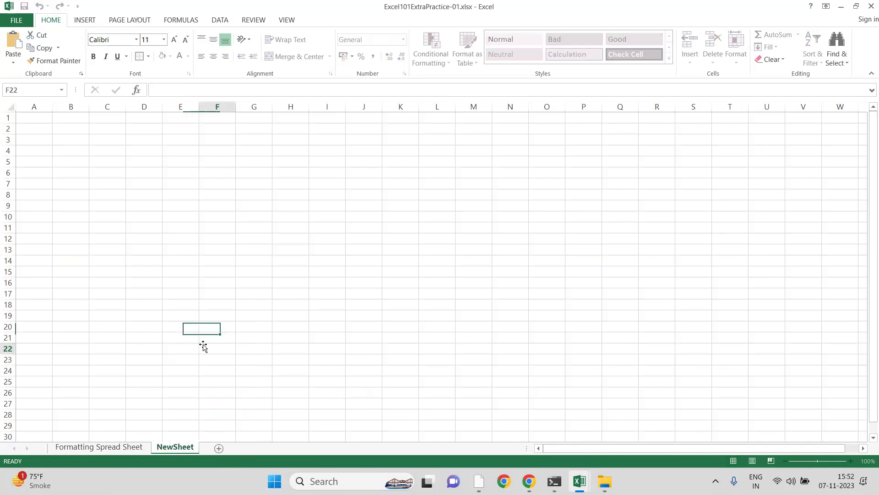
left_click(96, 449)
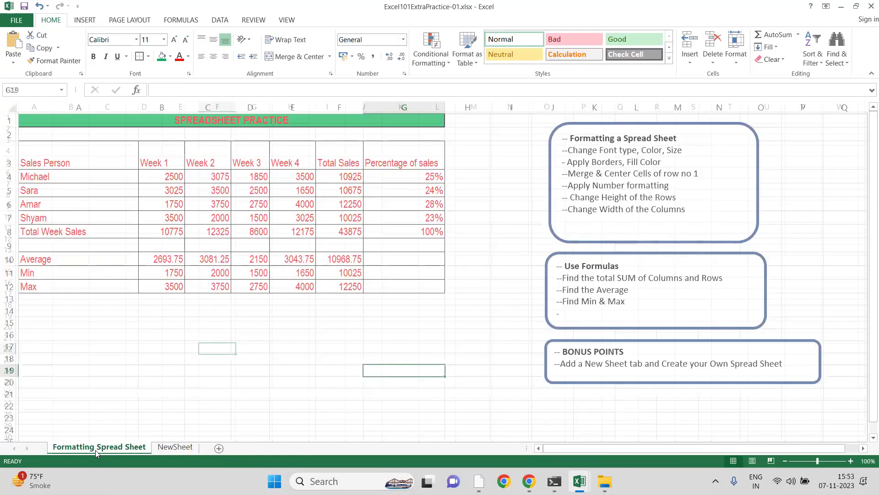
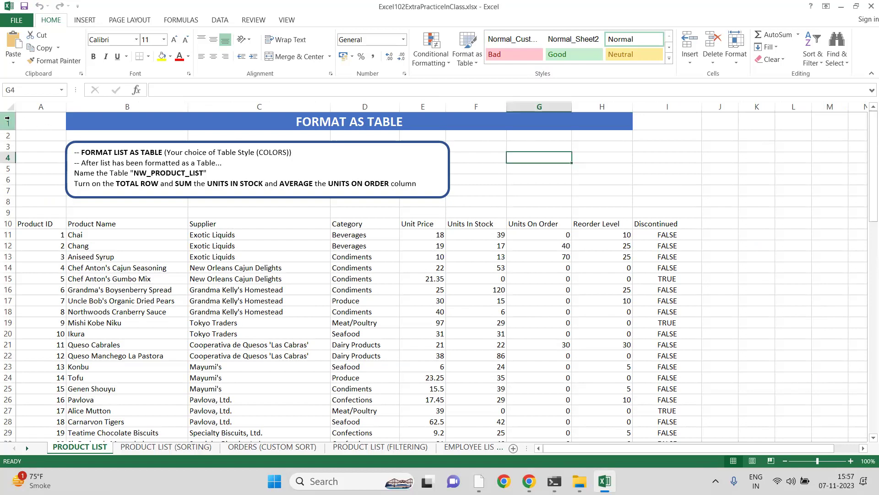
- Delete rows 1 to 9 above the column headings on the PRODUCT LIST sheet
left_click(7, 121)
left_click_drag(7, 121, 8, 212)
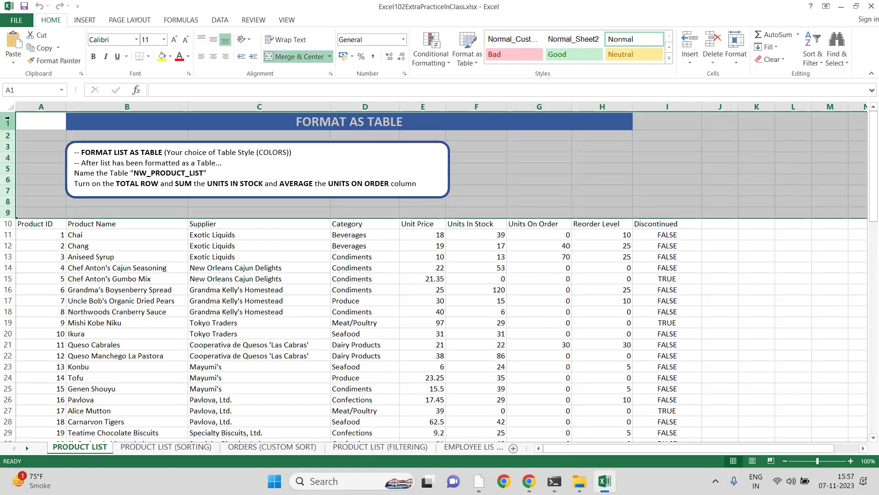
right_click(5, 155)
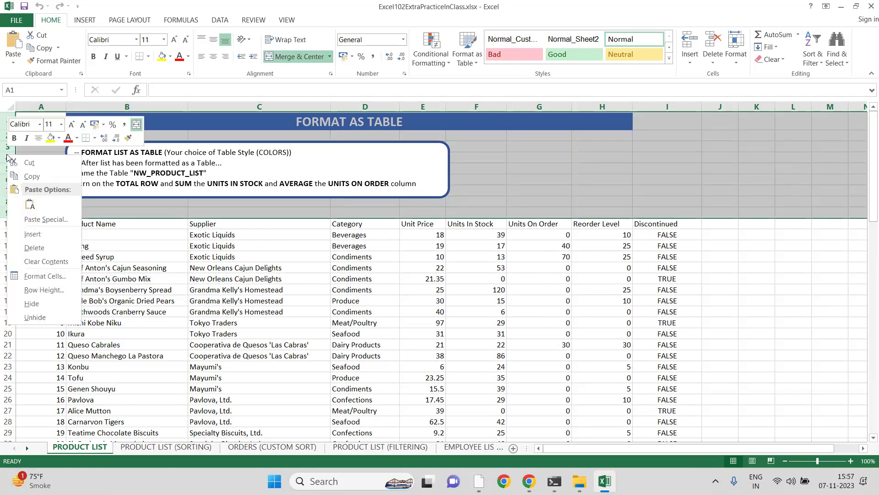
left_click(36, 247)
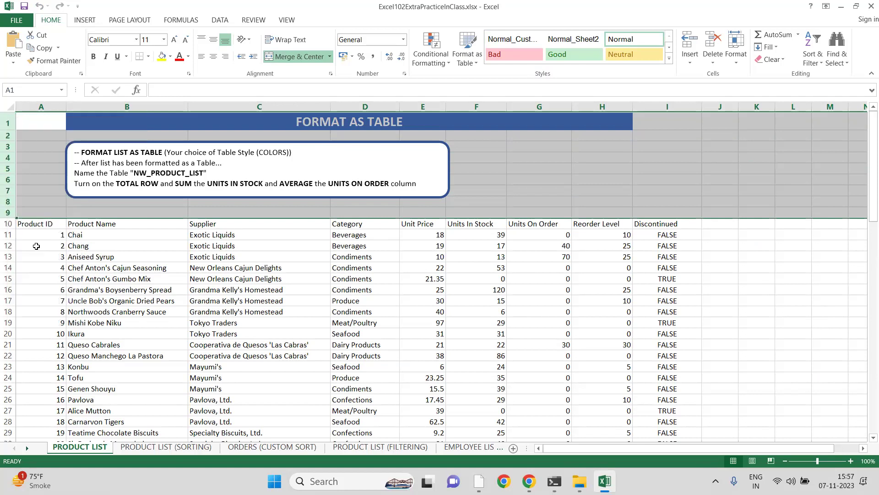
left_click(174, 357)
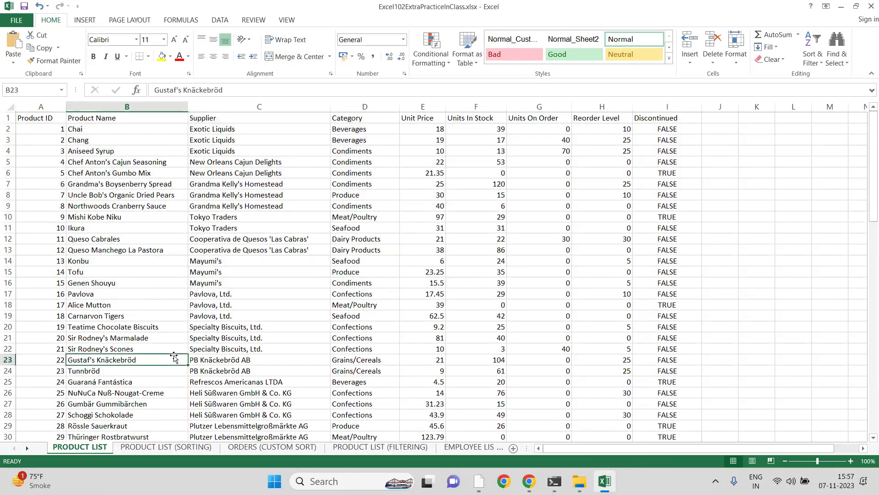
- Format the whole product list, A1:I78, as a table with headers using the first blue Medium table style
key("ctrl+a")
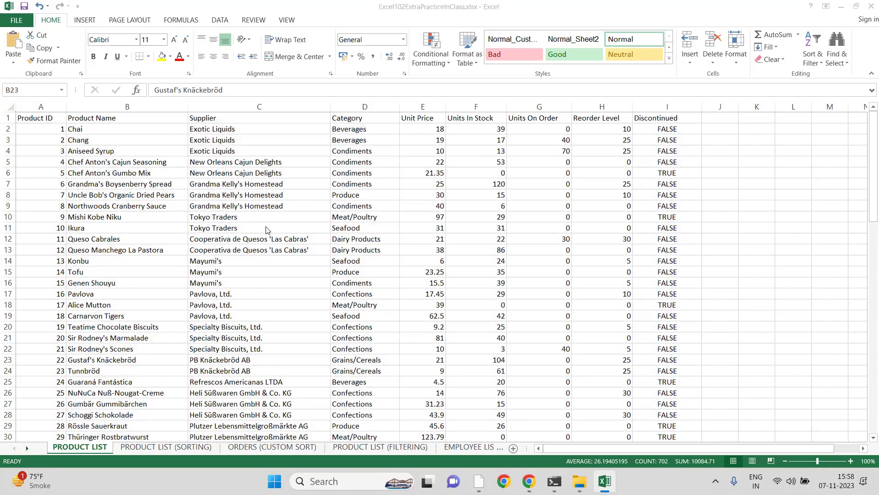
left_click(46, 114)
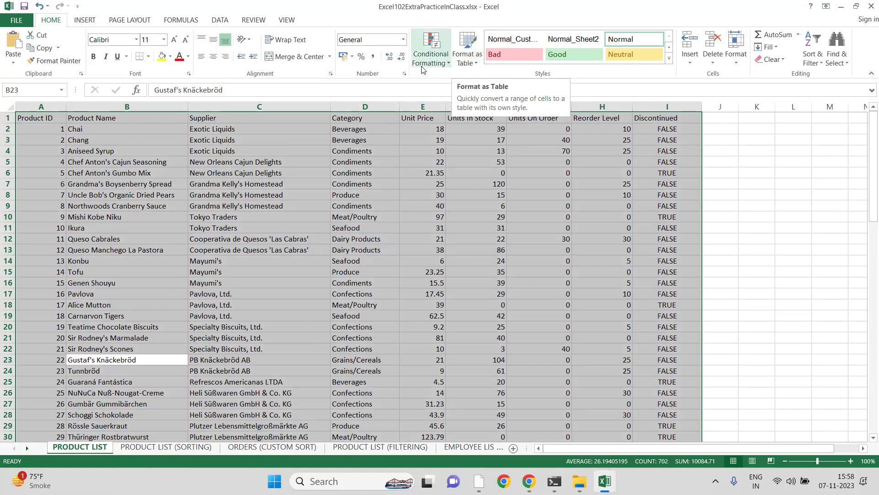
left_click(476, 65)
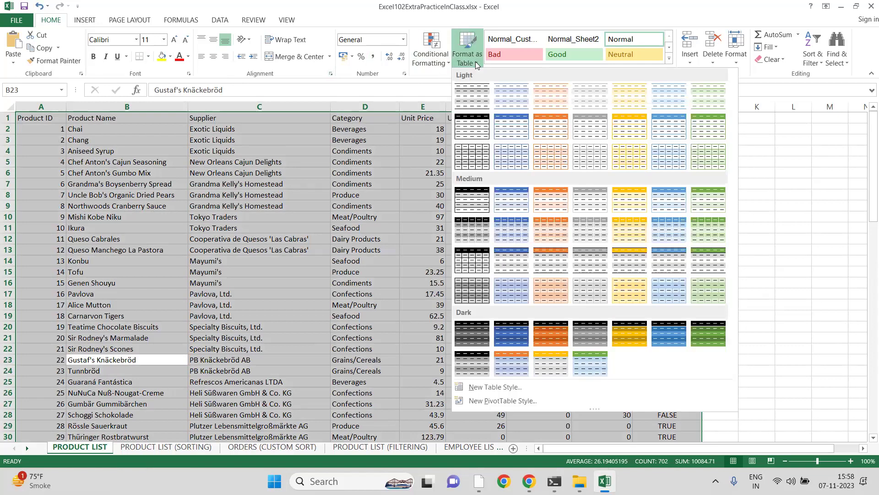
left_click(512, 199)
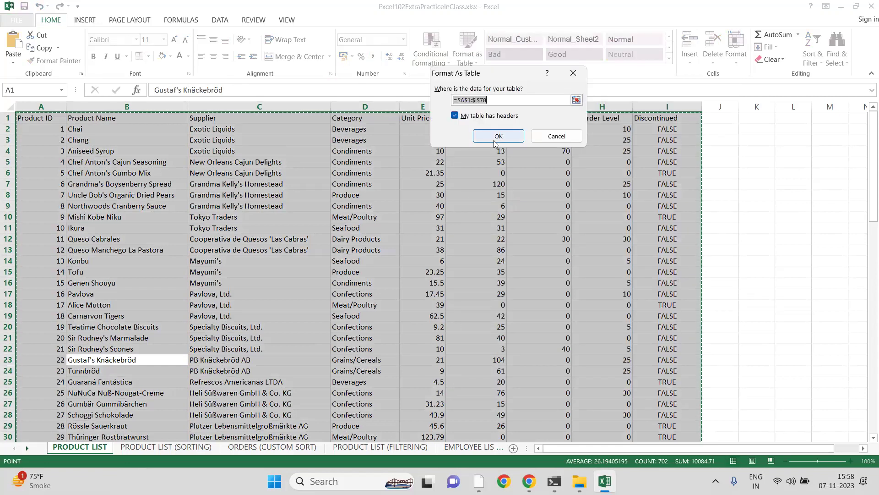
left_click(492, 137)
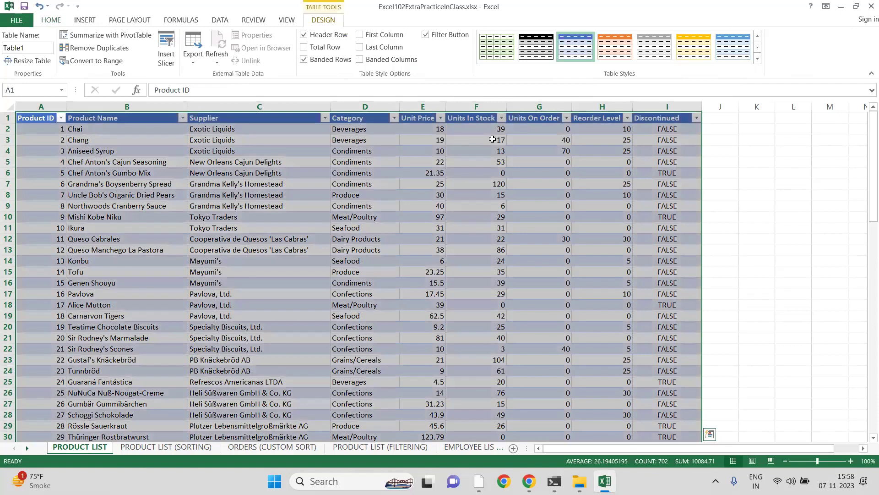
left_click(309, 337)
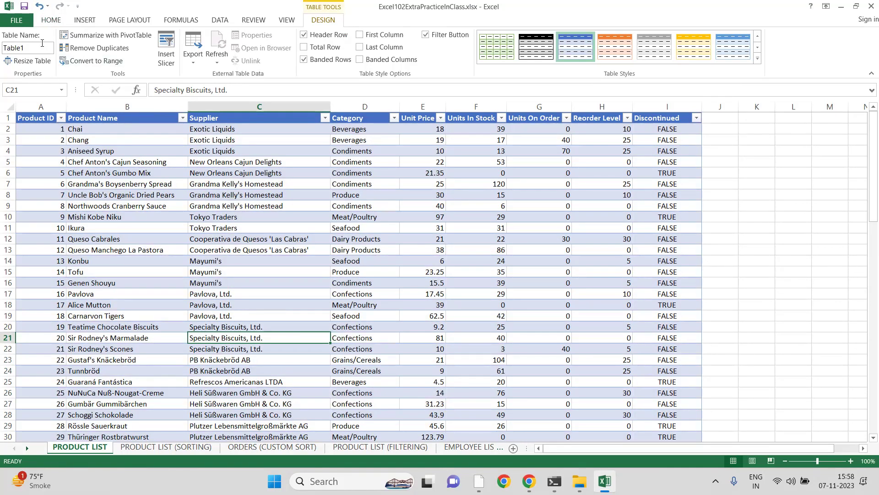
- Name the product table NW_PRODUCT_LIST
left_click(64, 162)
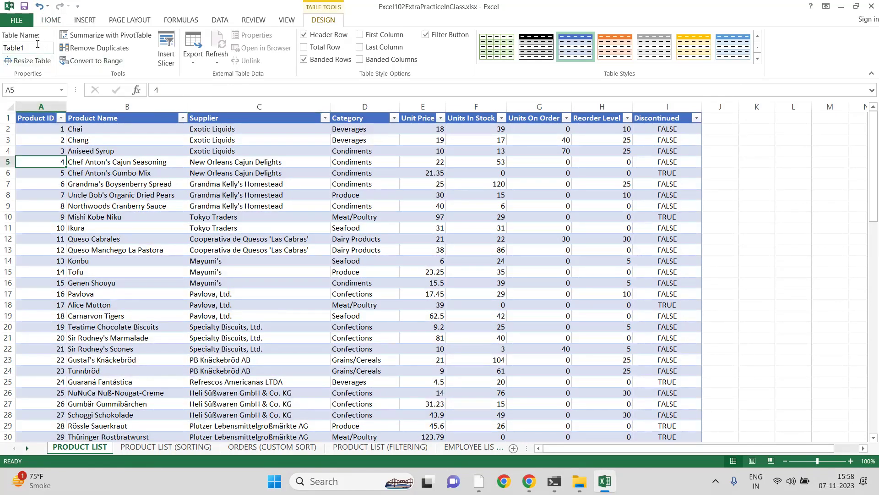
left_click(38, 48)
key("BackSpace")
key("BackSpace")
key("BackSpace")
key("BackSpace")
key("BackSpace")
key("BackSpace")
type("NW_PRODUCT_LIST")
key("Return")
left_click(182, 256)
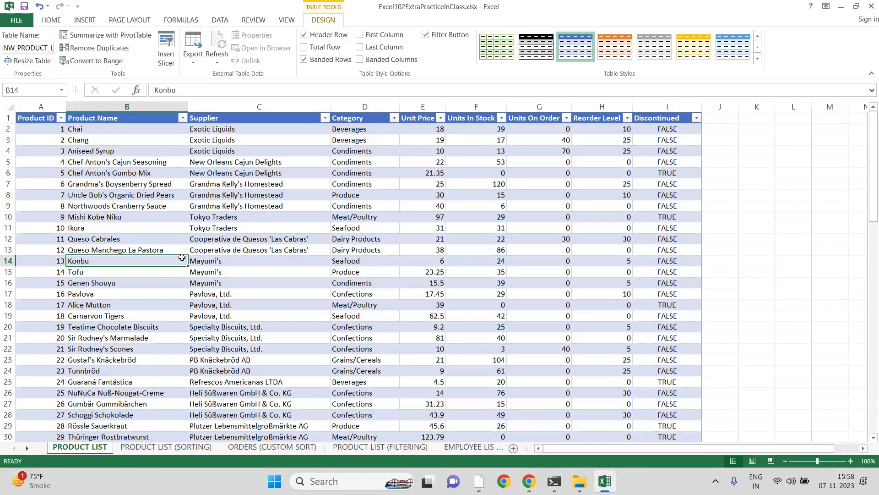
left_click(197, 210)
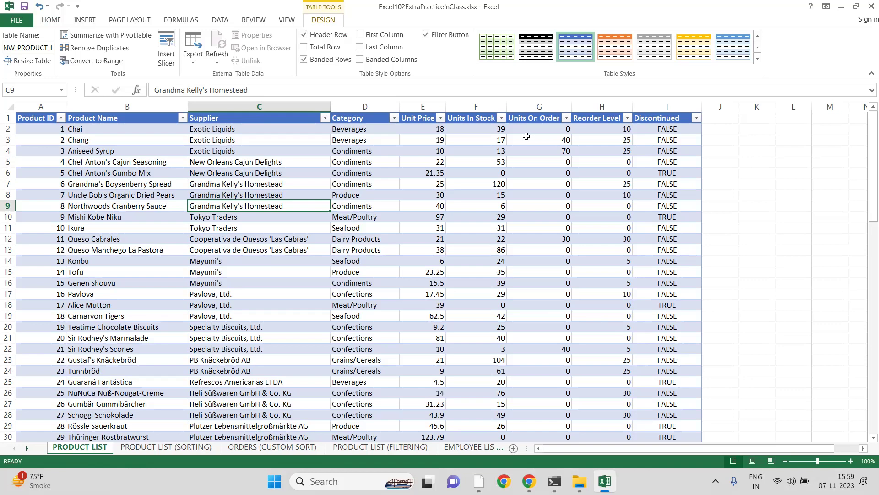
- Look through the Units In Stock column of the product table, moving down the rows and back to its header
left_click(482, 315)
key("Down")
key("Down")
key("Down")
key("Down")
key("Down")
key("Down")
key("Down")
key("Down")
key("Down")
key("Down")
key("Down")
key("Down")
key("Down")
key("Down")
key("Down")
key("Down")
key("Down")
key("Down")
key("Down")
key("Down")
key("Up")
key("Up")
key("Up")
key("Up")
key("Up")
key("Up")
key("Up")
key("Up")
key("Up")
key("Up")
key("Up")
key("Up")
key("Up")
key("Up")
key("Up")
key("Up")
key("Up")
key("Up")
key("Up")
key("Up")
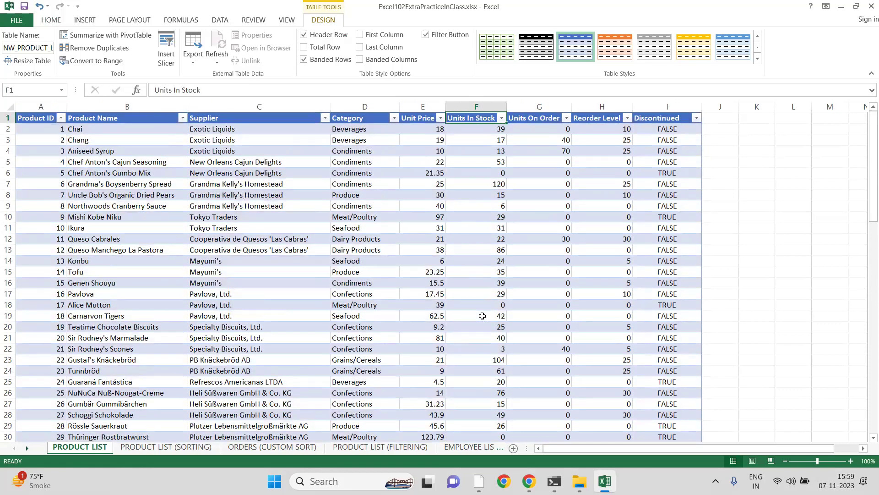
key("Down")
key("Down")
key("Down")
key("Down")
key("Down")
key("Down")
key("Down")
key("Down")
key("Down")
key("Down")
key("Down")
key("Down")
key("Down")
key("Down")
key("Down")
key("Down")
key("Down")
key("Down")
key("Down")
key("Down")
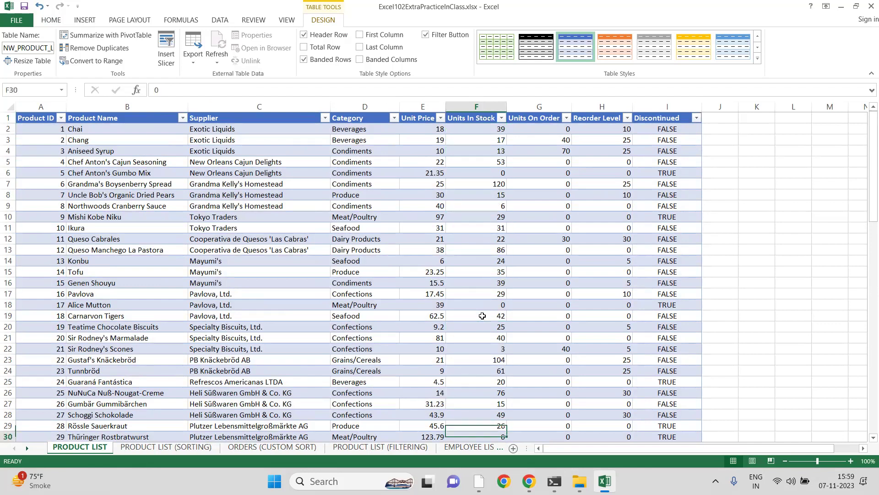
key("Down")
key("Down")
key("Down")
key("Down")
key("Down")
key("Down")
key("Down")
key("Down")
key("Down")
key("Down")
key("Up")
key("Up")
key("Up")
key("Up")
key("Up")
key("Up")
key("Up")
key("Up")
key("Up")
key("Up")
key("Up")
key("Up")
key("Up")
key("Up")
key("Up")
key("Up")
key("Up")
key("Up")
key("Up")
key("Up")
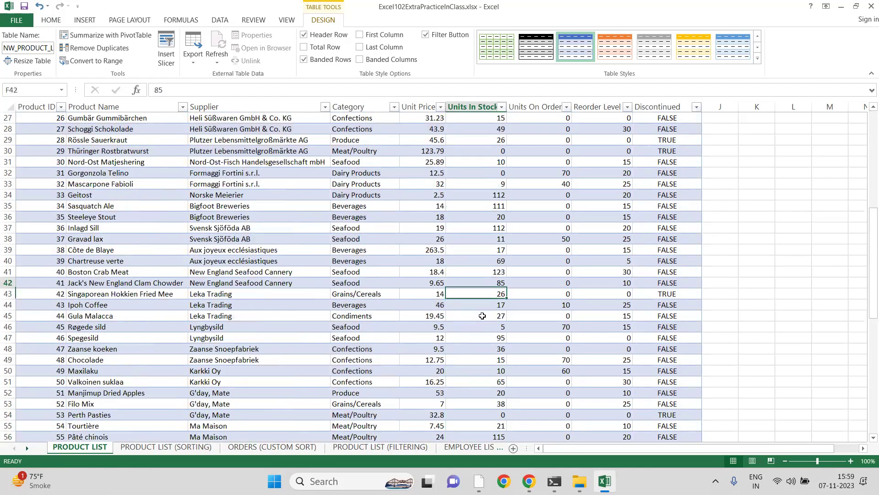
key("Up")
key("Up")
key("Up")
key("Up")
key("Up")
key("Up")
key("Up")
key("Up")
key("Up")
key("Up")
key("Up")
key("Up")
key("Up")
key("Up")
key("Up")
key("Up")
key("Up")
key("Up")
key("Up")
key("Up")
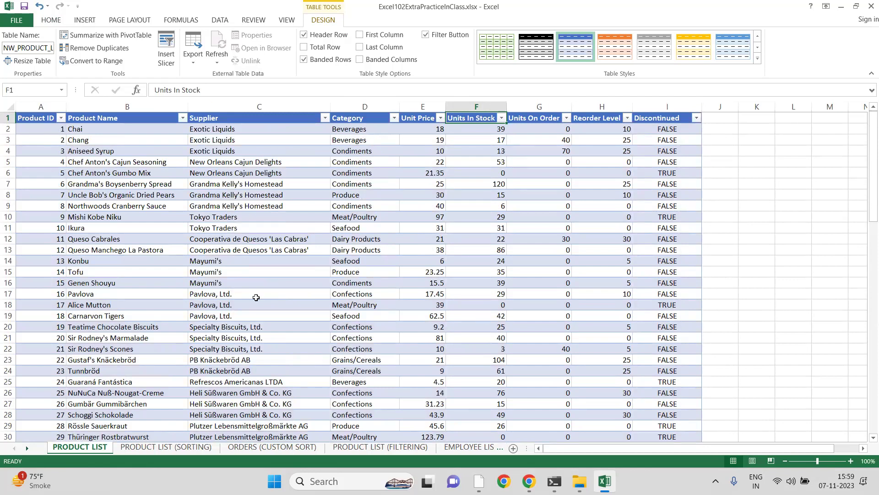
- Freeze the header row of the product table so it stays visible while scrolling
left_click(7, 118)
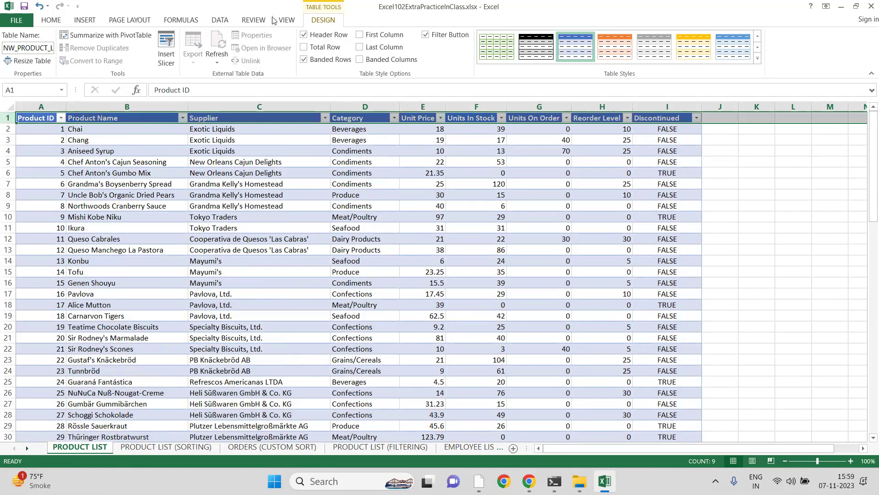
left_click(289, 20)
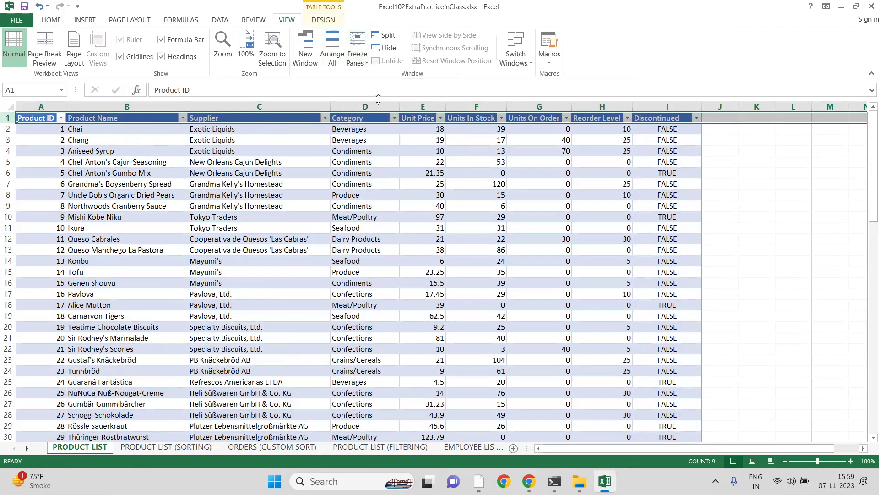
left_click(365, 64)
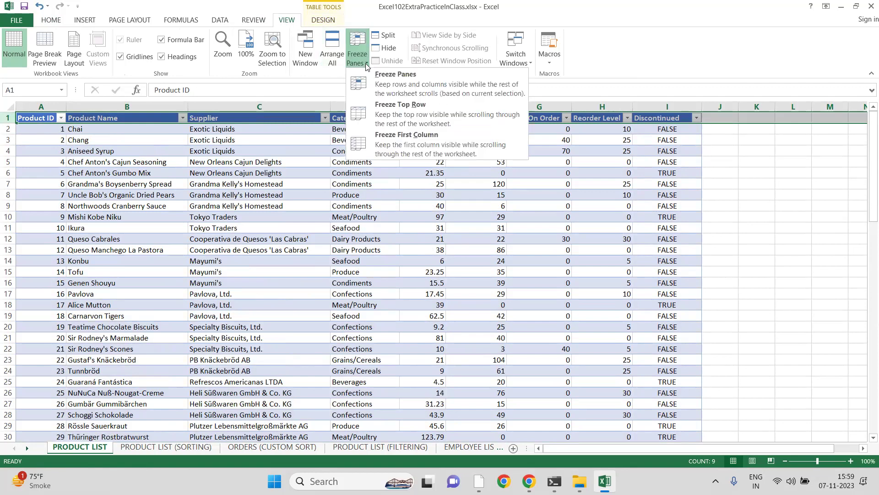
left_click(400, 108)
- Look through the Supplier column of the product table, moving down to the empty row below the last product
left_click(317, 292)
key("Down")
key("Down")
key("Down")
key("Down")
key("Down")
key("Down")
key("Down")
key("Down")
key("Down")
key("Down")
key("Down")
key("Down")
key("Down")
key("Down")
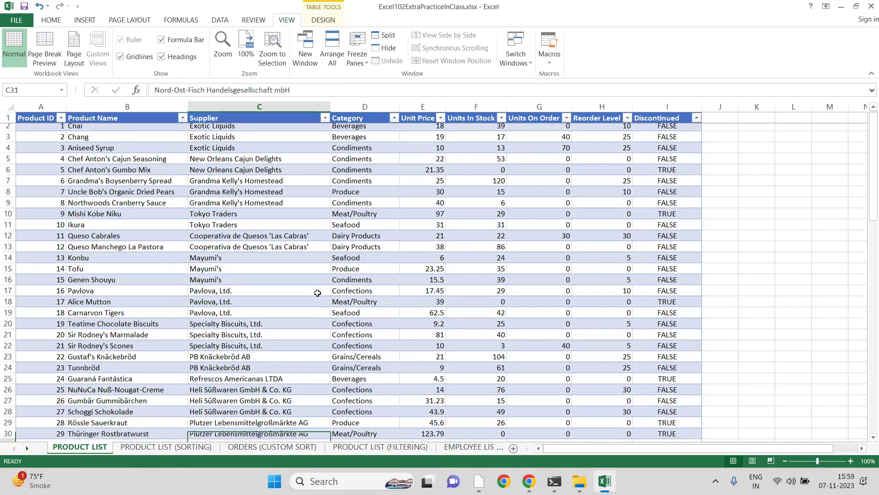
key("Down")
key("Down")
key("Down")
key("Down")
key("Down")
key("Down")
key("Down")
key("Down")
key("Down")
key("Down")
key("Down")
key("Down")
key("Down")
key("Down")
key("Down")
key("Down")
key("Down")
key("Down")
key("Down")
key("Down")
key("Up")
key("Up")
key("Up")
key("Up")
key("Up")
key("Up")
key("Up")
key("Up")
key("Up")
key("Up")
key("Up")
key("Up")
key("Up")
key("Up")
key("Up")
key("Up")
key("Up")
key("Up")
key("Down")
key("Down")
key("Down")
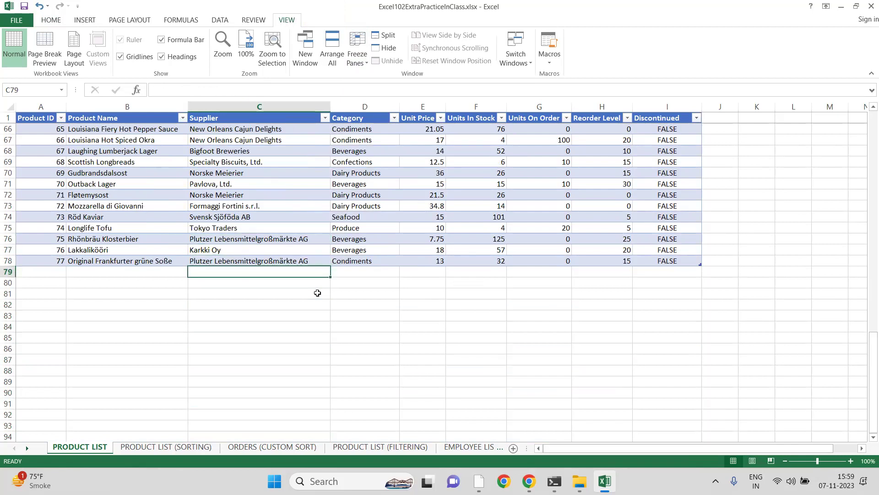
- Try to total the whole Units In Stock column, header included, with a SUM formula in F79, and clear the cell
key("Right")
key("Right")
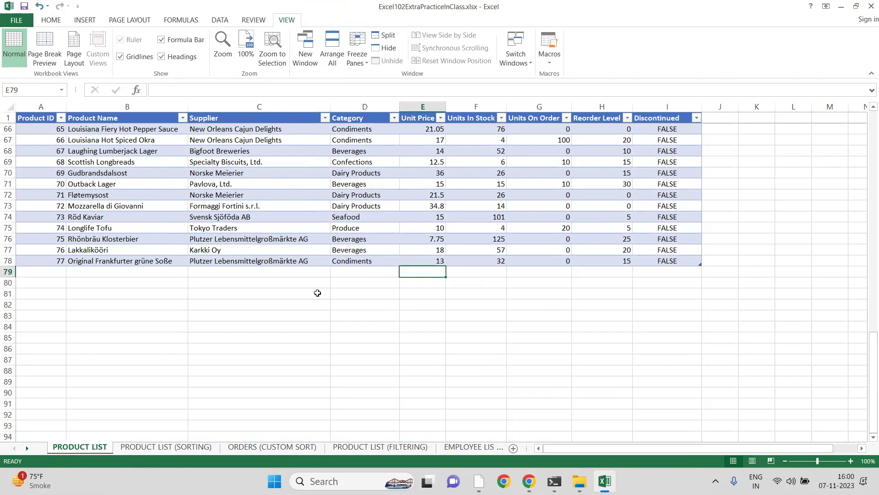
key("Right")
type("=")
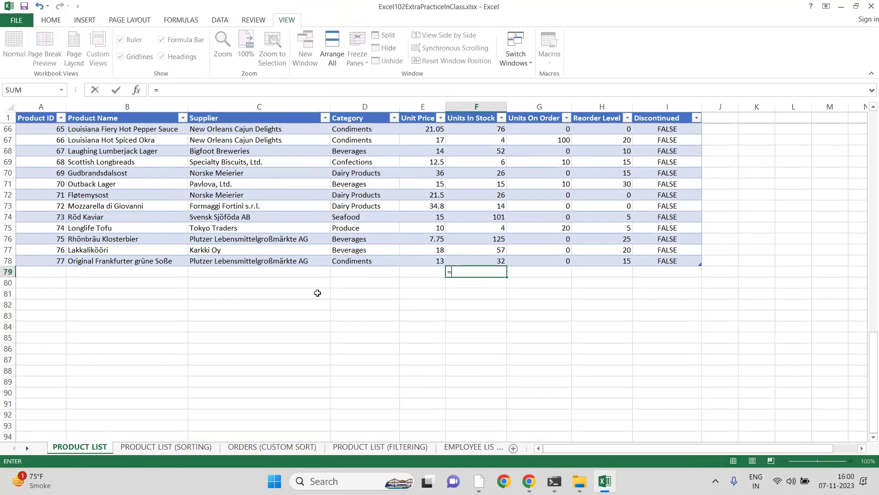
type("sum(")
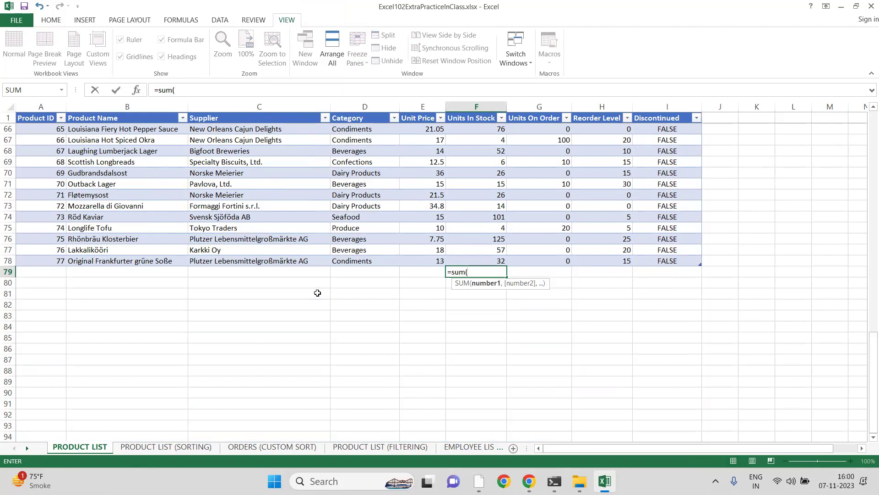
left_click(484, 259)
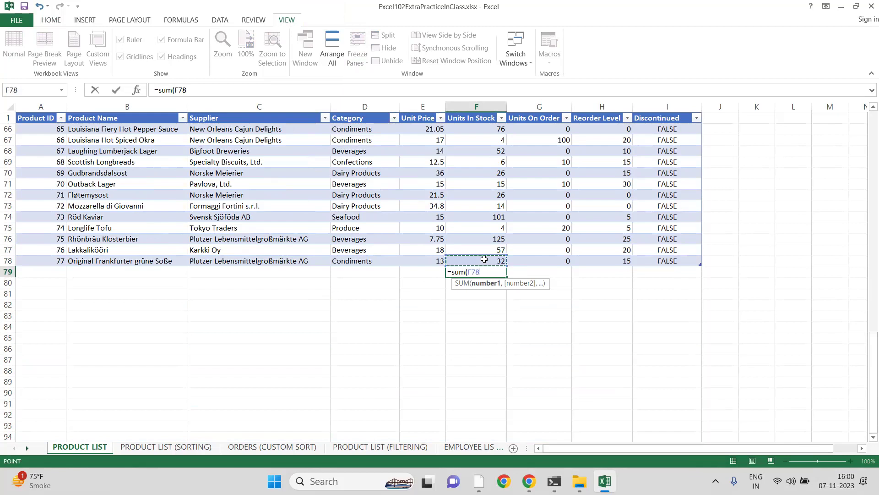
key("ctrl+shift+Up")
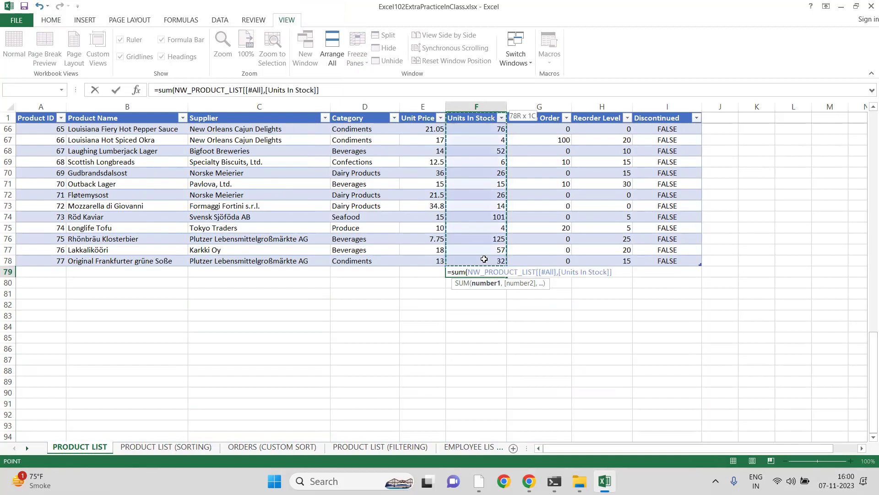
type(")")
key("Return")
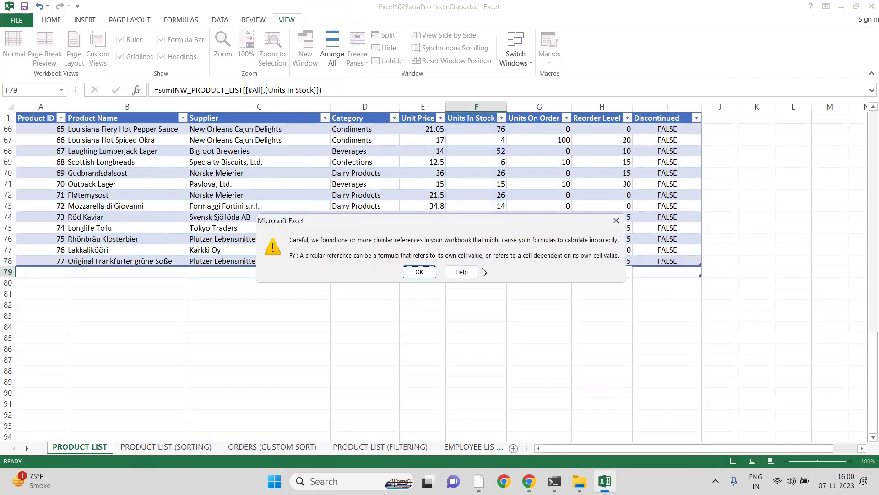
left_click(616, 220)
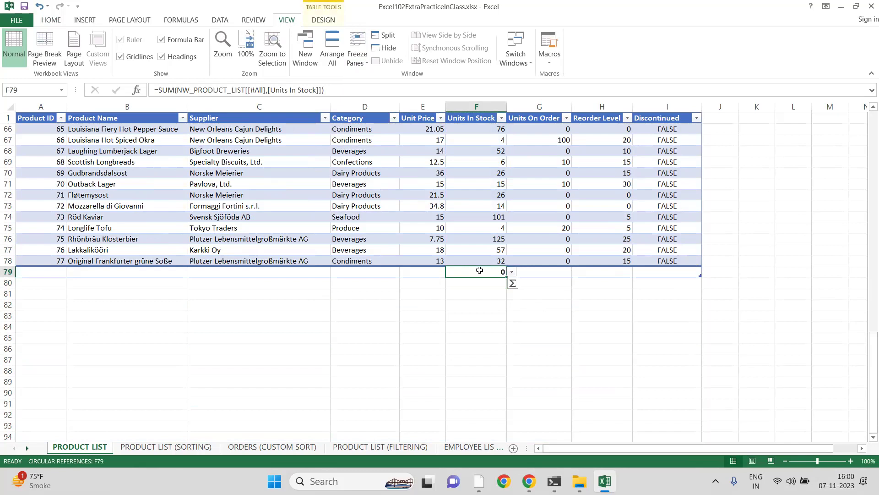
key("Delete")
- Enter a SUM formula in F79 that totals the Units In Stock values from F2 down
type("=sum")
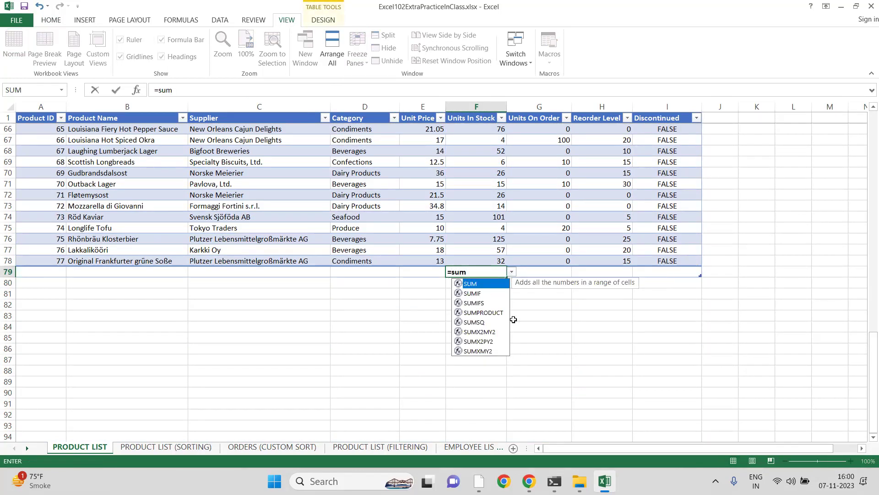
type("(")
left_click_drag(866, 344, 530, 130)
left_click(480, 130)
key("ctrl+shift+Down")
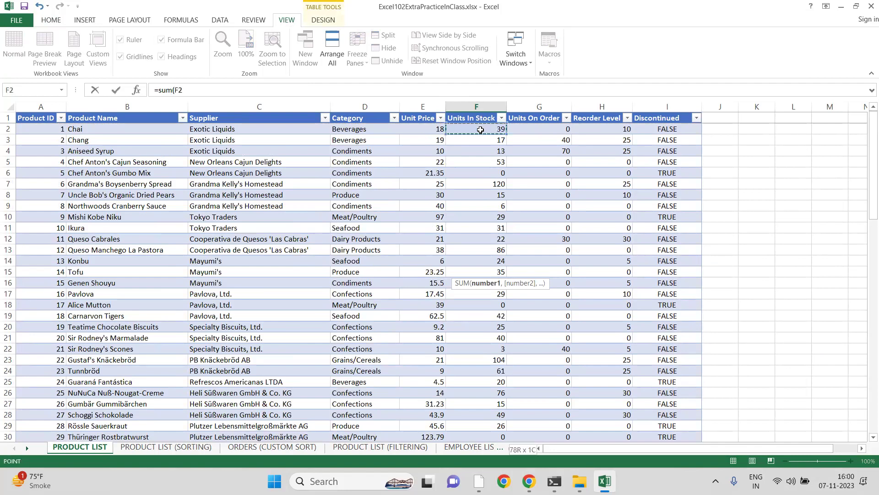
type(")")
key("Return")
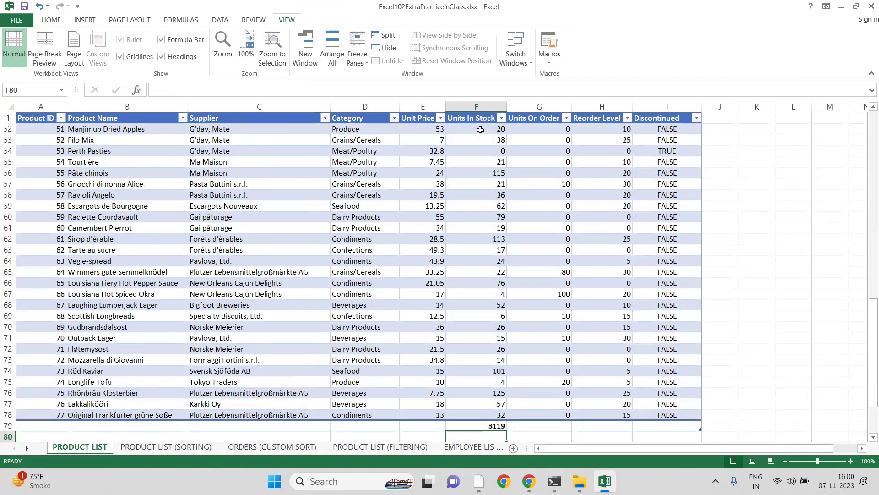
- Enter an AVERAGE formula in G79 for the Units On Order values from G2 down
key("Up")
key("Right")
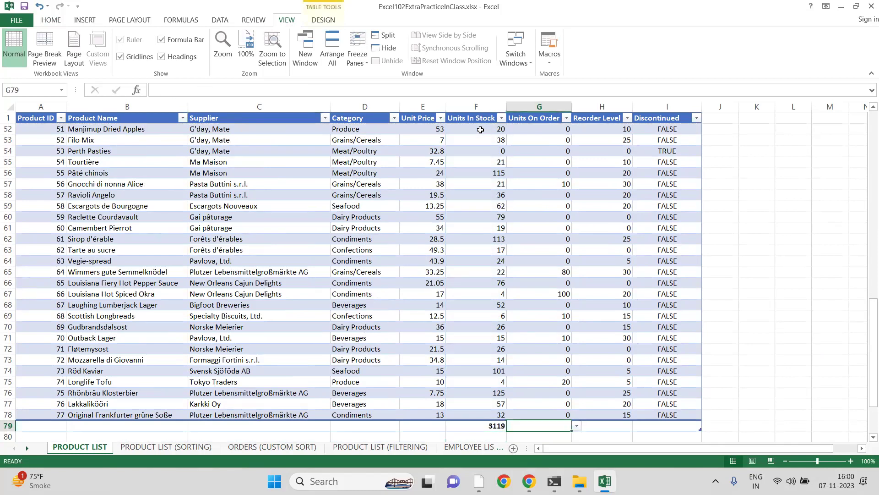
type("=averahge")
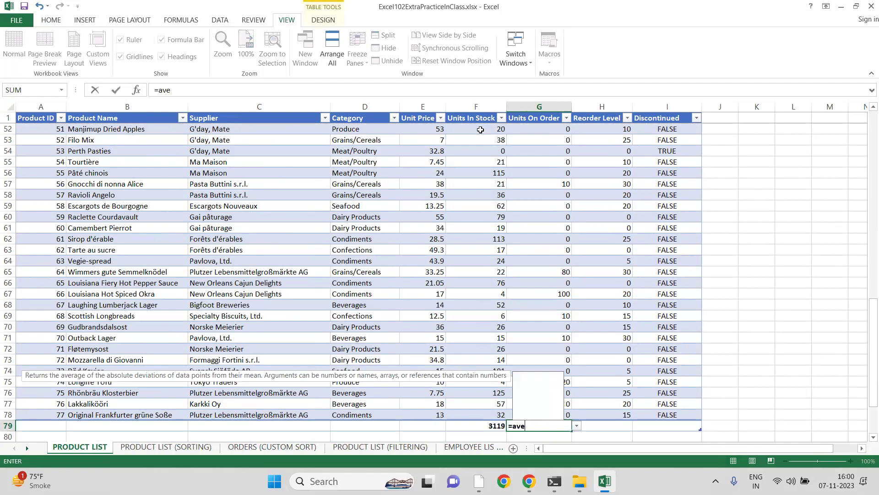
key("BackSpace")
key("BackSpace")
key("BackSpace")
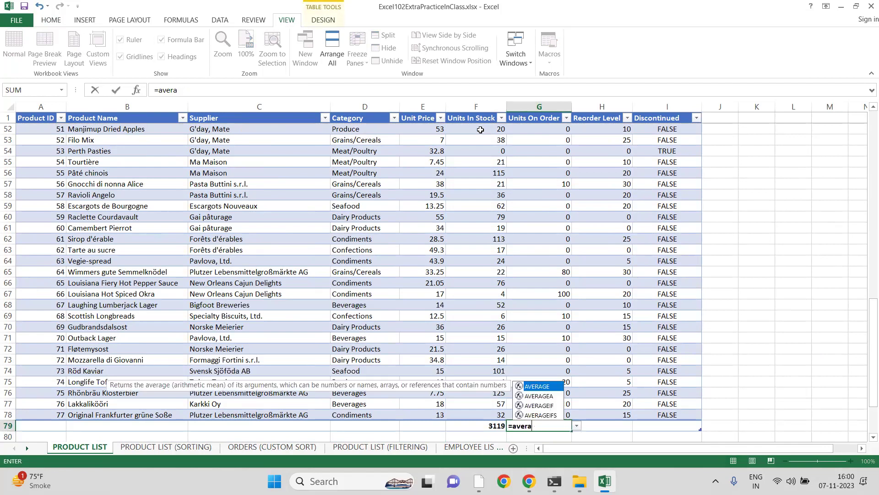
type("ge(")
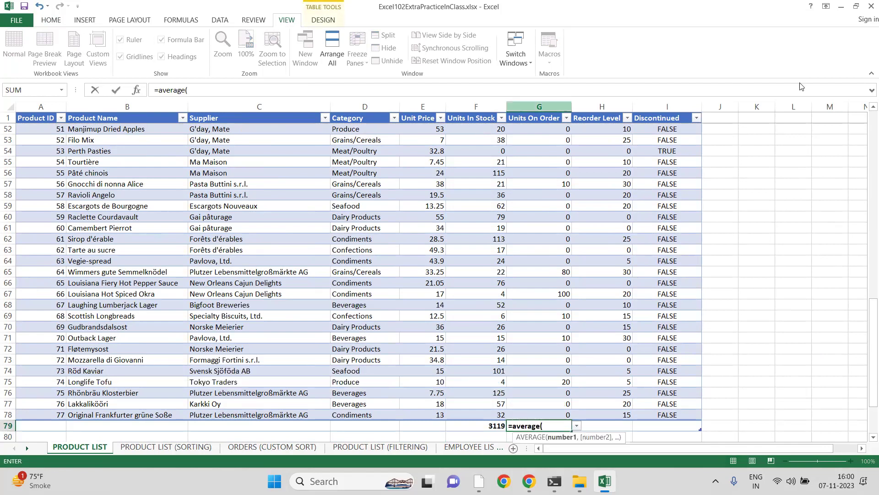
left_click_drag(865, 305, 865, 98)
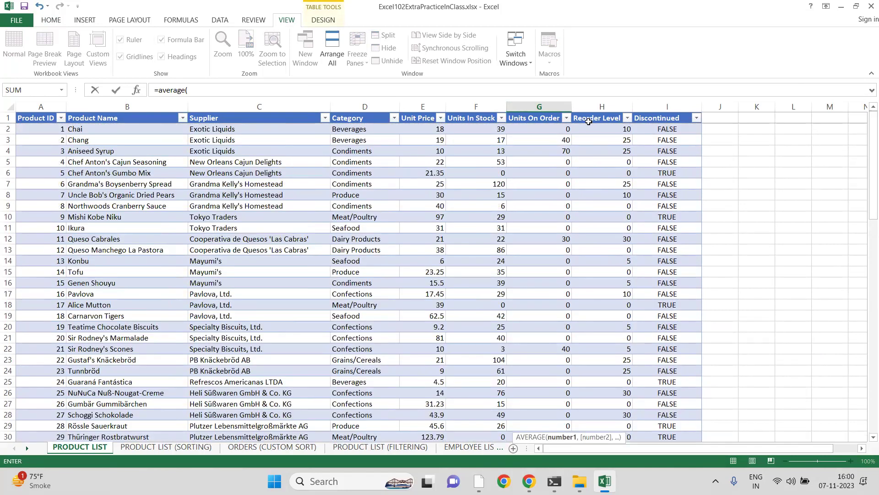
left_click(556, 129)
key("ctrl+shift+Down")
type(")")
key("Return")
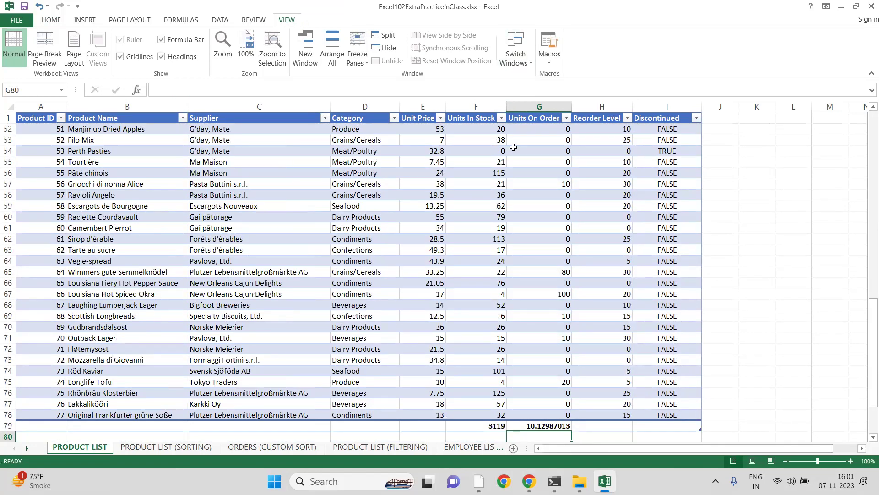
key("alt+Tab")
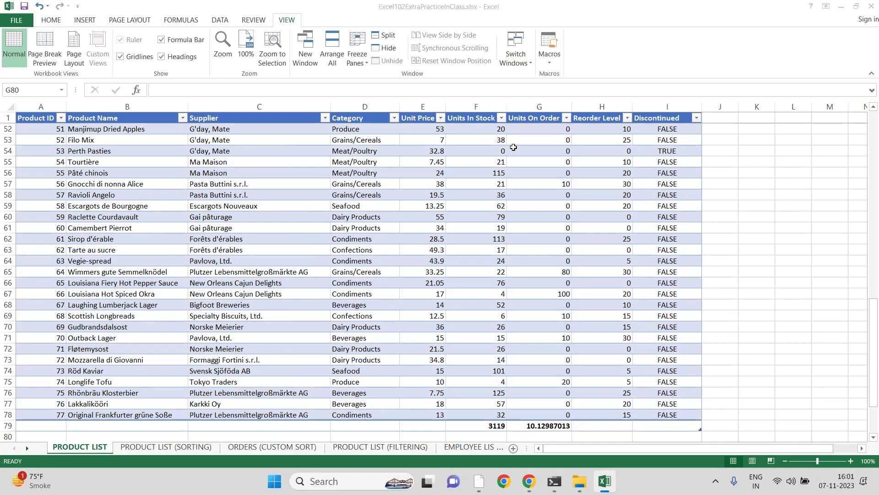
key("alt+Tab")
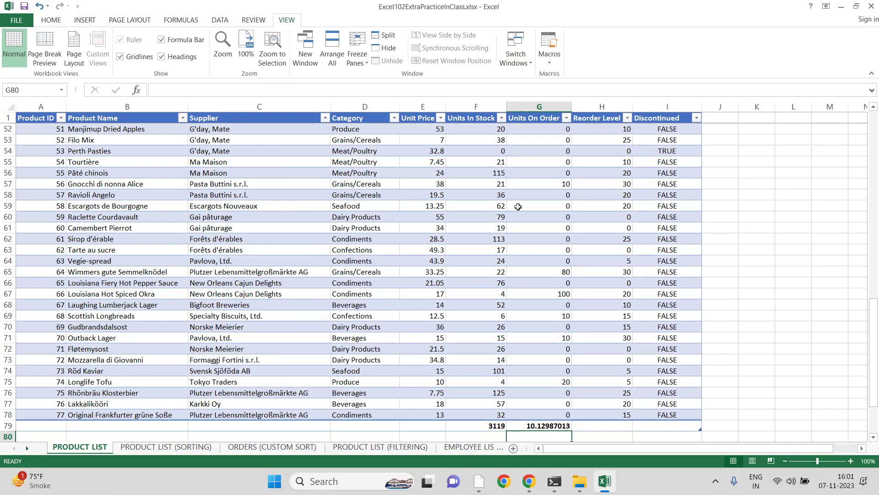
key("alt+Tab")
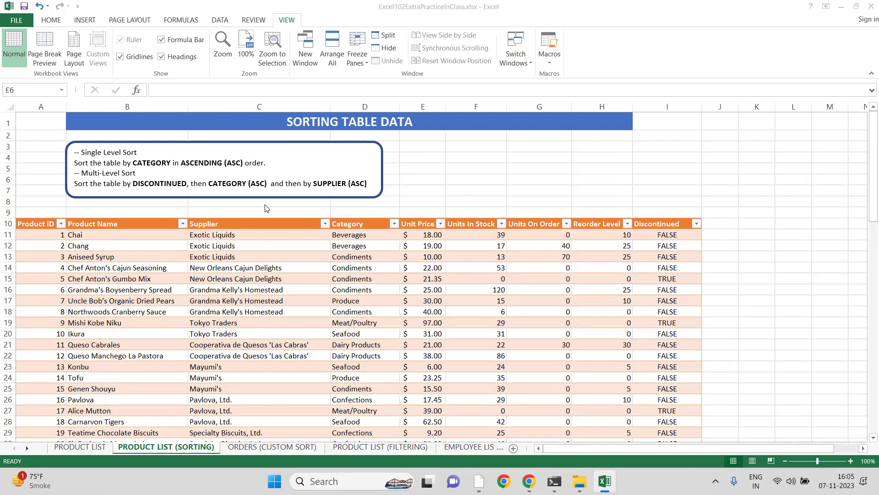
- Sort the table on the PRODUCT LIST (SORTING) sheet by Category from A to Z
left_click(395, 225)
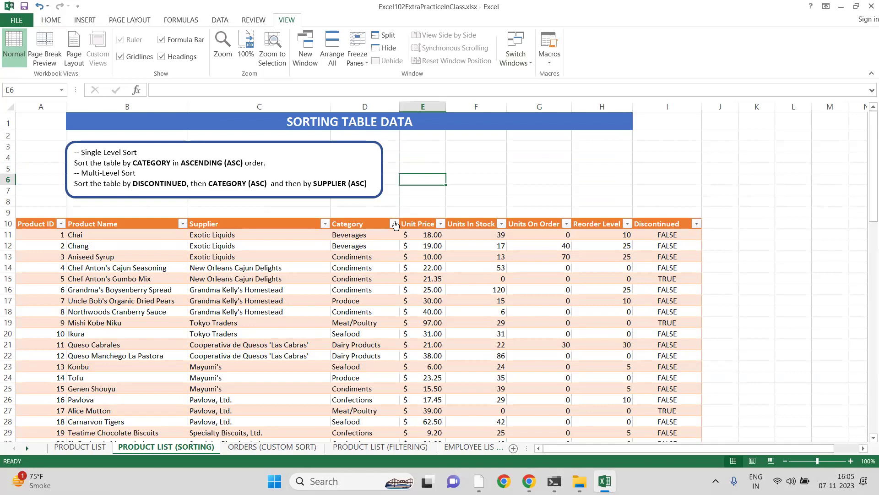
left_click(394, 224)
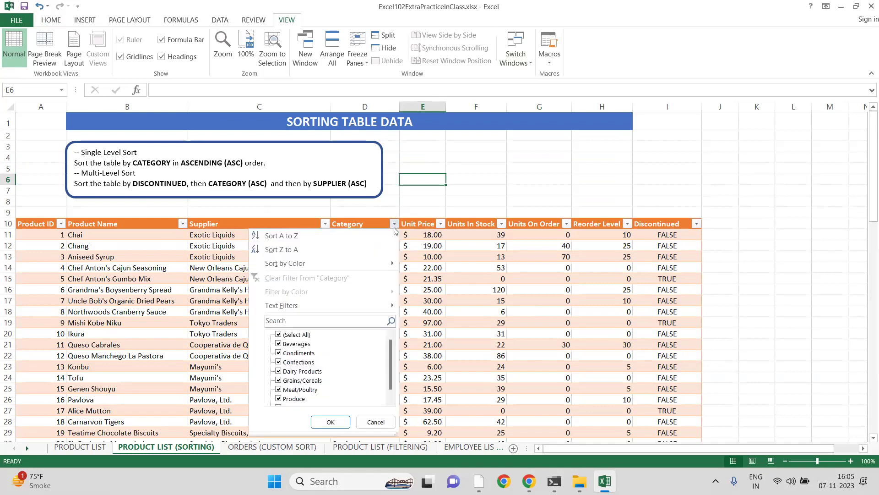
left_click(296, 237)
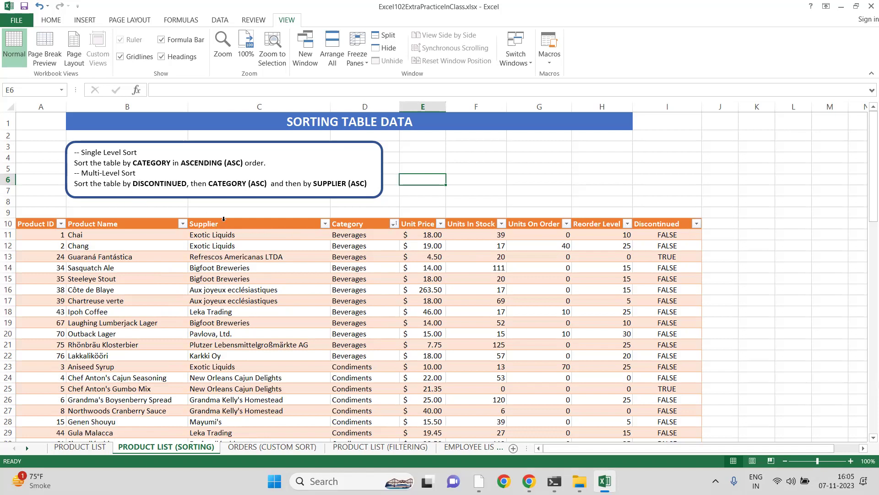
- Sort the product table by Discontinued from smallest to largest
left_click(696, 225)
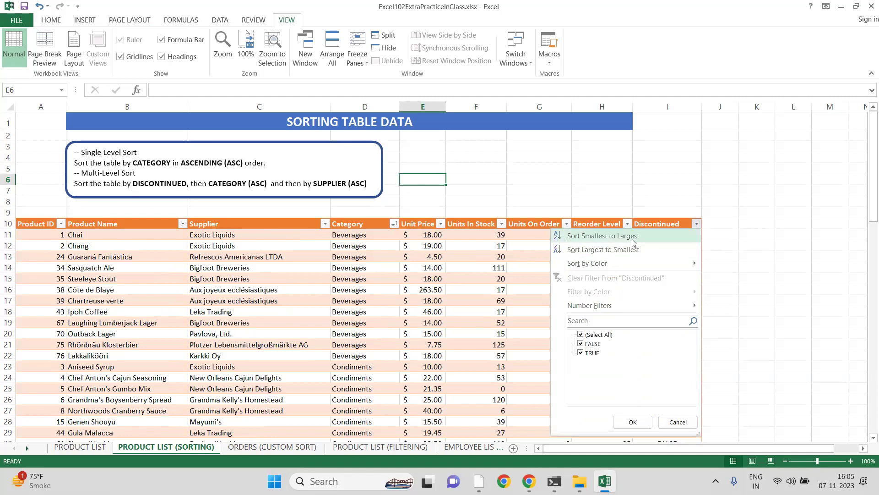
left_click(633, 421)
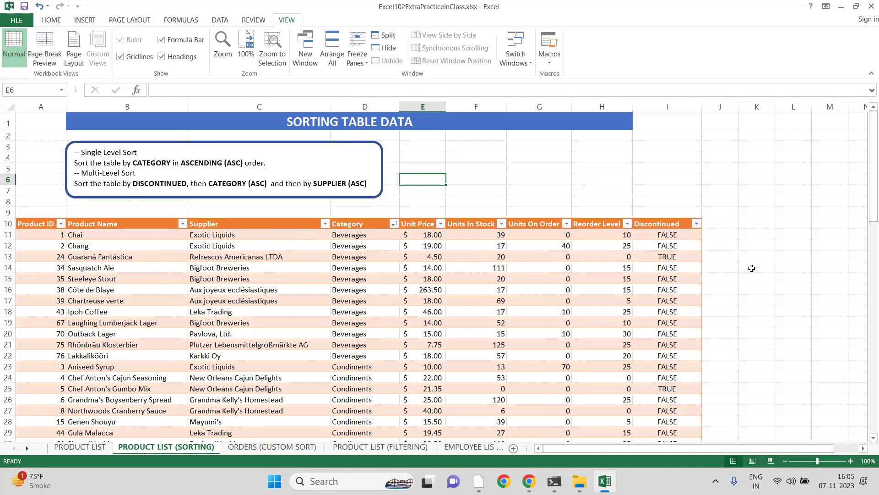
left_click(697, 224)
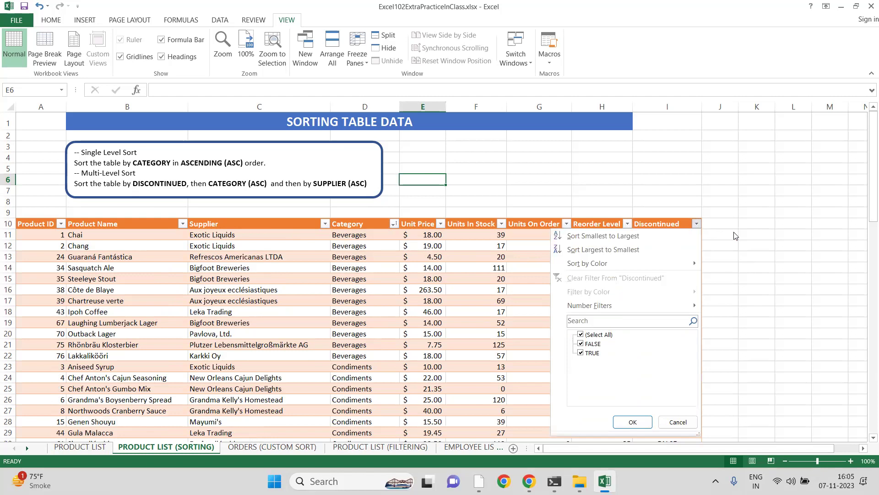
left_click(635, 236)
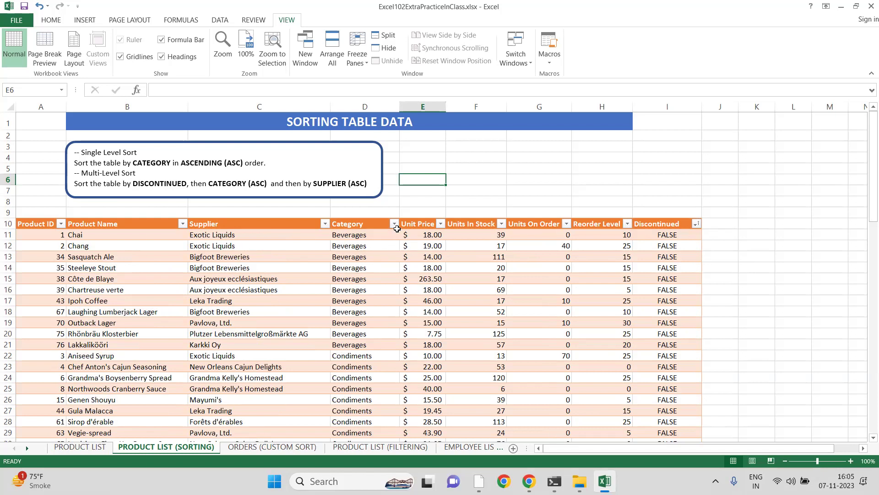
- Sort the product table by Category from A to Z, followed by a sort on Supplier from A to Z
left_click(394, 224)
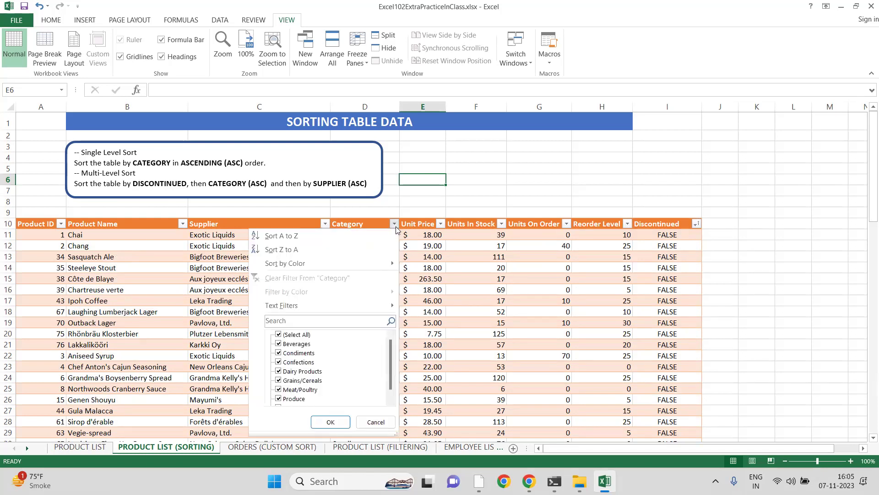
left_click(274, 236)
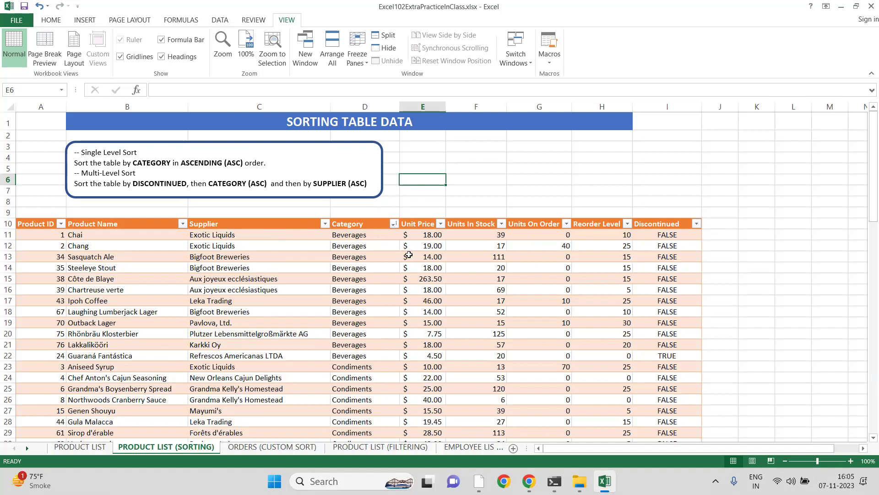
left_click(324, 224)
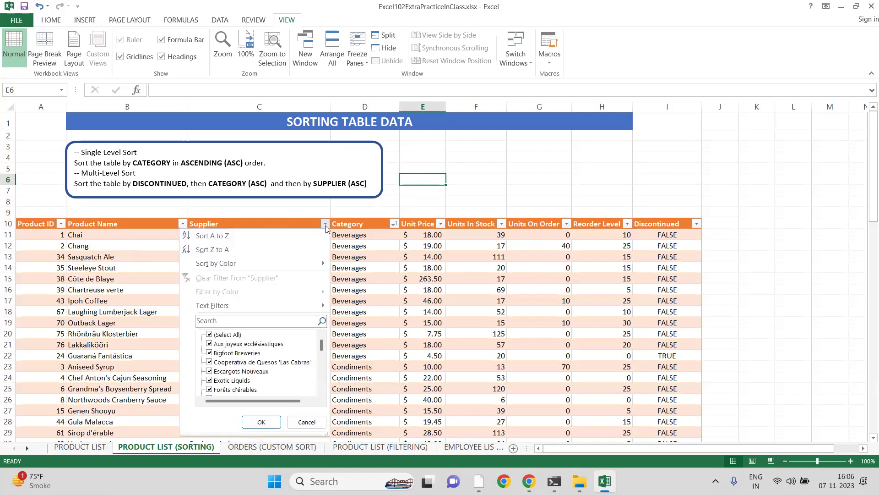
left_click(223, 239)
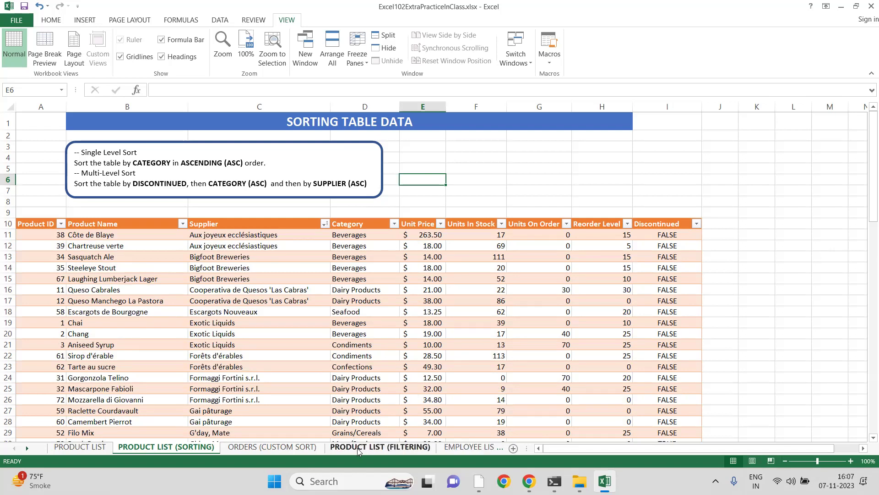
left_click(268, 447)
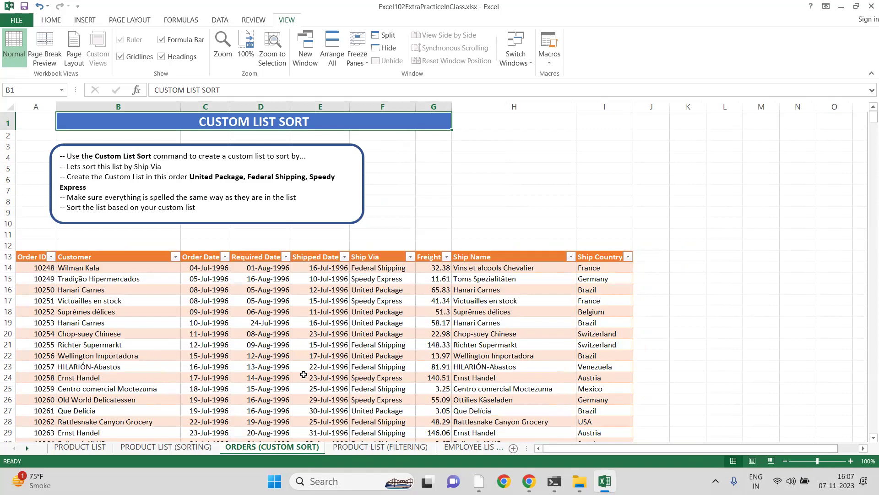
left_click(168, 448)
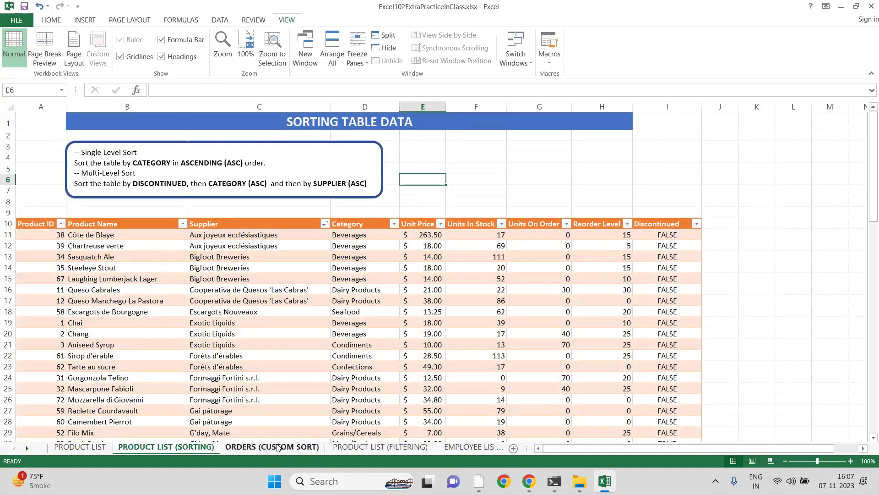
left_click(278, 447)
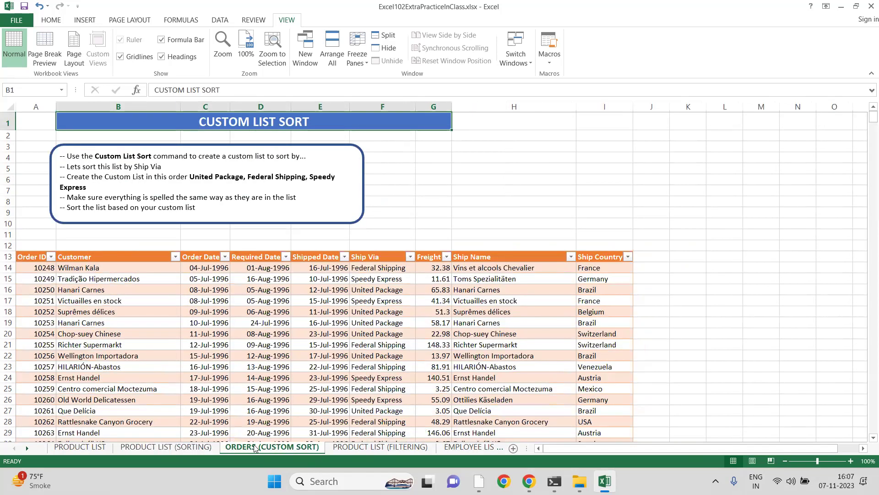
left_click(204, 446)
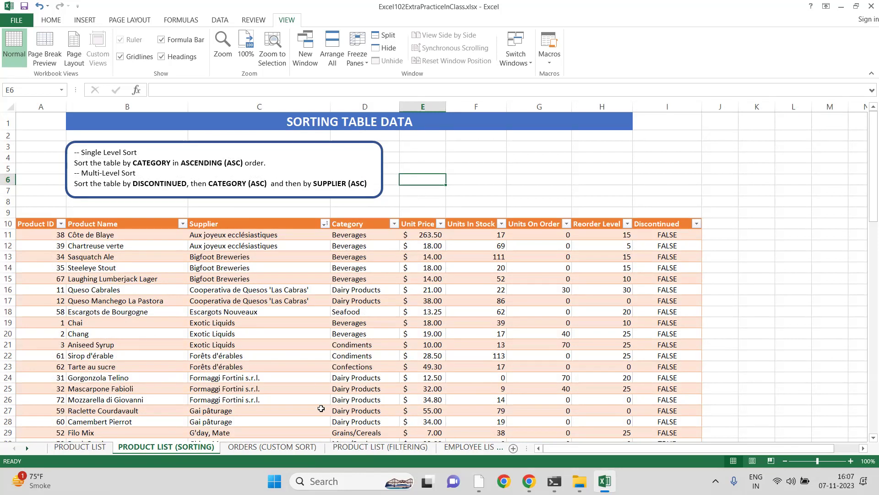
- Sort the orders table on the ORDERS (CUSTOM SORT) sheet by Ship Via from A to Z
left_click(290, 450)
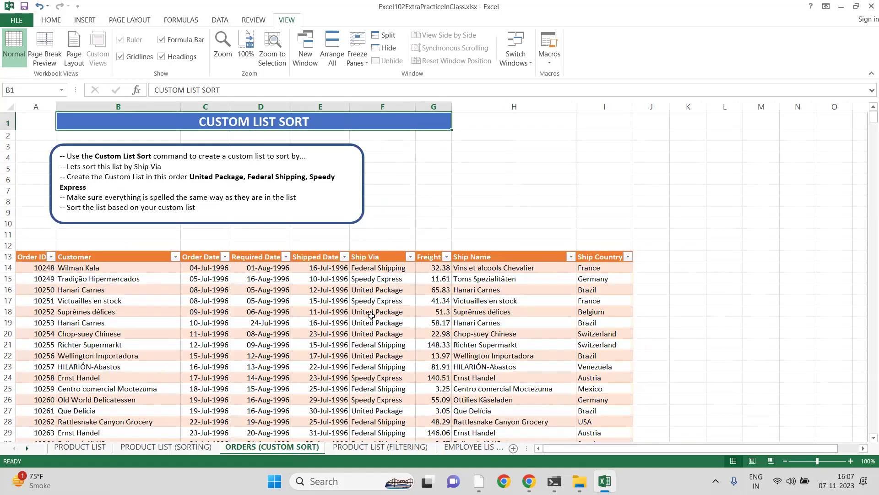
left_click(409, 257)
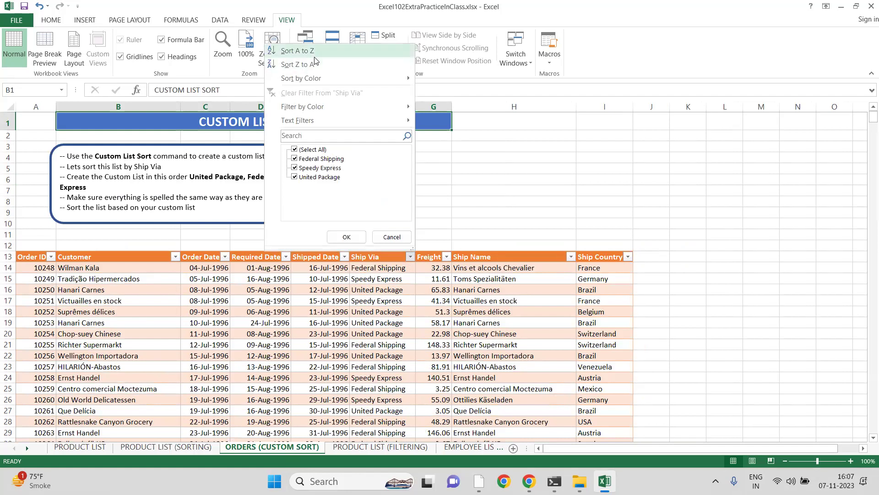
left_click(314, 56)
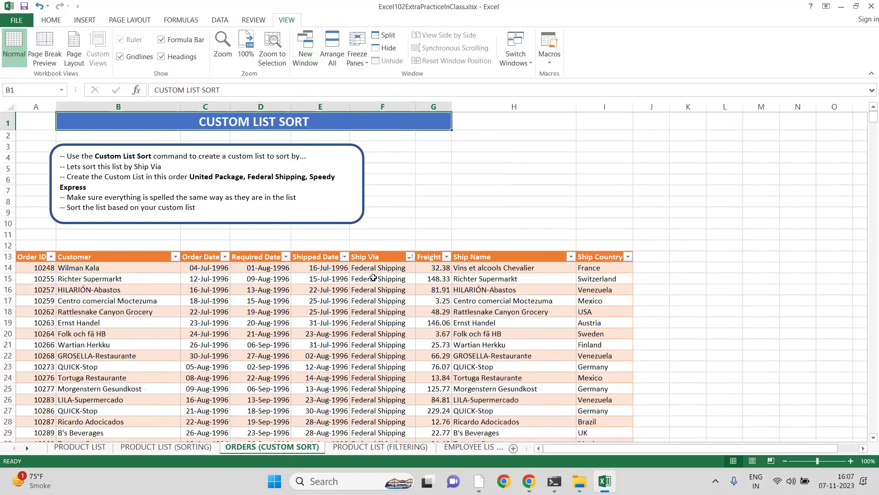
- Look down through the sorted orders table to examine how the rows are grouped by Ship Via
left_click(790, 388)
key("Down")
key("Down")
key("Down")
key("Down")
key("Down")
key("Down")
key("Down")
key("Down")
key("Down")
key("Down")
key("Down")
key("Down")
key("Down")
key("Down")
key("Down")
key("Down")
key("Down")
key("Down")
key("Down")
key("Down")
key("Down")
key("Down")
key("Down")
key("Down")
key("Down")
key("Down")
key("Down")
key("Down")
key("Down")
key("Down")
key("Down")
key("Down")
key("Down")
key("Down")
key("Down")
key("Down")
key("Down")
key("Down")
key("Down")
key("Down")
key("Down")
key("Down")
key("Down")
key("Down")
key("Down")
key("Down")
key("Down")
key("Down")
key("Down")
key("Down")
key("Down")
key("Down")
key("Down")
key("Down")
key("Down")
key("Down")
key("Down")
key("Down")
key("Down")
key("Down")
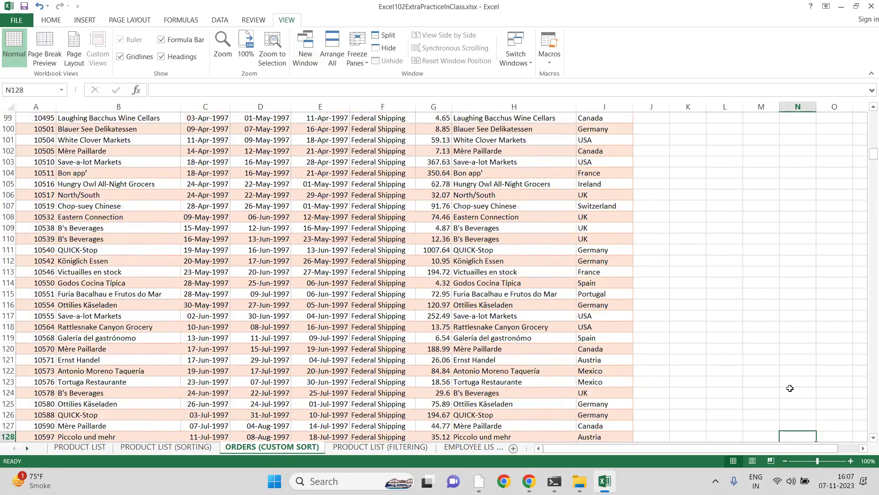
key("Down")
key("Down")
key("Down")
key("Down")
key("Down")
key("Down")
key("Down")
key("Down")
key("Down")
key("Down")
key("Down")
key("Down")
key("Down")
key("Down")
key("Down")
key("Down")
key("Down")
key("Down")
key("Down")
key("Down")
key("Down")
key("Down")
key("Down")
key("Down")
key("Down")
key("Down")
key("Down")
key("Down")
key("Down")
key("Down")
key("Down")
key("Down")
key("Down")
key("Down")
key("Down")
key("Down")
key("Down")
key("Down")
key("Down")
key("Down")
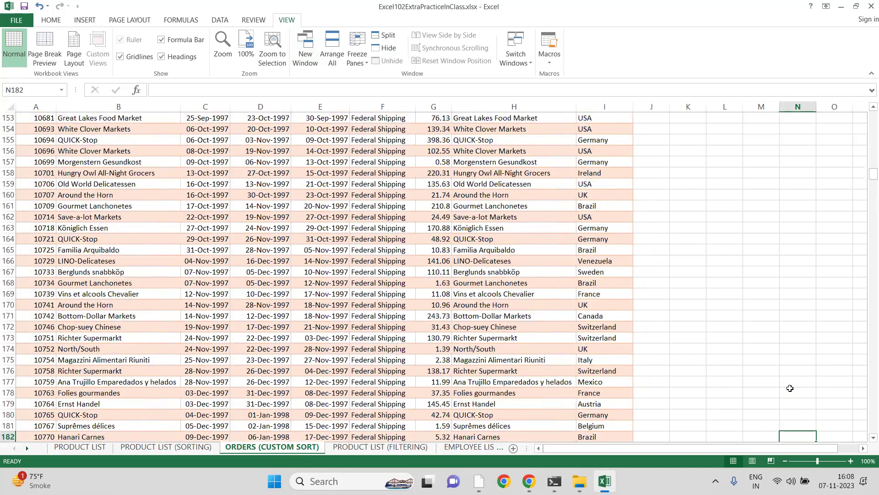
key("Down")
key("Down")
key("Down")
key("Down")
key("Down")
key("Down")
key("Down")
key("Down")
key("Down")
key("Down")
key("Down")
key("Down")
key("Down")
key("Down")
key("Down")
key("Down")
key("Down")
key("Down")
key("Down")
key("Down")
key("Down")
key("Down")
key("Down")
key("Down")
key("Down")
key("Down")
key("Down")
key("Down")
key("Down")
key("Down")
key("Down")
key("Down")
key("Down")
key("Down")
key("Down")
key("Down")
key("Down")
key("Down")
key("Down")
key("Down")
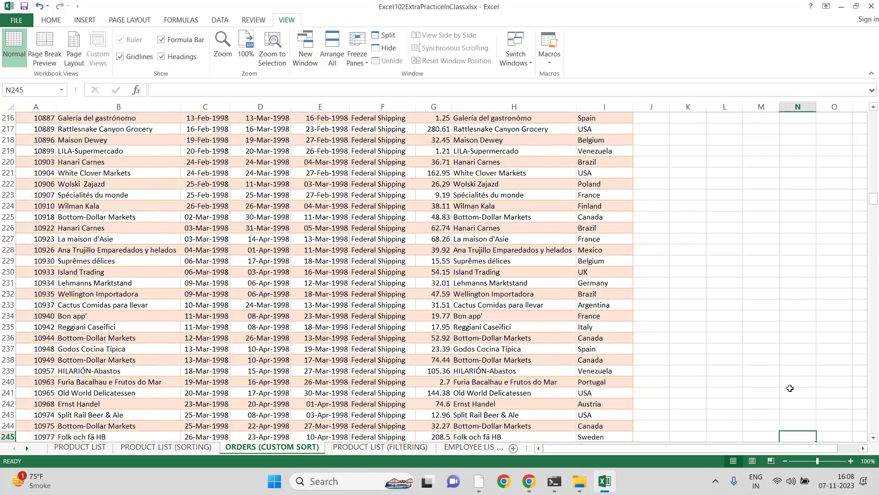
- Look further through the sorted orders to examine where the Ship Via groups change, and return to the table's header
key("Down")
key("Down")
key("Down")
key("Down")
key("Down")
key("Down")
key("Down")
key("Down")
key("Down")
key("Down")
key("Down")
key("Down")
key("Down")
key("Down")
key("Down")
key("Down")
key("Down")
key("Down")
key("Down")
key("Down")
key("Down")
key("Down")
key("Down")
key("Down")
key("Down")
key("Down")
key("Down")
key("Down")
key("Down")
key("Down")
key("Down")
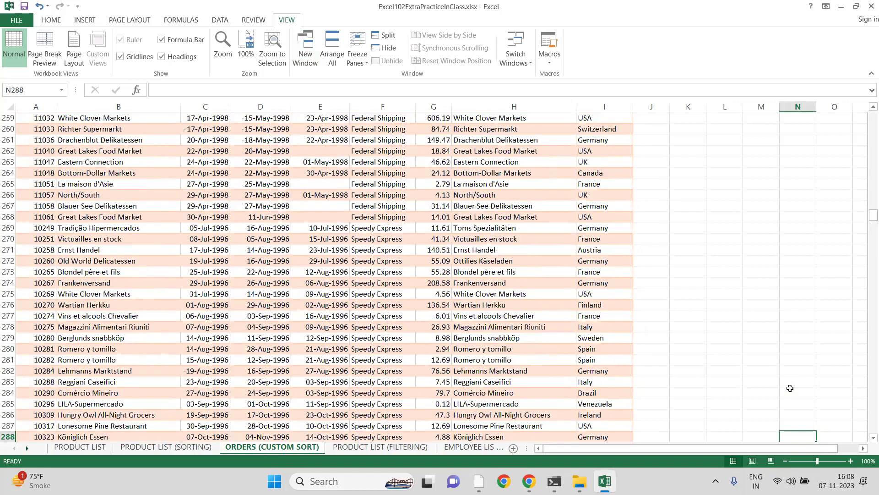
key("Up")
key("Up")
key("Up")
key("Up")
key("Up")
key("Up")
key("Up")
key("Up")
key("Up")
key("Up")
key("Up")
key("Up")
key("Up")
key("Up")
key("Up")
key("Up")
key("Up")
key("Up")
key("Up")
key("Up")
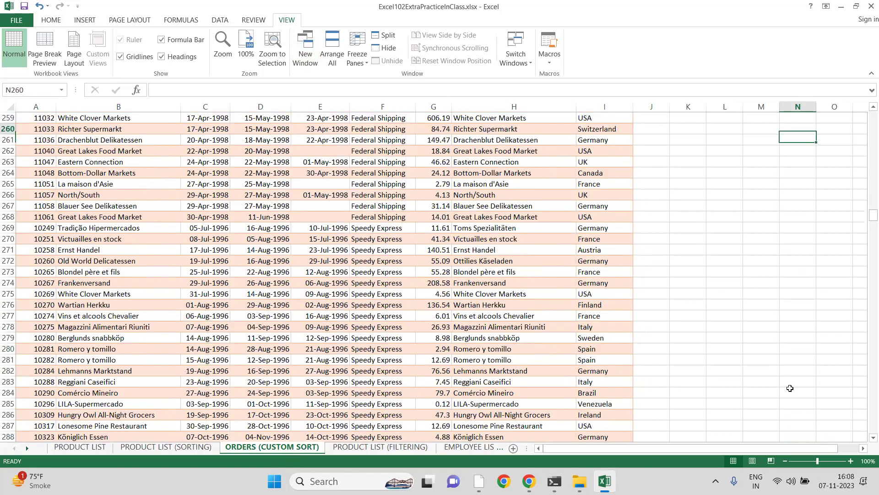
key("Up")
key("Up")
key("Up")
key("Up")
key("Up")
key("Up")
key("Up")
key("Up")
key("Up")
key("Up")
key("Up")
key("Up")
key("Up")
key("Up")
key("Up")
key("Up")
key("Up")
key("Up")
key("Up")
key("Up")
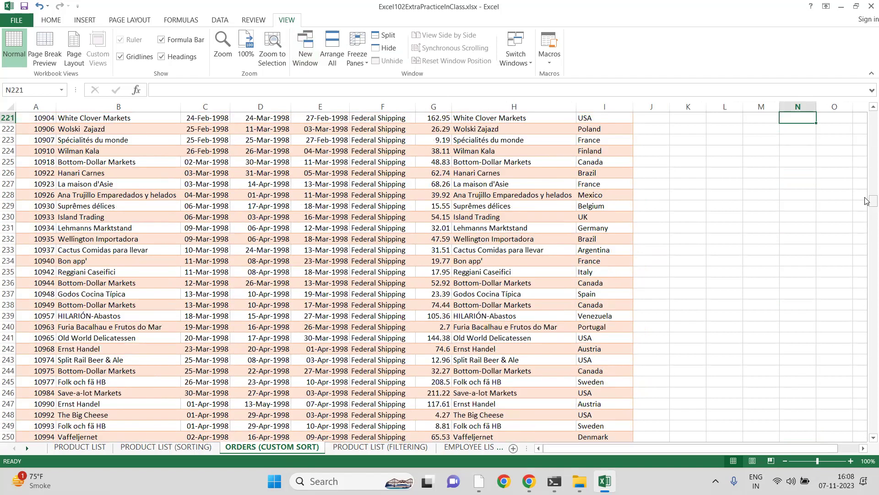
scroll(865, 133, "up", 20)
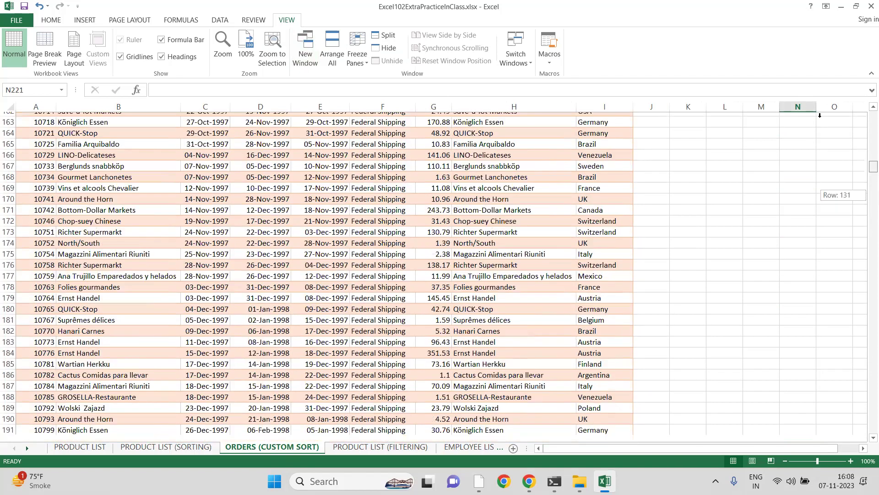
scroll(239, 206, "up", 20)
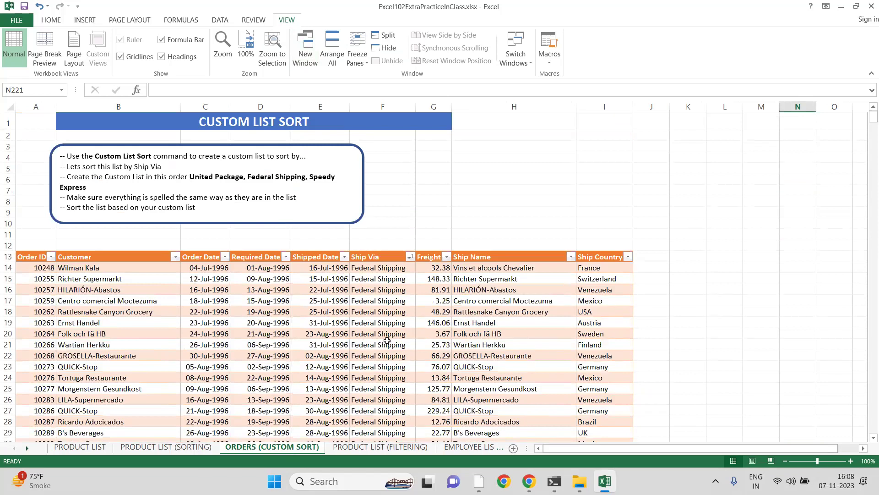
- Sort the orders table by Ship Via from Z to A
left_click(410, 259)
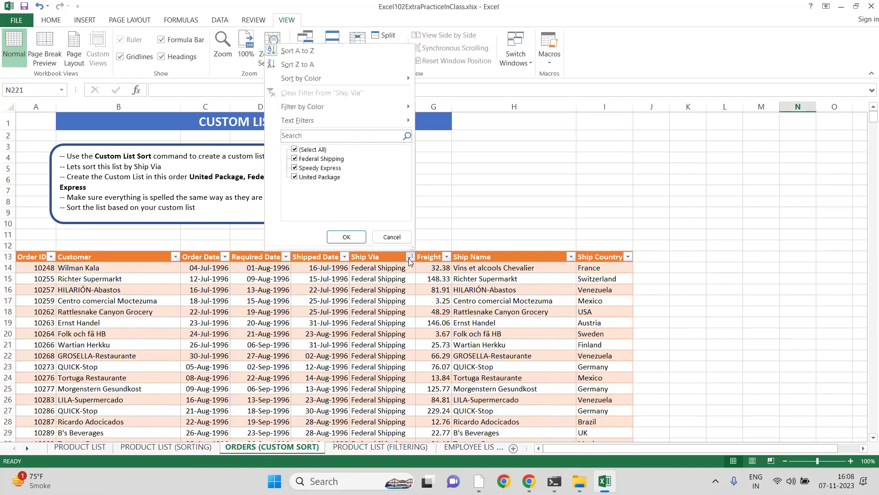
left_click(300, 65)
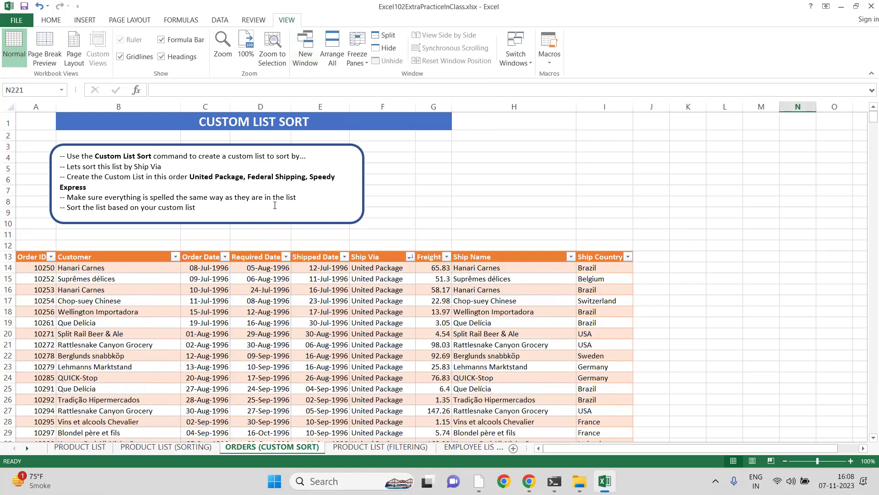
mouse_move(426, 480)
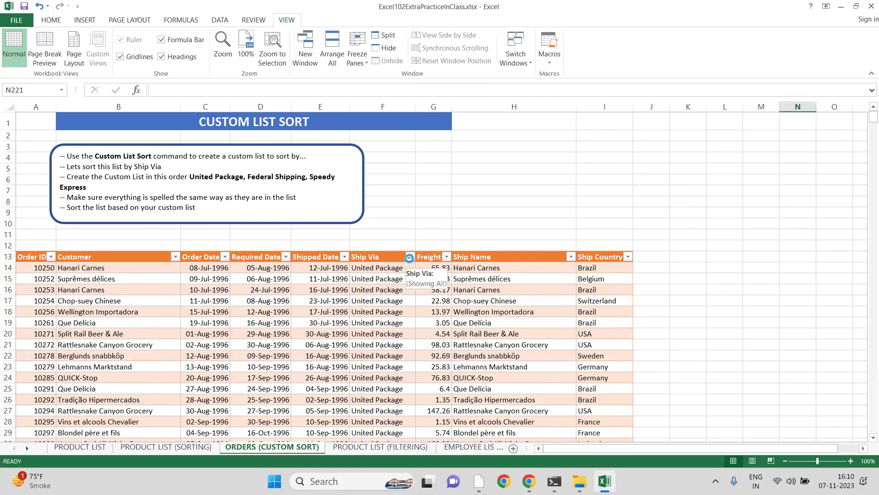
left_click(410, 257)
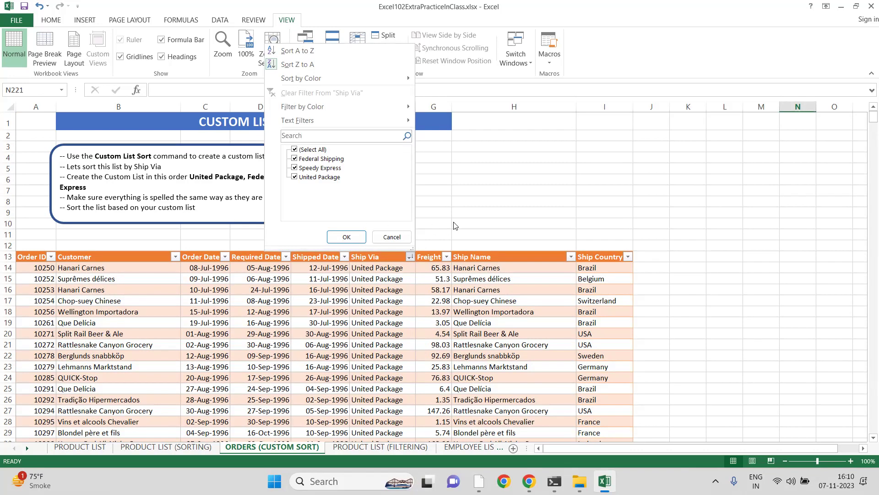
left_click(469, 228)
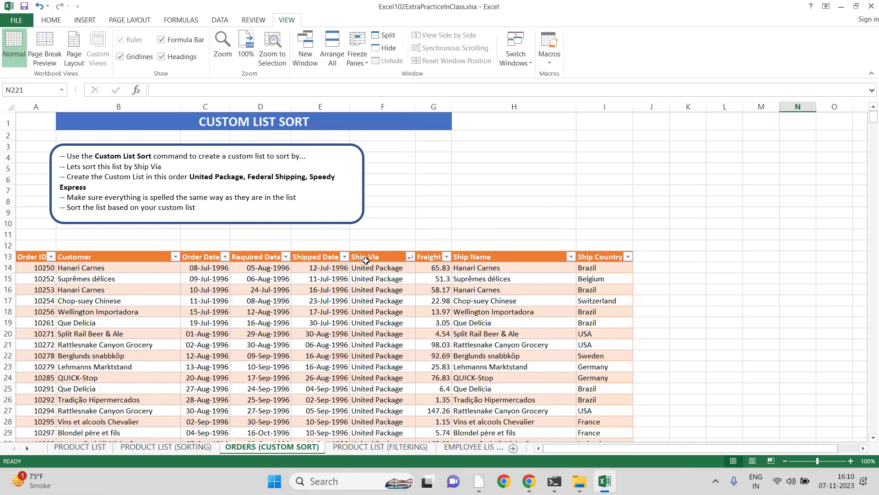
- Try to start a custom sort with an empty cell outside the orders table selected
left_click(51, 20)
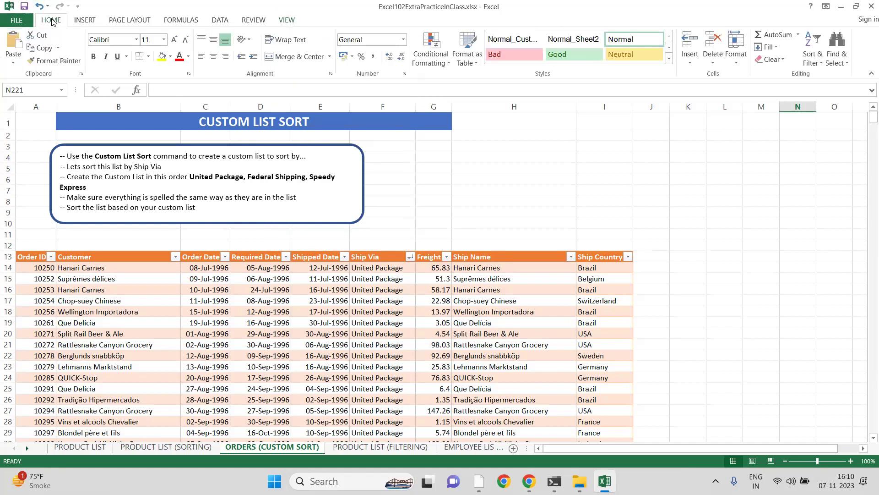
left_click(822, 64)
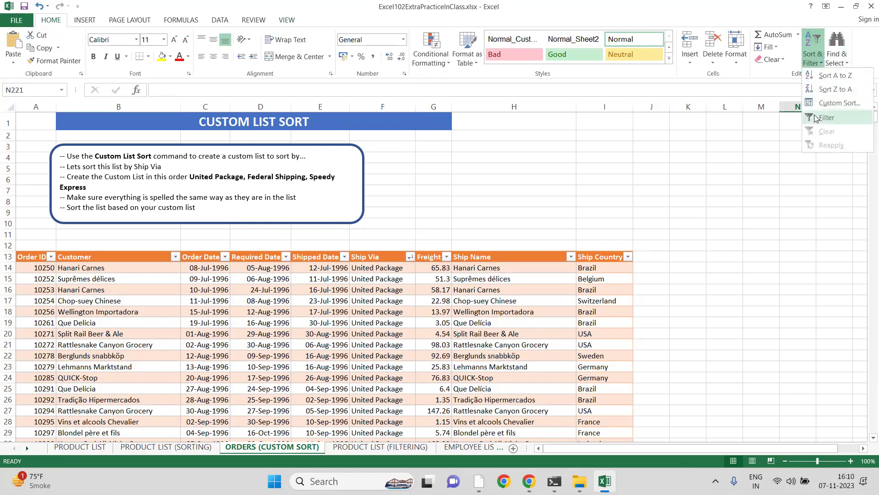
left_click(834, 104)
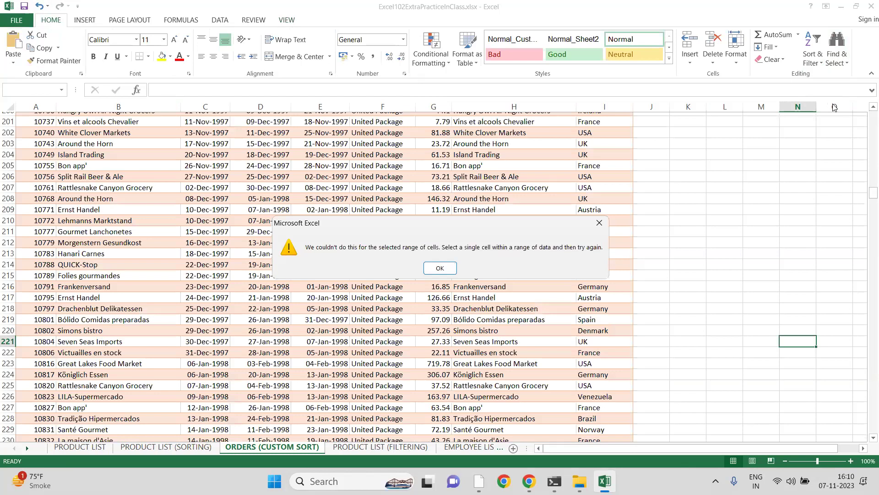
scroll(440, 211, "down", 2)
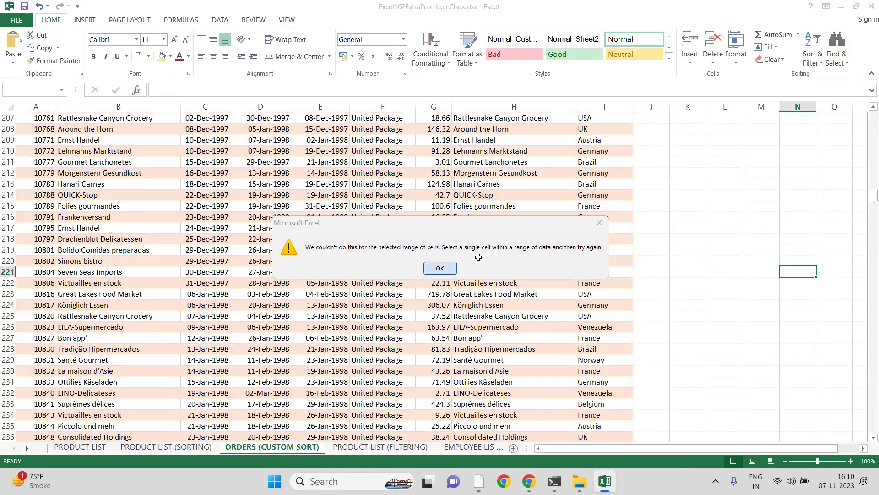
left_click(599, 223)
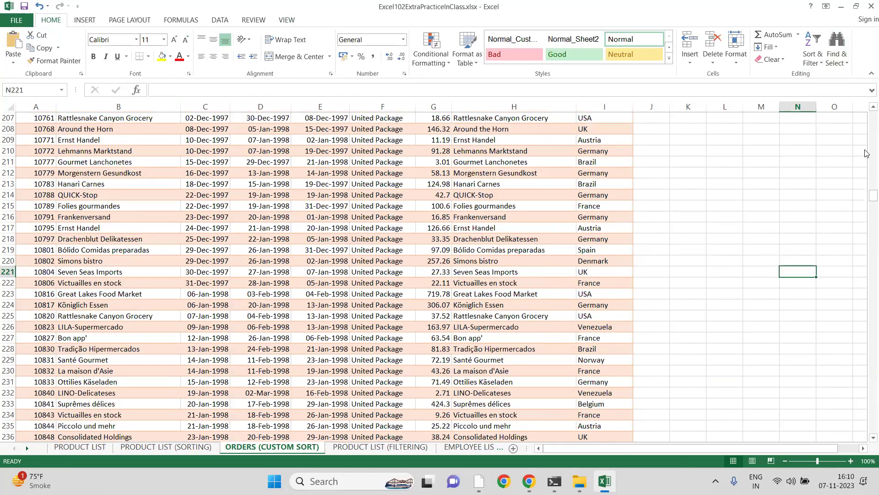
- Set up a custom sort from the Ship Via header cell, ordering Ship Via by the custom list United Package, Federal Shipping, Speedy Express
scroll(866, 153, "up", 7)
scroll(865, 154, "up", 20)
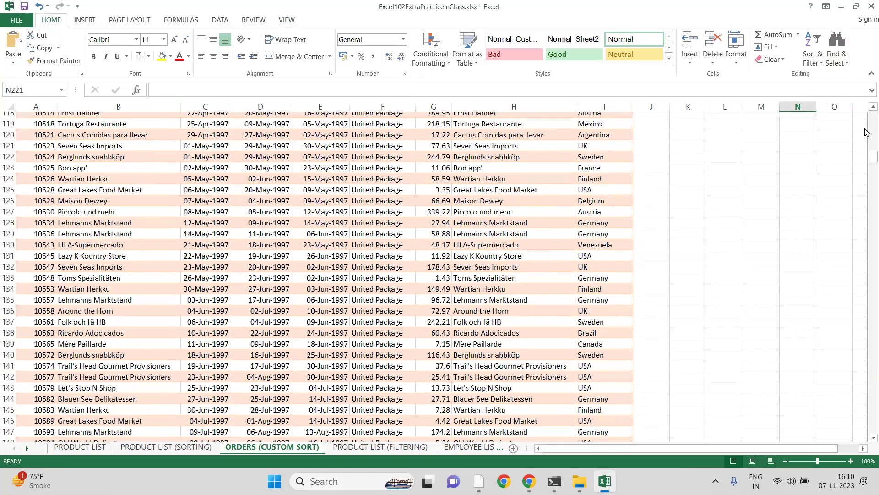
scroll(866, 133, "up", 20)
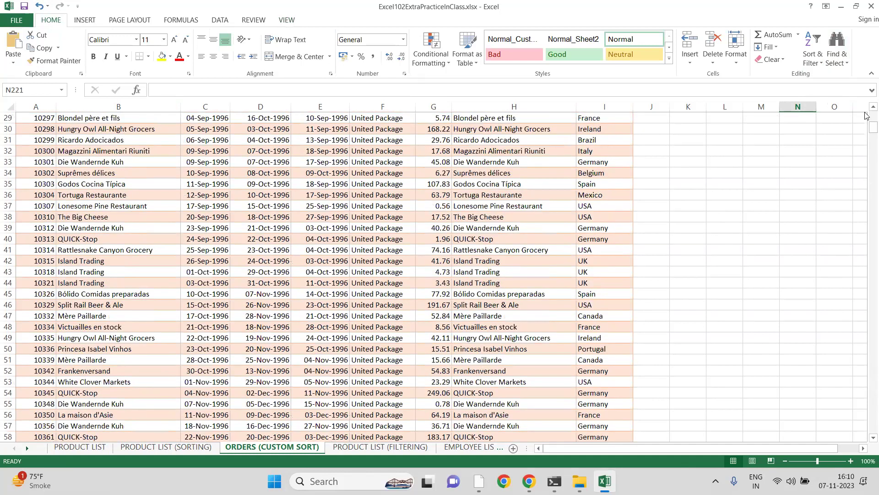
scroll(444, 320, "up", 10)
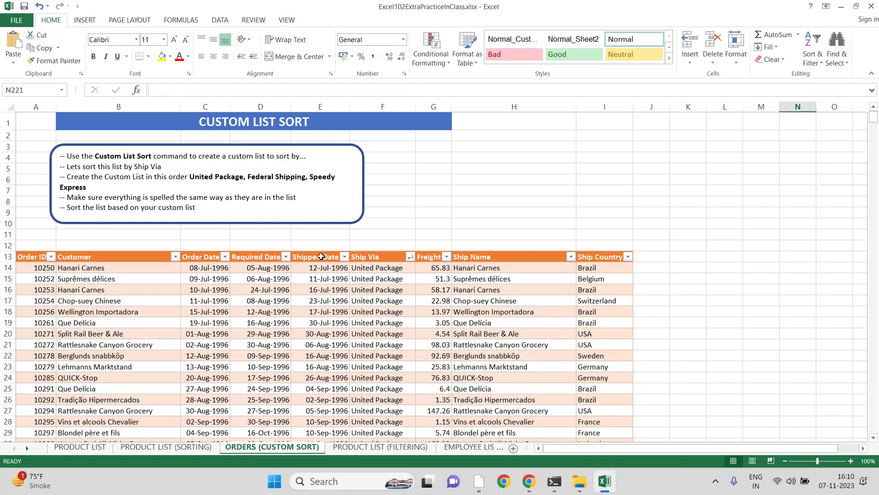
left_click(361, 257)
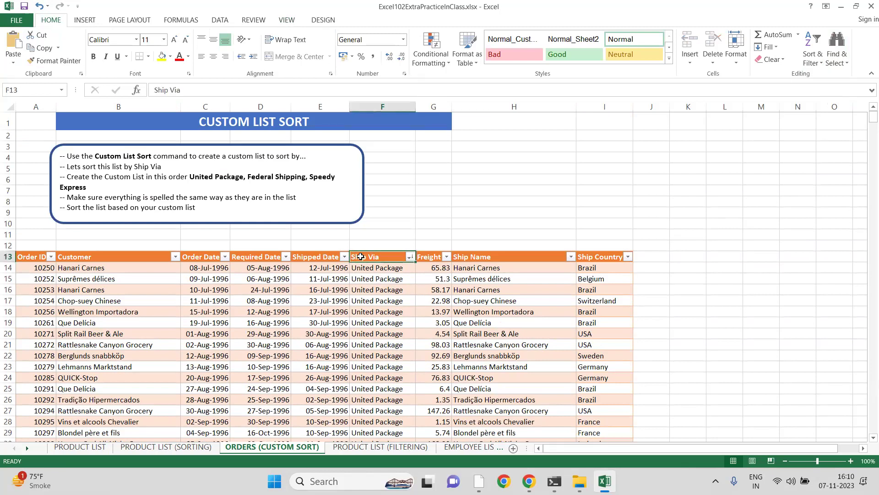
left_click(818, 63)
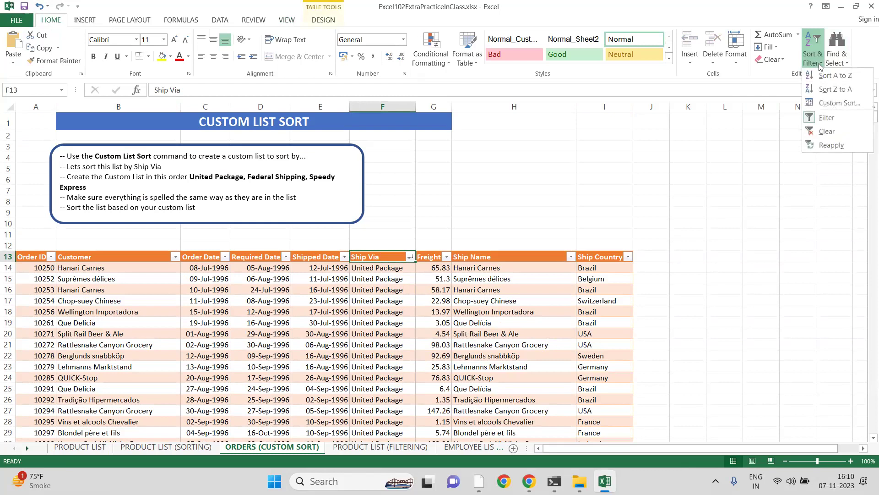
left_click(822, 103)
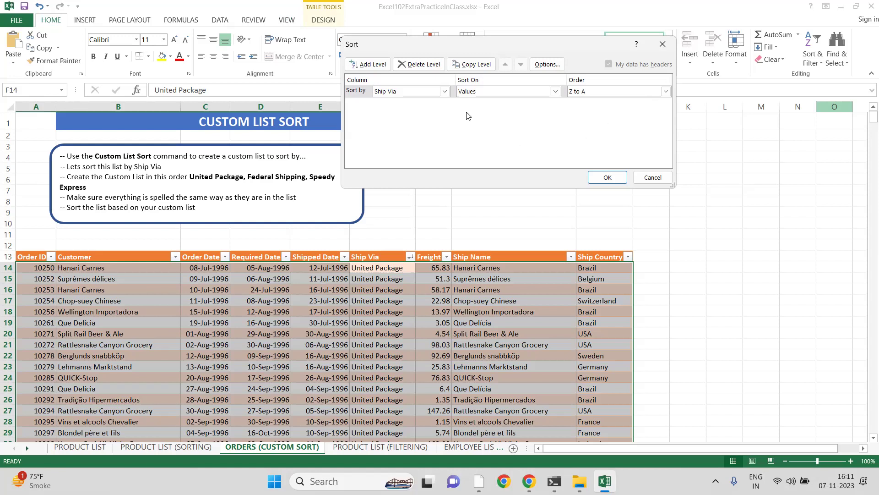
left_click(370, 64)
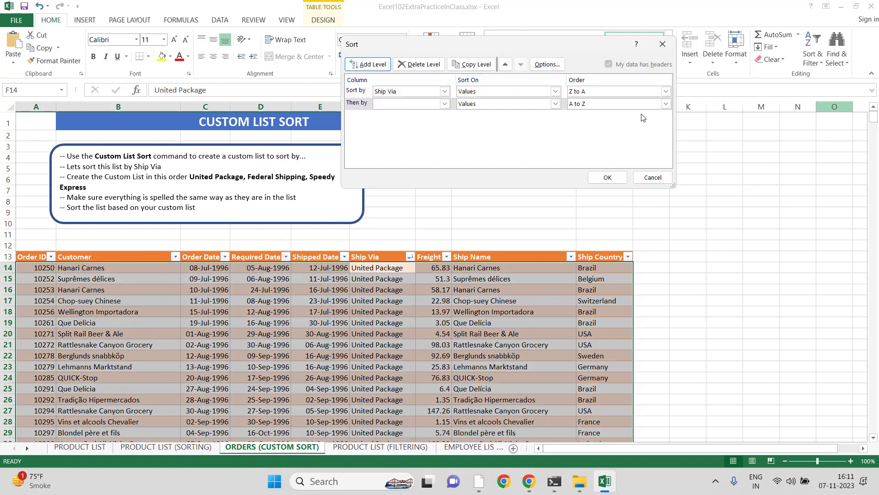
left_click(666, 91)
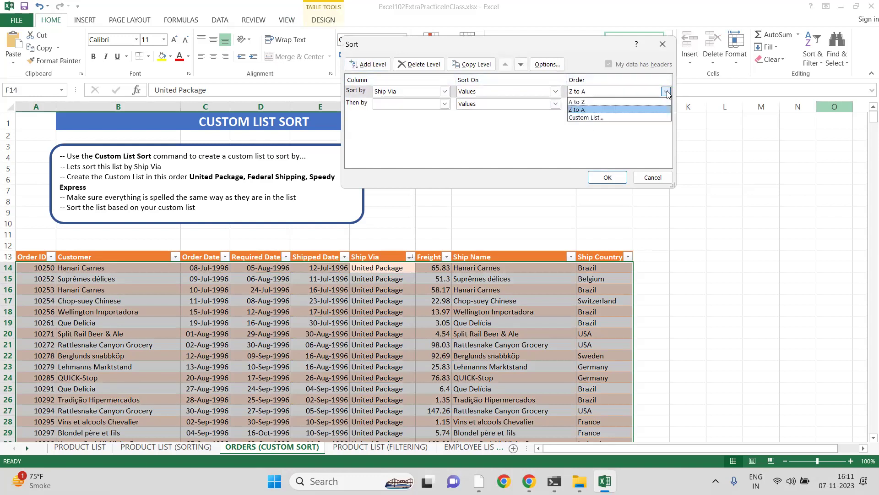
left_click(628, 118)
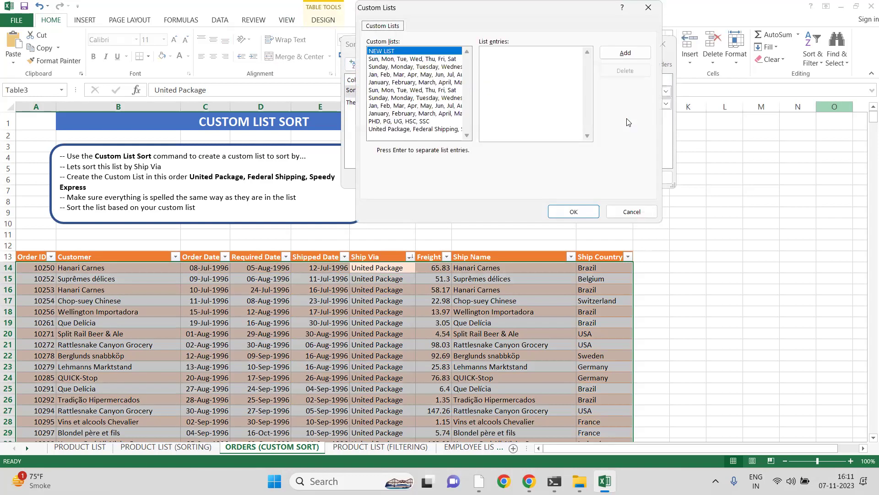
left_click(409, 130)
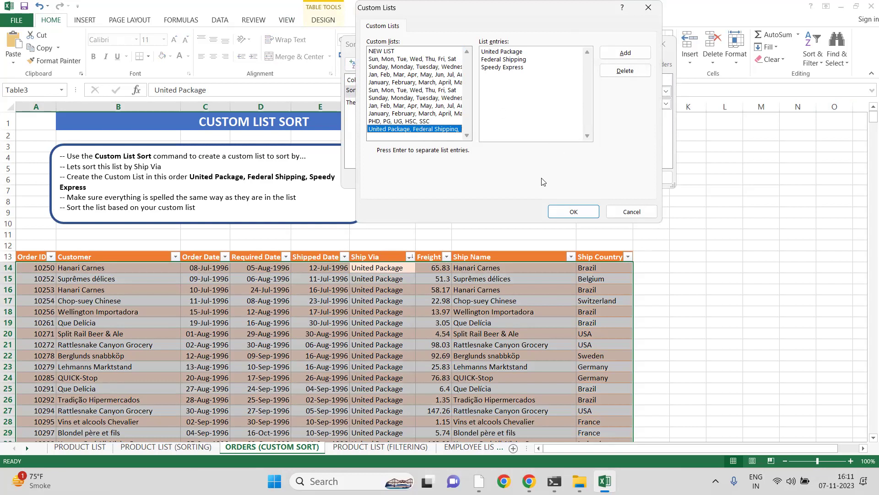
left_click(567, 212)
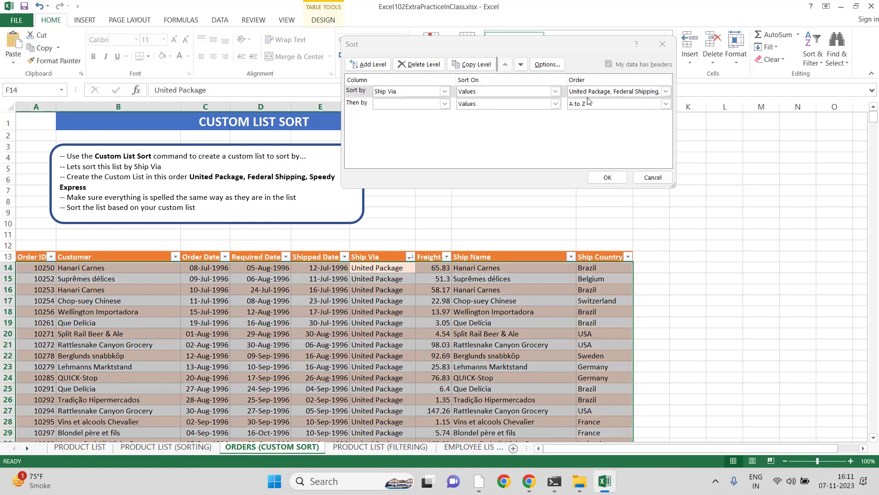
- Delete the blank second sort level, apply the custom sort and check the order of the rows
left_click(397, 106)
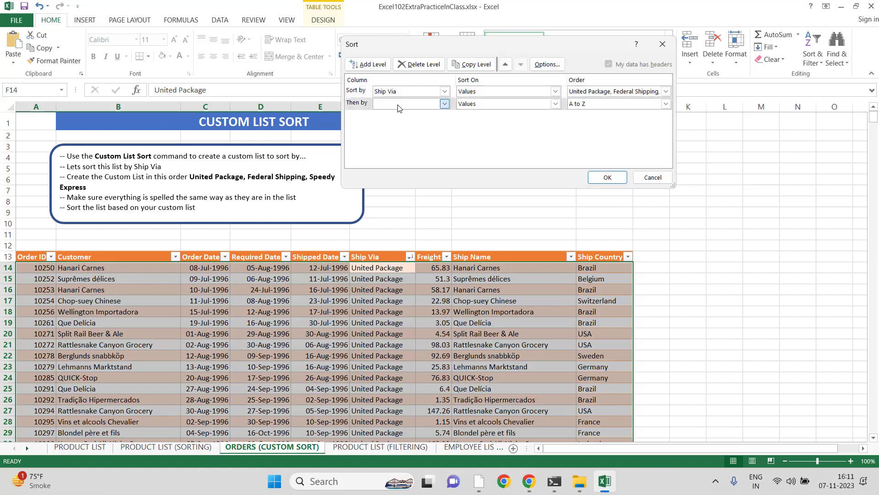
left_click(422, 66)
left_click(423, 66)
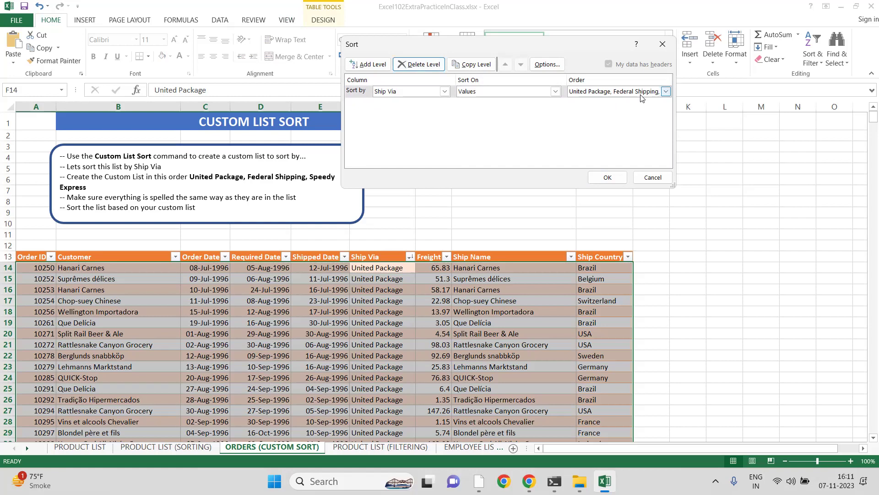
key("Return")
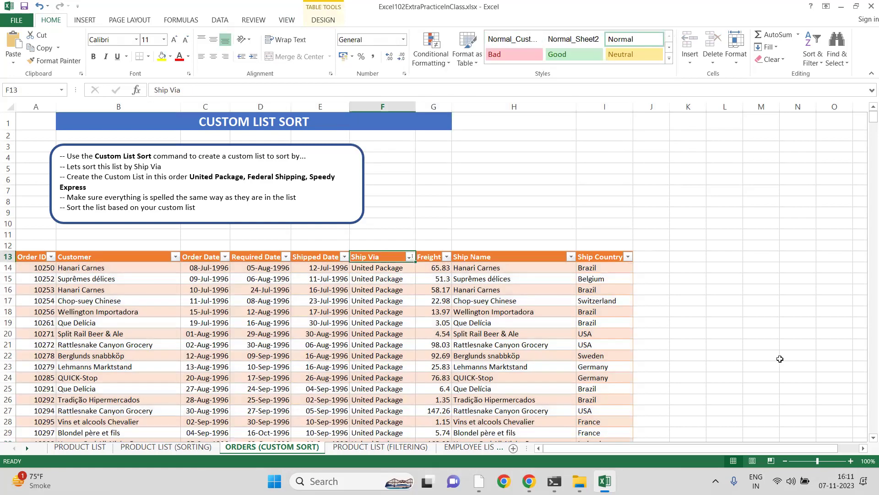
scroll(428, 412, "down", 10)
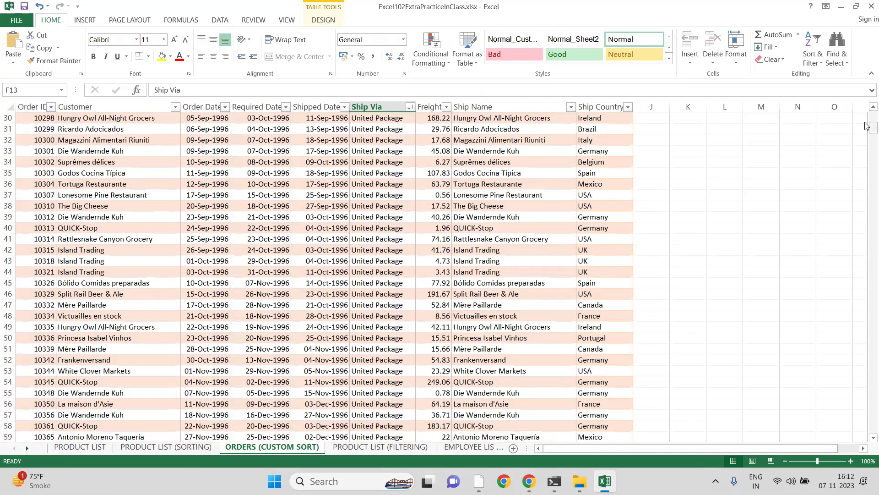
scroll(865, 123, "up", 10)
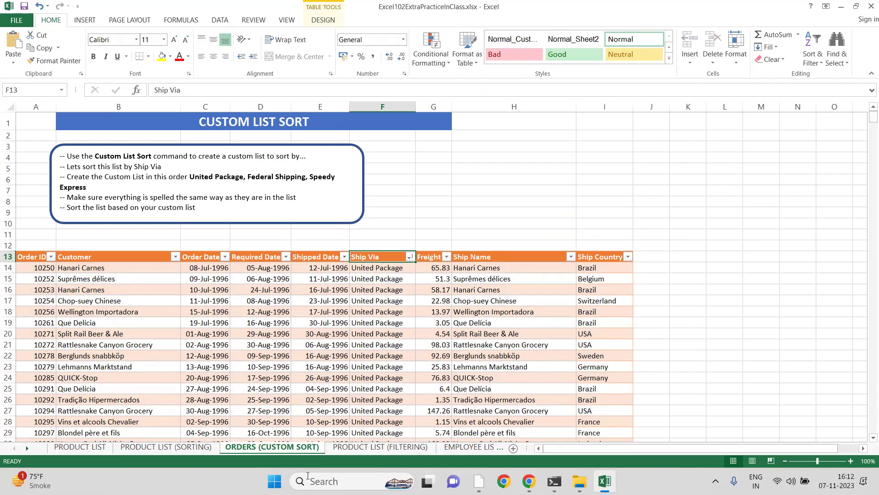
- On the PRODUCT LIST (FILTERING) sheet, filter the Category column to show only Dairy Products
left_click(372, 447)
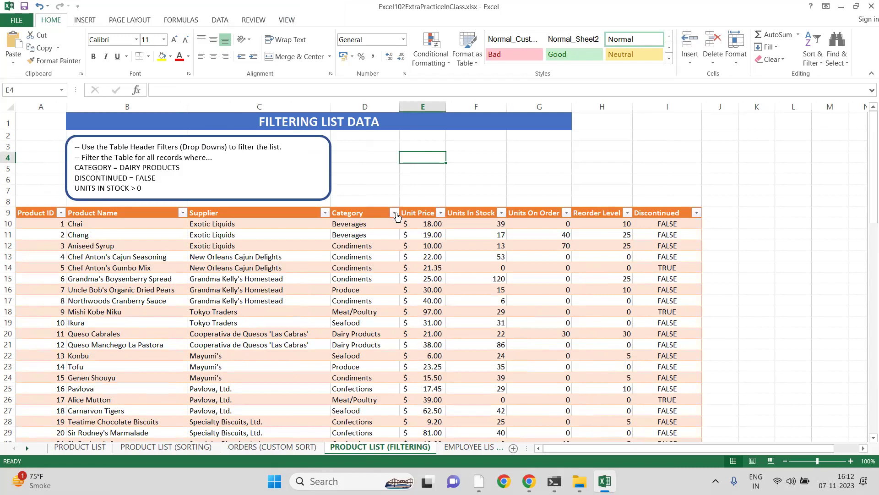
left_click(393, 213)
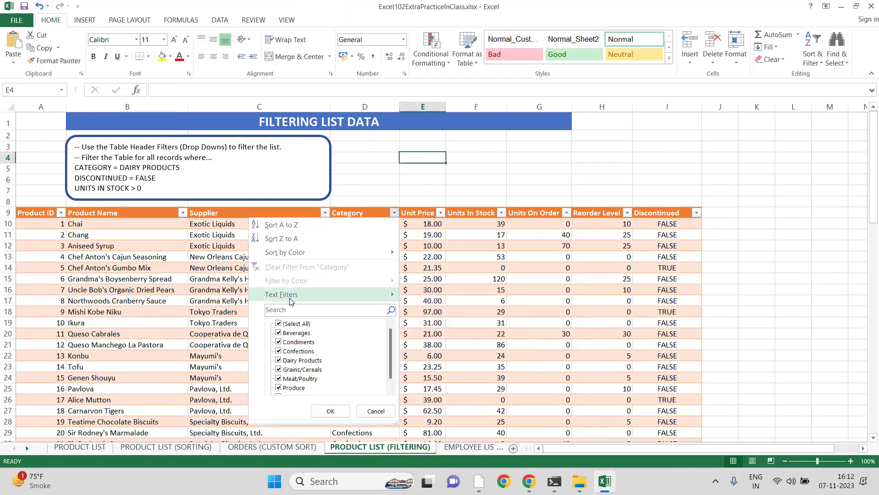
mouse_move(292, 300)
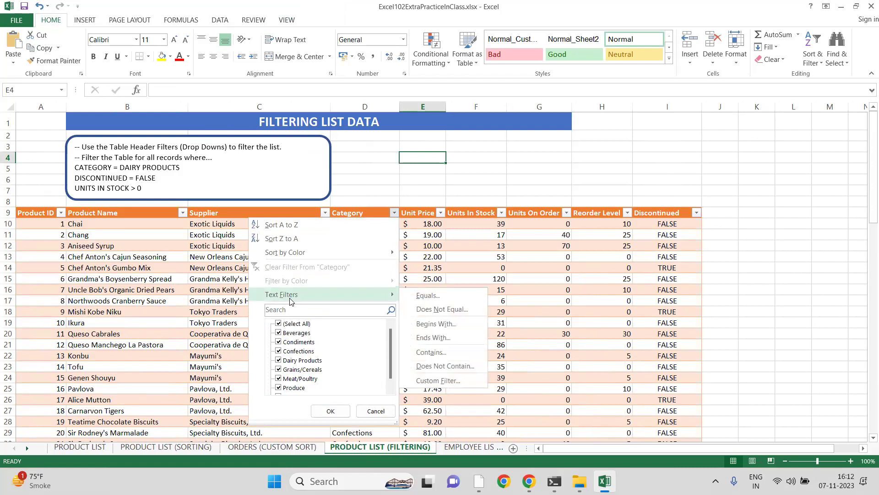
left_click(279, 323)
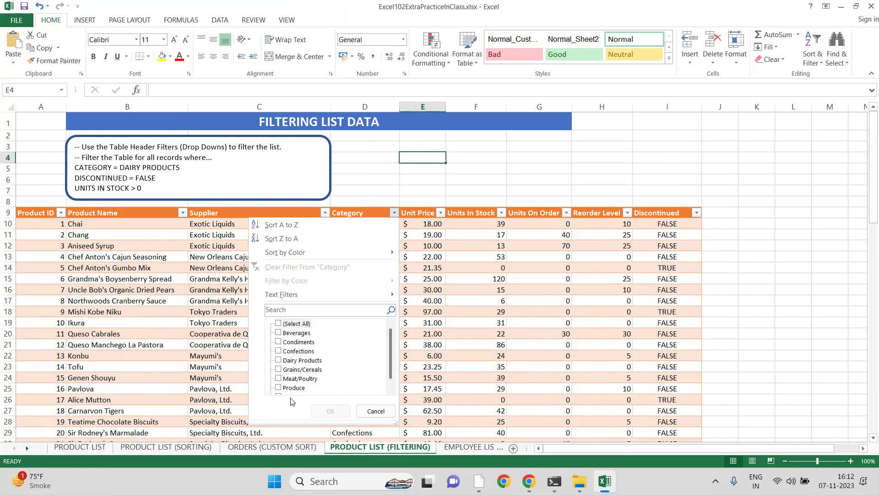
scroll(389, 385, "down", 1)
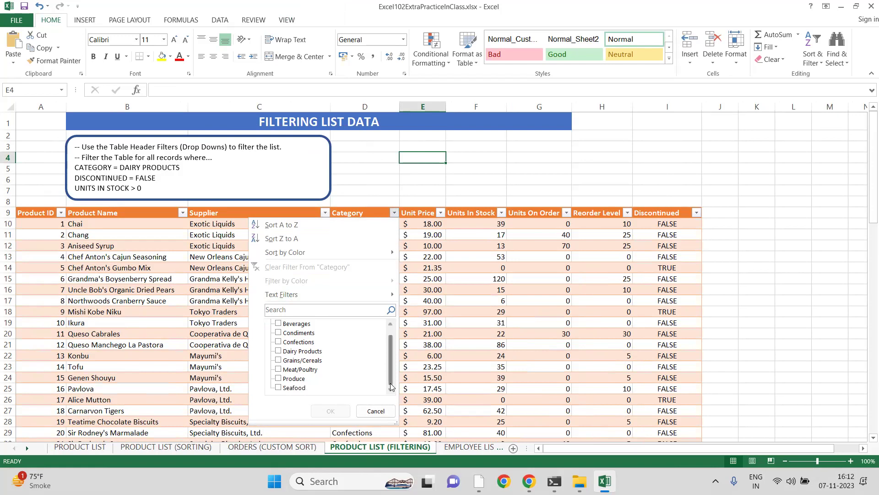
left_click(279, 352)
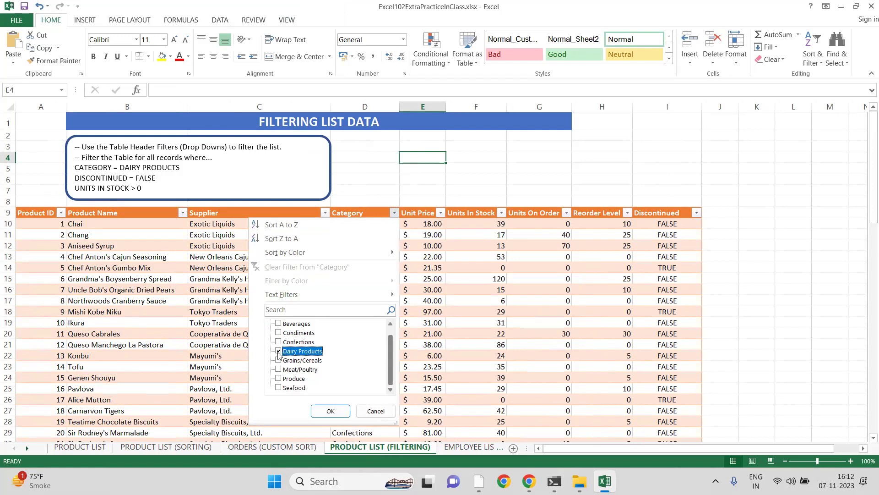
left_click(326, 412)
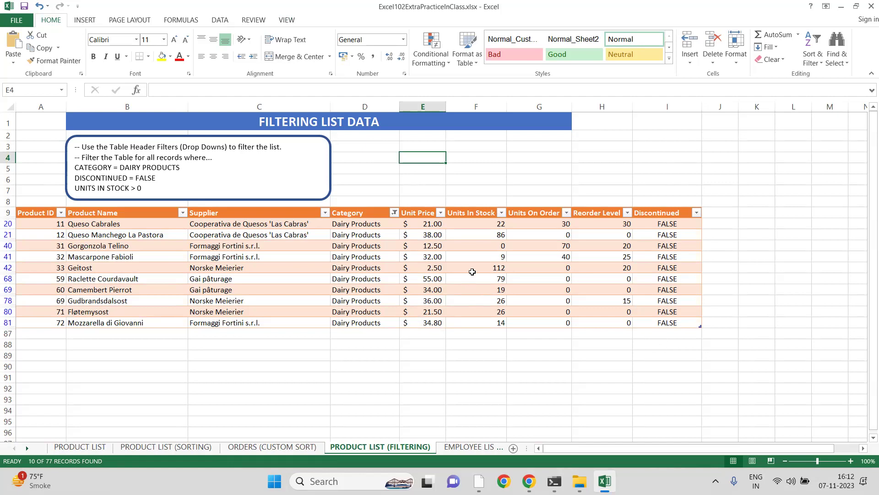
- Filter the Units In Stock column for values greater than 0
left_click(502, 213)
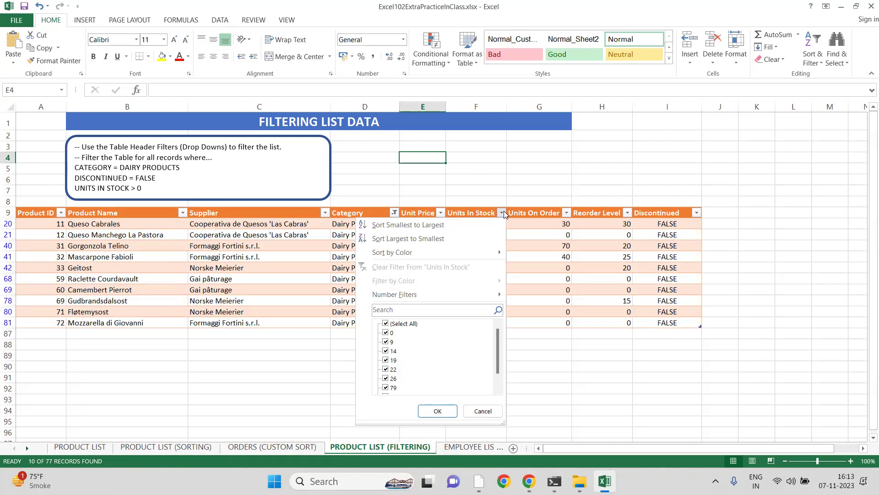
mouse_move(423, 300)
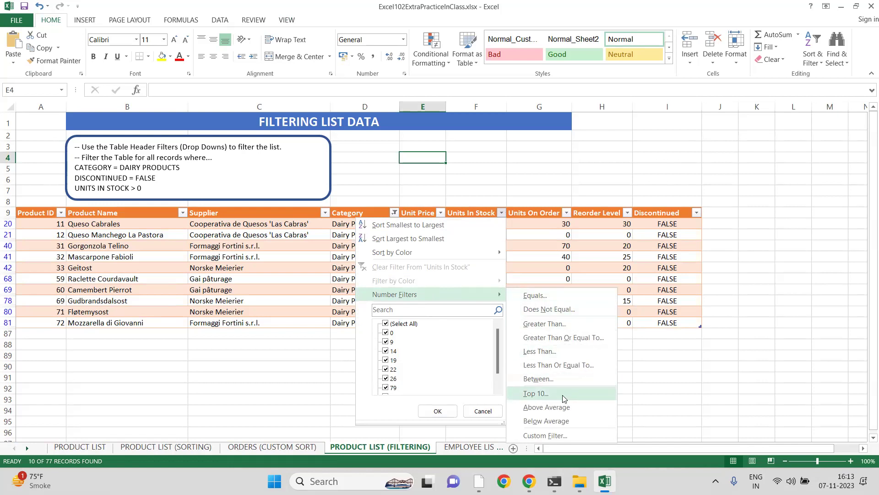
left_click(543, 324)
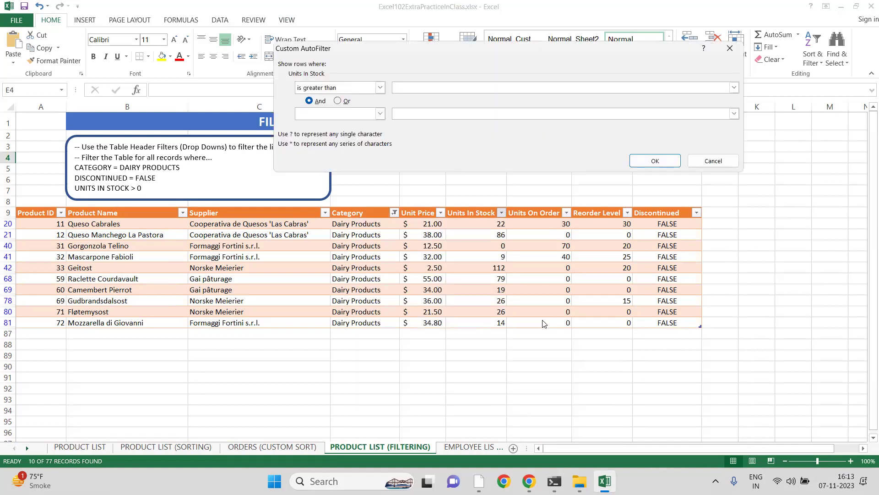
type("0")
key("Return")
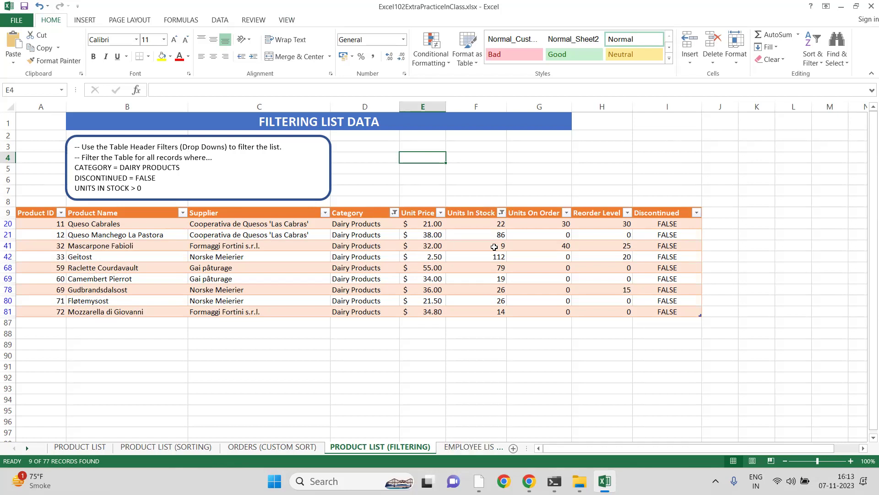
- Review the greater-than criterion of the Units In Stock filter and reapply it
left_click(500, 213)
mouse_move(425, 296)
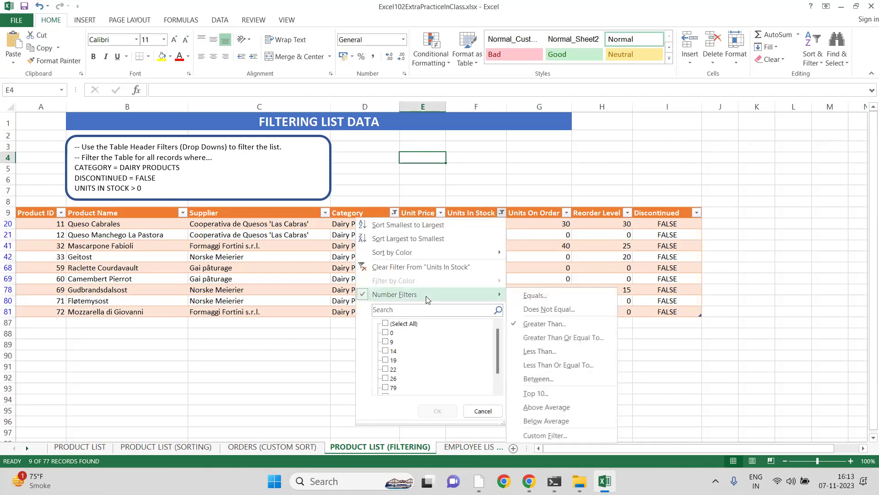
left_click(529, 324)
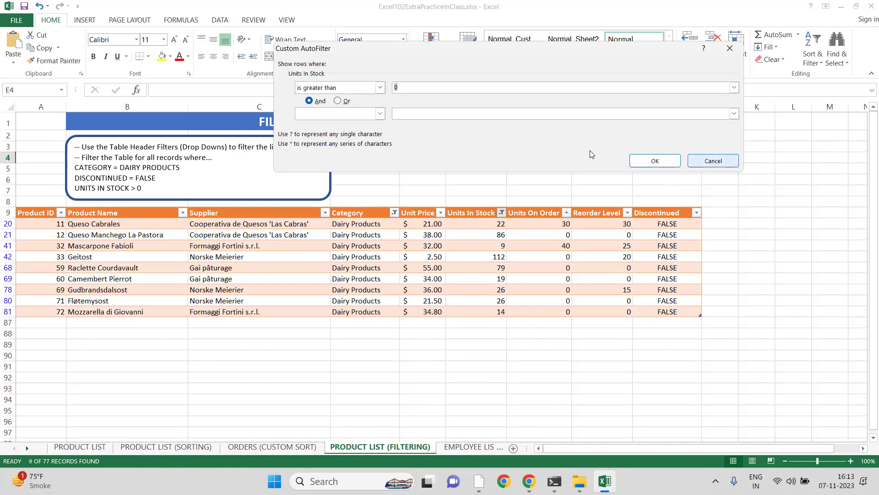
key("Return")
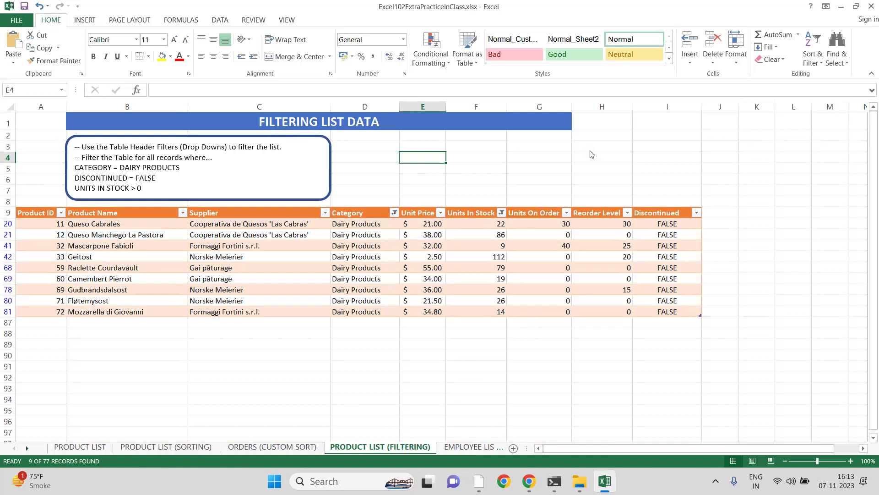
- Open the EMPLOYEE LIST (DUPLICATES) sheet and try to remove duplicates with the merged title cell selected
left_click(463, 447)
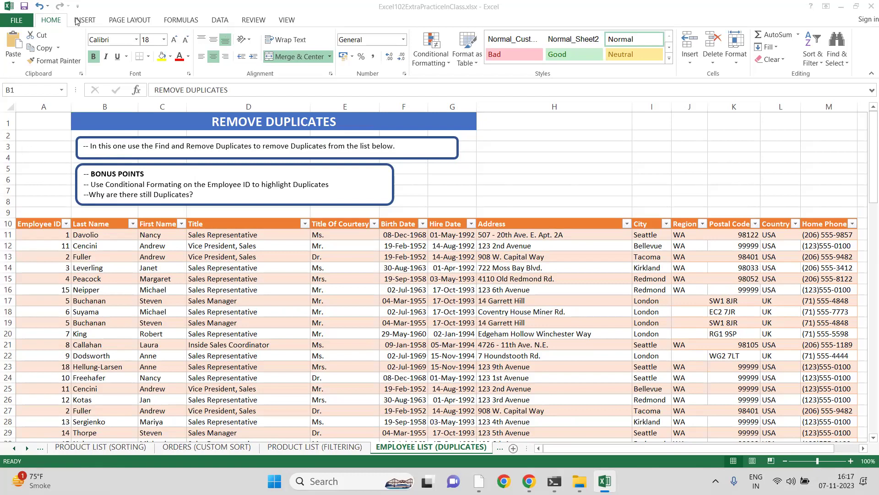
left_click(219, 20)
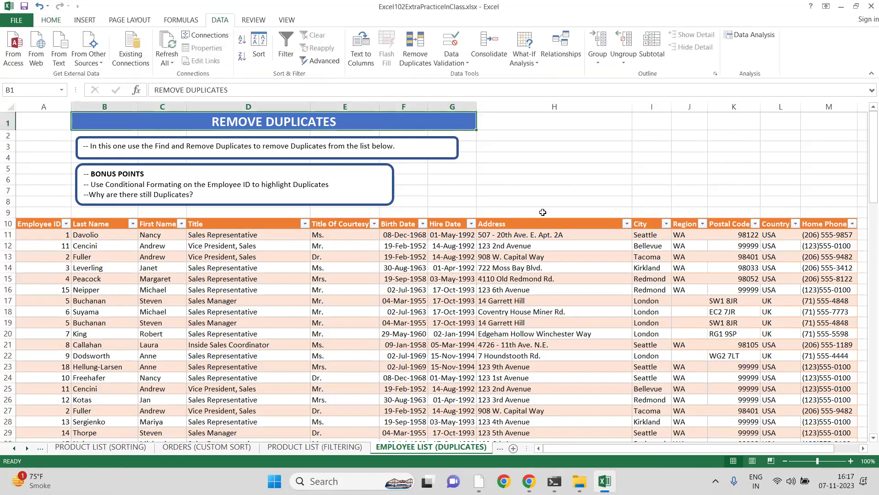
left_click(409, 68)
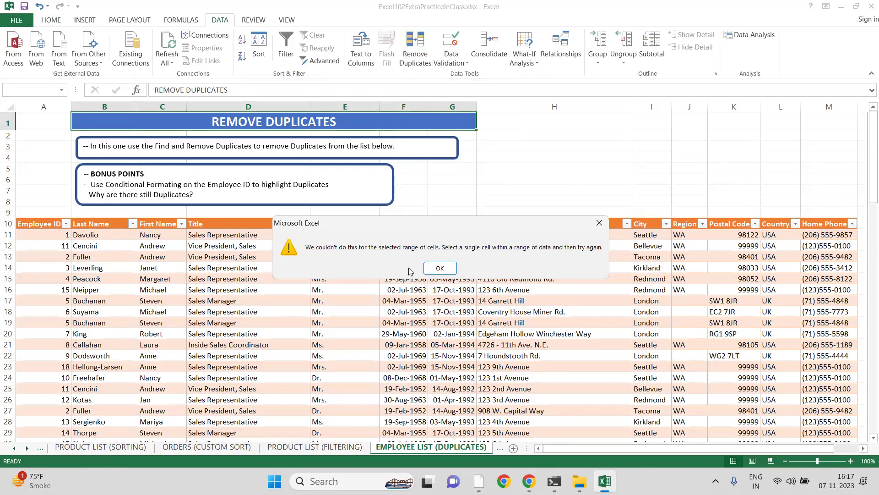
left_click(441, 268)
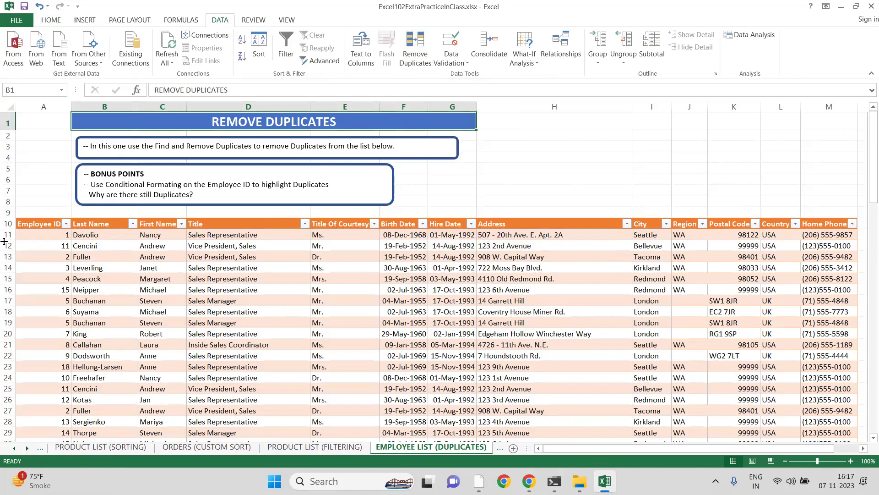
- Select the whole employee table including its headers and remove duplicate rows, comparing all columns
left_click(36, 223)
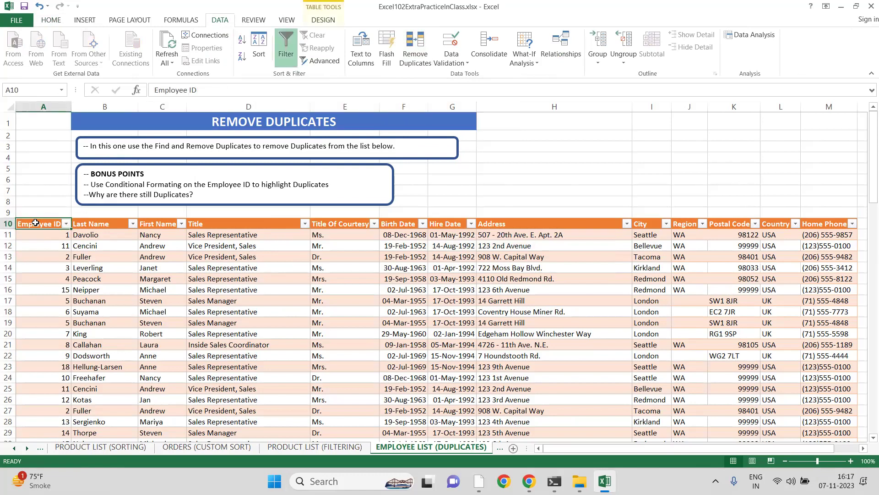
key("ctrl+shift+End")
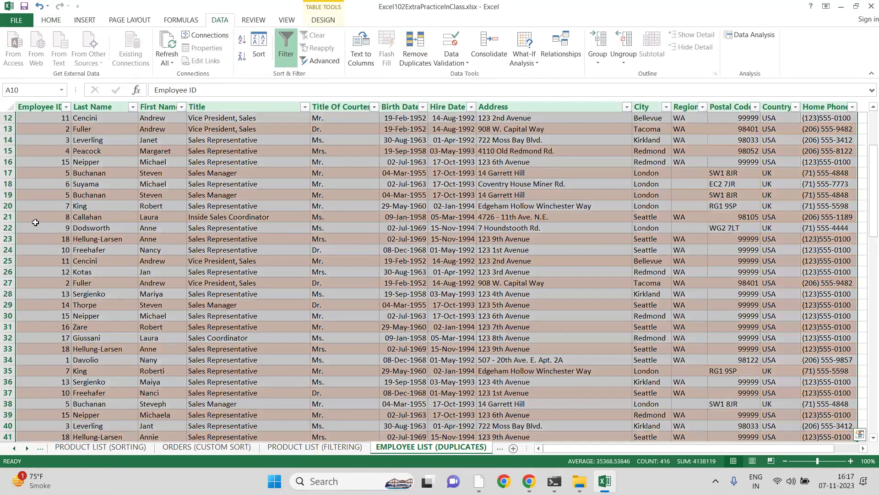
left_click(414, 63)
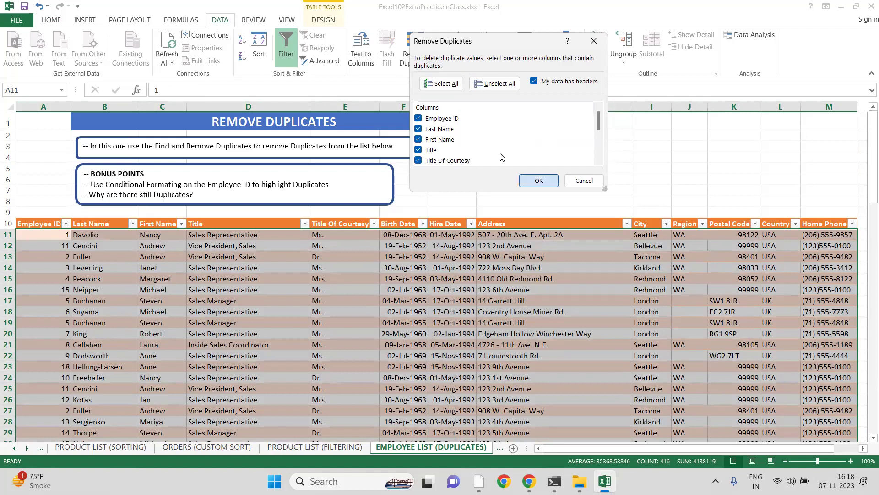
key("Return")
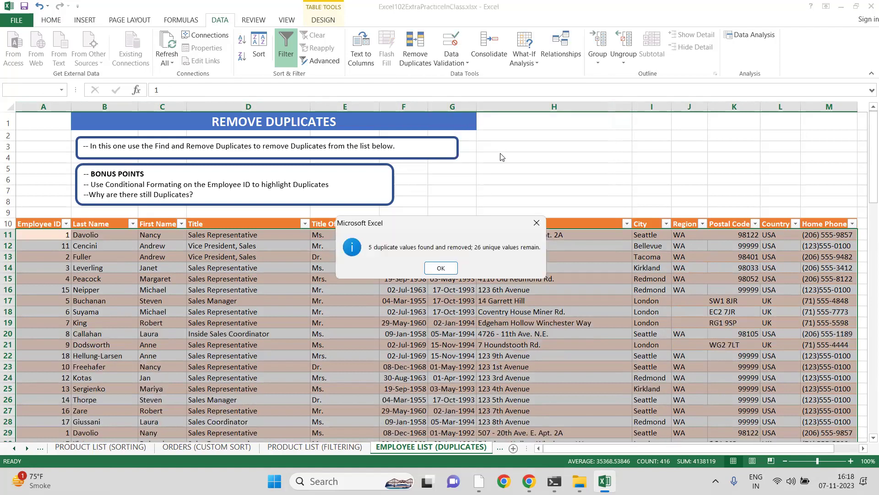
left_click(443, 268)
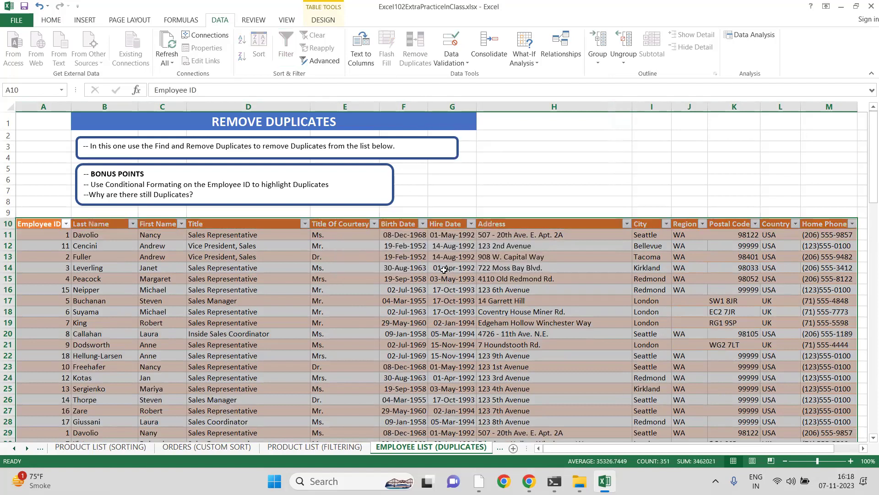
left_click(254, 277)
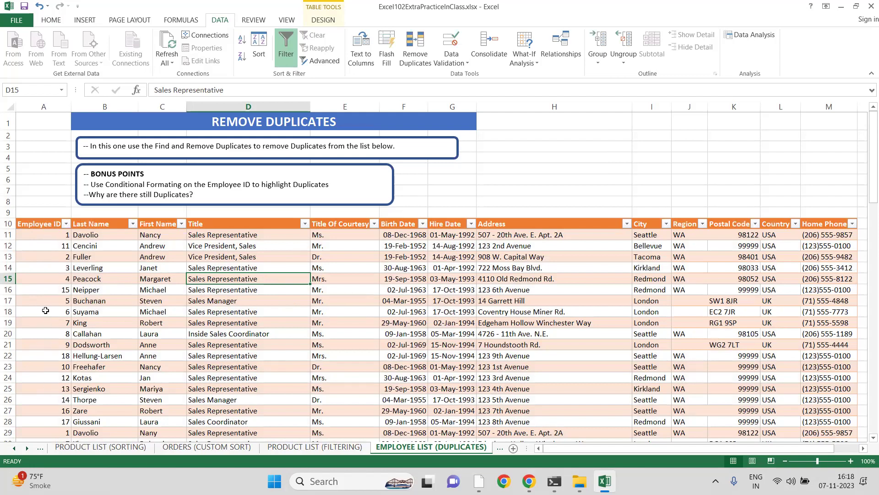
- Highlight duplicate values in the Employee ID column with a conditional formatting rule using Red Text
left_click(47, 223)
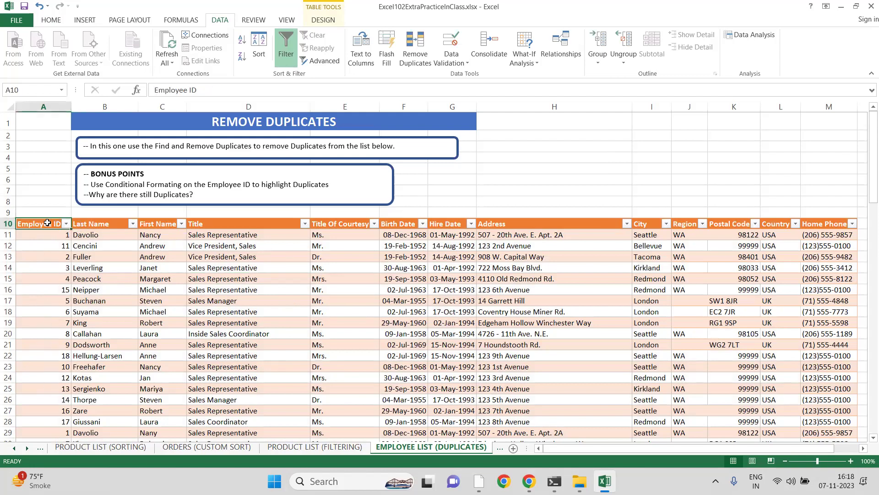
key("ctrl+shift+Down")
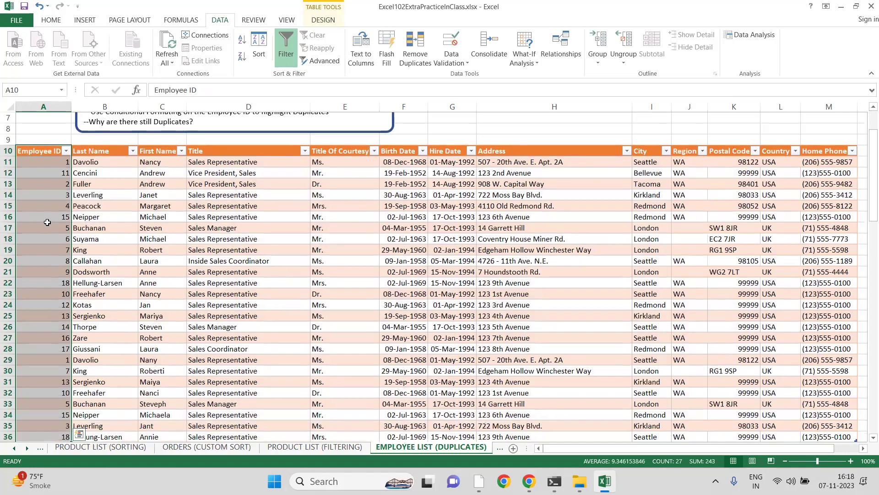
left_click(52, 20)
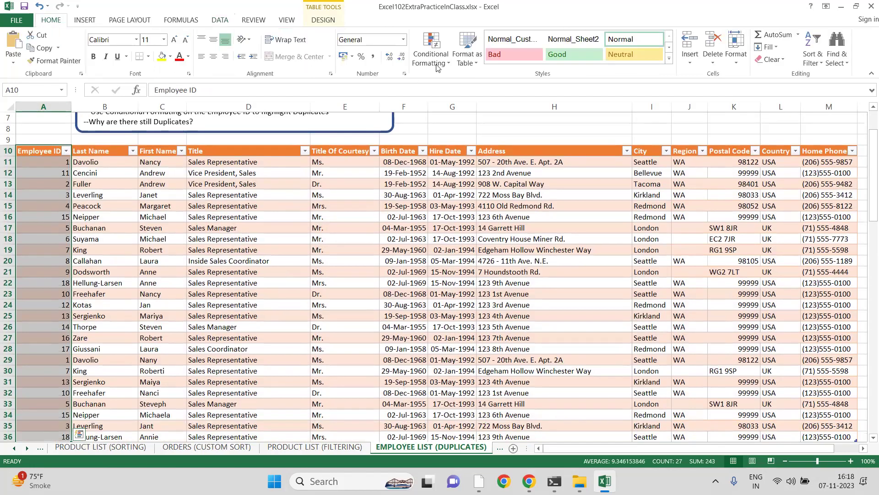
left_click(447, 65)
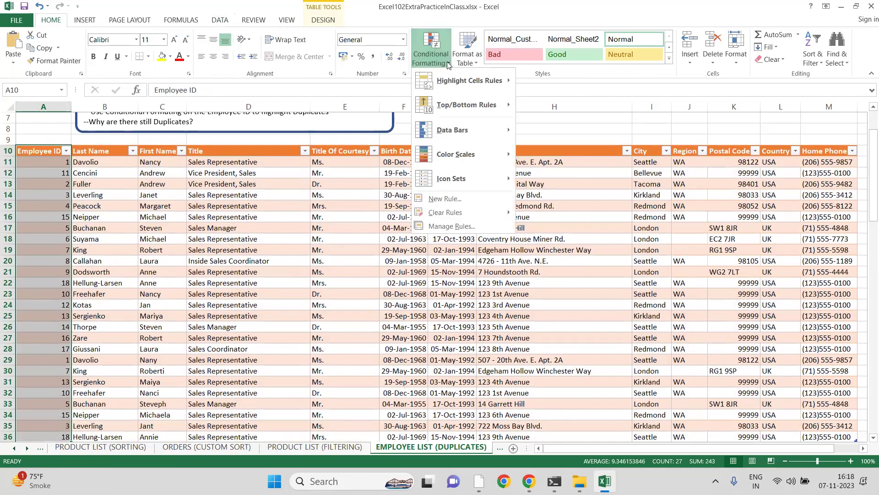
mouse_move(469, 79)
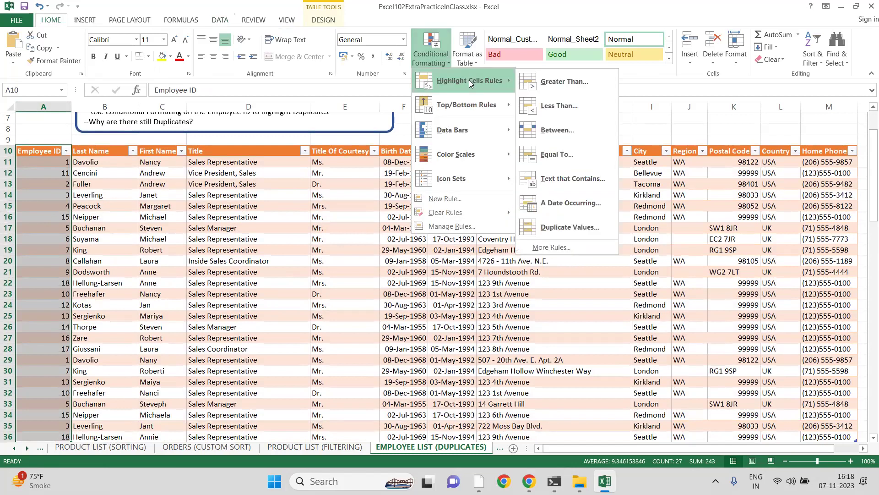
left_click(564, 222)
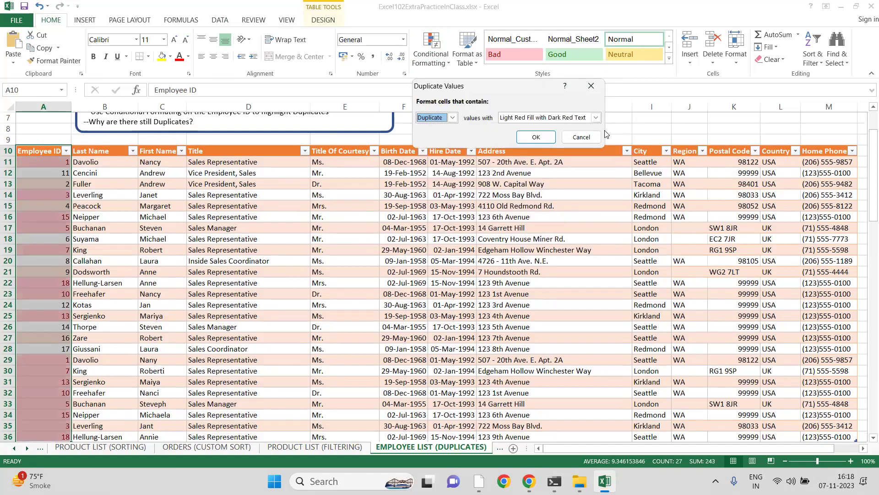
left_click(594, 119)
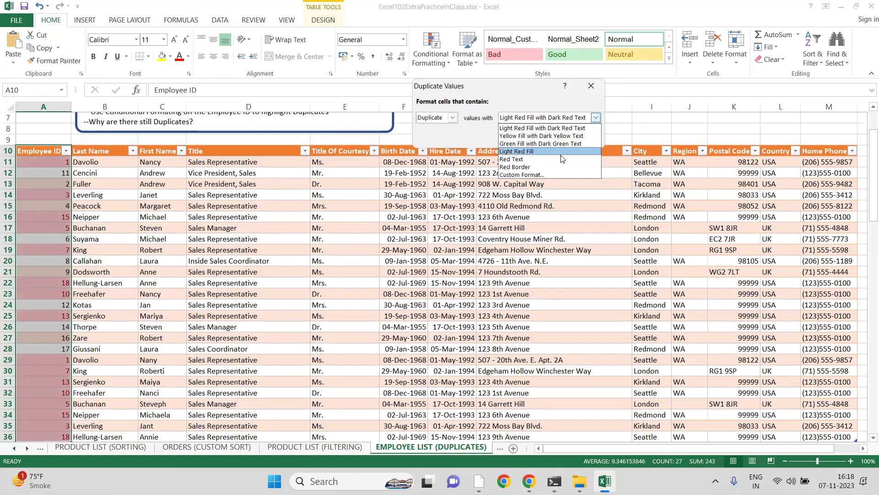
left_click(560, 159)
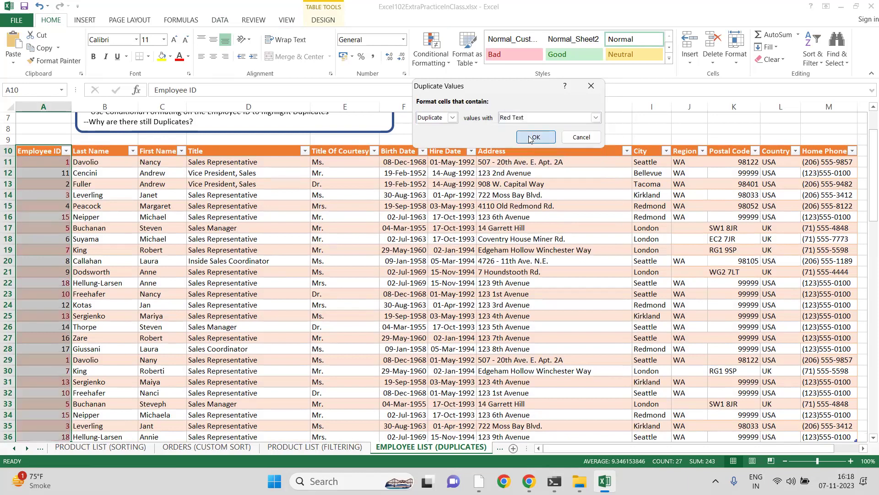
left_click(530, 136)
- Convert the product table on the PRODUCT LIST (SUBTOTAL) sheet to a normal range and undo the conversion
left_click(209, 292)
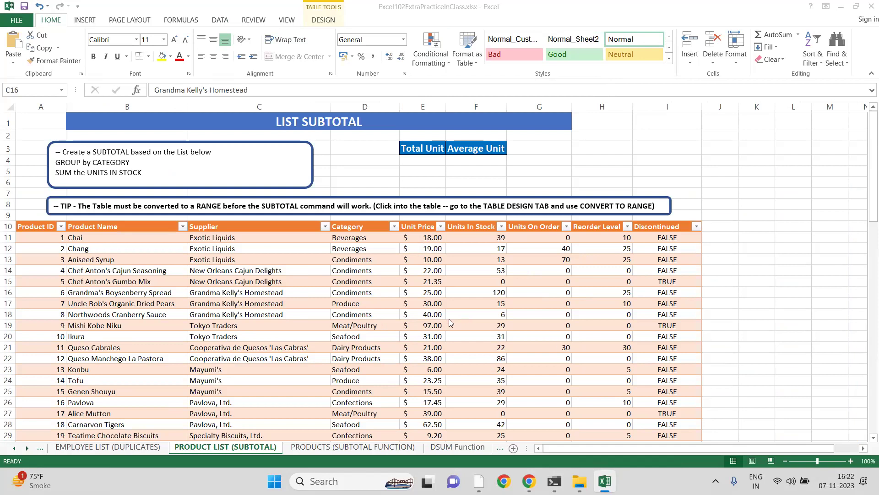
left_click(267, 280)
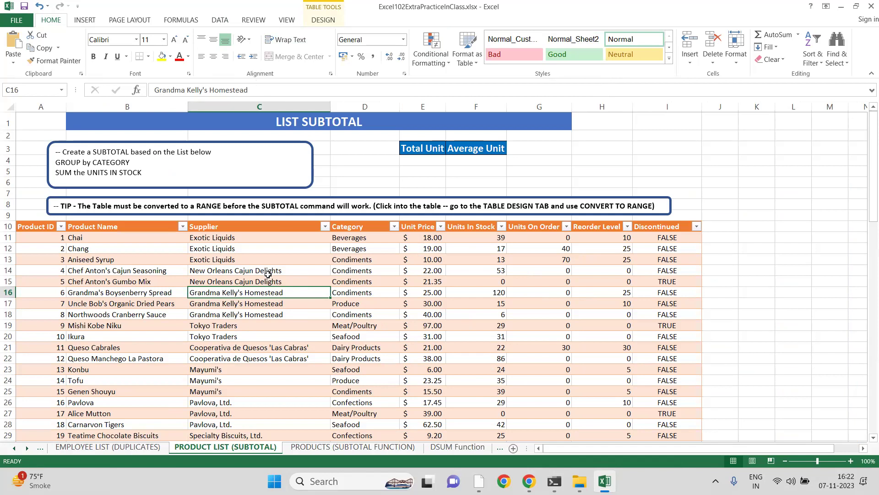
left_click(324, 21)
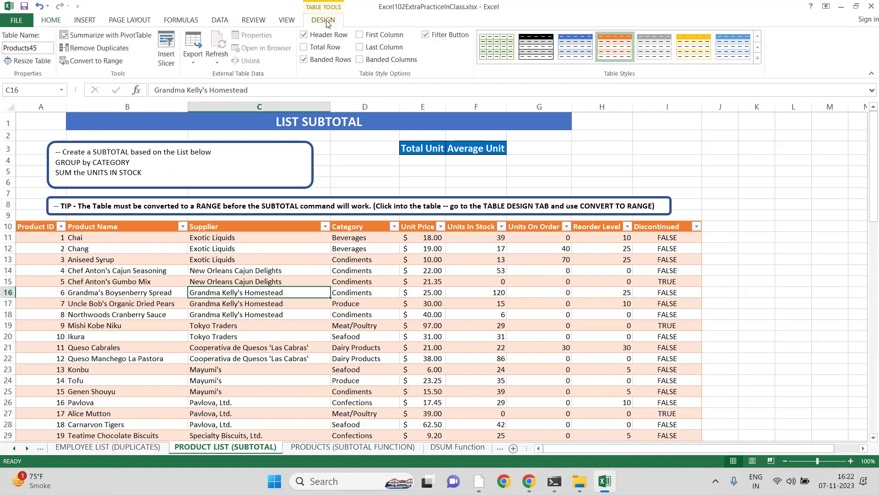
left_click(79, 66)
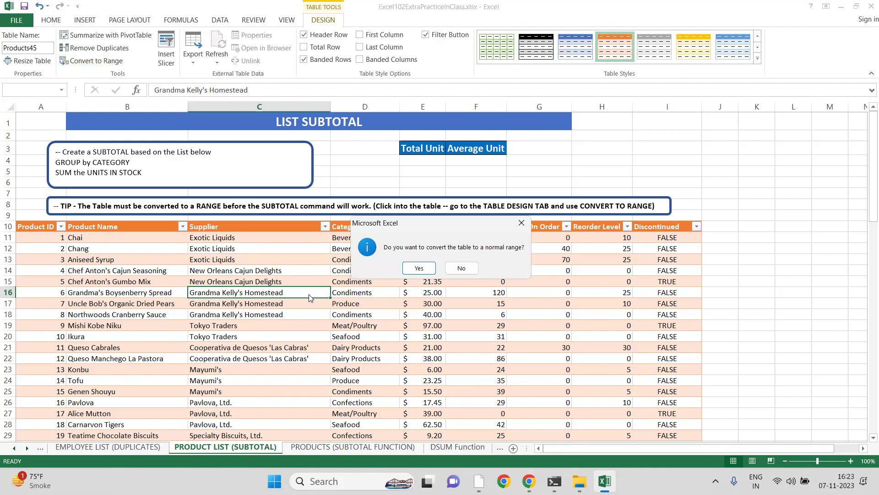
left_click(418, 269)
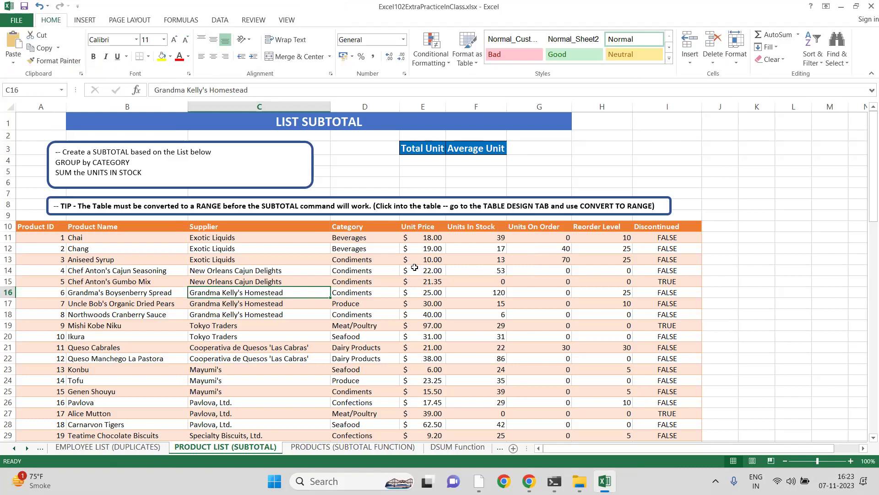
left_click(322, 269)
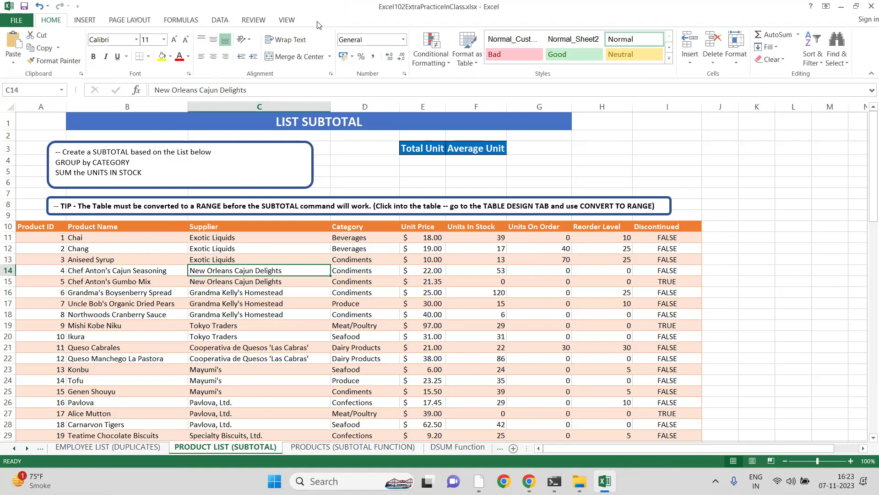
key("ctrl+z")
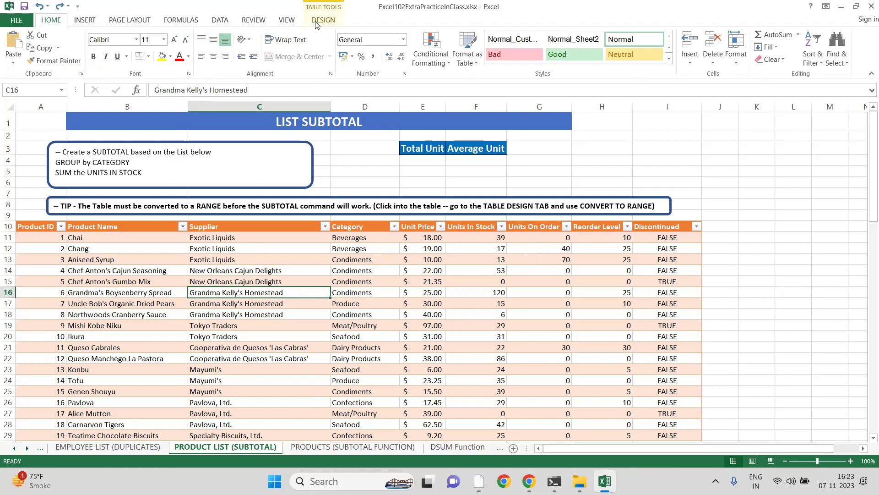
- Convert the product table to a normal range so that subtotals can be applied
left_click(315, 23)
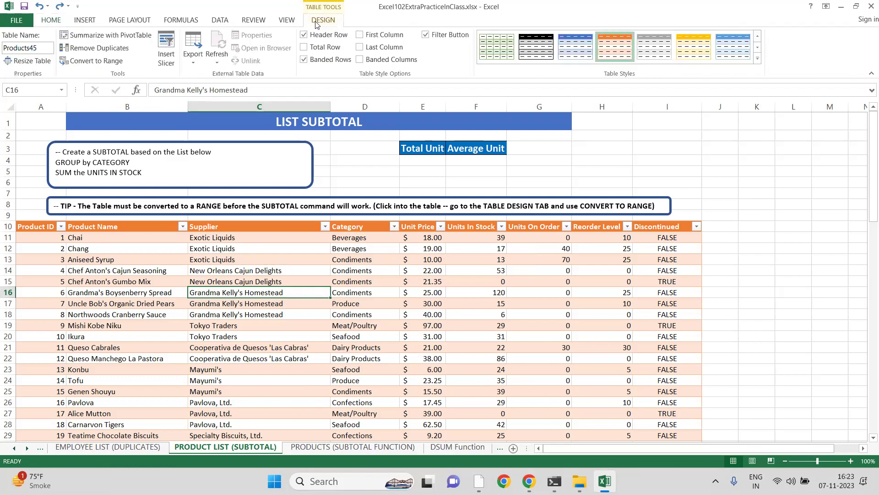
left_click(83, 66)
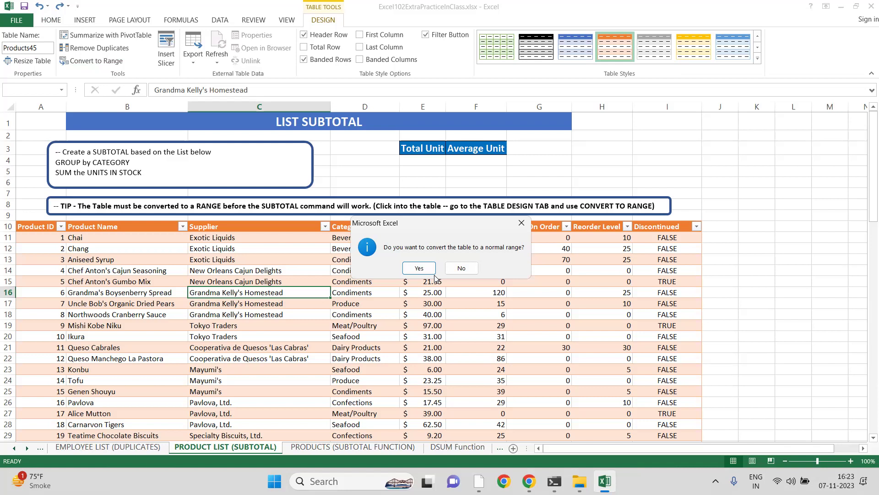
left_click(420, 269)
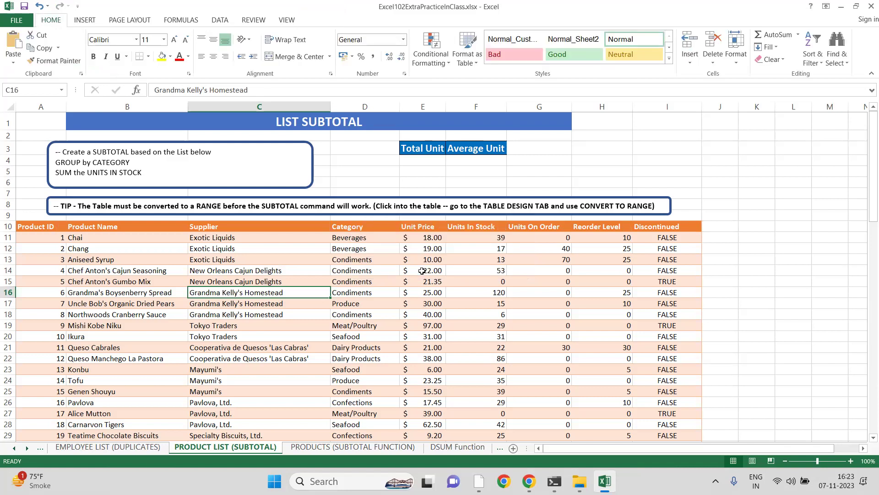
- Sort the Category column from A to Z, continuing with the current selection only, and undo the sort
left_click(365, 226)
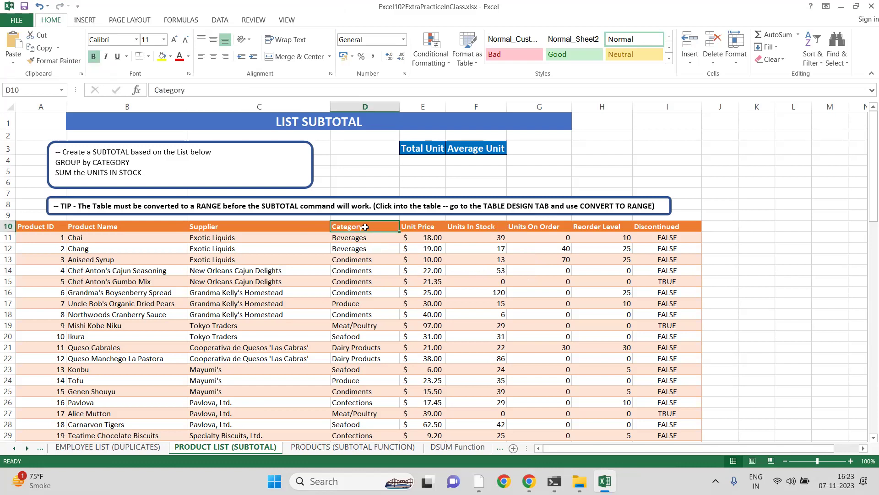
key("ctrl+shift+Down")
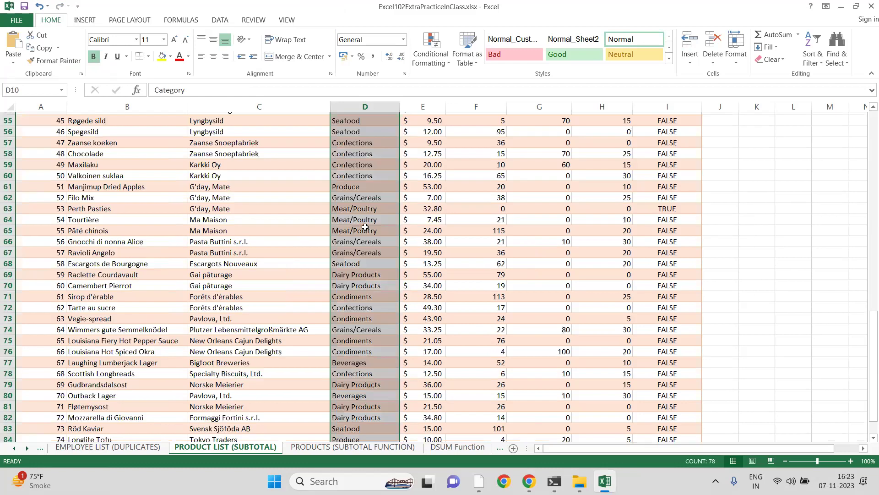
left_click(817, 62)
left_click(821, 79)
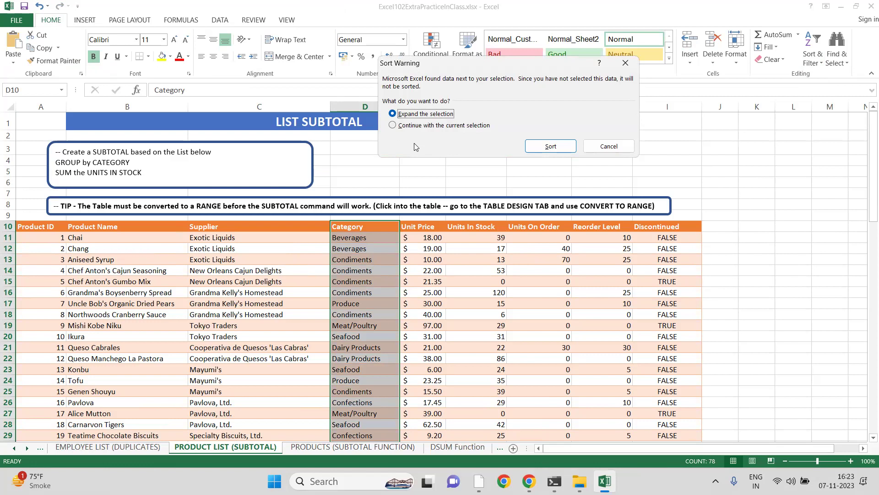
left_click(398, 126)
left_click(551, 146)
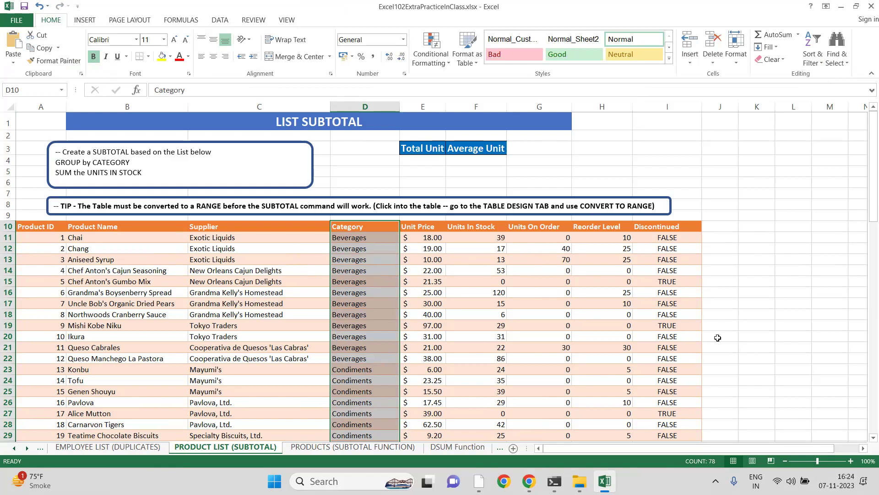
key("ctrl+z")
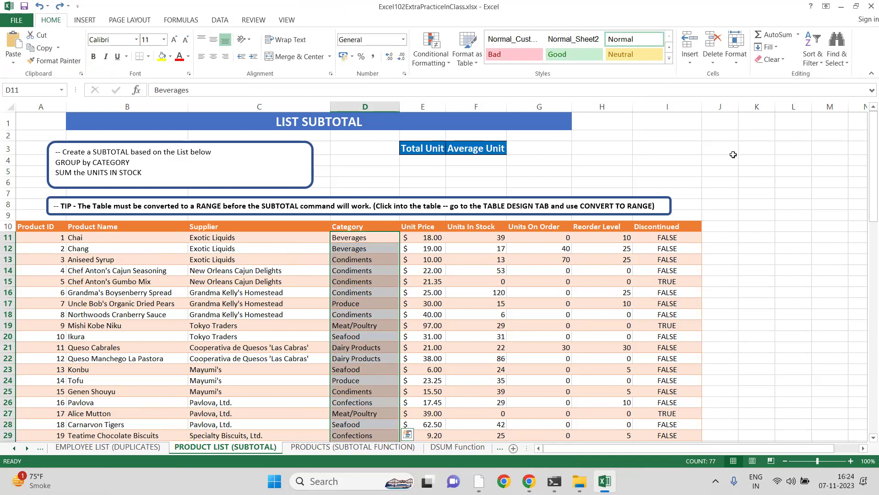
- Repeat the A to Z sort on the selected Category values without expanding the selection to the neighbouring columns
left_click(813, 55)
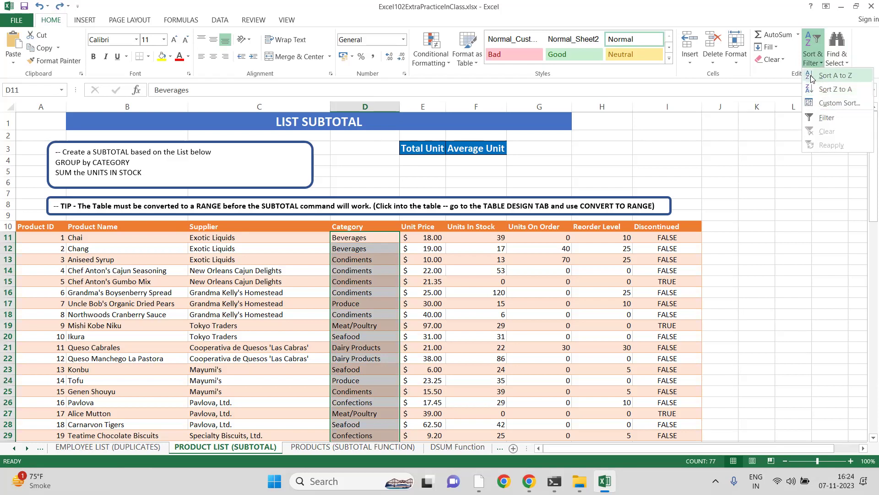
left_click(812, 77)
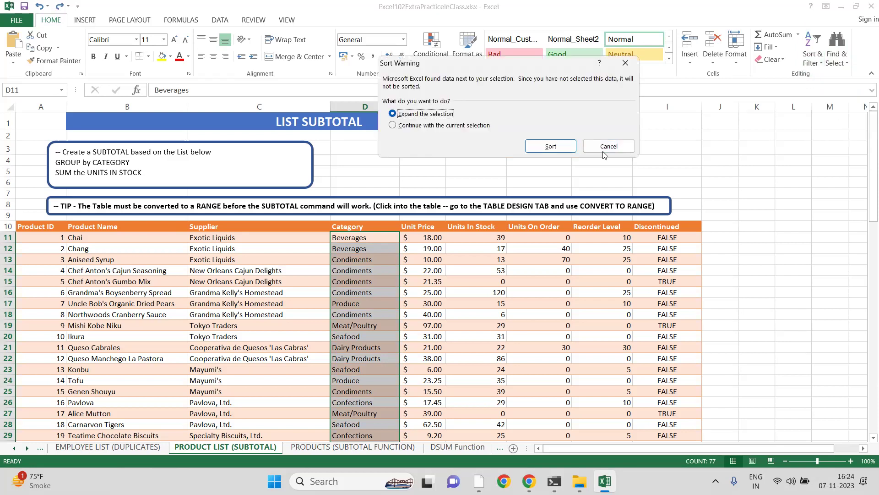
left_click(393, 126)
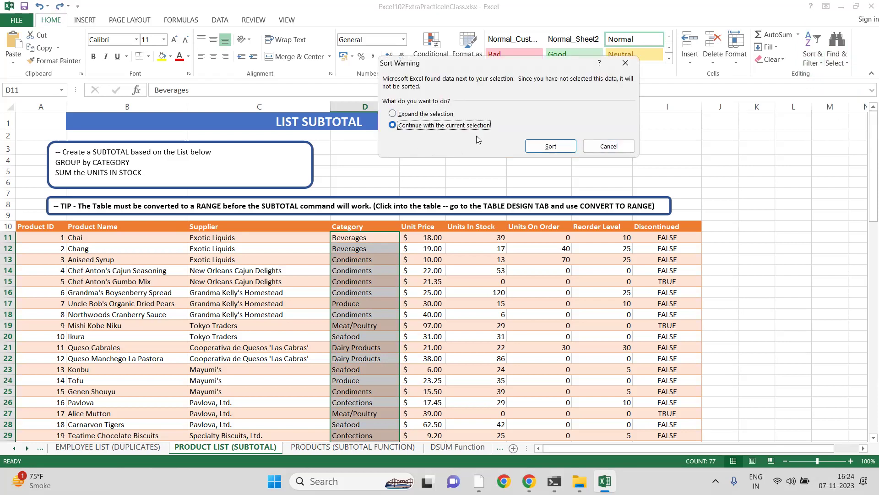
left_click(551, 146)
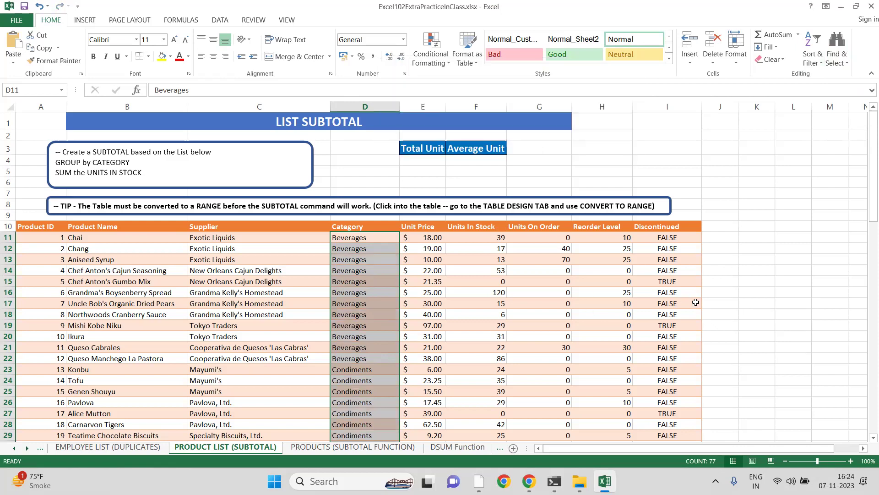
left_click(722, 292)
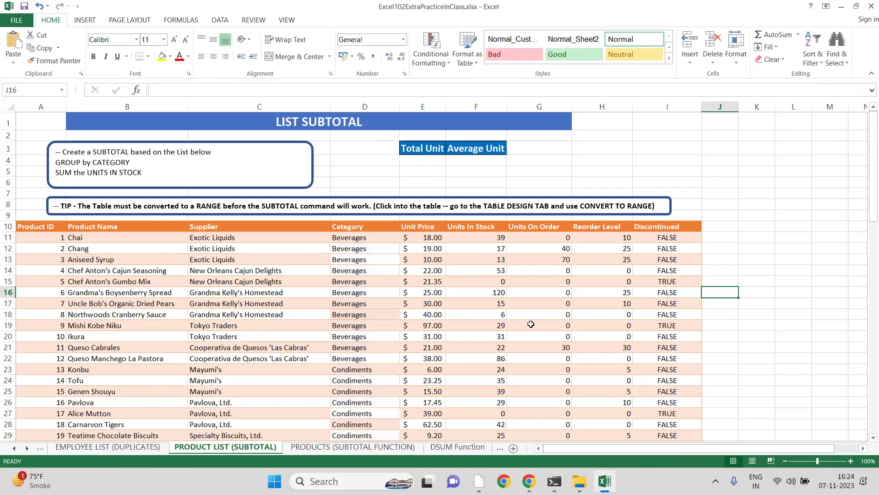
- Examine the product rows to check whether the product IDs, names and suppliers still match their categories
left_click(442, 306)
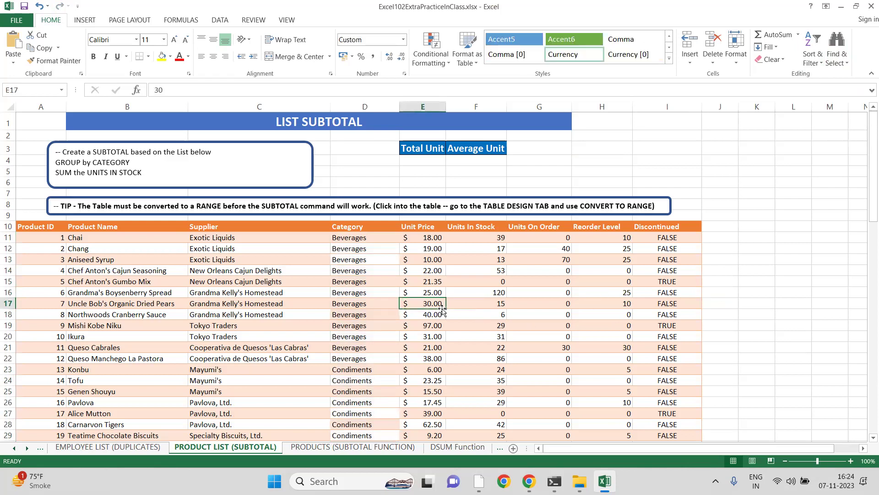
key("Left")
key("Left")
key("Up")
key("Up")
key("Up")
key("Up")
key("Up")
key("Up")
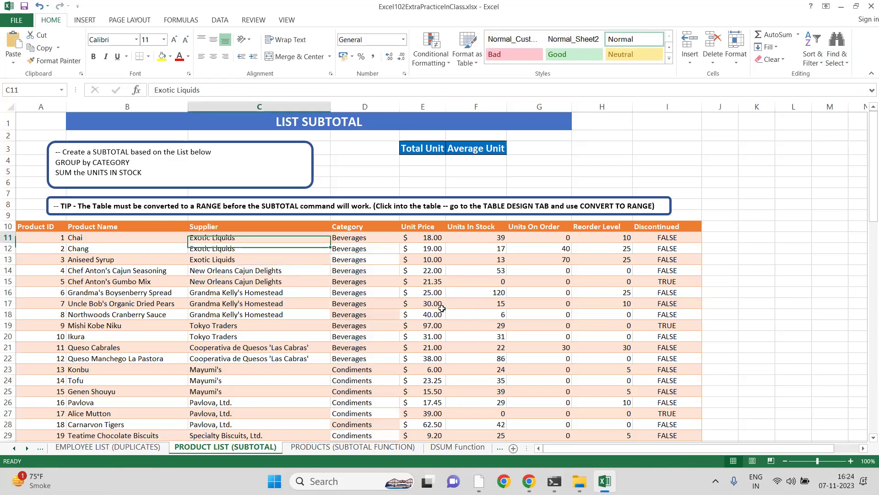
key("Right")
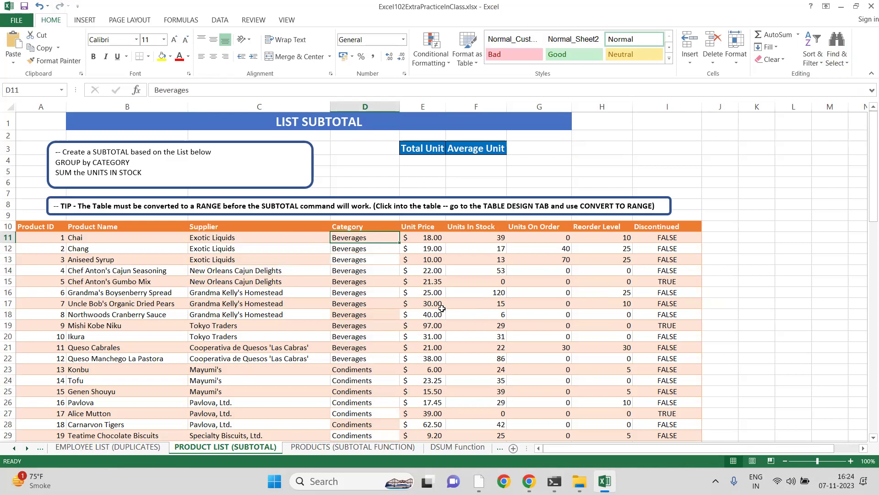
key("Left")
key("Left")
key("Left")
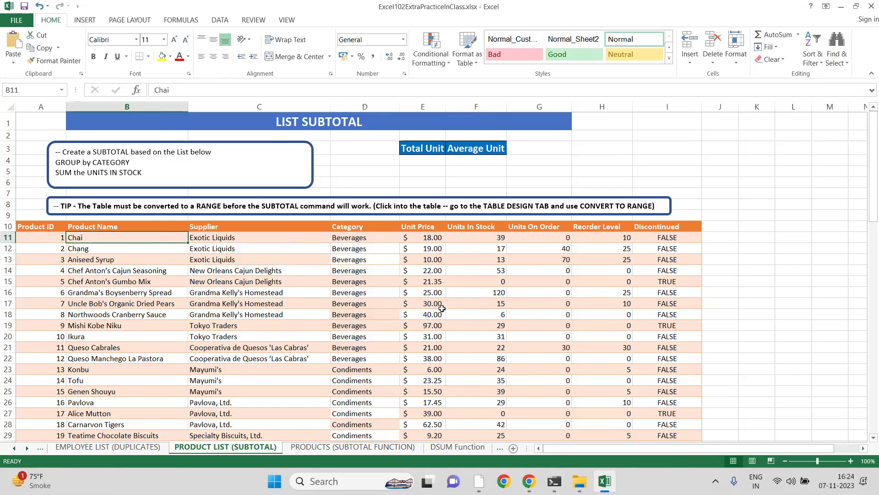
key("Down")
key("Down")
key("Down")
key("Down")
key("Down")
key("Down")
key("Down")
key("Down")
key("Down")
key("Down")
key("Down")
key("Down")
key("Down")
key("Down")
key("Down")
key("Down")
key("Down")
key("Down")
key("Down")
key("Down")
key("Down")
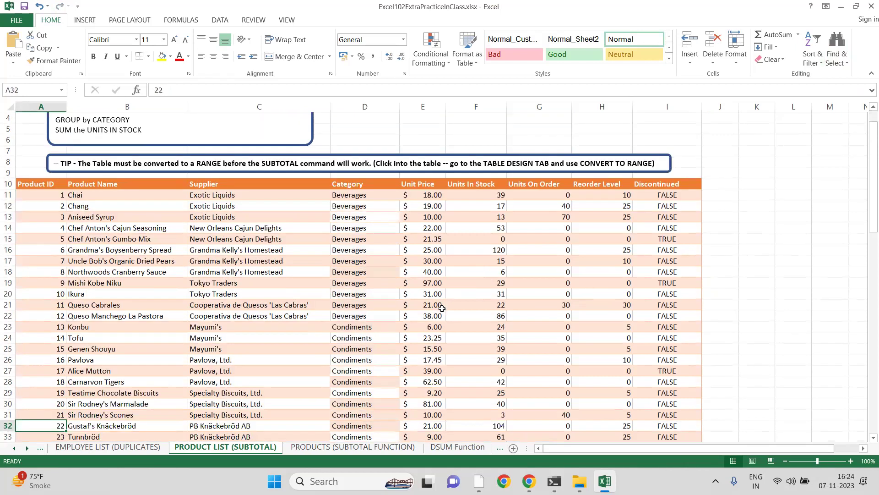
key("Down")
key("Down")
key("Down")
key("Down")
key("Down")
key("Down")
key("Down")
key("Down")
key("Down")
key("Down")
key("Down")
key("Down")
key("Down")
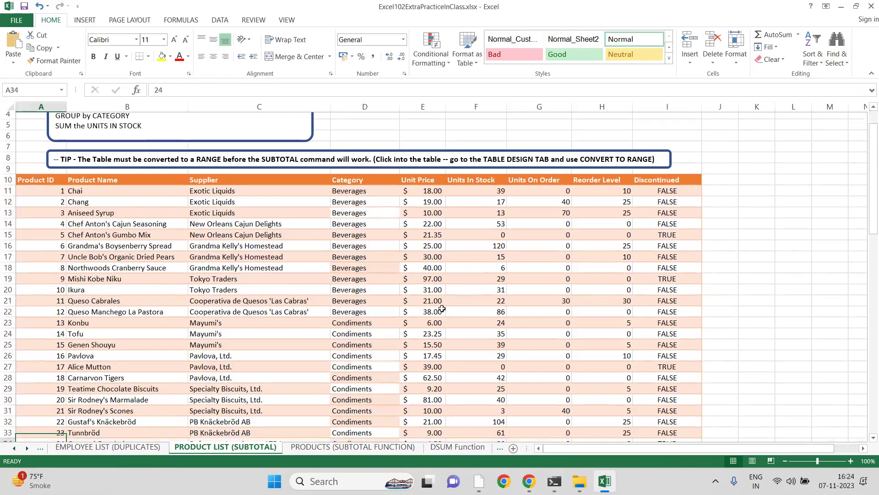
key("Up")
key("Up")
key("Up")
key("Up")
key("Up")
key("Up")
key("Up")
key("Up")
key("Up")
key("Up")
key("Up")
key("Up")
key("Up")
key("Up")
key("Up")
key("Up")
key("Up")
key("Up")
key("Up")
key("Up")
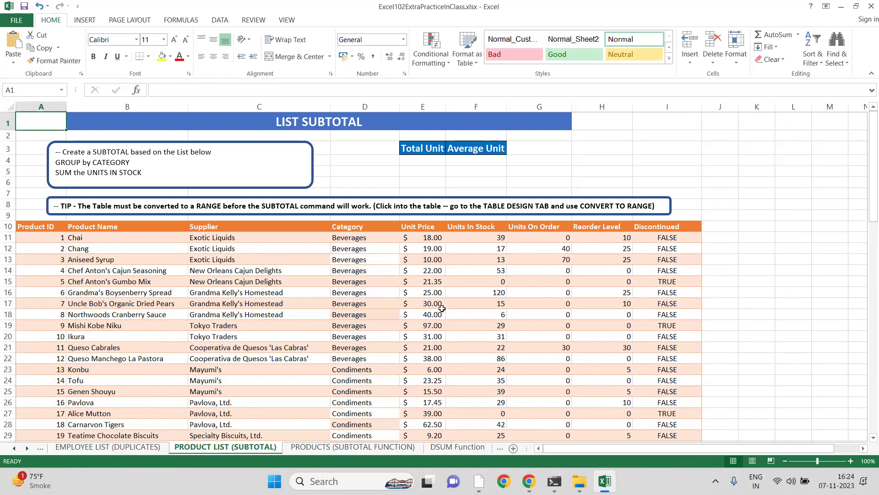
- Undo the sort of the Category column
key("ctrl+z")
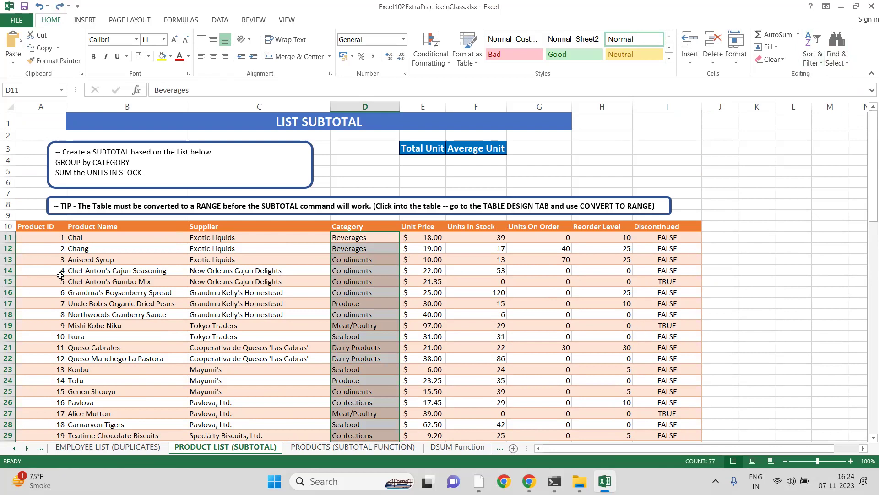
key("ctrl+q")
left_click(35, 228)
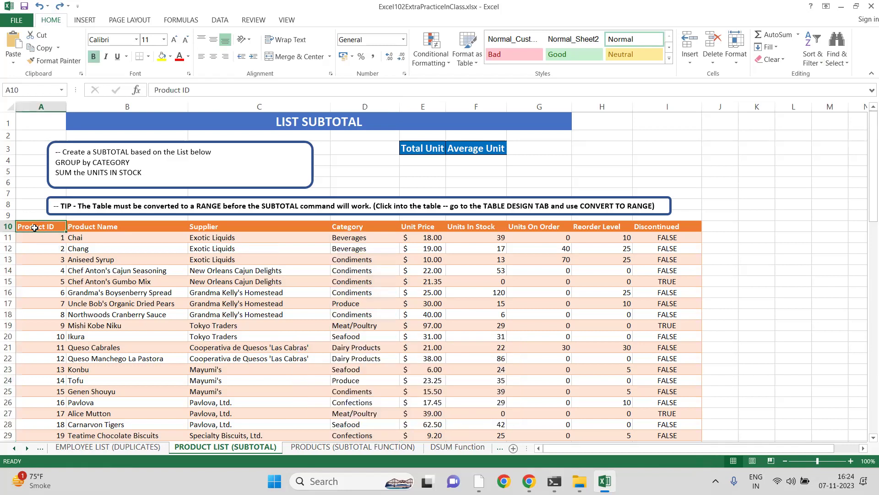
key("shift+space")
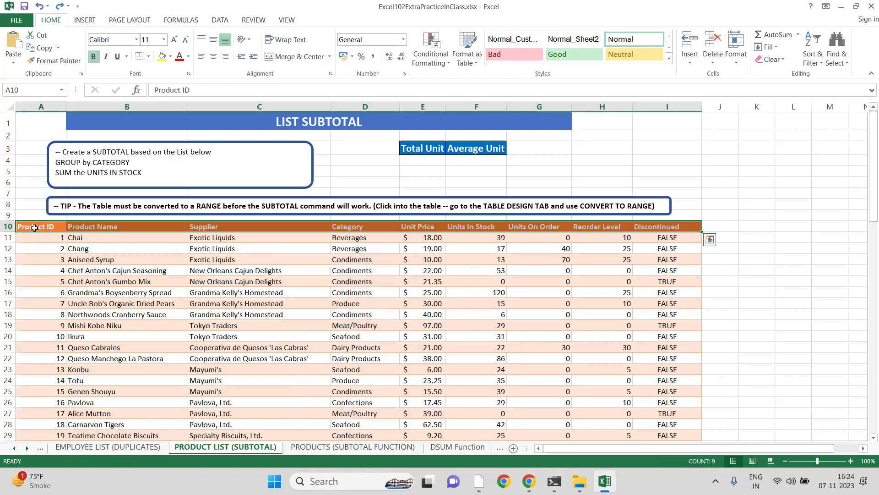
left_click(34, 228)
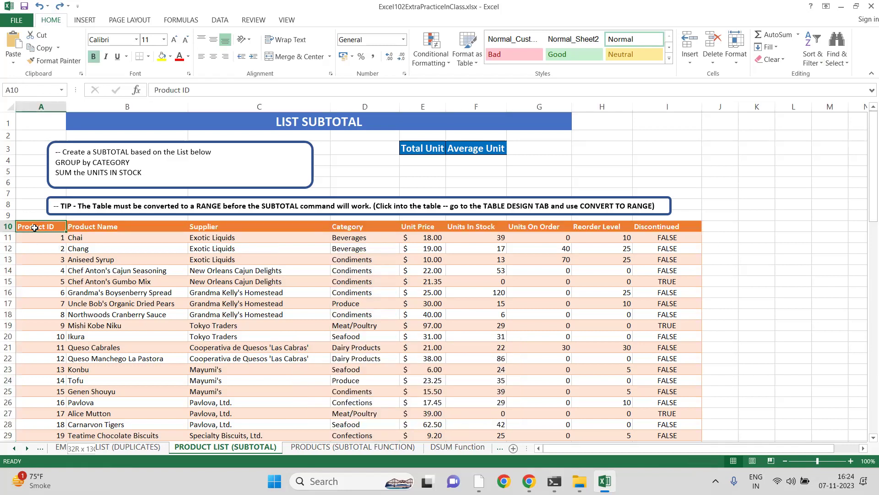
key("ctrl+shift+Down")
key("ctrl+shift+Right")
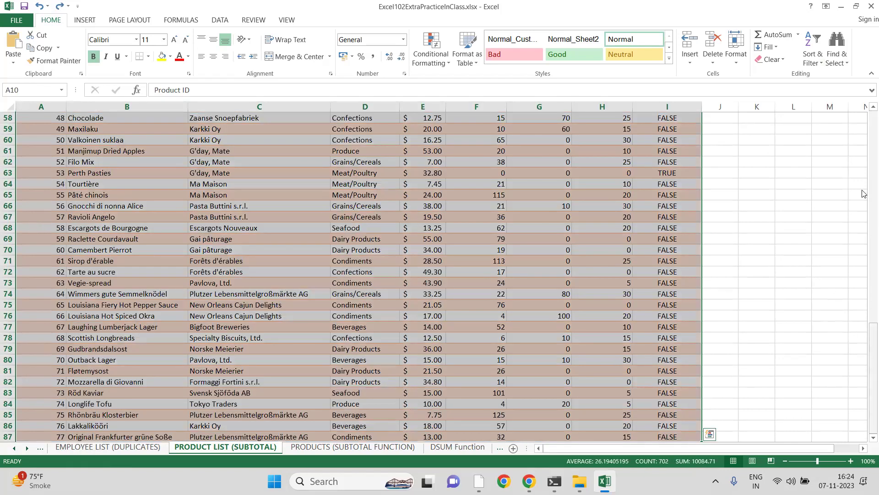
scroll(864, 194, "up", 19)
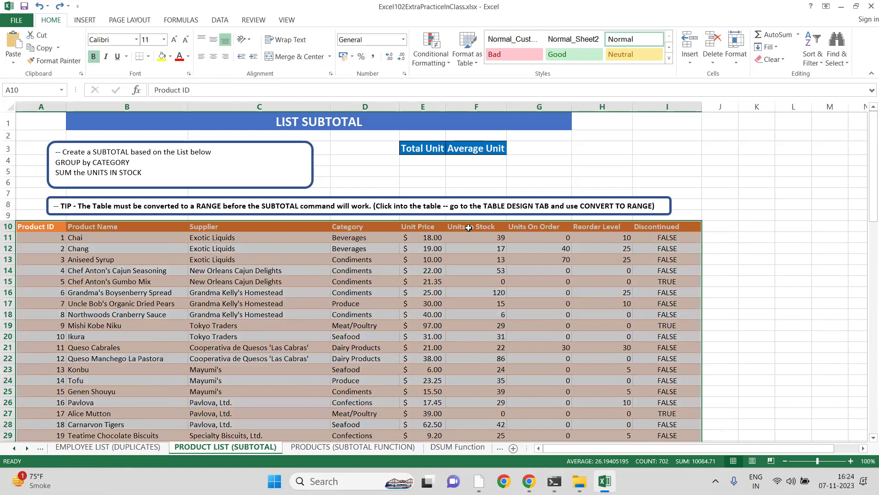
left_click(816, 59)
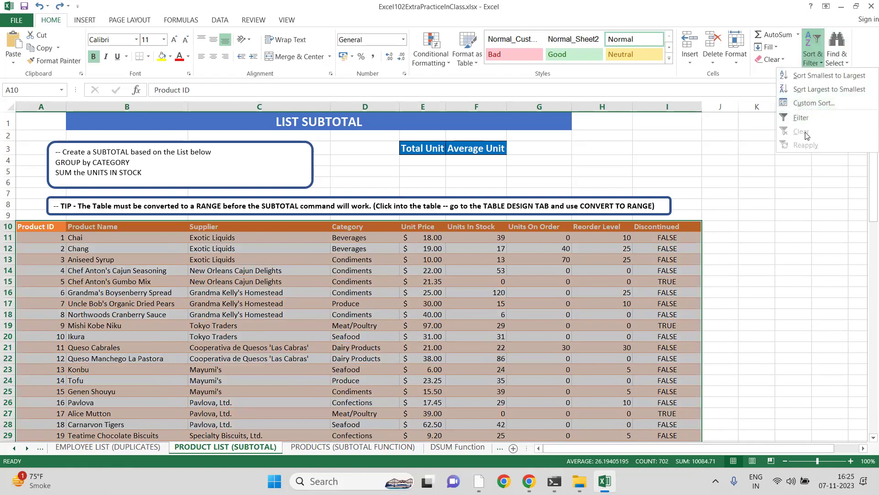
left_click(807, 156)
- Sort the whole product list by the Category column from A to Z, keeping each row's data together
left_click(358, 227)
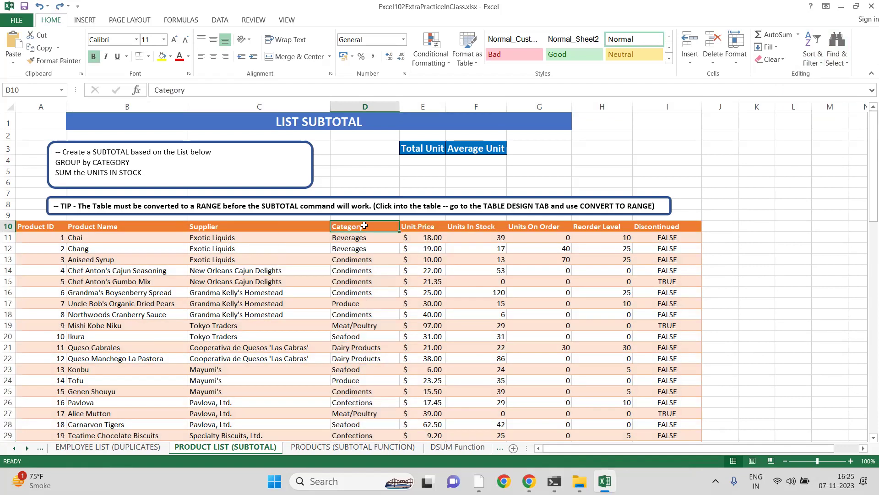
left_click(819, 66)
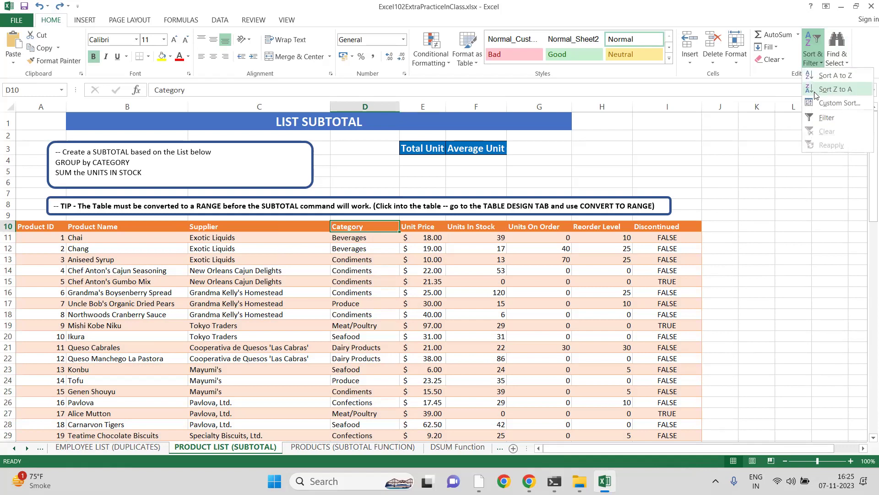
left_click(814, 78)
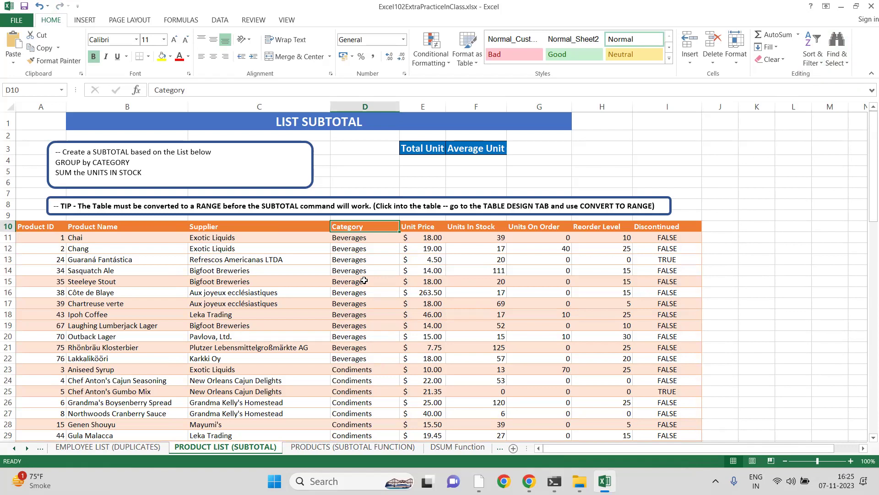
- Subtotal the product list at each change in Category, using Sum on Units In Stock only instead of Discontinued
left_click(224, 20)
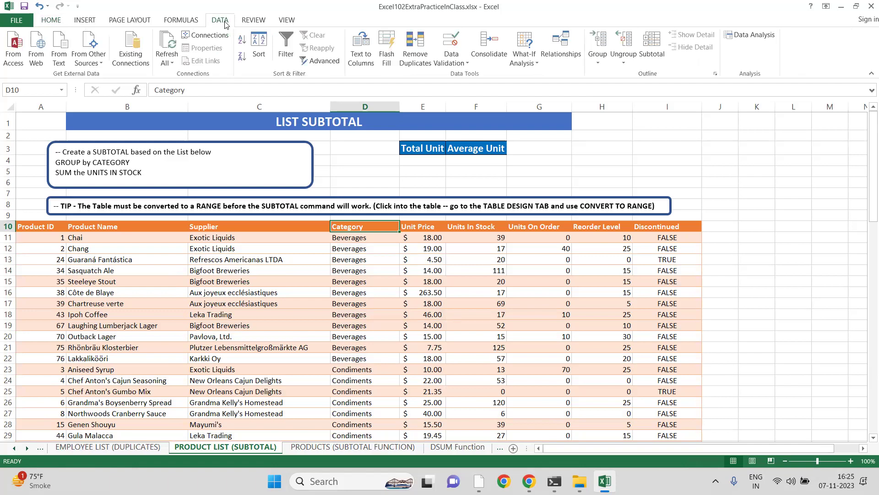
left_click(656, 44)
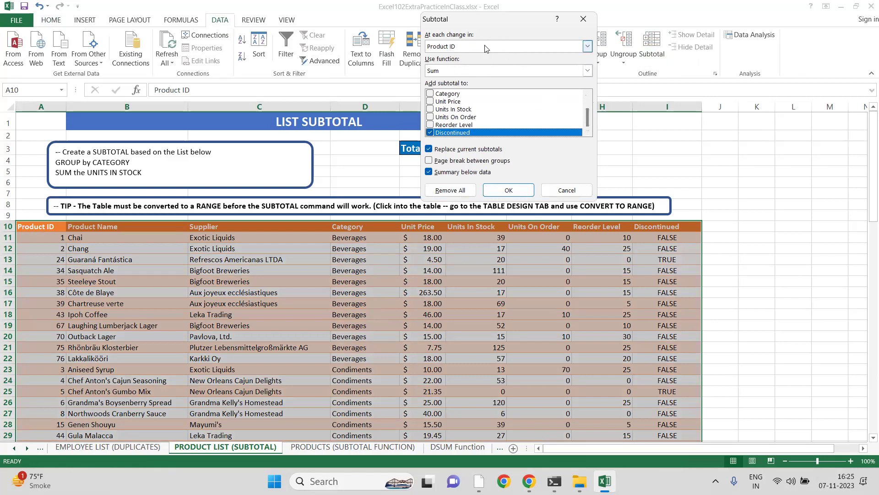
left_click(587, 47)
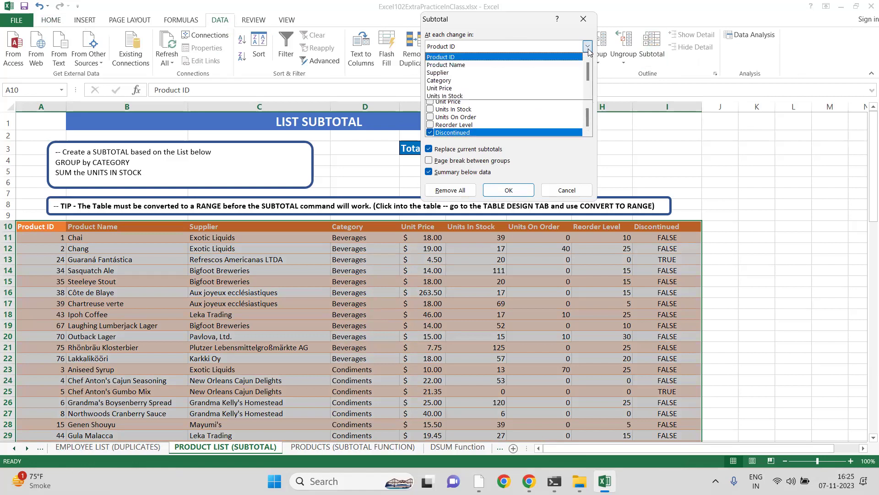
left_click(551, 81)
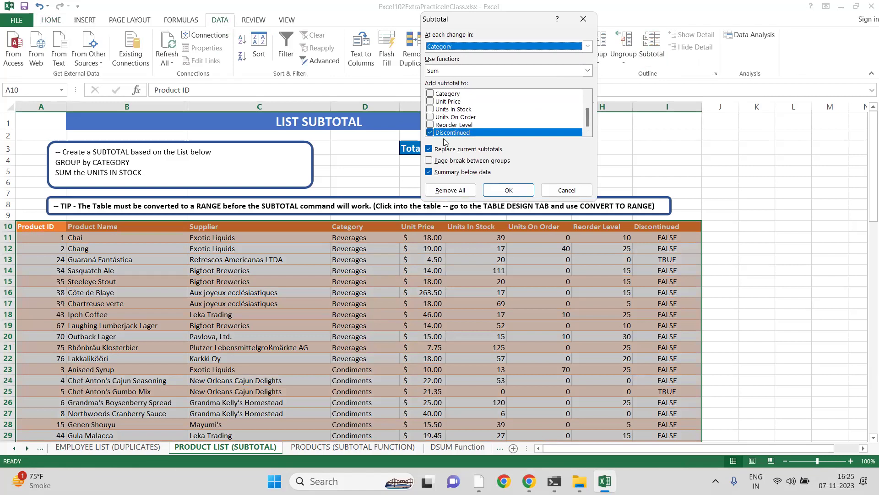
left_click(429, 132)
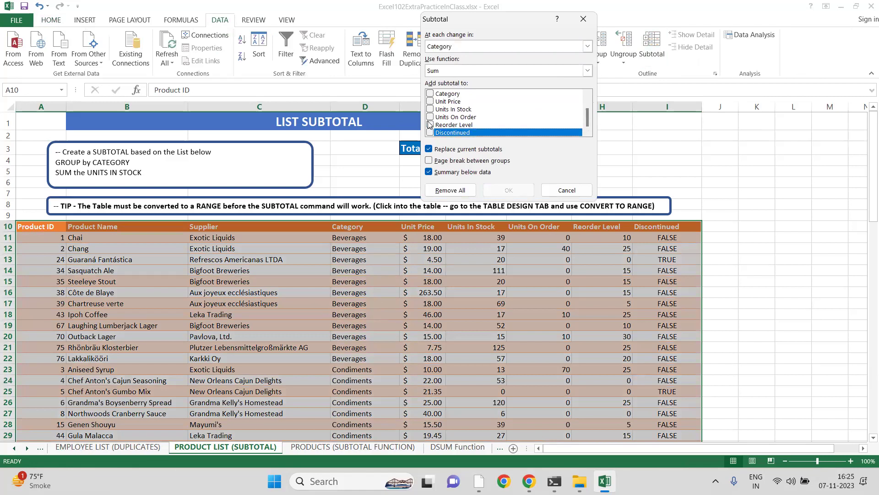
left_click(429, 109)
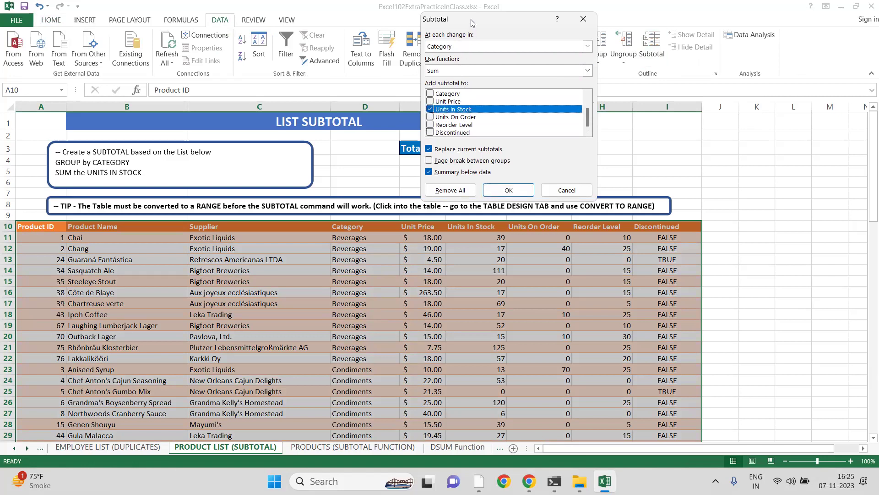
left_click_drag(483, 13, 726, 3)
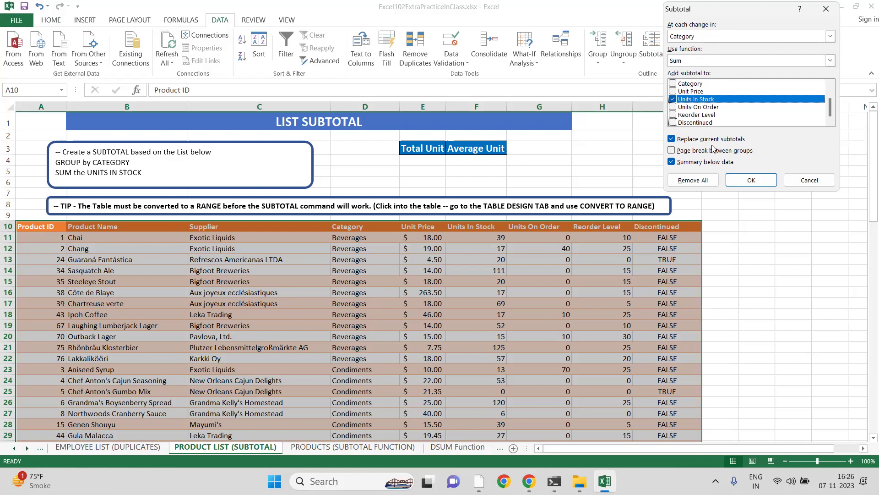
left_click(751, 180)
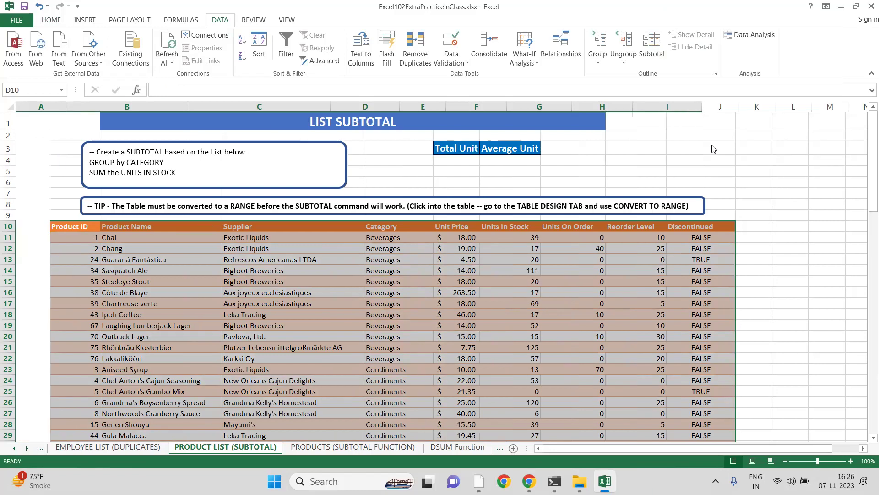
- Examine the subtotal rows for units in stock under each category, and return to the start of the sheet
left_click(707, 352)
key("Down")
key("Down")
key("Down")
key("Down")
key("Down")
key("Down")
key("Down")
key("Down")
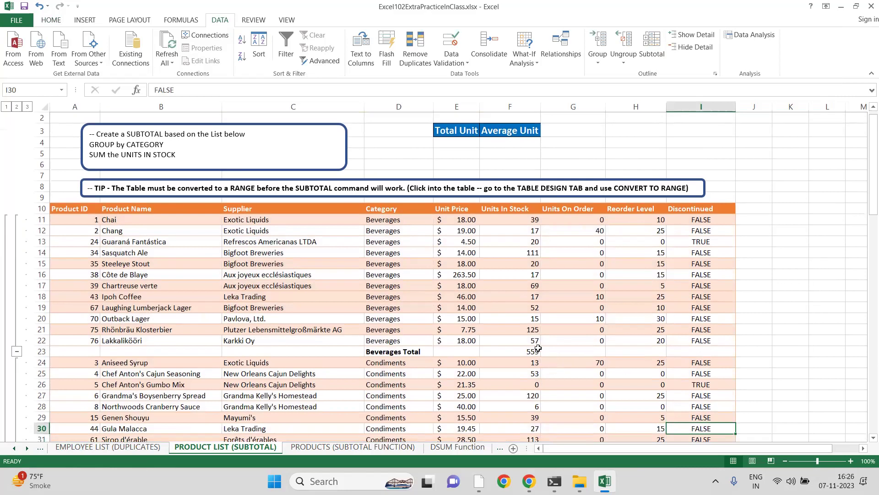
key("Down")
key("Down")
key("Down")
key("Down")
key("Down")
key("Down")
key("Down")
key("Down")
key("Down")
key("Down")
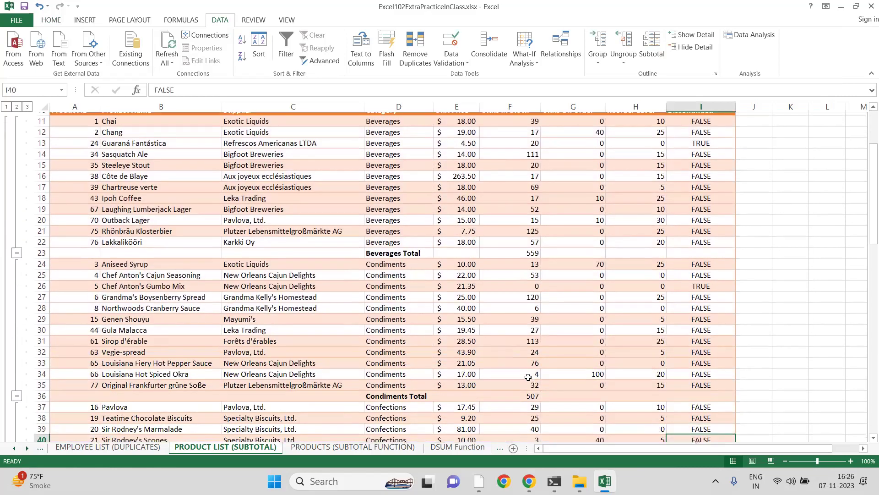
key("Left")
key("Left")
key("Left")
key("Left")
key("Left")
key("Down")
key("Down")
key("Down")
key("Down")
key("Down")
key("Down")
key("Down")
key("Down")
key("Down")
key("Down")
key("Down")
key("Down")
key("Down")
key("Down")
key("Down")
key("Down")
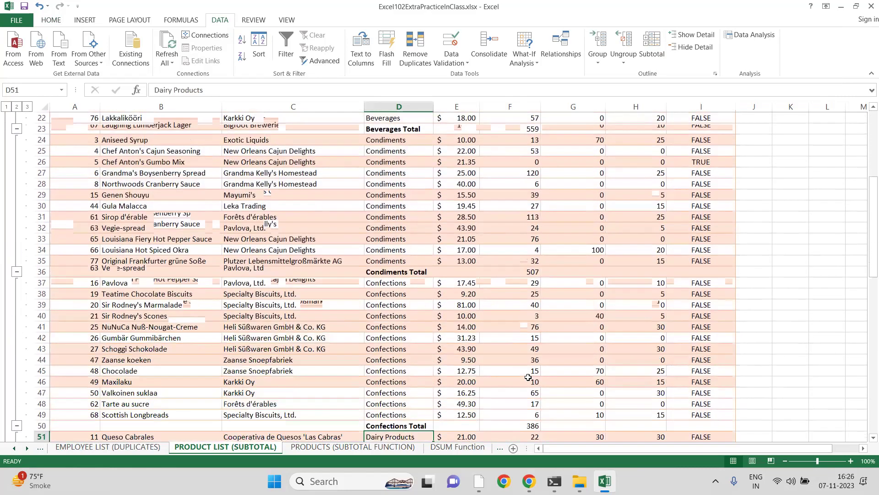
key("Down")
key("Down")
key("Down")
key("Down")
key("Down")
key("Down")
key("Down")
key("Down")
key("Down")
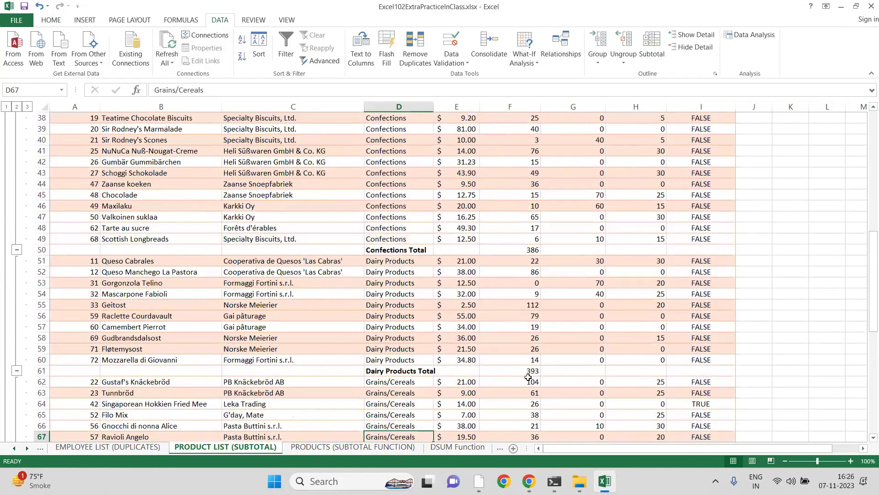
key("Up")
key("Up")
key("Up")
key("Up")
key("Up")
key("Up")
key("Up")
key("Up")
key("Up")
key("Up")
key("Up")
key("Up")
key("Up")
key("Up")
key("Up")
key("Up")
key("Up")
key("Up")
key("Up")
key("Up")
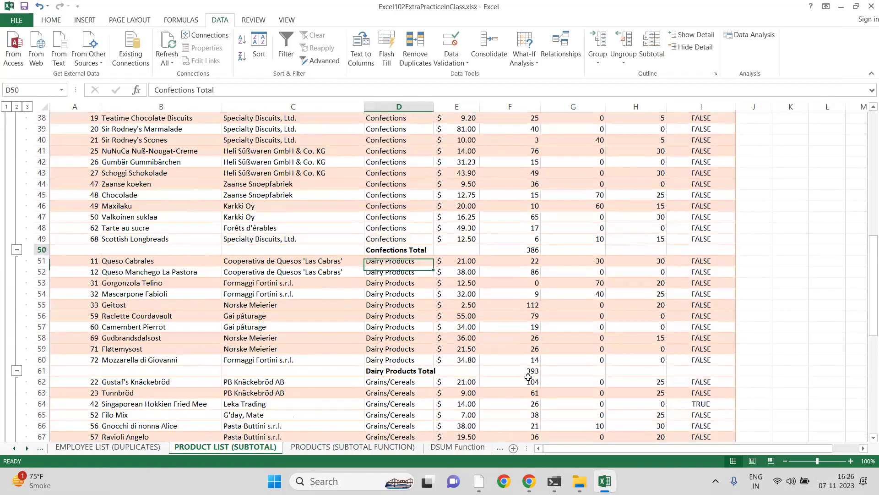
key("Up")
key("Up")
key("Up")
key("Up")
key("Up")
key("Up")
key("Up")
key("Up")
key("Up")
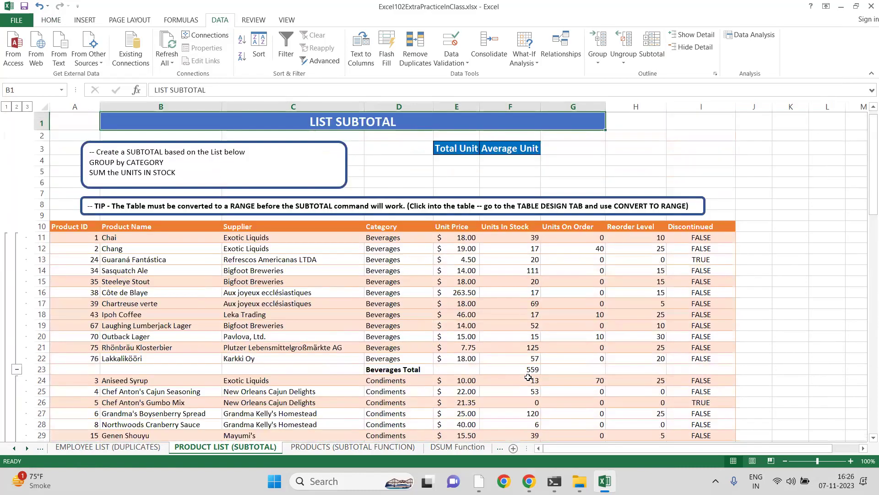